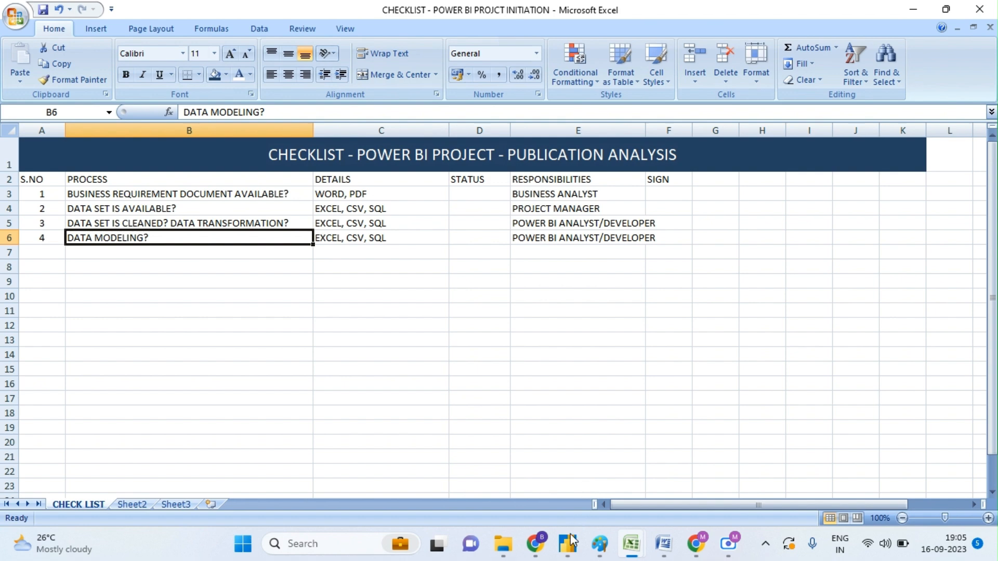
Step: Edit the UNIQUE PAPER AND TITLE query in Power BI to use its first row as headers, and apply the changes
{"action": "mouse_move", "coordinate": [568, 550]}
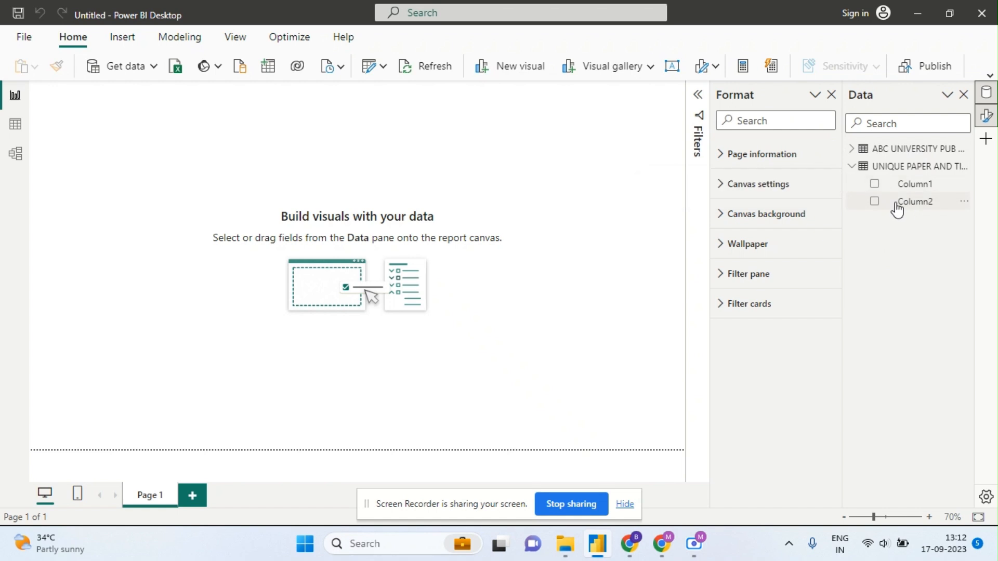
{"action": "right_click", "coordinate": [859, 164]}
{"action": "left_click", "coordinate": [880, 263]}
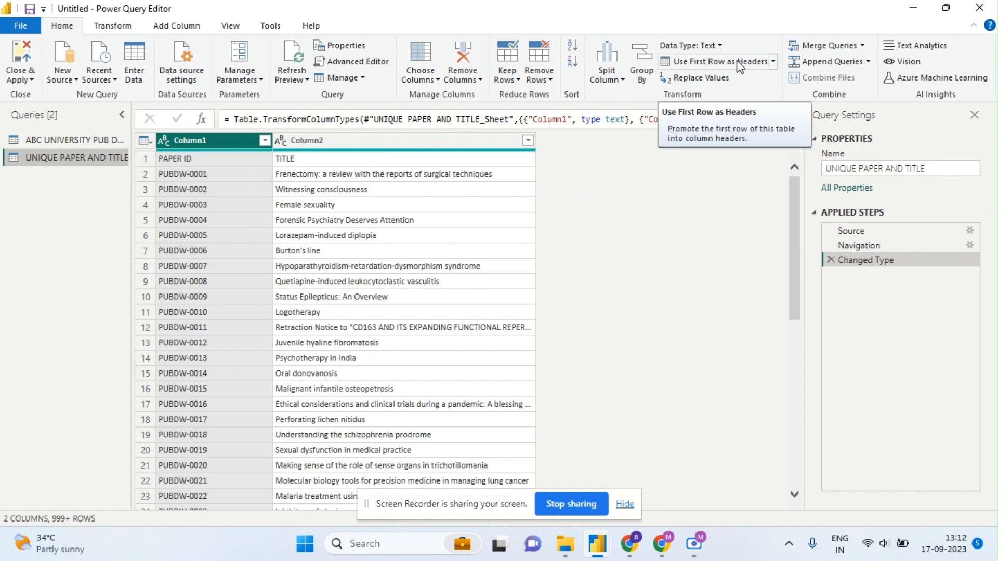
{"action": "left_click", "coordinate": [711, 61]}
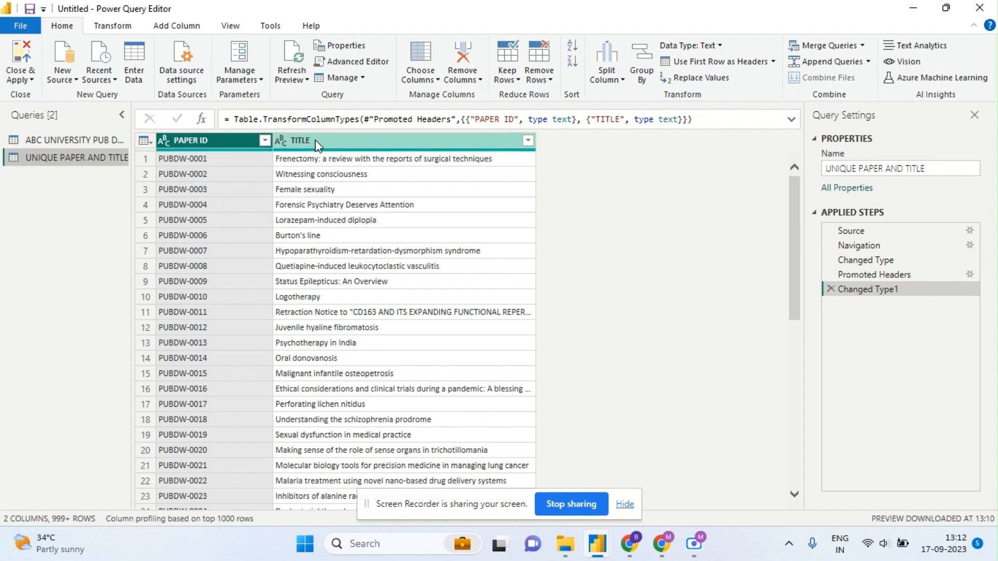
{"action": "left_click", "coordinate": [26, 70]}
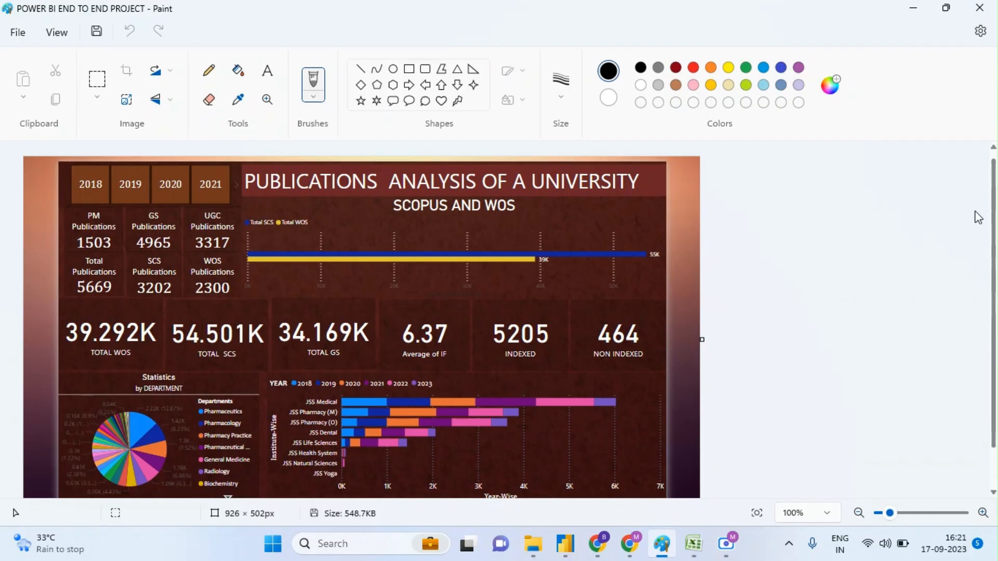
Step: Look over the publications dashboard image in Paint, and return to the report in Power BI Desktop
{"action": "left_click_drag", "start_coordinate": [994, 216], "coordinate": [993, 235]}
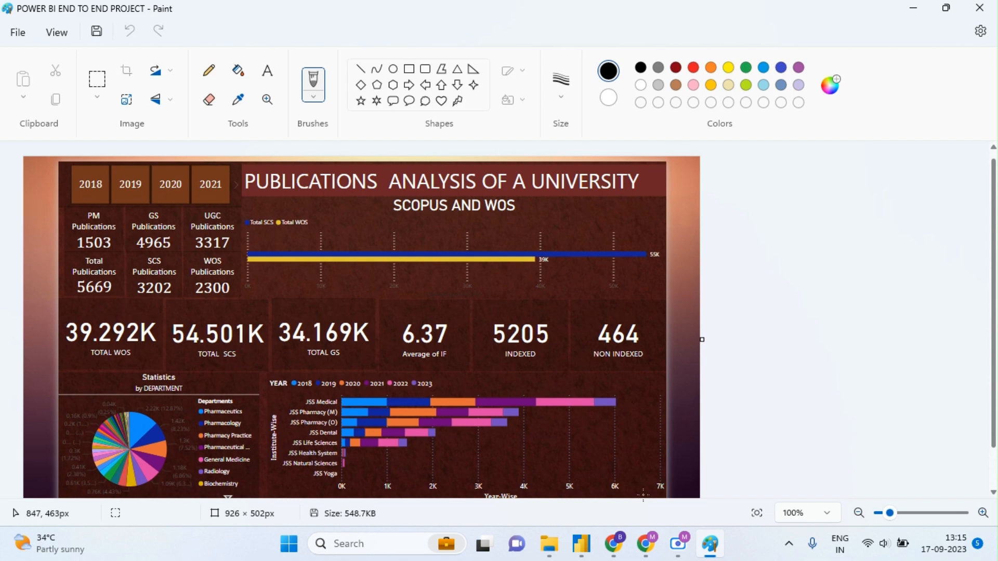
{"action": "left_click", "coordinate": [582, 479]}
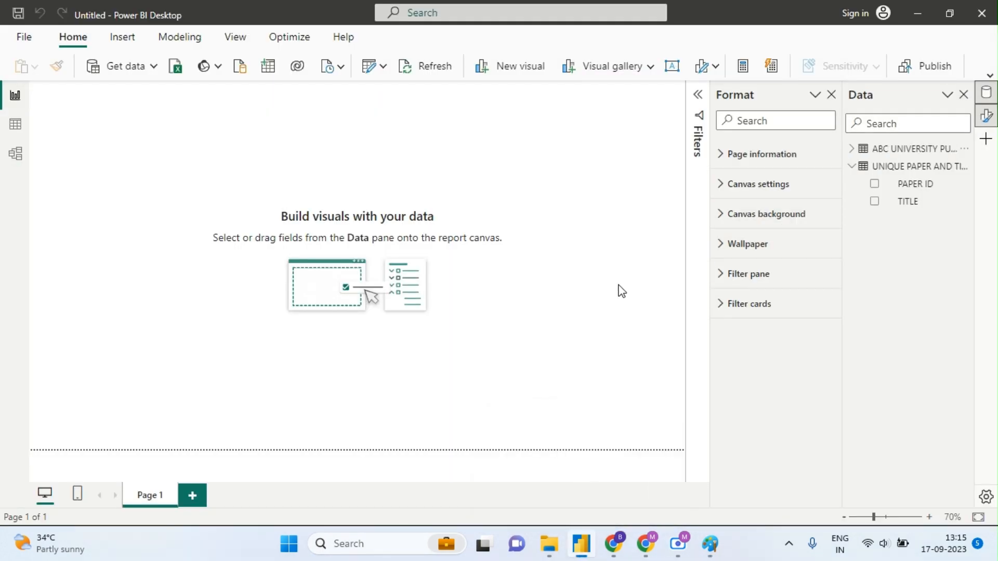
{"action": "left_click", "coordinate": [853, 167]}
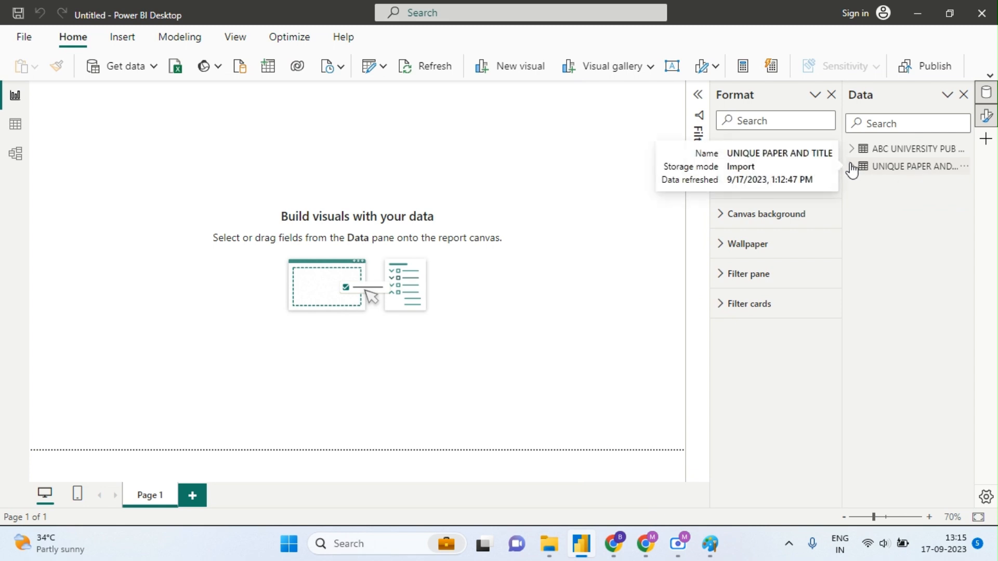
Step: Relate ABC UNIVERSITY PUB DATA to UNIQUE PAPER AND TITLE on PAPER ID, with many-to-many cardinality and Both as cross filter direction
{"action": "left_click", "coordinate": [15, 154]}
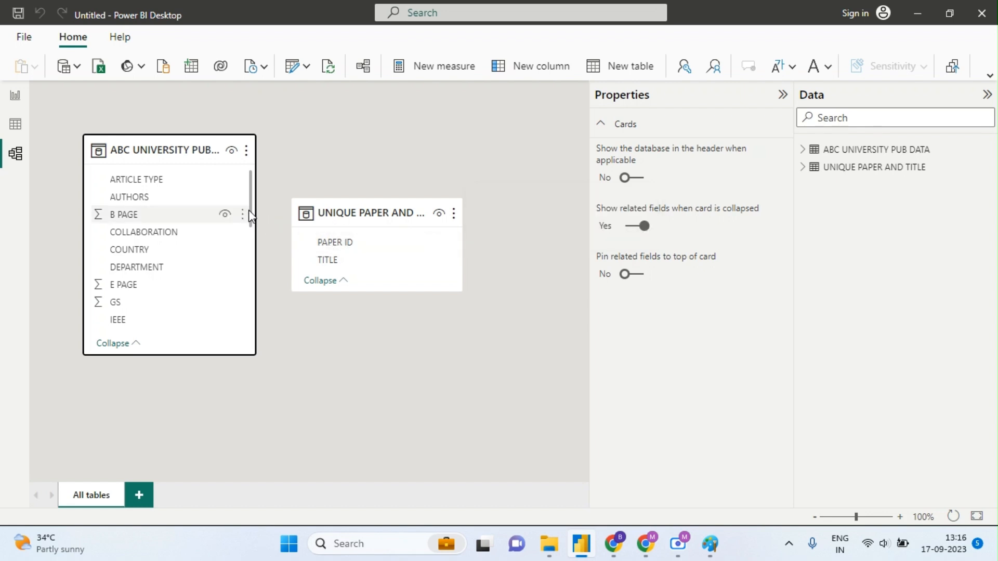
{"action": "left_click_drag", "start_coordinate": [252, 220], "coordinate": [250, 278]}
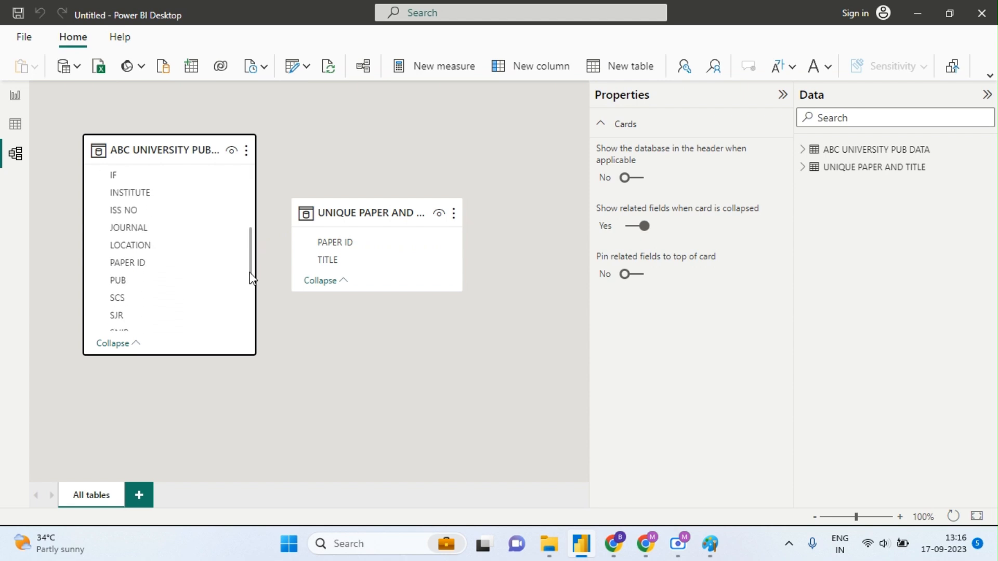
{"action": "left_click", "coordinate": [139, 266]}
{"action": "left_click_drag", "start_coordinate": [141, 271], "coordinate": [347, 245]}
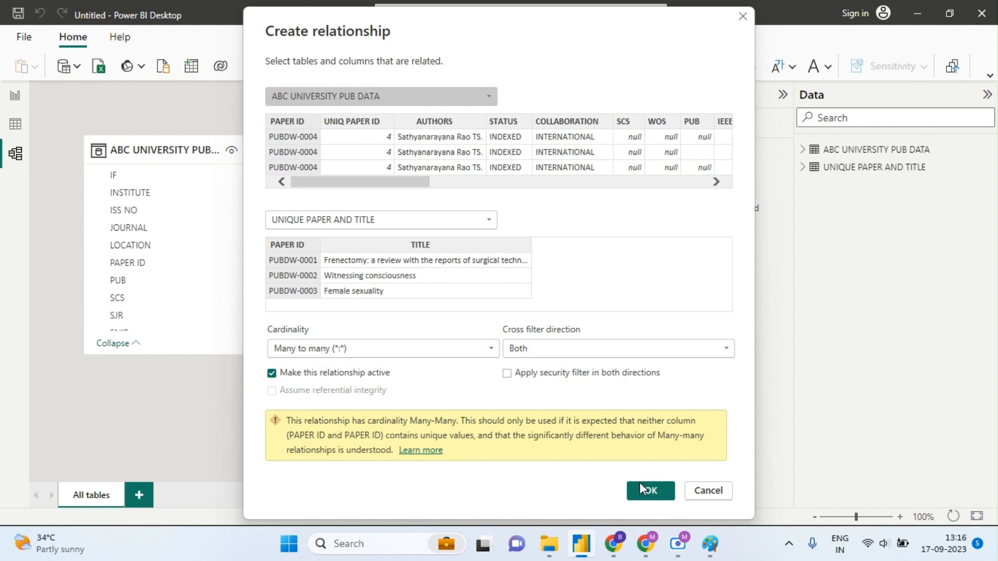
{"action": "left_click", "coordinate": [650, 494]}
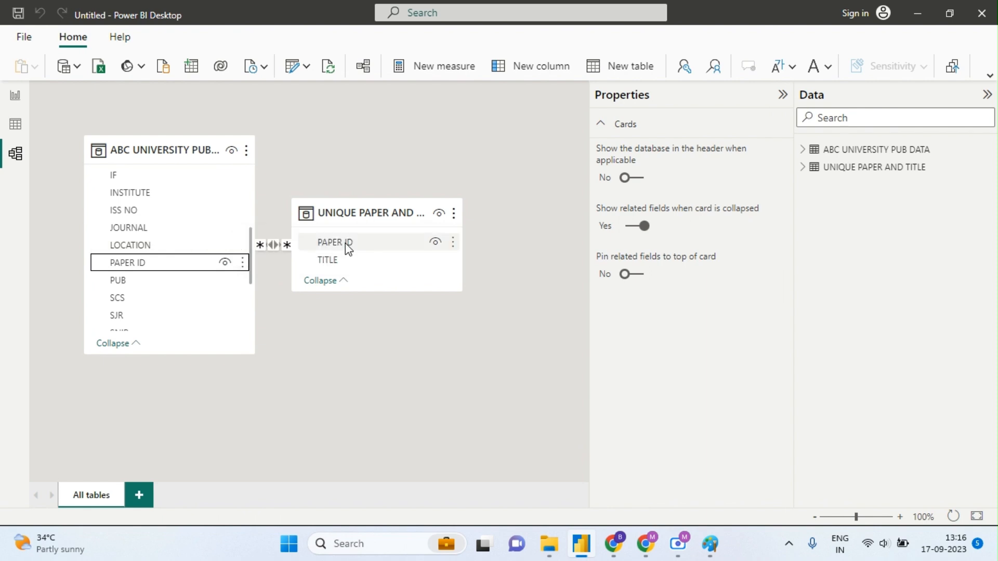
Step: Return to the report view and check the dashboard image in Paint before switching back to Power BI Desktop
{"action": "left_click", "coordinate": [16, 96]}
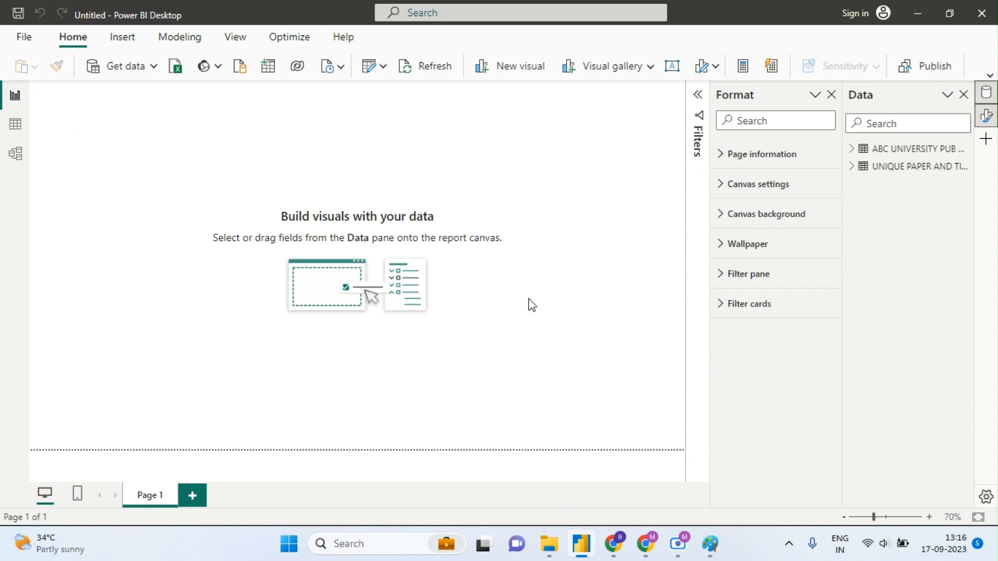
{"action": "mouse_move", "coordinate": [715, 547]}
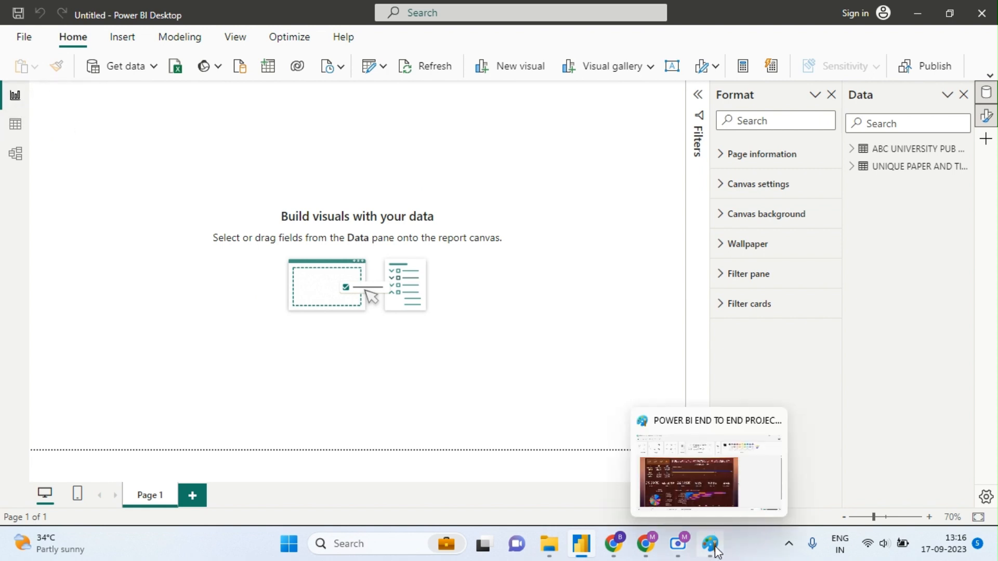
{"action": "left_click", "coordinate": [706, 479]}
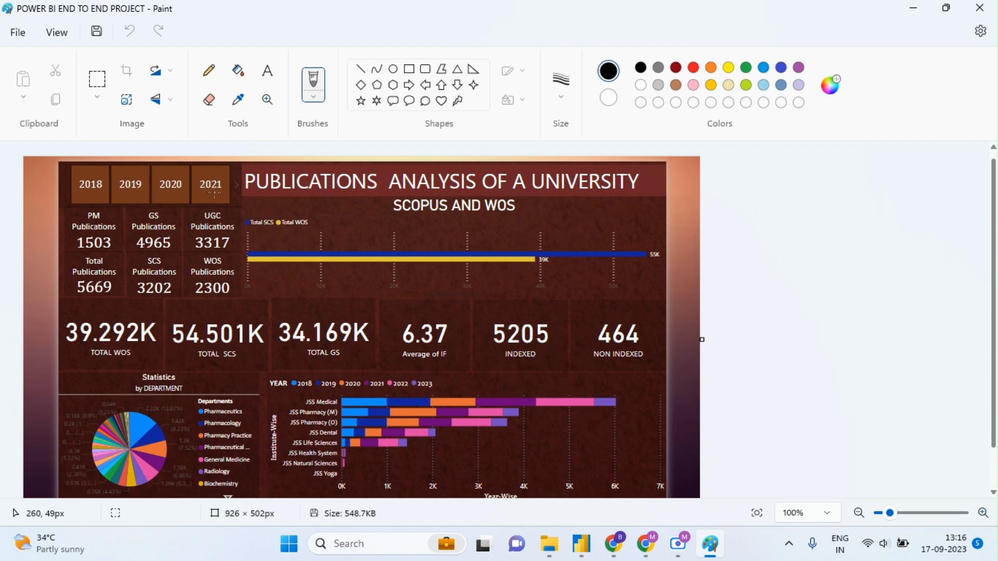
{"action": "mouse_move", "coordinate": [646, 543]}
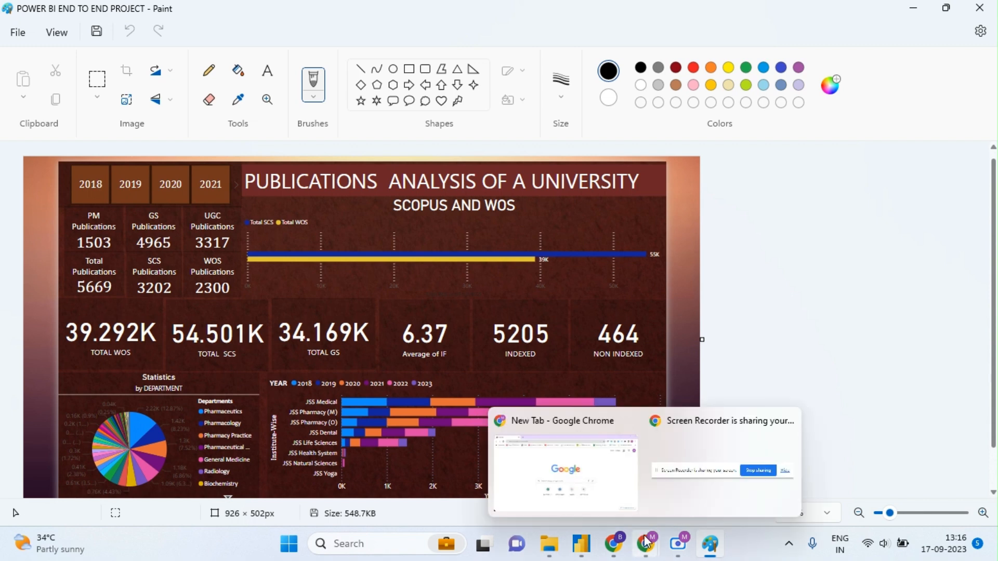
{"action": "left_click", "coordinate": [577, 489]}
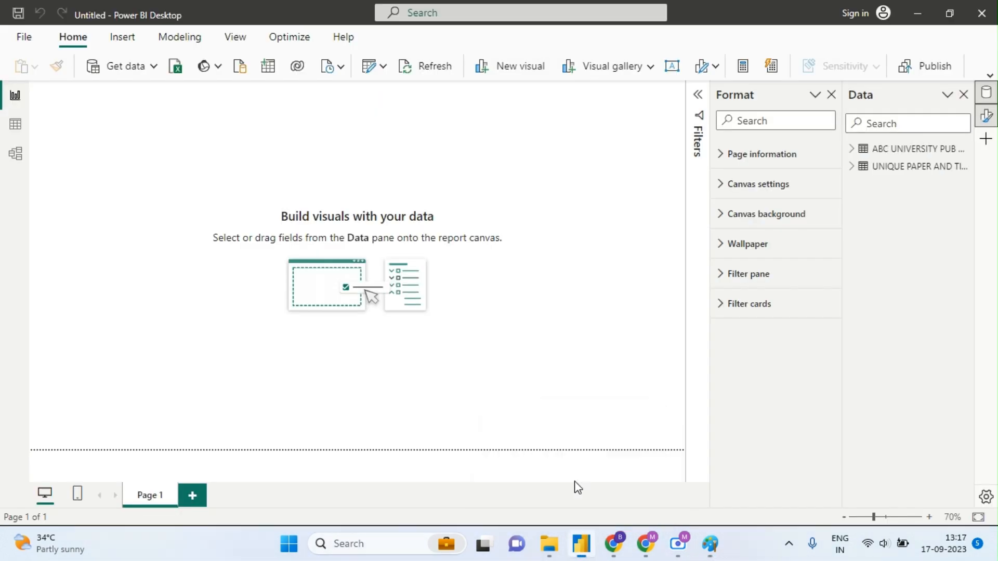
Step: Insert a slicer on the report page and populate it with the YEAR field from ABC UNIVERSITY PUB DATA
{"action": "left_click", "coordinate": [603, 71]}
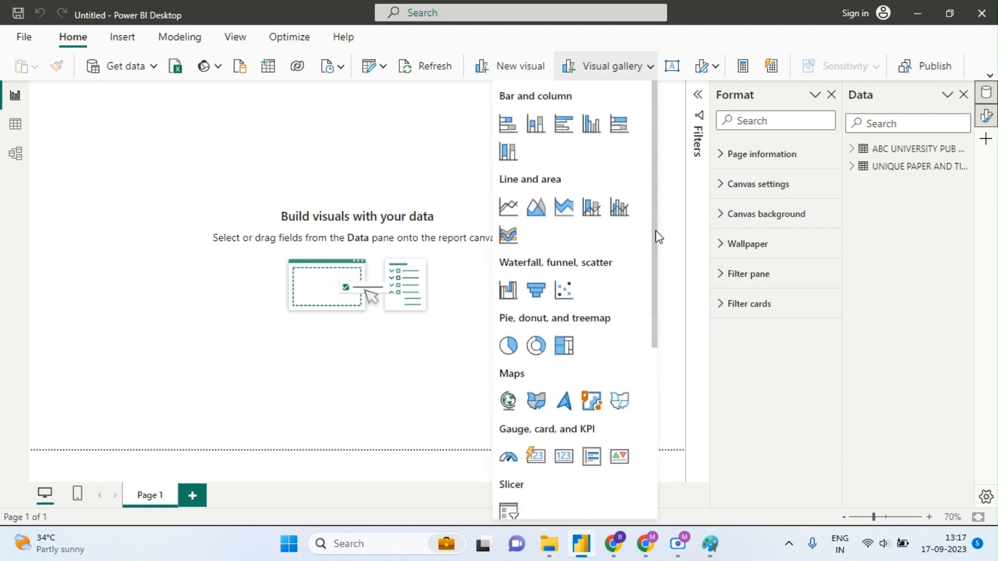
{"action": "left_click_drag", "start_coordinate": [652, 245], "coordinate": [651, 344]}
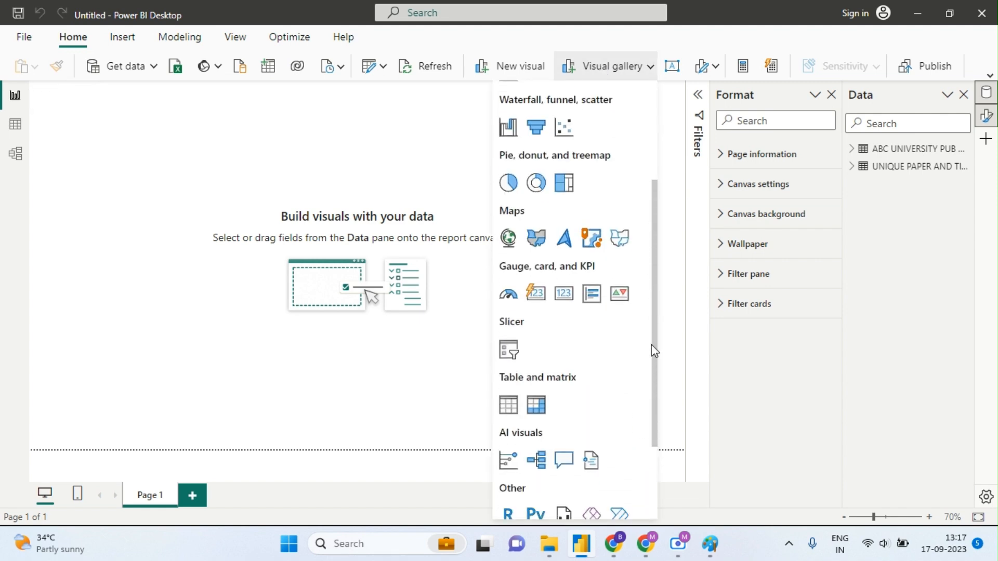
{"action": "left_click", "coordinate": [513, 354]}
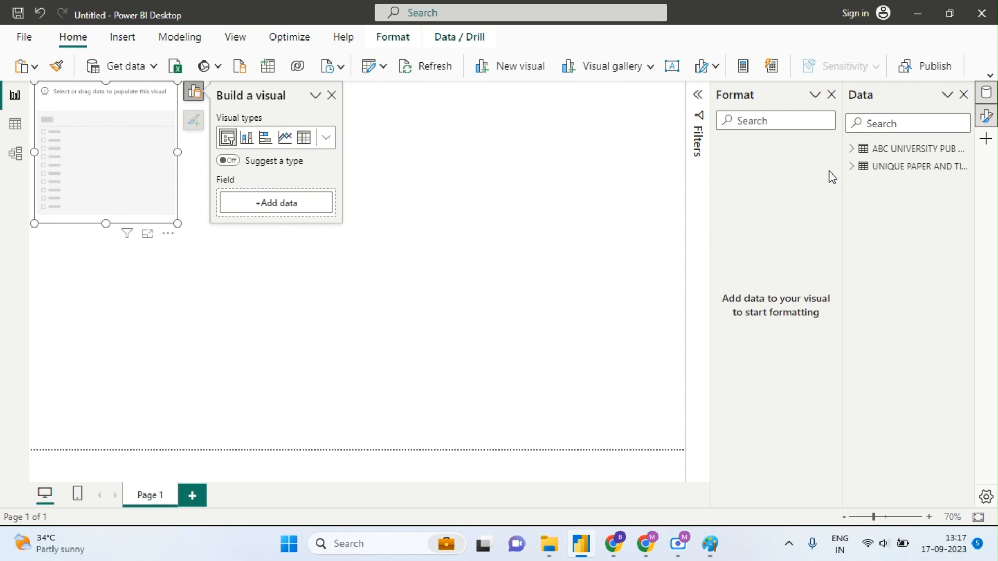
{"action": "left_click", "coordinate": [853, 152]}
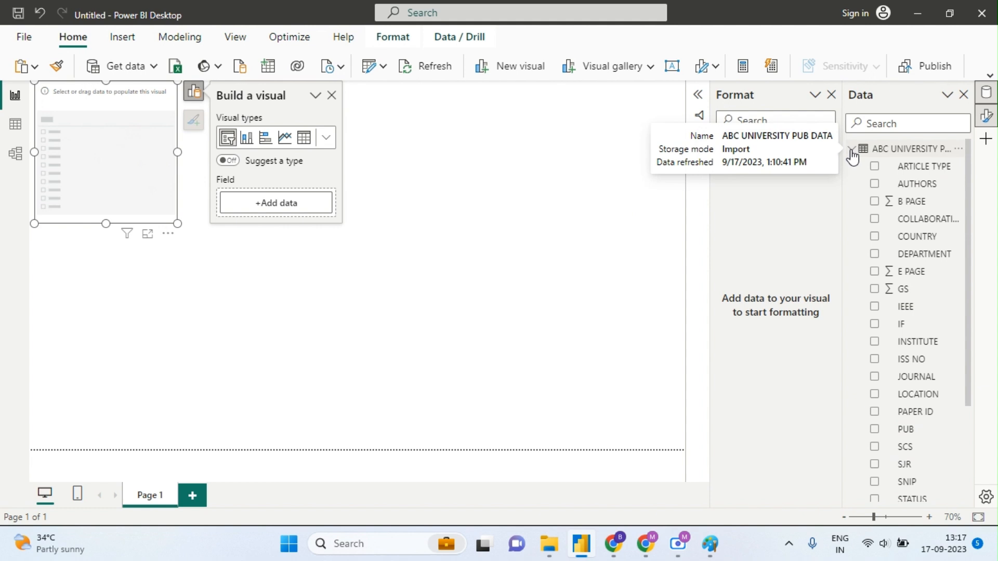
{"action": "left_click_drag", "start_coordinate": [969, 212], "coordinate": [977, 344]}
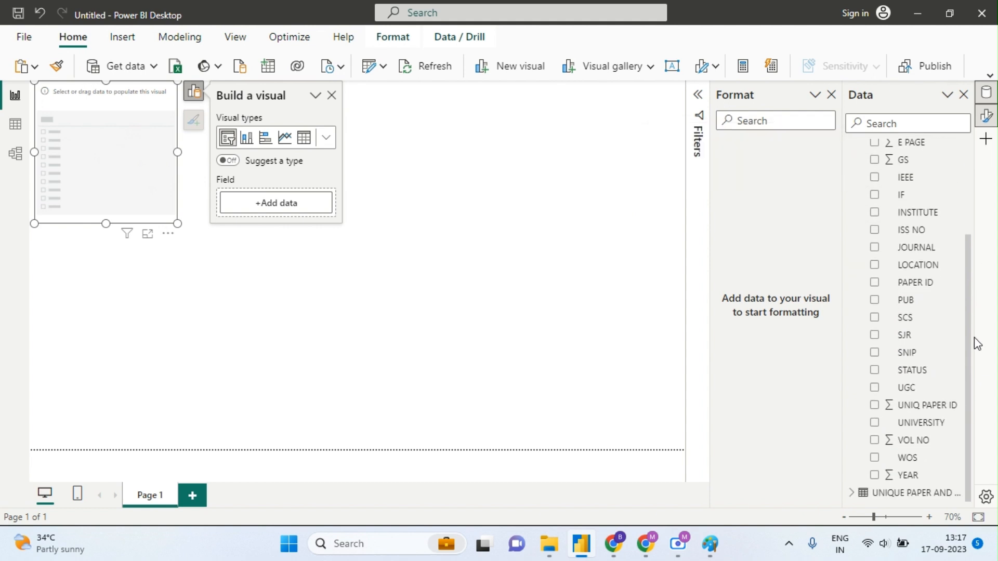
{"action": "left_click", "coordinate": [874, 476]}
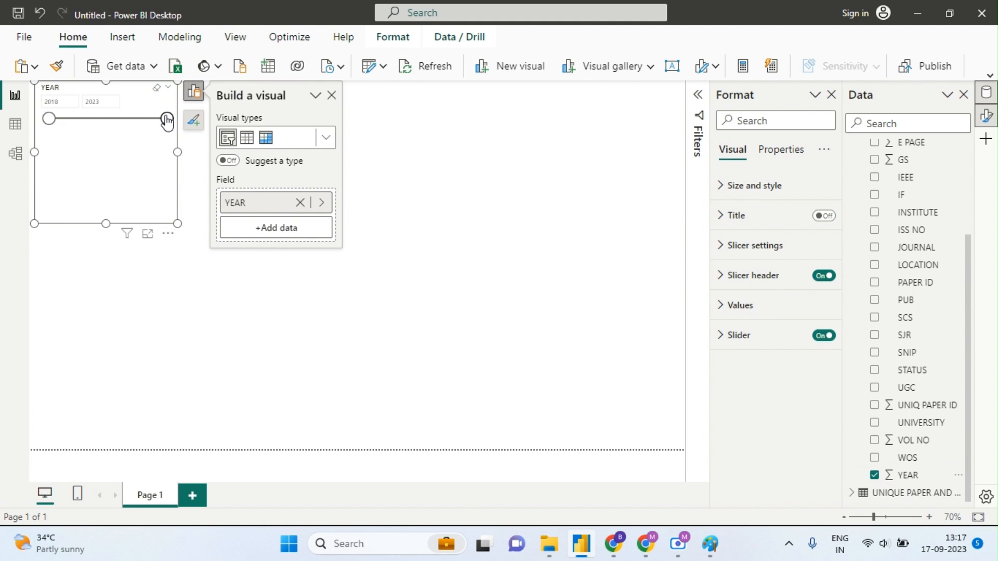
Step: Convert the YEAR slicer into a matrix visual and move YEAR from its rows to its columns
{"action": "mouse_move", "coordinate": [167, 119]}
{"action": "left_mouse_down"}
{"action": "mouse_move", "coordinate": [85, 117]}
{"action": "mouse_move", "coordinate": [163, 122]}
{"action": "left_mouse_up"}
{"action": "left_click", "coordinate": [248, 138]}
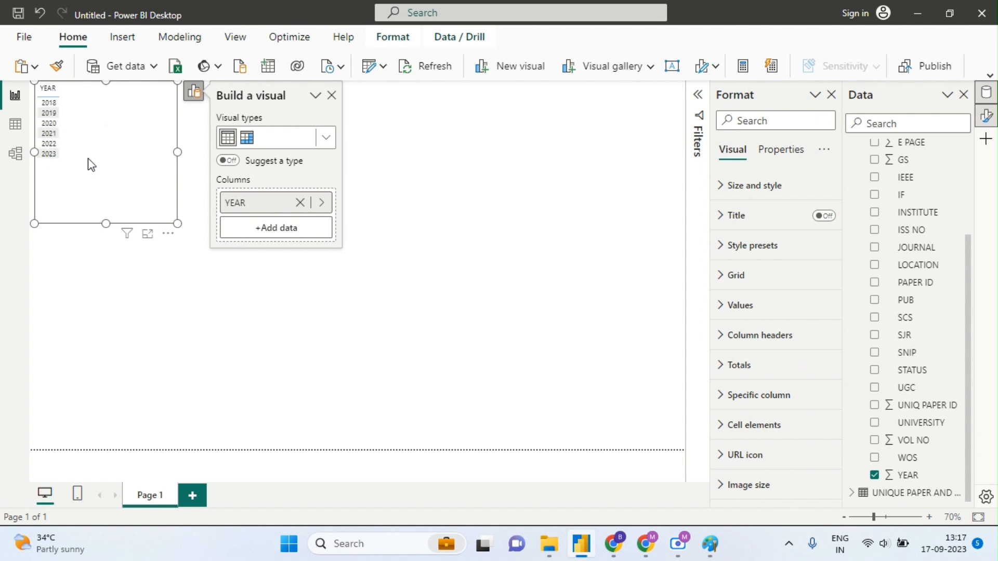
{"action": "mouse_move", "coordinate": [711, 544]}
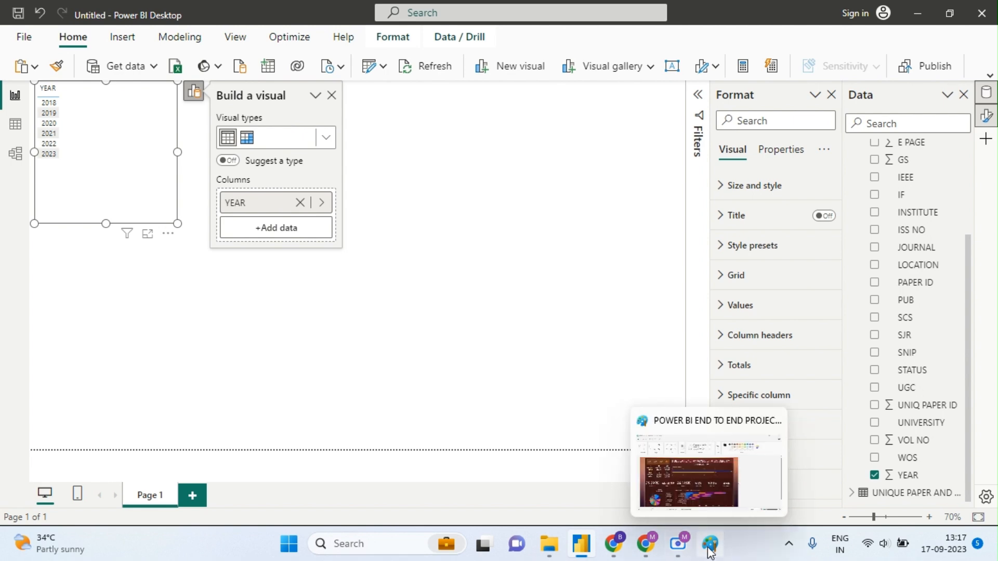
{"action": "left_click", "coordinate": [703, 482]}
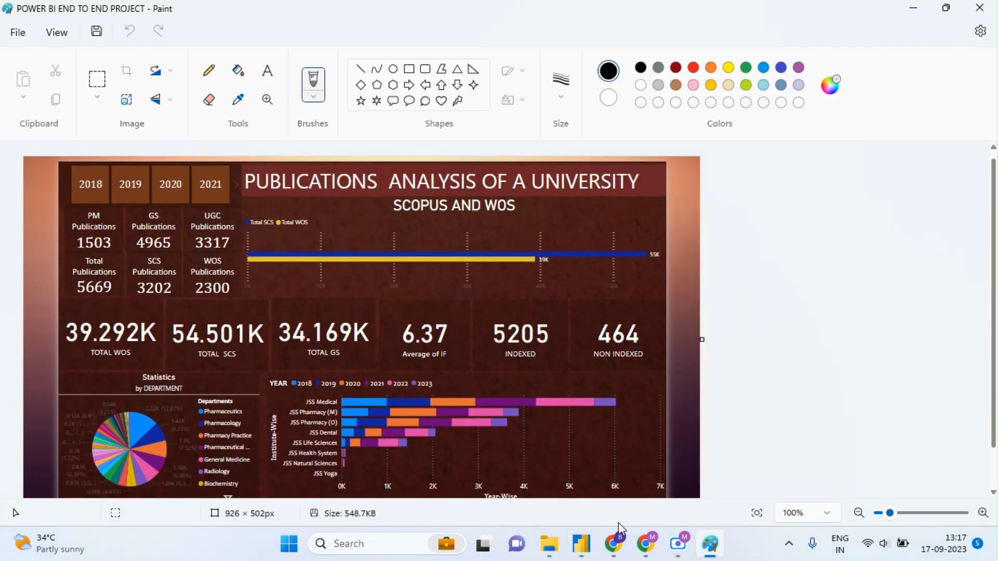
{"action": "mouse_move", "coordinate": [581, 544]}
{"action": "left_click", "coordinate": [573, 479]}
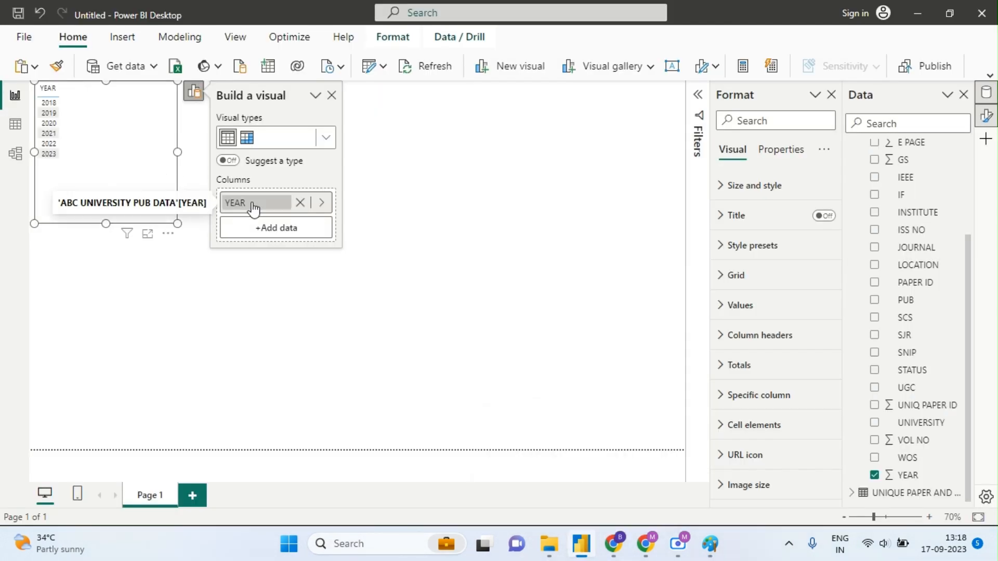
{"action": "left_click", "coordinate": [228, 138]}
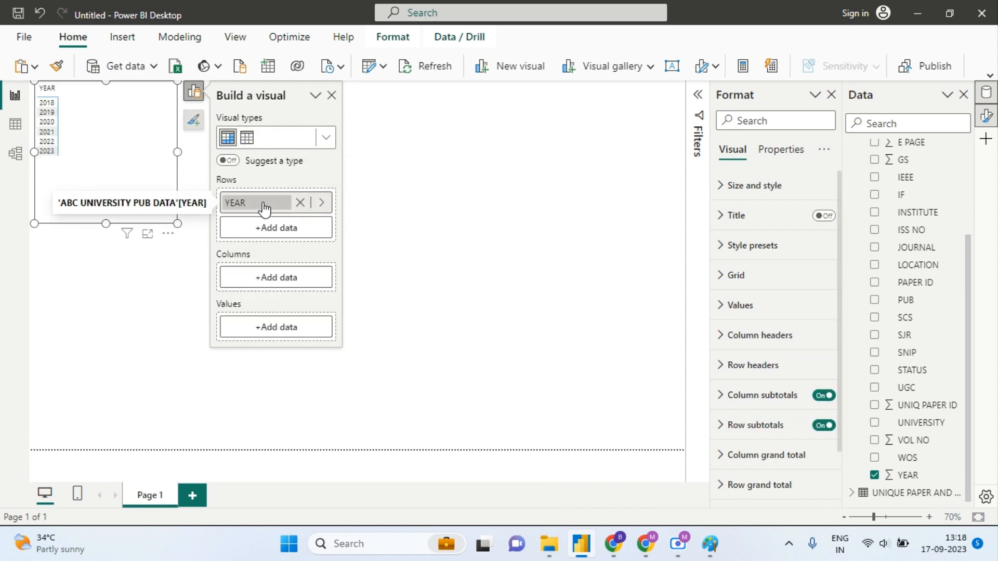
{"action": "left_click_drag", "start_coordinate": [264, 207], "coordinate": [275, 284]}
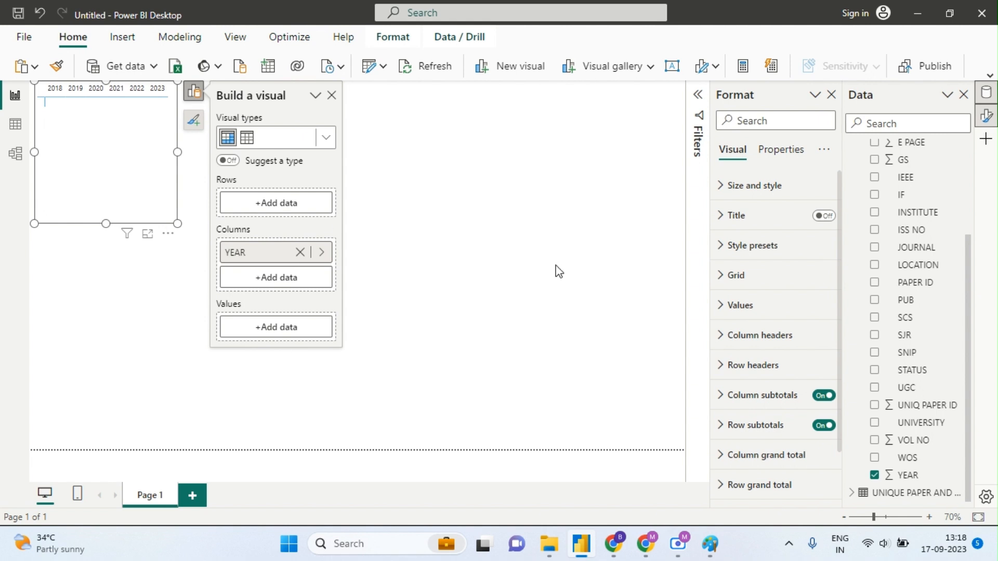
Step: Turn on the title for the YEAR matrix
{"action": "left_click", "coordinate": [782, 155]}
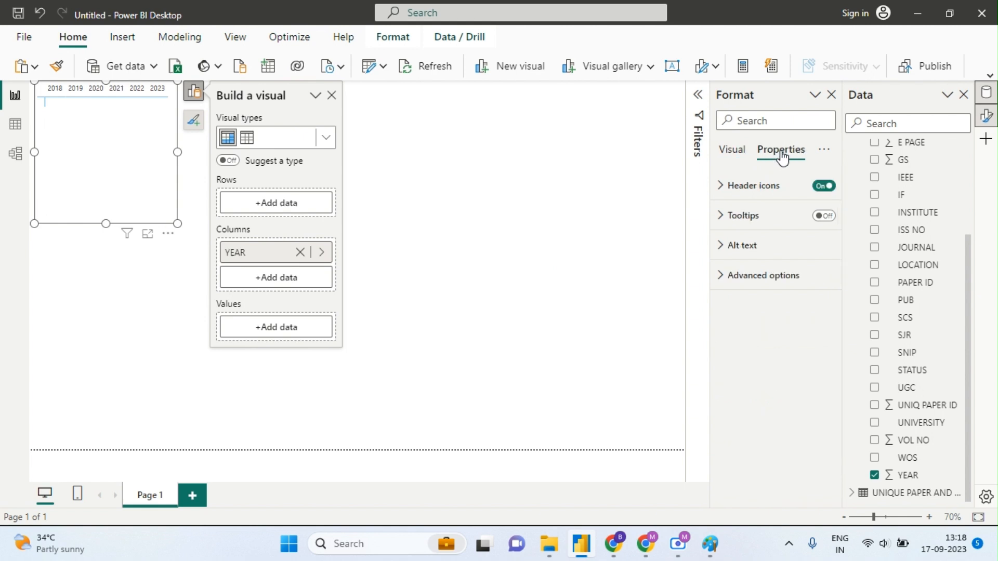
{"action": "left_click", "coordinate": [738, 154]}
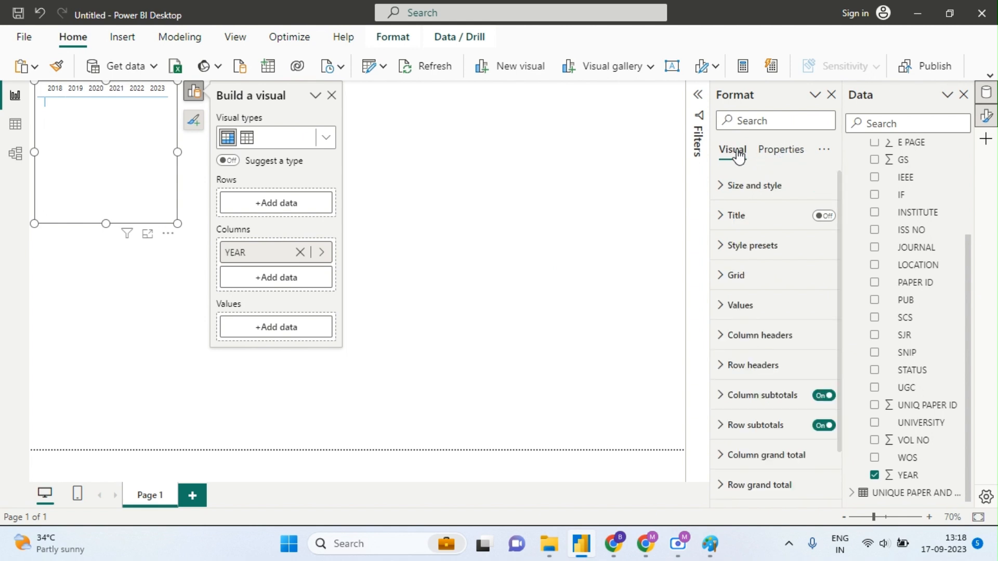
{"action": "left_click", "coordinate": [824, 216]}
Step: Set the matrix's column header font size to 18 and widen the visual to fit every year from 2018 to 2023
{"action": "left_click", "coordinate": [784, 337]}
{"action": "left_click", "coordinate": [823, 405]}
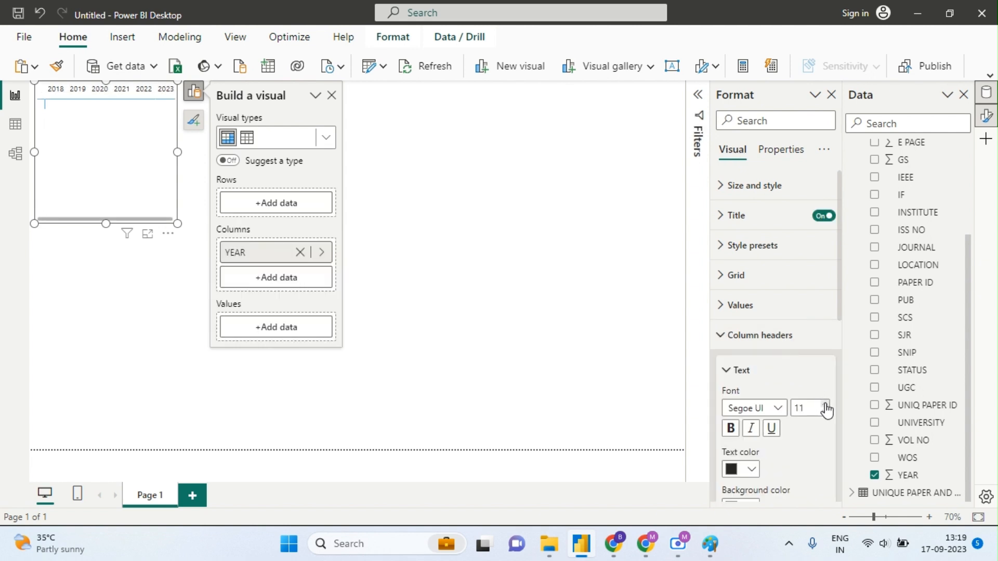
{"action": "left_click", "coordinate": [780, 344]}
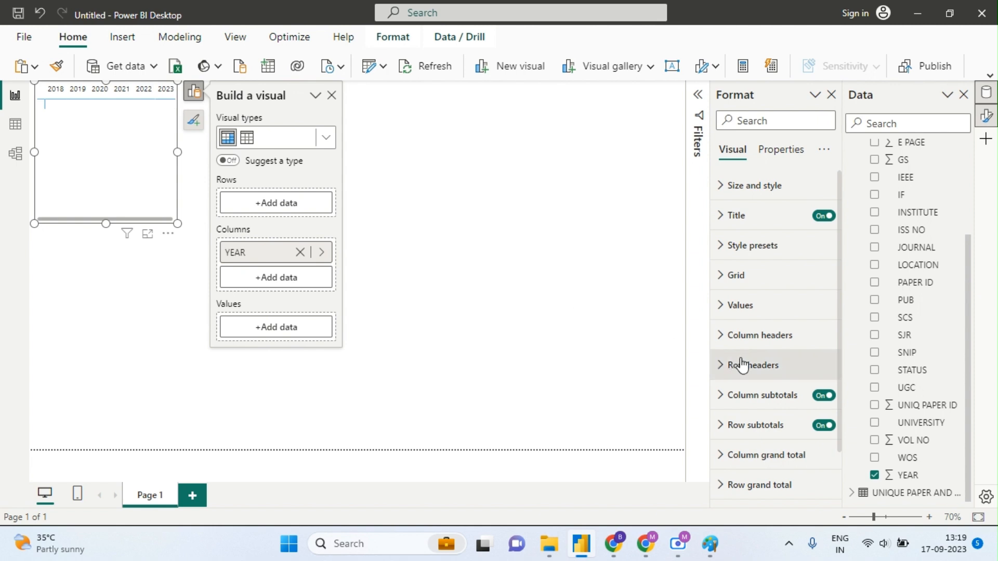
{"action": "left_click", "coordinate": [762, 344]}
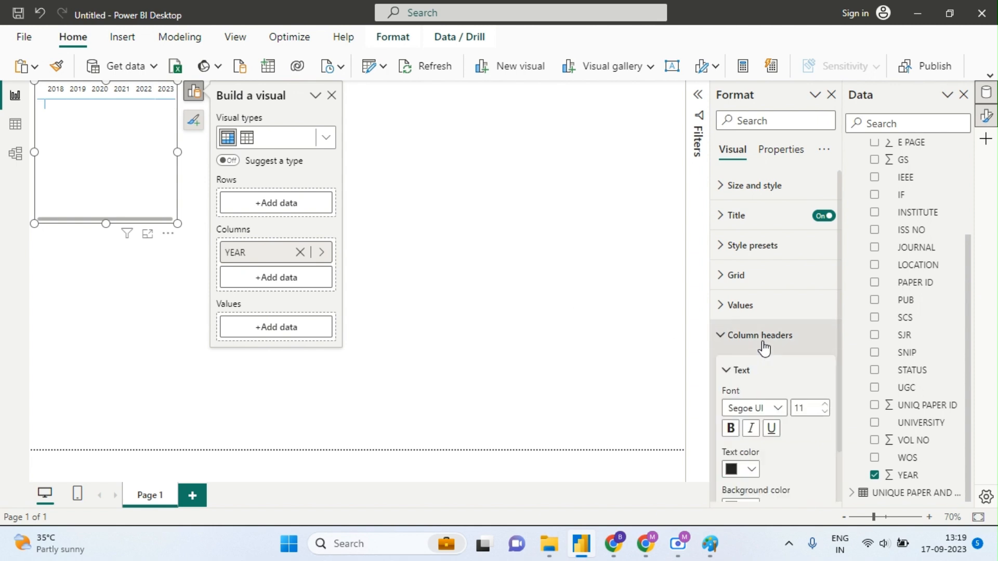
{"action": "left_click", "coordinate": [828, 406]}
{"action": "left_click", "coordinate": [827, 406]}
{"action": "left_click", "coordinate": [827, 405]}
{"action": "left_click", "coordinate": [827, 405]}
{"action": "left_click", "coordinate": [828, 405]}
{"action": "left_click", "coordinate": [827, 405]}
{"action": "left_click", "coordinate": [827, 405]}
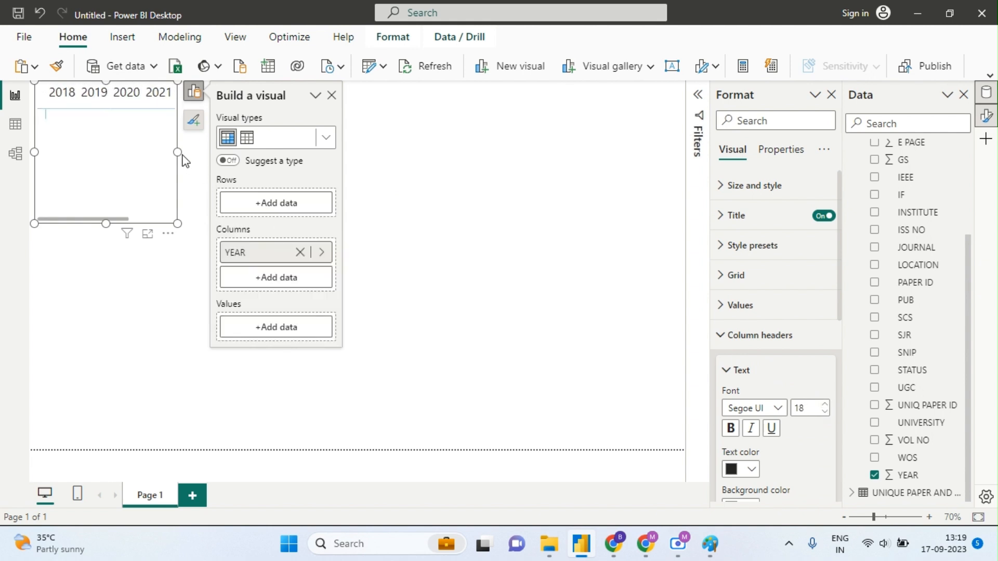
{"action": "left_click_drag", "start_coordinate": [178, 152], "coordinate": [316, 146]}
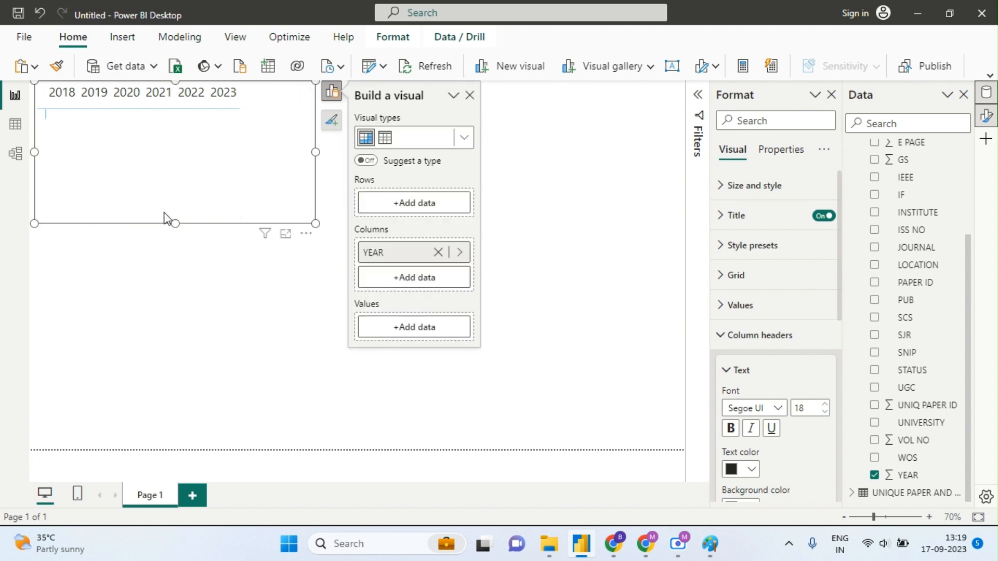
Step: Shrink the YEAR matrix to a single row of years from 2018 to 2023 and place it in the page's upper-left corner
{"action": "left_click_drag", "start_coordinate": [174, 223], "coordinate": [179, 108]}
{"action": "left_click_drag", "start_coordinate": [313, 94], "coordinate": [244, 92]}
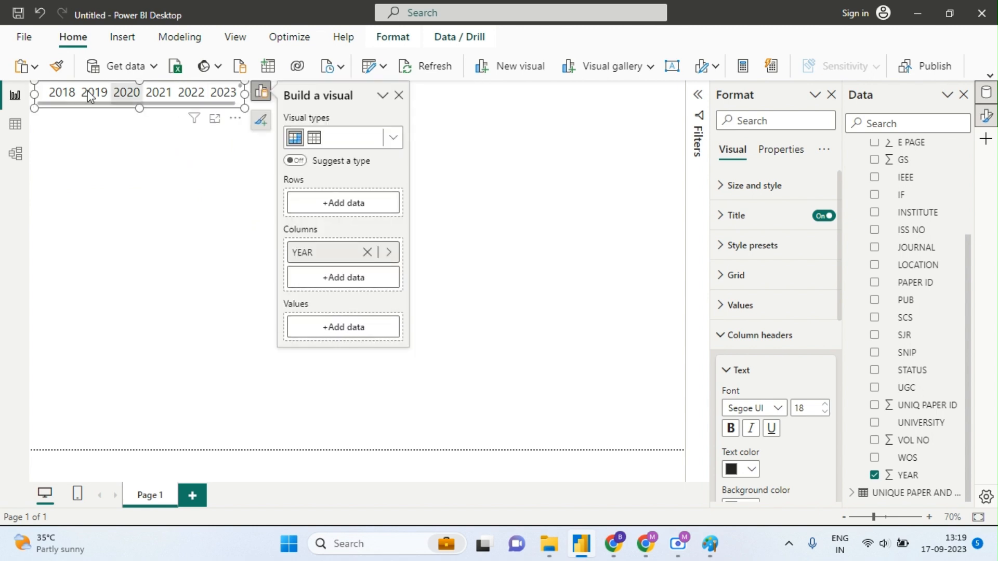
{"action": "left_click", "coordinate": [186, 211]}
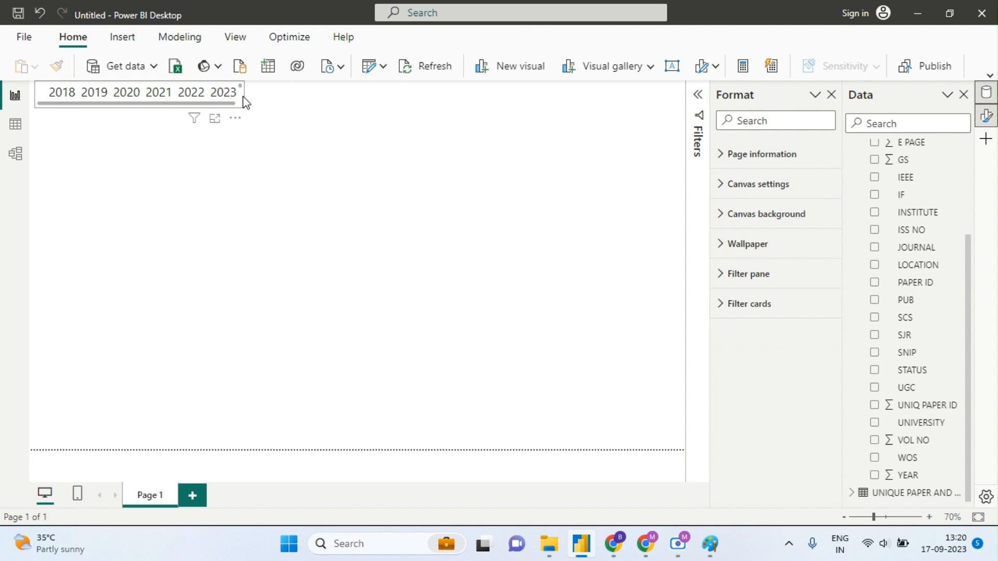
{"action": "left_click", "coordinate": [243, 97]}
{"action": "left_click_drag", "start_coordinate": [194, 129], "coordinate": [195, 126]}
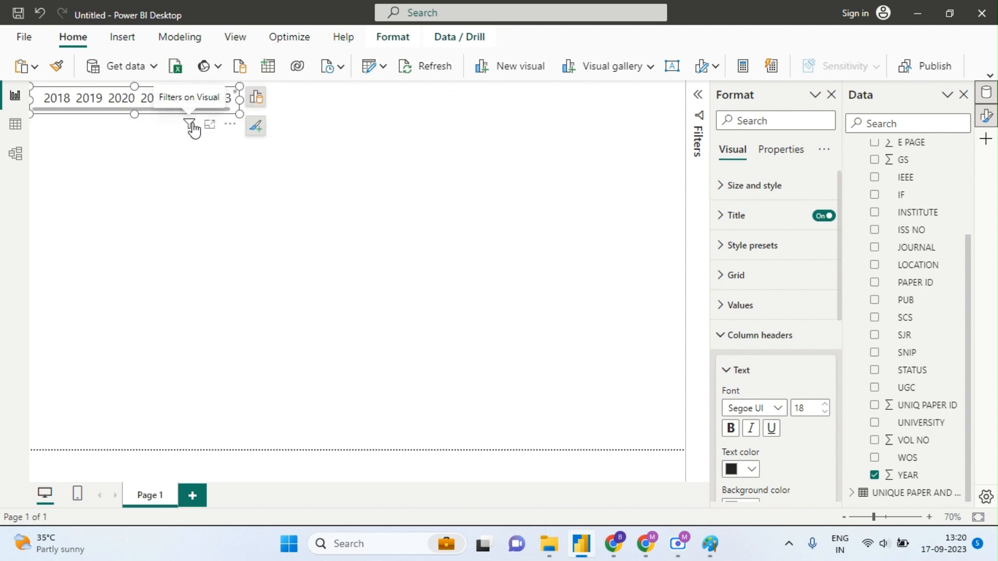
{"action": "mouse_move", "coordinate": [190, 125]}
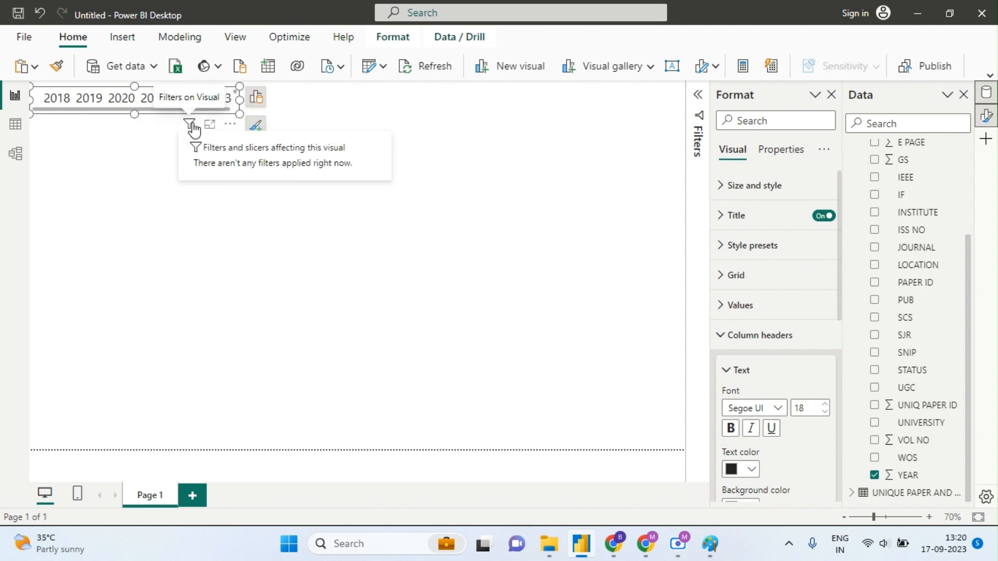
{"action": "left_click", "coordinate": [358, 285]}
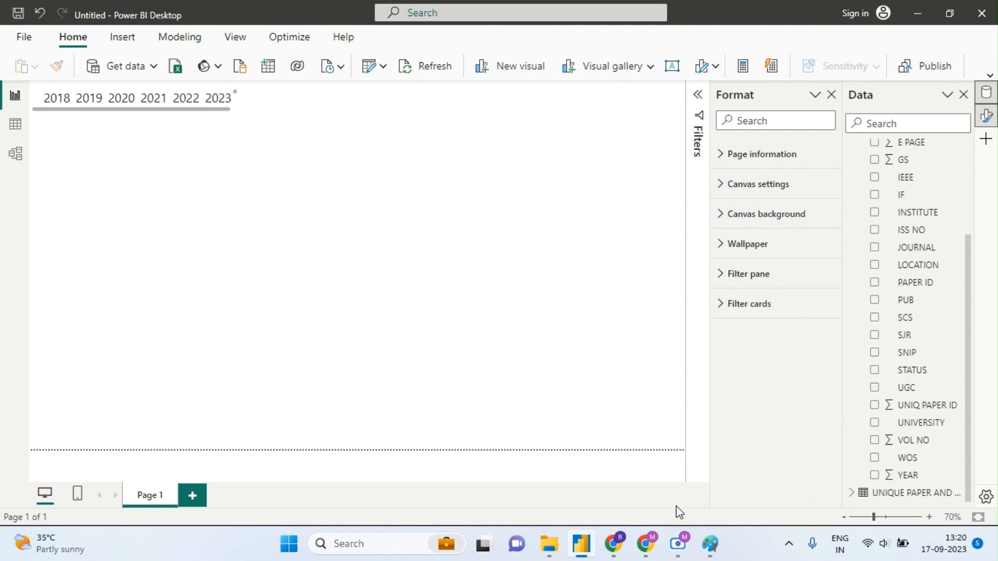
Step: Check the reference dashboard image in Paint, return to Power BI, and insert an empty card visual just below the YEAR matrix
{"action": "left_click", "coordinate": [711, 544]}
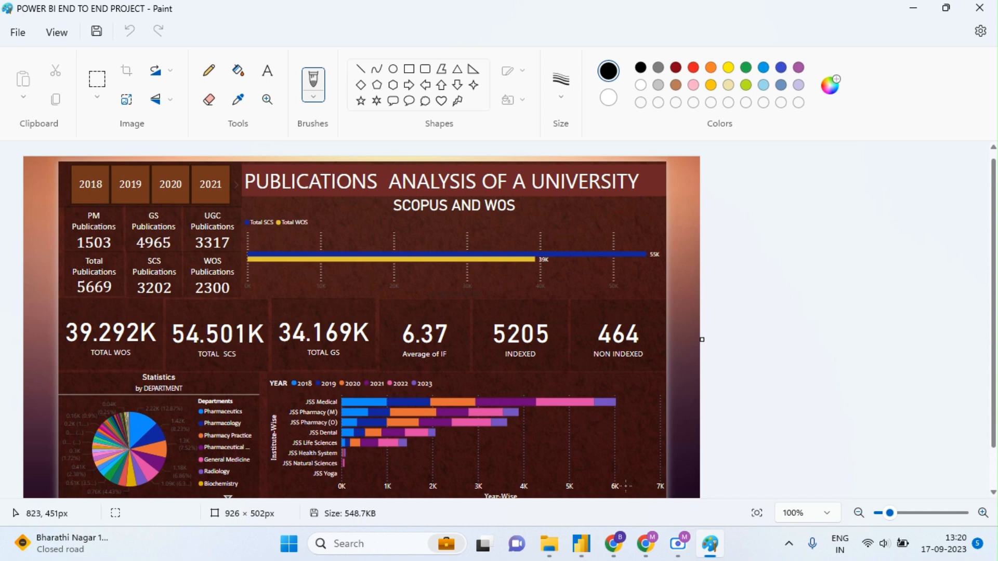
{"action": "mouse_move", "coordinate": [583, 544]}
{"action": "left_click", "coordinate": [584, 481]}
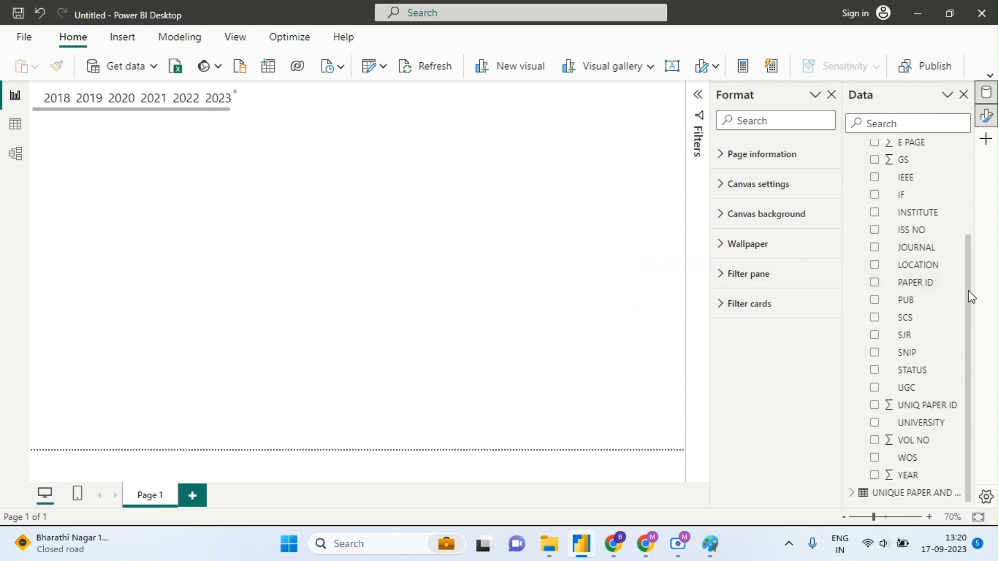
{"action": "left_click_drag", "start_coordinate": [969, 291], "coordinate": [972, 210]}
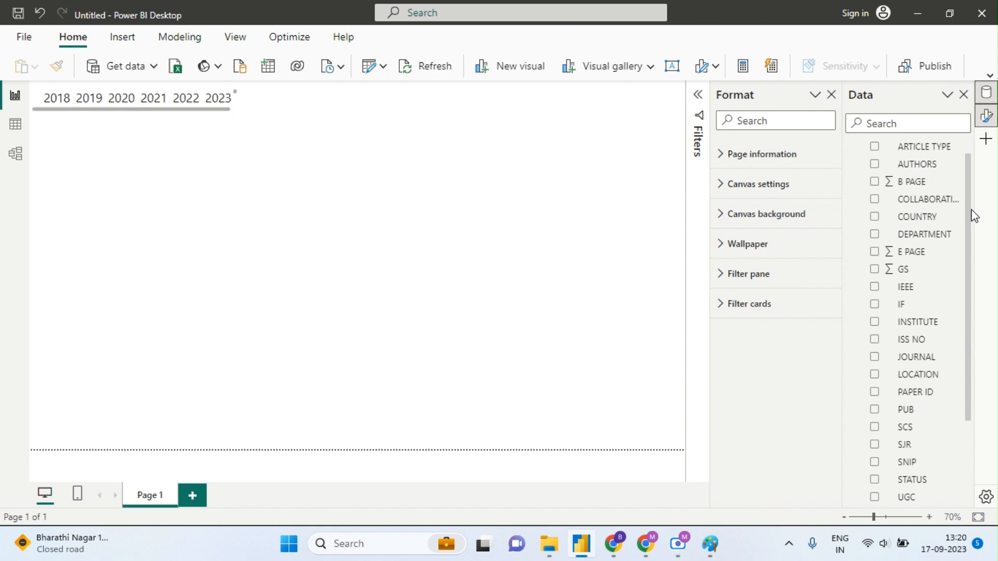
{"action": "left_click", "coordinate": [599, 66]}
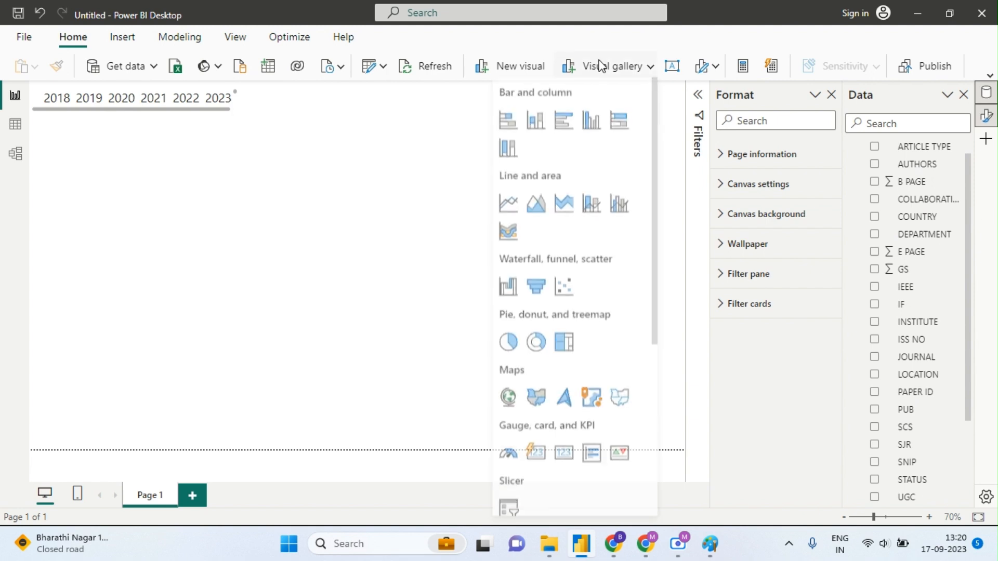
{"action": "left_click_drag", "start_coordinate": [656, 319], "coordinate": [651, 363]}
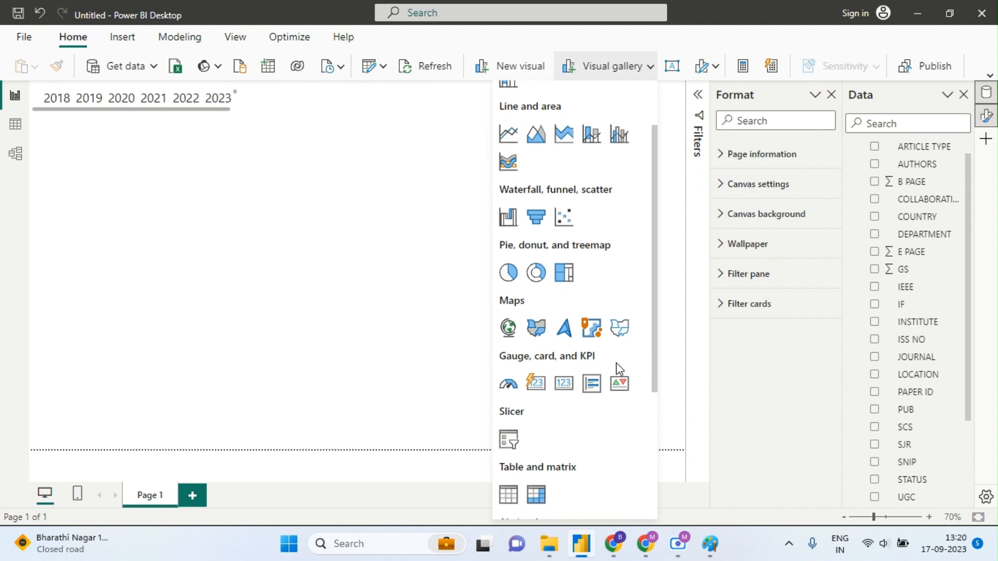
{"action": "left_click", "coordinate": [564, 385]}
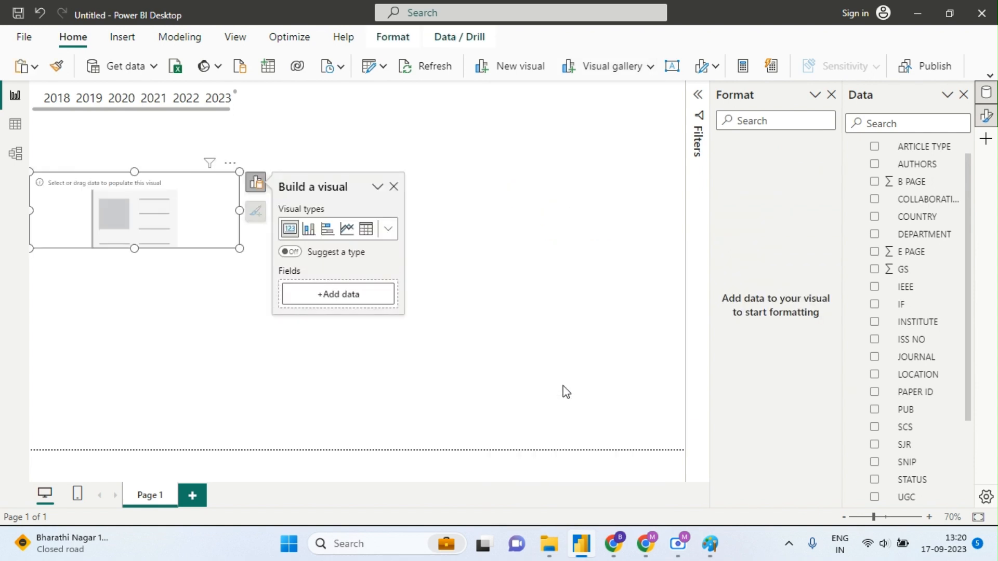
{"action": "left_click", "coordinate": [180, 210]}
{"action": "left_click_drag", "start_coordinate": [179, 210], "coordinate": [178, 188]}
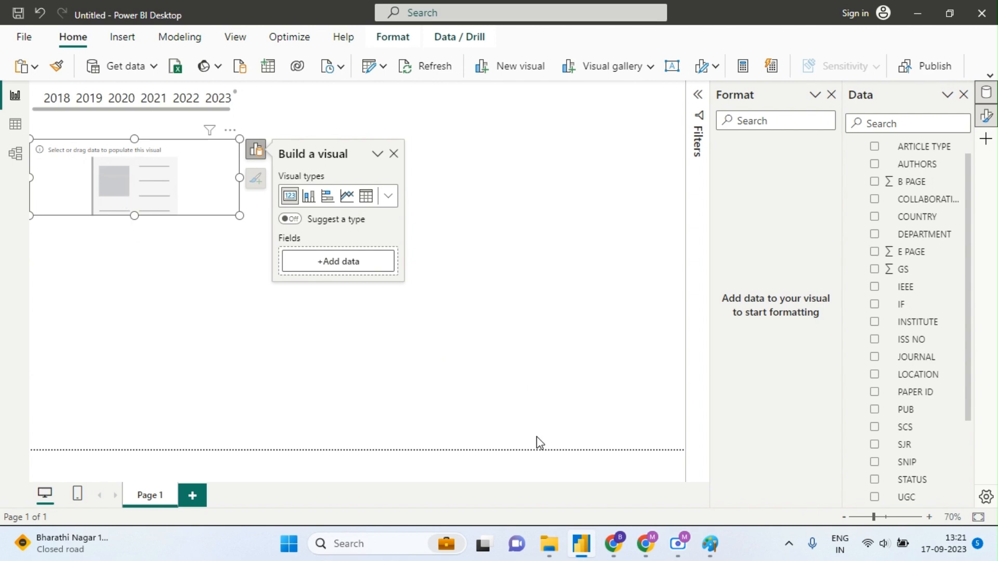
Step: Open the ABC UNIVERSITY Data for BI Project workbook in Excel and reset the WOS column filter to include all values
{"action": "mouse_move", "coordinate": [540, 542]}
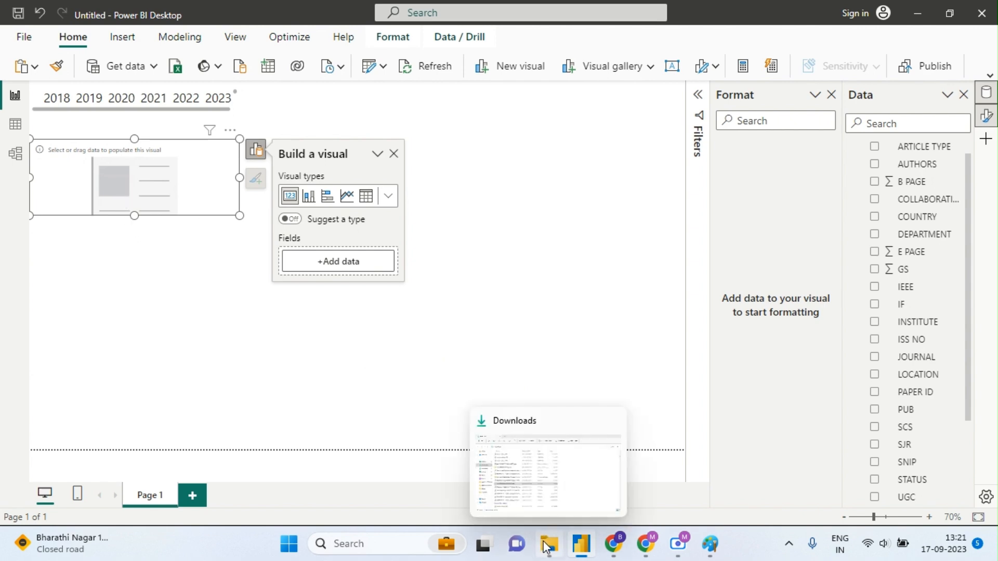
{"action": "left_click", "coordinate": [529, 495]}
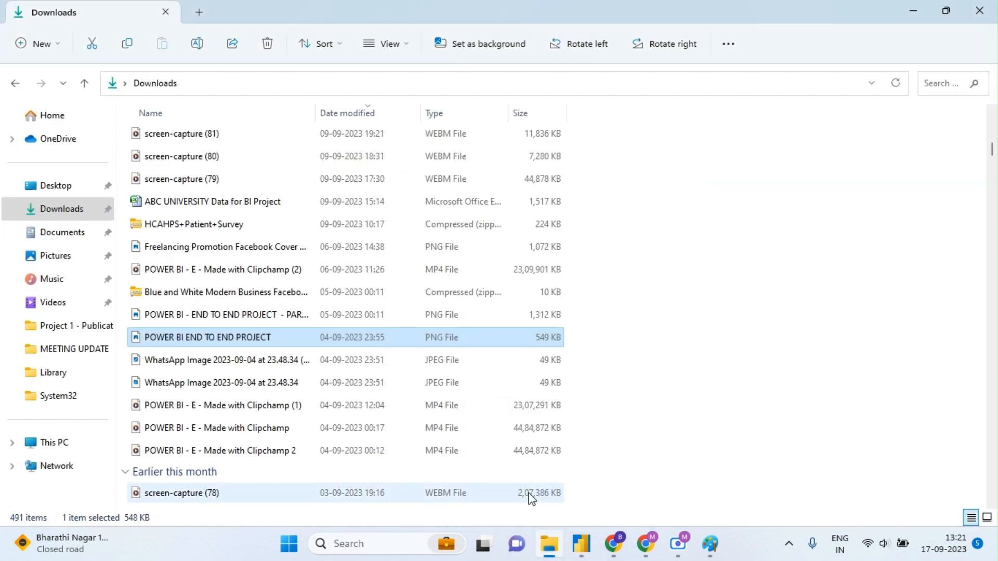
{"action": "double_click", "coordinate": [216, 207]}
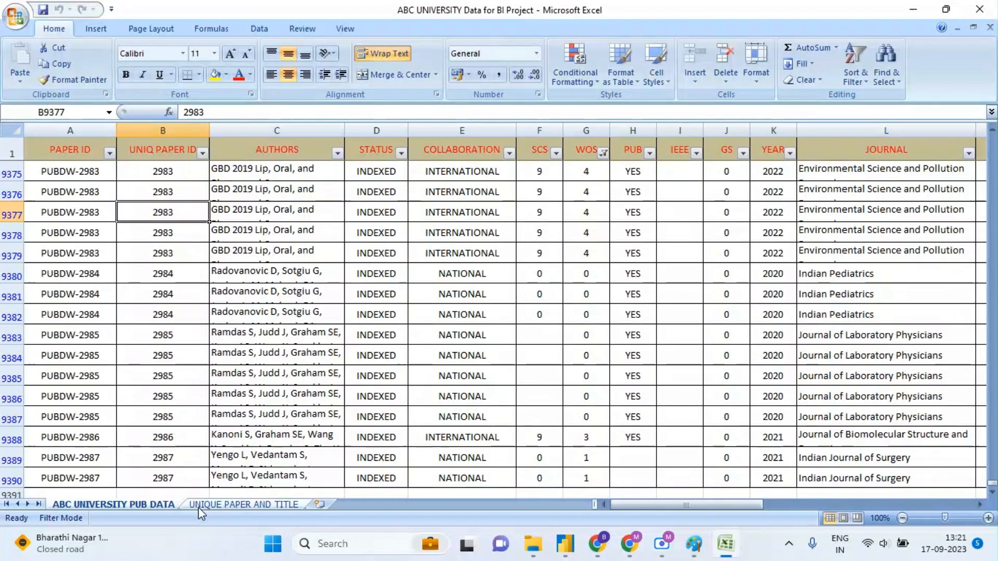
{"action": "left_click", "coordinate": [120, 319]}
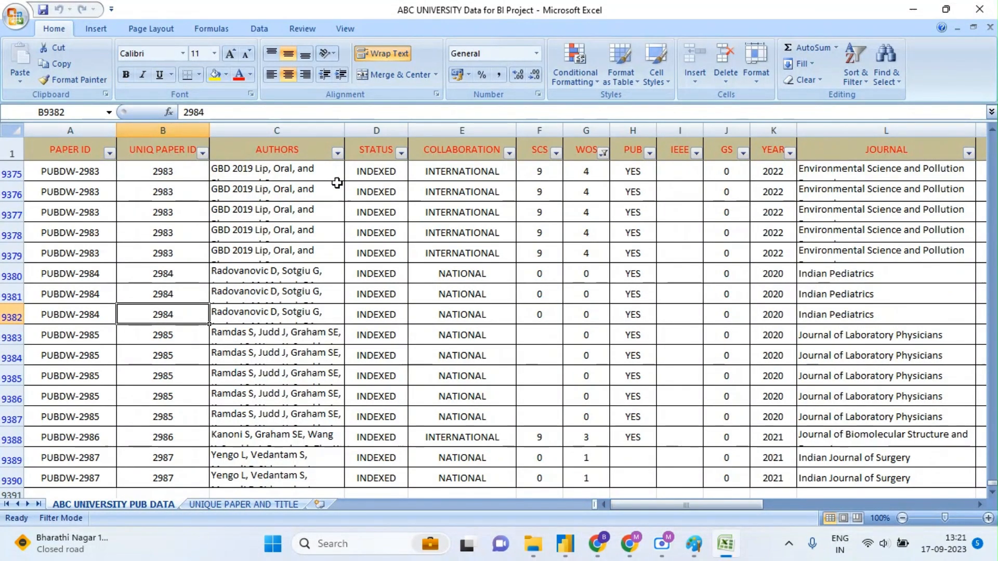
{"action": "left_click", "coordinate": [603, 153]}
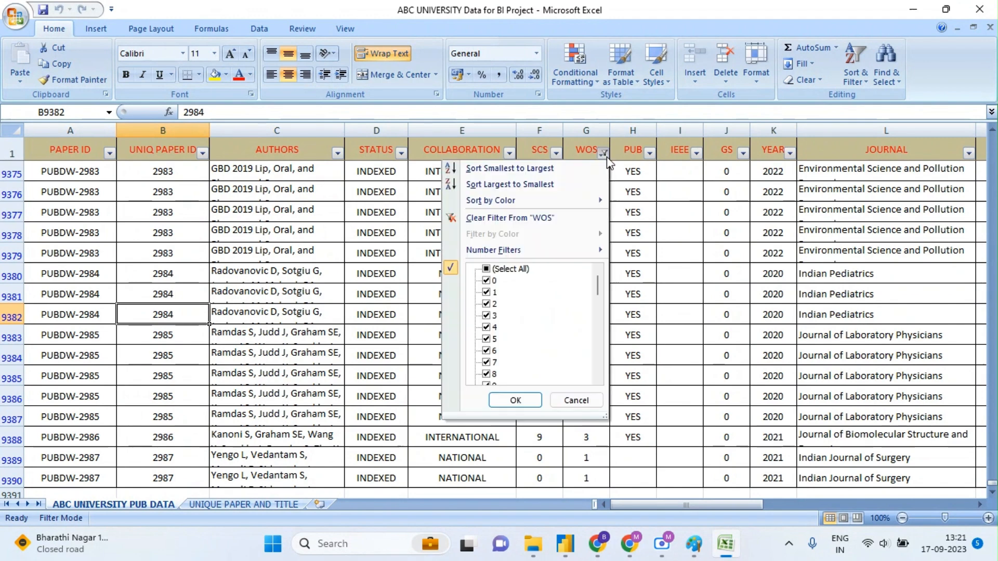
{"action": "left_click", "coordinate": [507, 270]}
{"action": "left_click", "coordinate": [512, 399]}
Step: Count the PAPER ID entries on the ABC UNIVERSITY PUB DATA sheet, excluding the header
{"action": "left_click", "coordinate": [86, 156]}
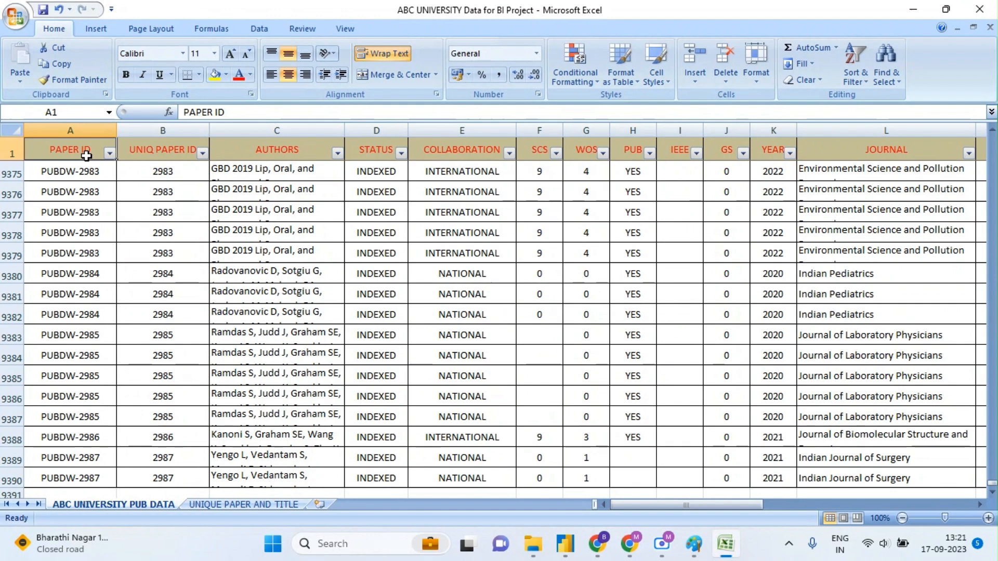
{"action": "key", "text": "Down"}
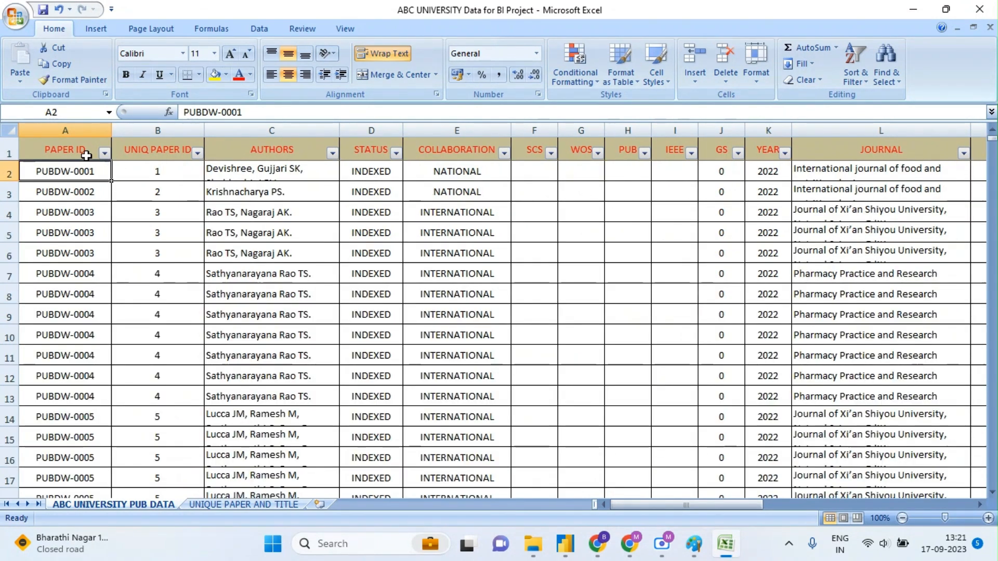
{"action": "key", "text": "ctrl+shift+Down"}
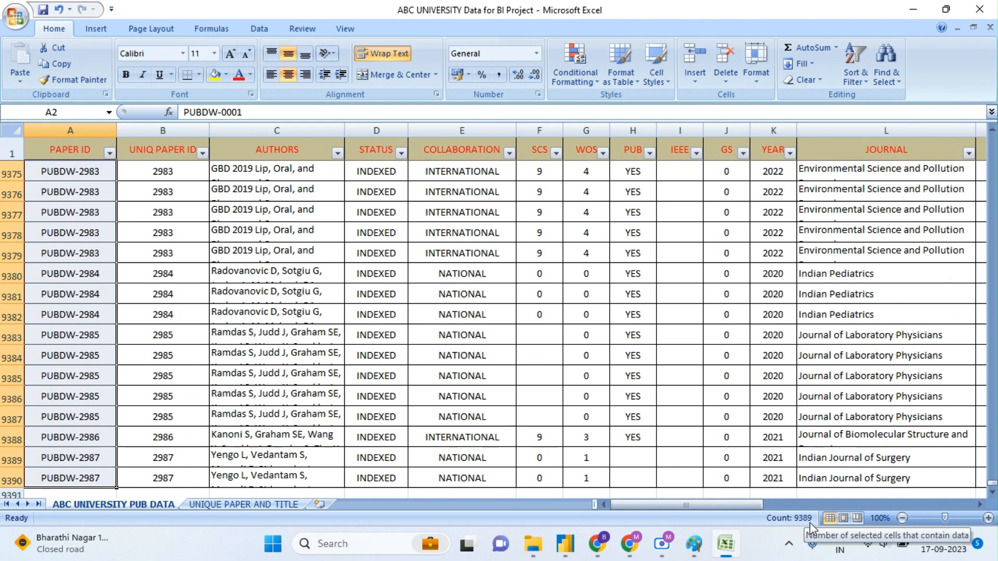
{"action": "left_click", "coordinate": [89, 233]}
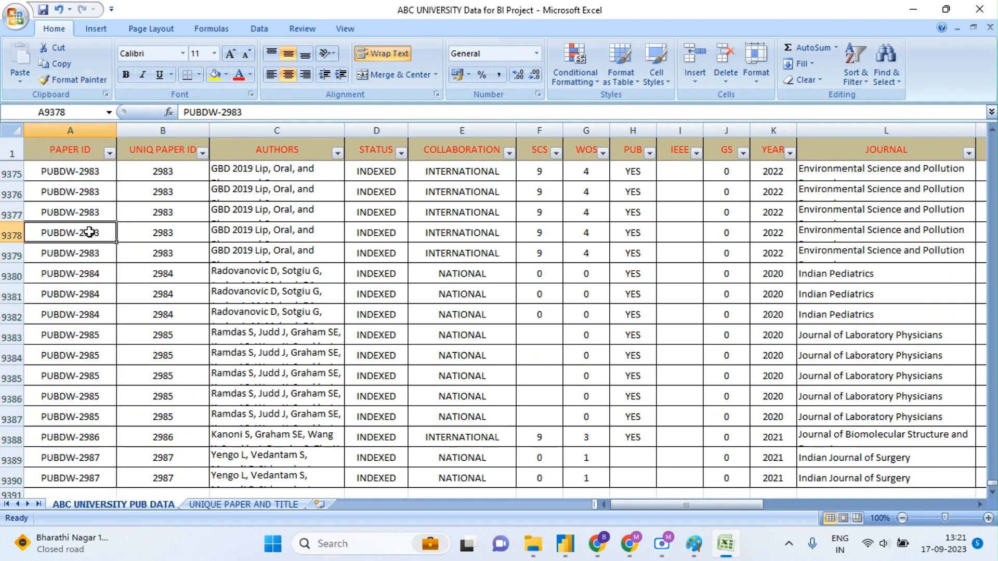
{"action": "left_click_drag", "start_coordinate": [89, 233], "coordinate": [89, 246]}
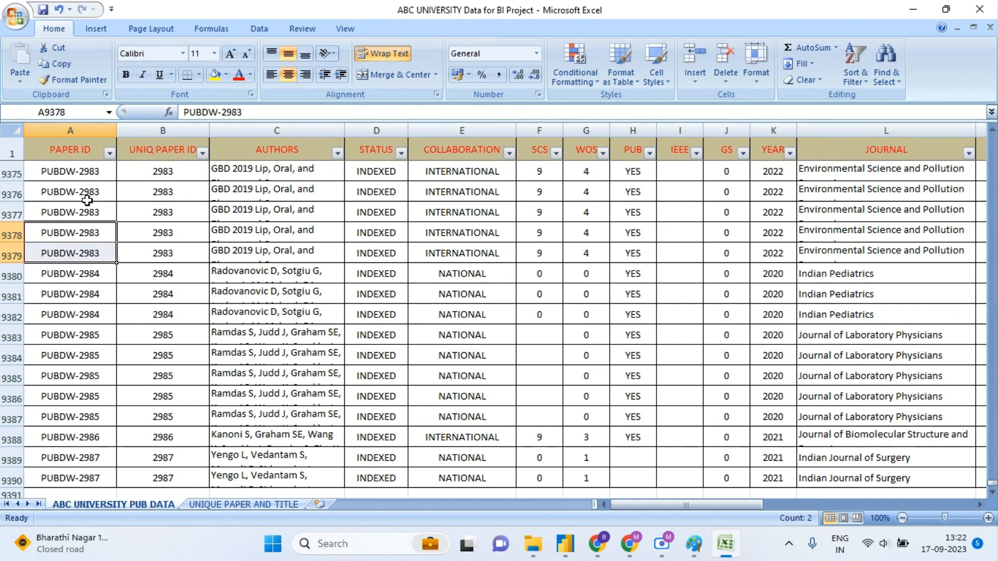
Step: Copy all PAPER ID values without the header into a new worksheet, starting at cell D2
{"action": "left_click", "coordinate": [81, 152]}
{"action": "key", "text": "Down"}
{"action": "key", "text": "ctrl+shift+Down"}
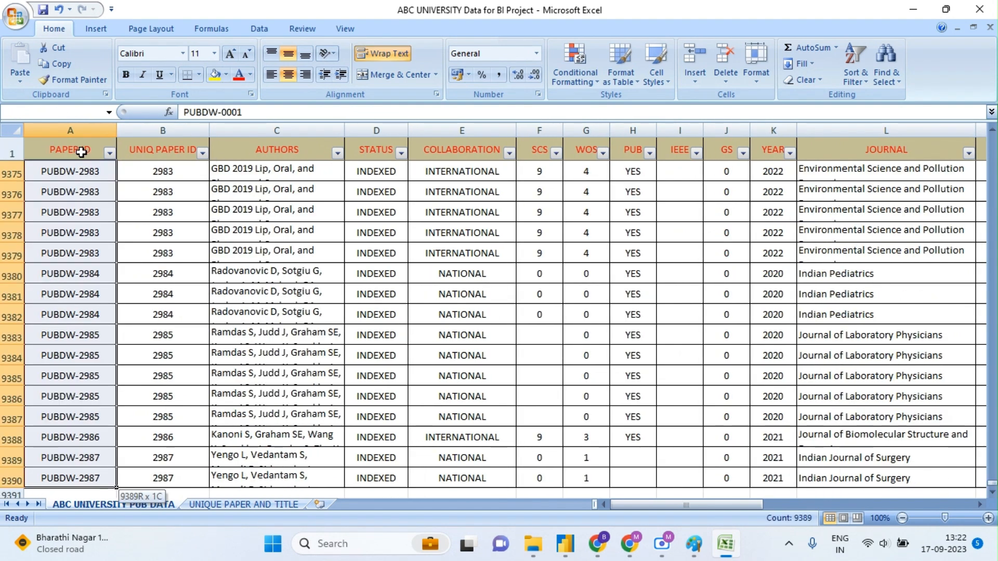
{"action": "key", "text": "ctrl+c"}
{"action": "right_click", "coordinate": [82, 151]}
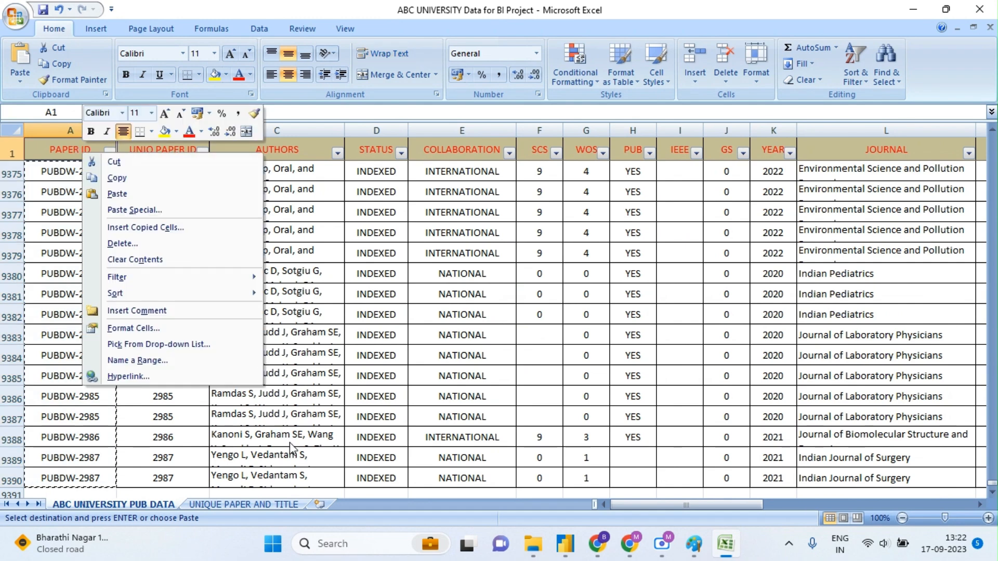
{"action": "left_click", "coordinate": [317, 504]}
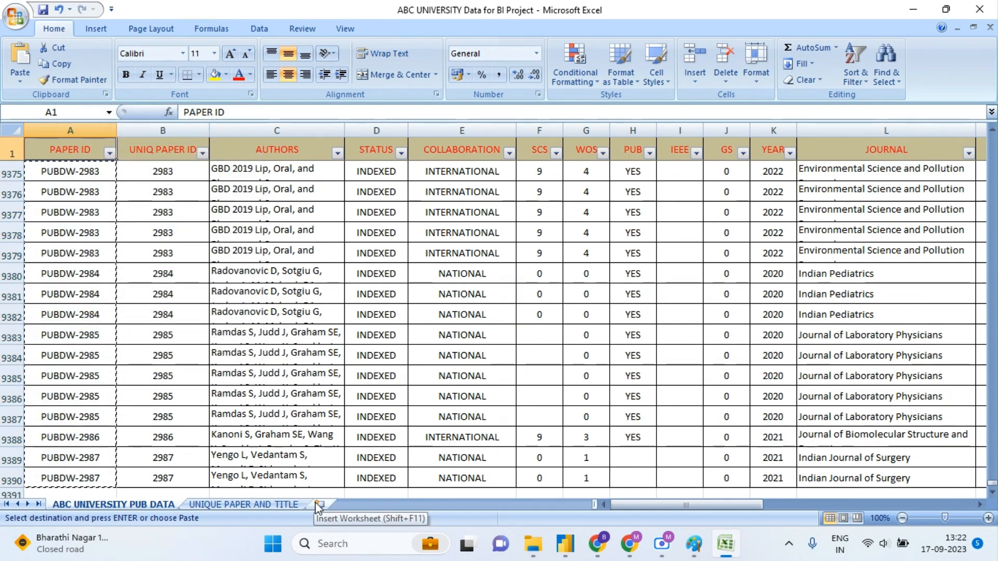
{"action": "left_click", "coordinate": [322, 504]}
{"action": "left_click", "coordinate": [196, 159]}
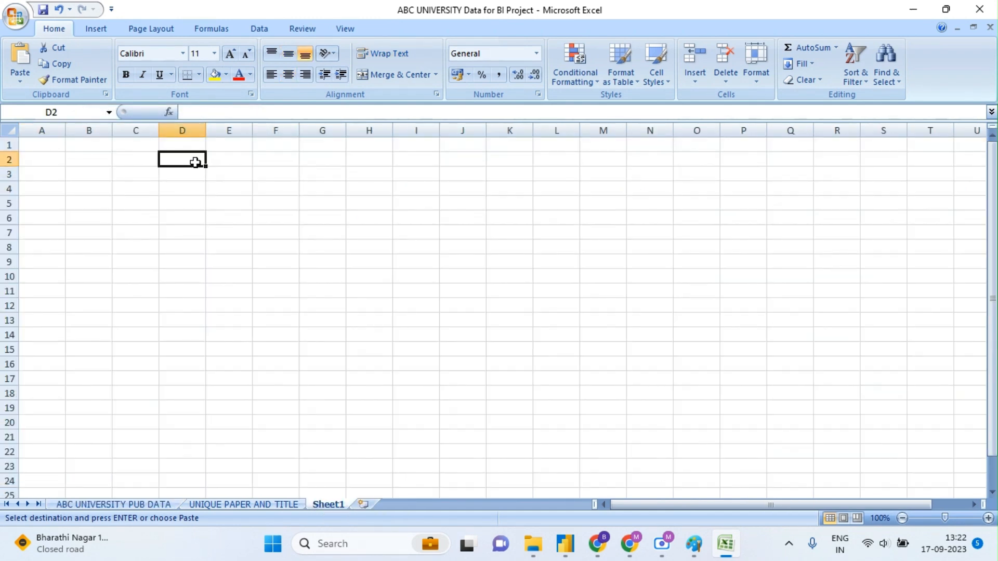
{"action": "key", "text": "ctrl+v"}
Step: Remove the duplicate paper IDs from column D of the new sheet and count the remaining unique IDs
{"action": "left_click", "coordinate": [182, 145]}
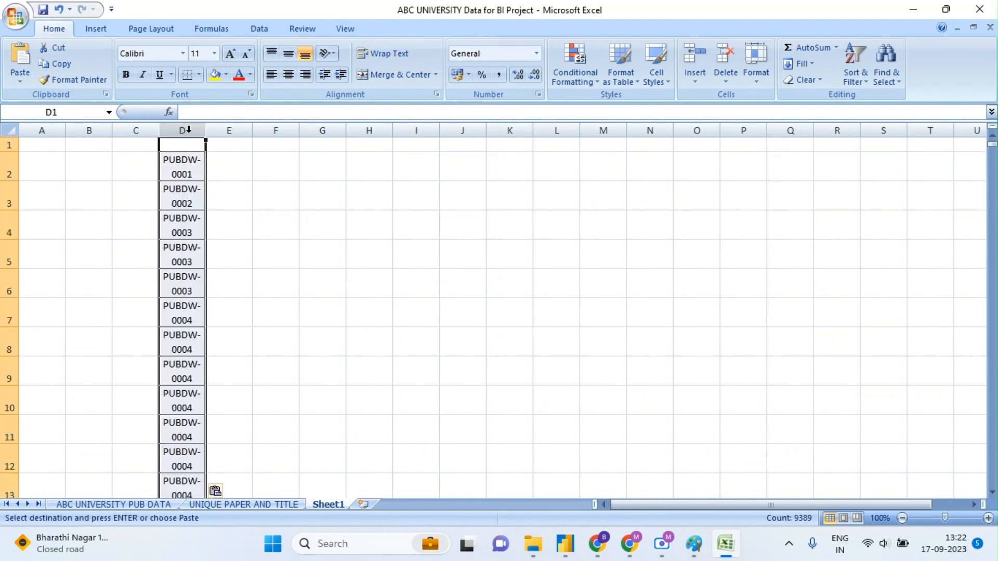
{"action": "left_click", "coordinate": [259, 29]}
{"action": "left_click", "coordinate": [517, 68]}
{"action": "left_click", "coordinate": [562, 341]}
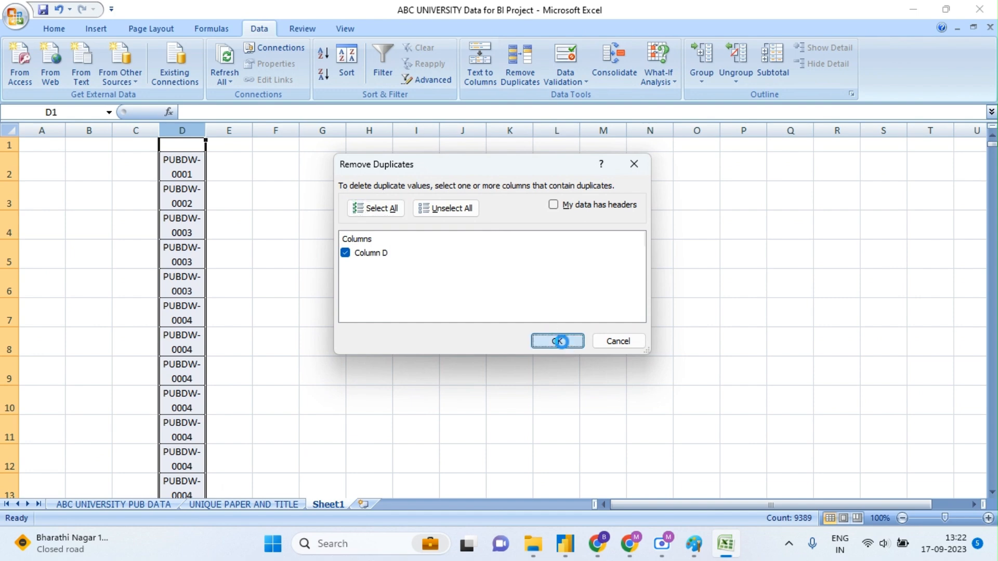
{"action": "left_click", "coordinate": [510, 309]}
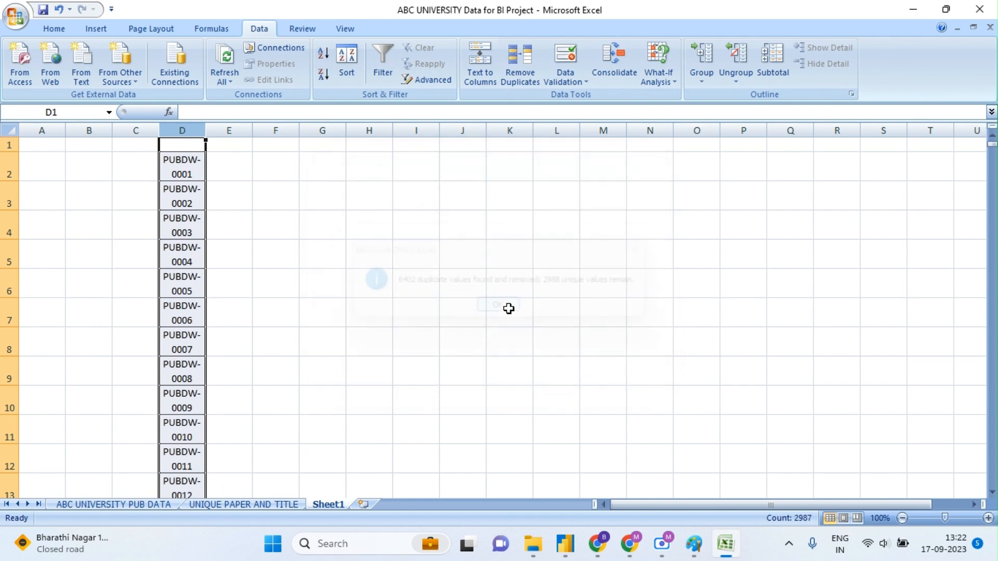
{"action": "left_click", "coordinate": [184, 161]}
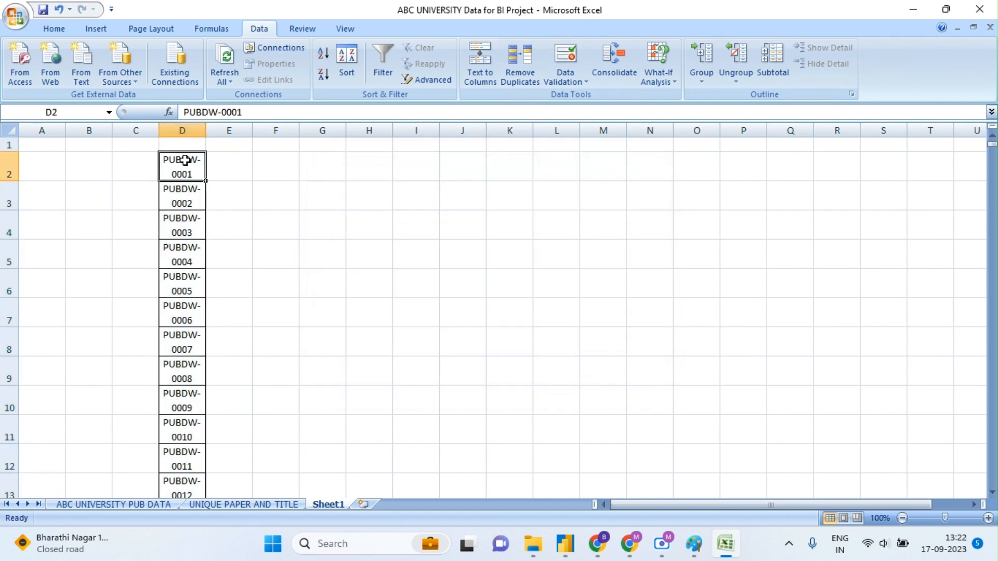
{"action": "key", "text": "ctrl+shift+Down"}
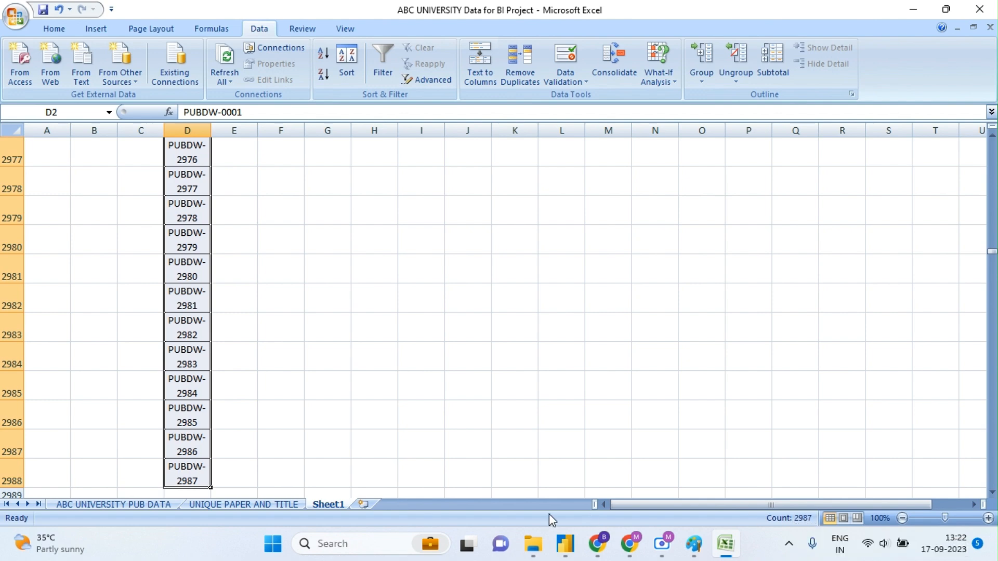
Step: Switch to Power BI Desktop and add a new measure to the ABC UNIVERSITY PUB DATA table
{"action": "mouse_move", "coordinate": [563, 553]}
{"action": "left_click", "coordinate": [545, 475]}
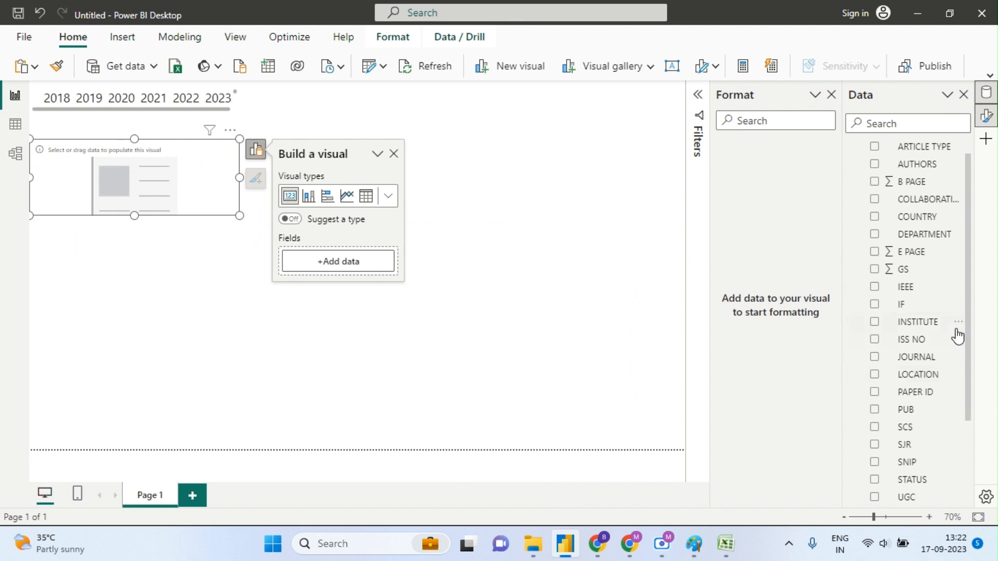
{"action": "left_click_drag", "start_coordinate": [966, 319], "coordinate": [981, 262]}
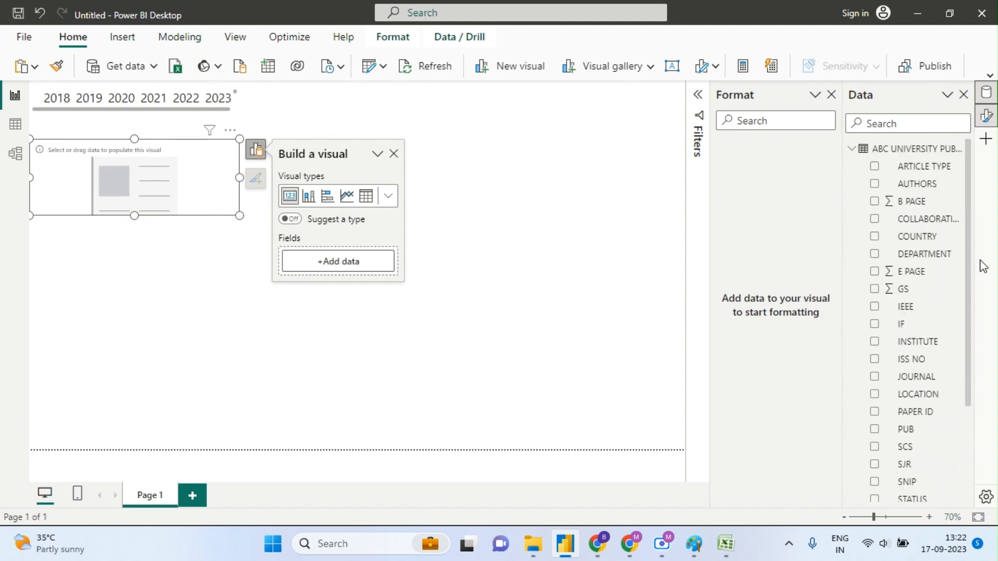
{"action": "right_click", "coordinate": [876, 154]}
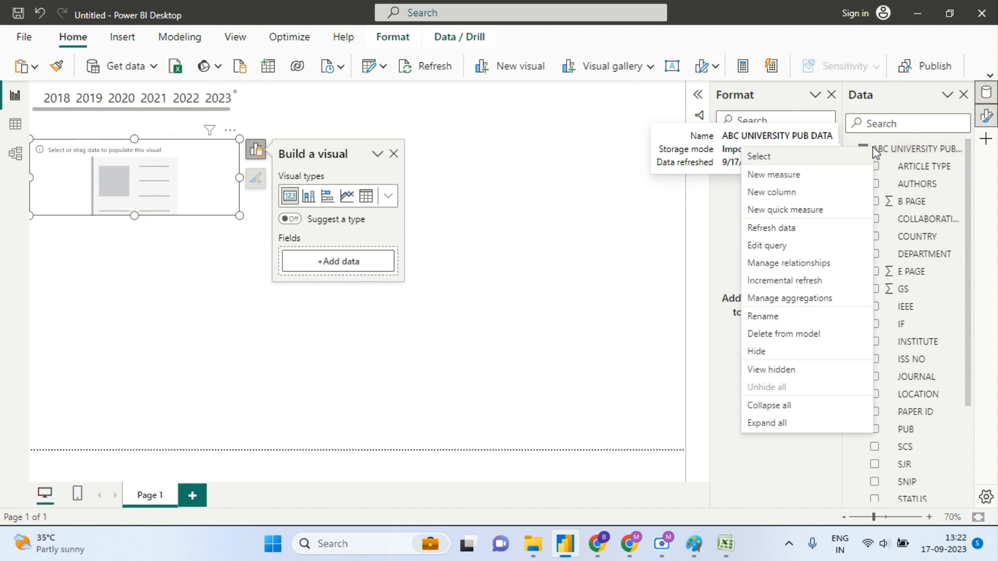
{"action": "left_click", "coordinate": [785, 177]}
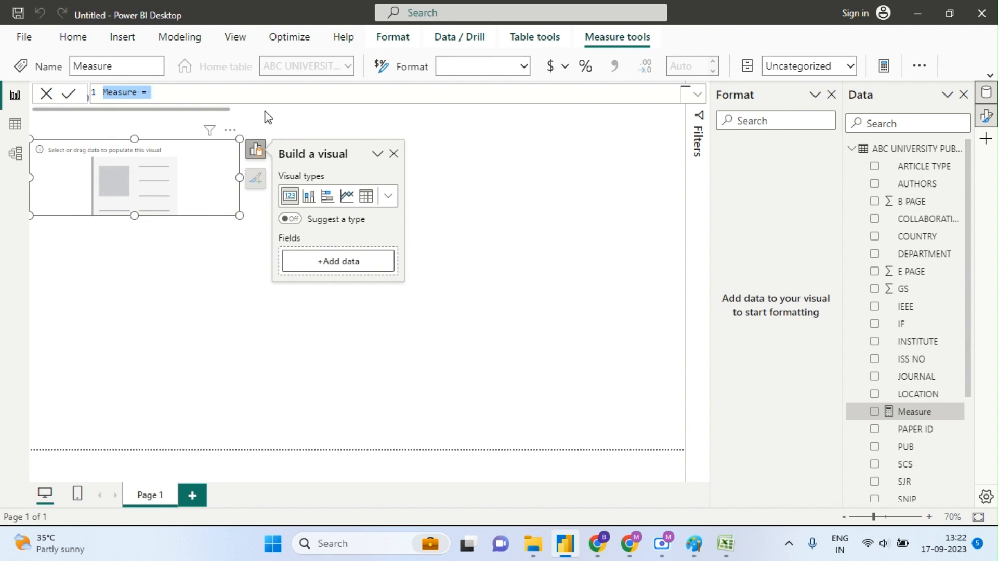
Step: Replace the new measure's default name with UNIQUEID# in its formula
{"action": "double_click", "coordinate": [134, 94]}
{"action": "left_click", "coordinate": [137, 92]}
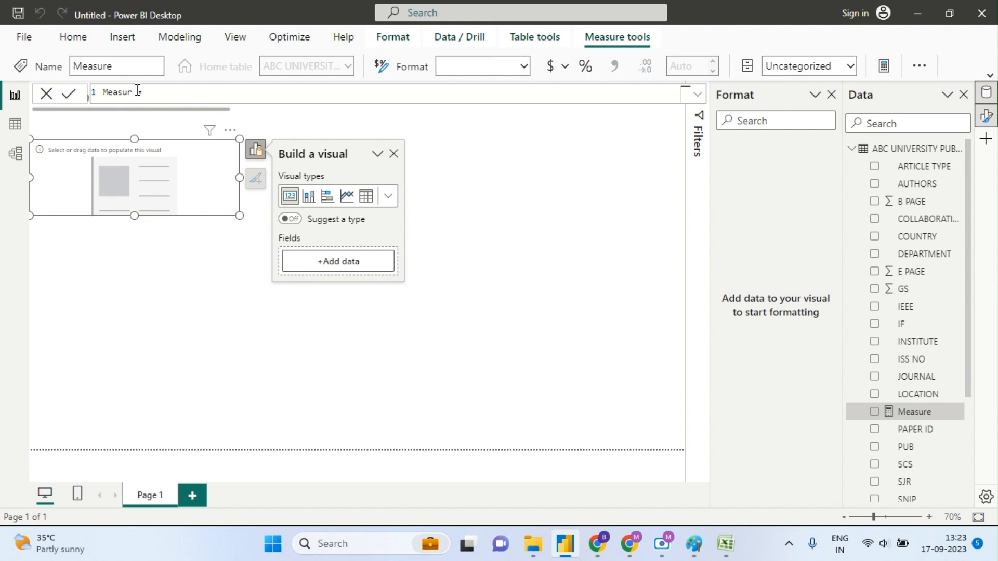
{"action": "key", "text": "BackSpace"}
{"action": "key", "text": "BackSpace"}
{"action": "key", "text": "BackSpace"}
{"action": "key", "text": "BackSpace"}
{"action": "key", "text": "BackSpace"}
{"action": "key", "text": "BackSpace"}
{"action": "type", "text": "UNIQUEID"}
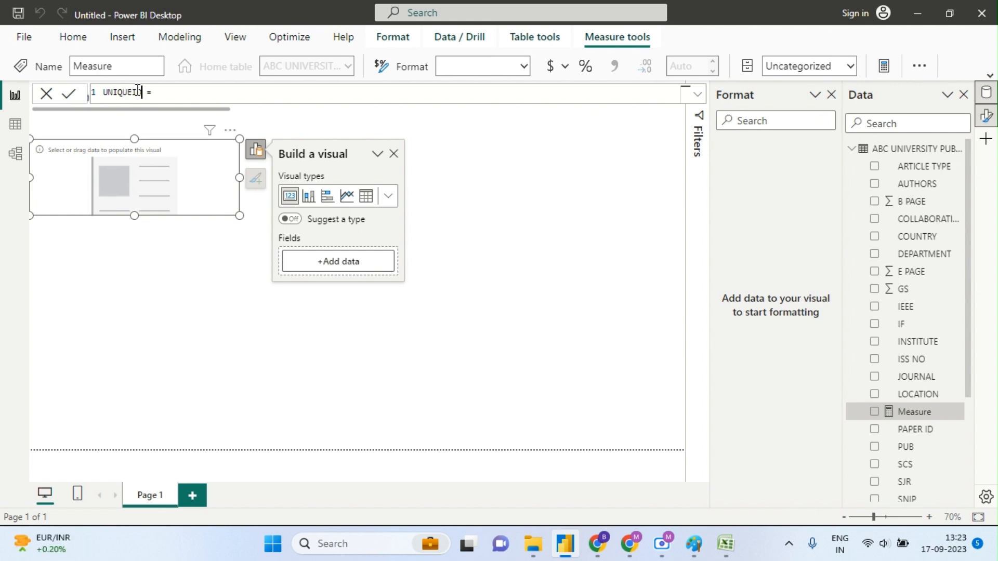
{"action": "type", "text": "#"}
Step: Define UNIQUEID# as DISTINCTCOUNT('ABC UNIVERSITY PUB DATA'[PAPER ID]) and show the measure in the empty card visual
{"action": "left_click", "coordinate": [181, 93]}
{"action": "type", "text": "DI"}
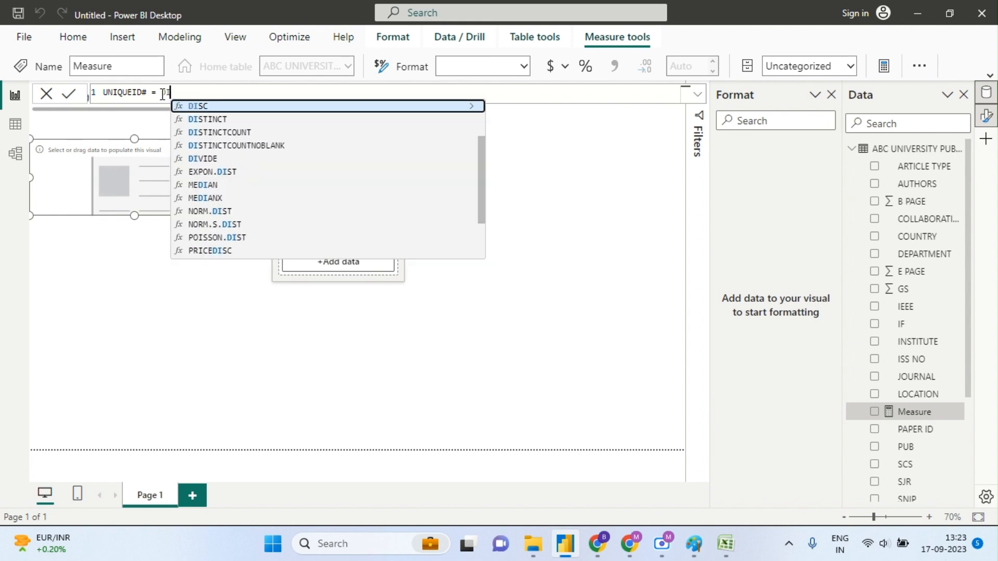
{"action": "double_click", "coordinate": [214, 133]}
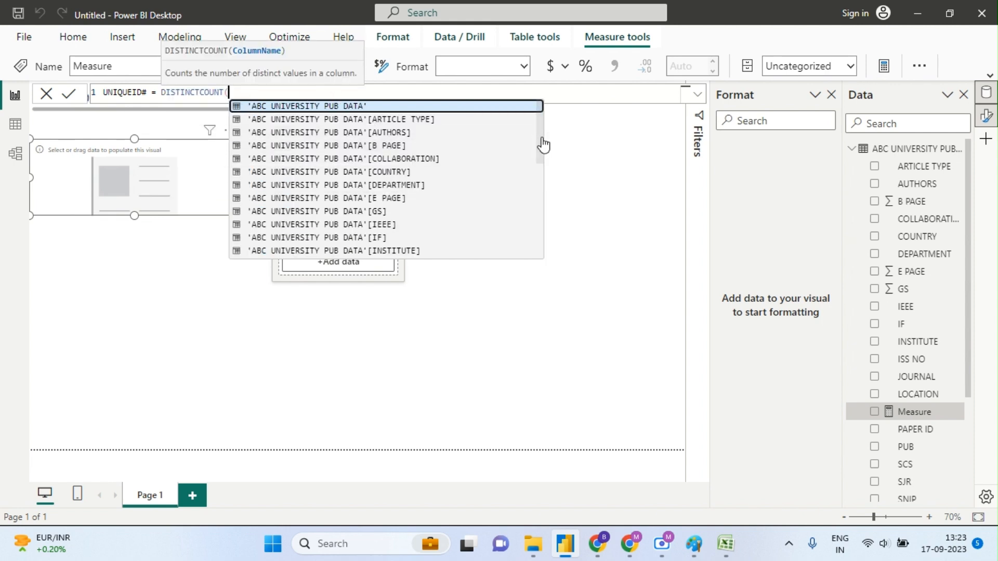
{"action": "left_click_drag", "start_coordinate": [543, 134], "coordinate": [538, 204]}
{"action": "double_click", "coordinate": [374, 142]}
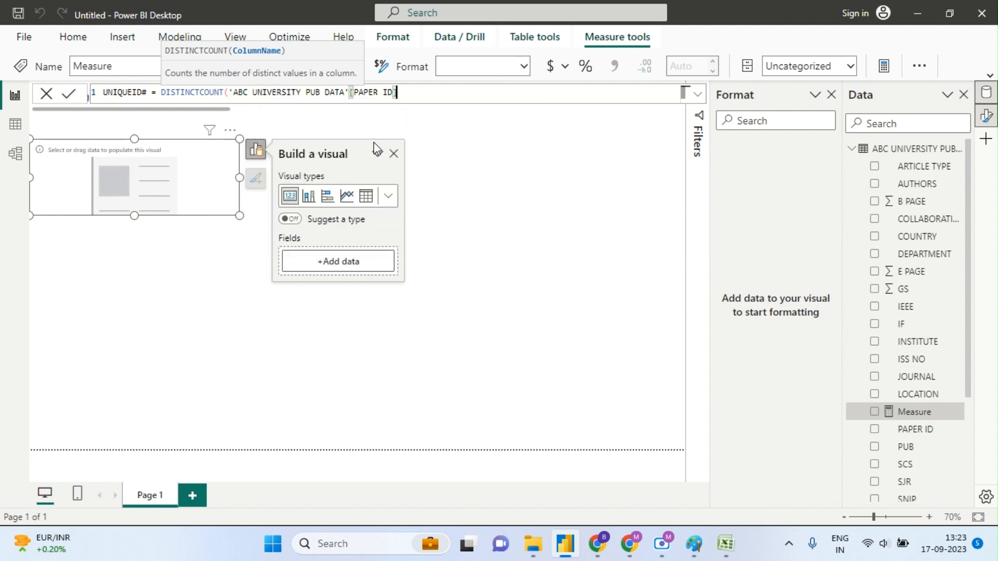
{"action": "type", "text": ")"}
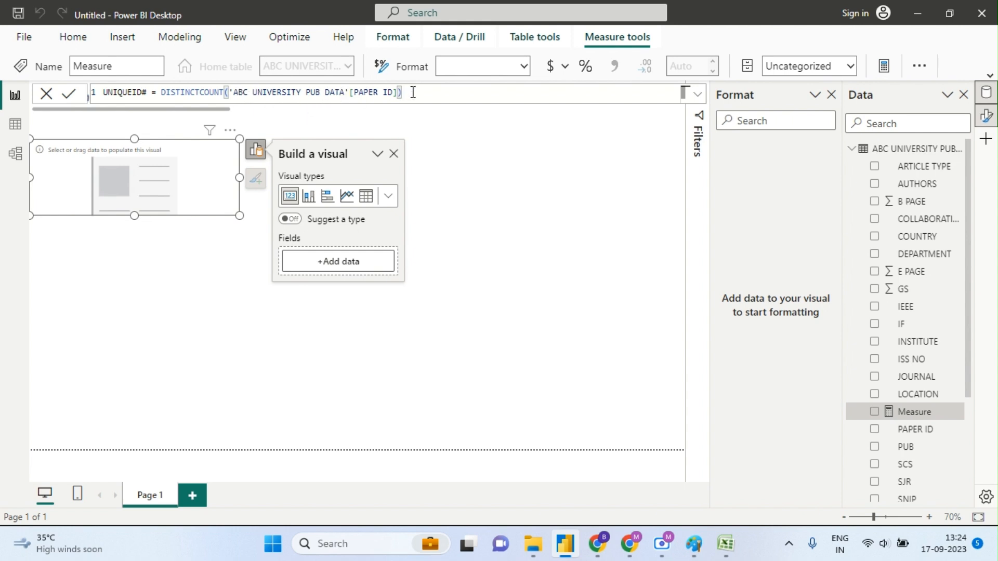
{"action": "type", "text": ")"}
{"action": "key", "text": "BackSpace"}
{"action": "key", "text": "Return"}
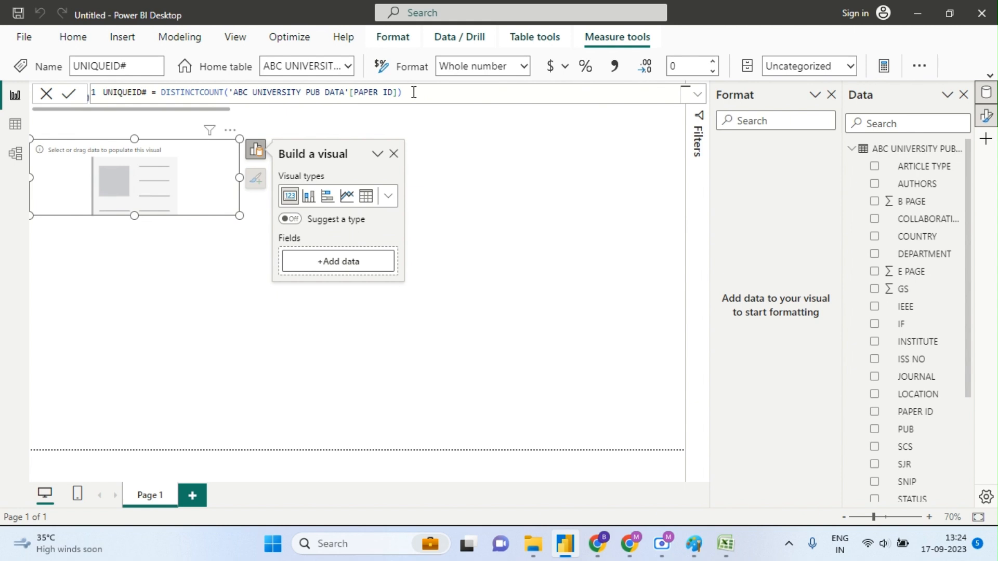
{"action": "left_click_drag", "start_coordinate": [970, 333], "coordinate": [965, 443]}
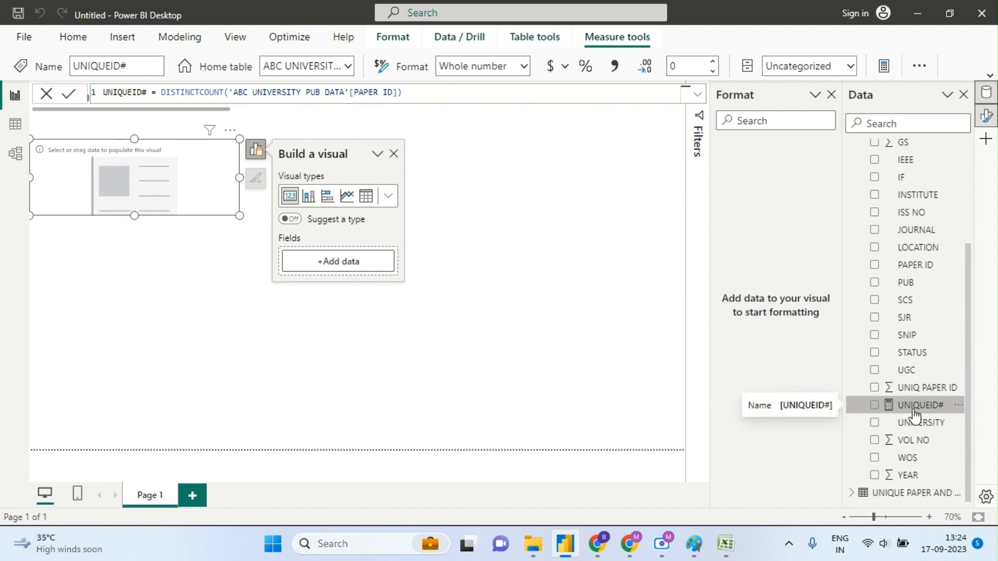
{"action": "left_click", "coordinate": [875, 406]}
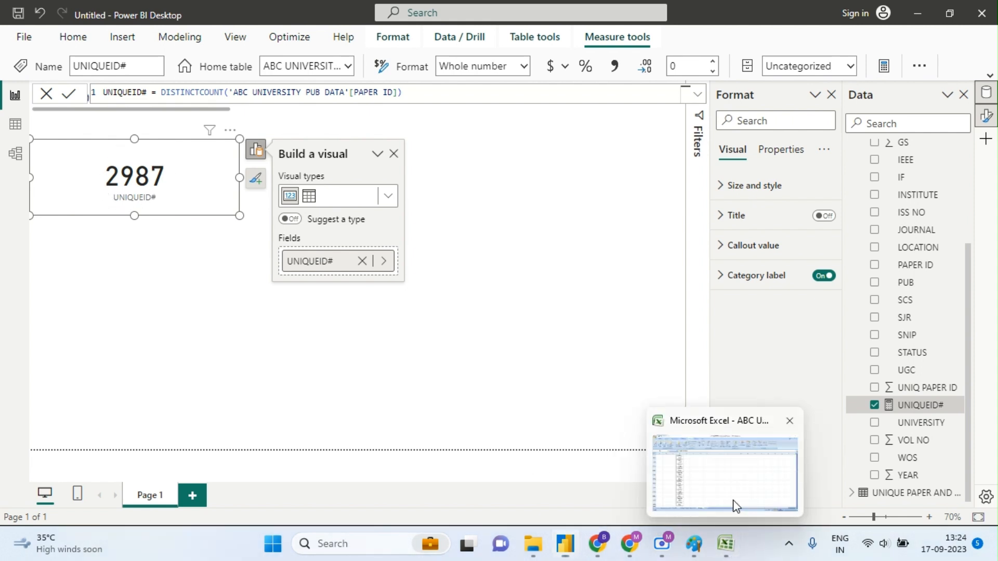
Step: Switch to the Excel workbook and recount the unique paper IDs in column D of Sheet1, starting from cell D2
{"action": "left_click", "coordinate": [733, 500]}
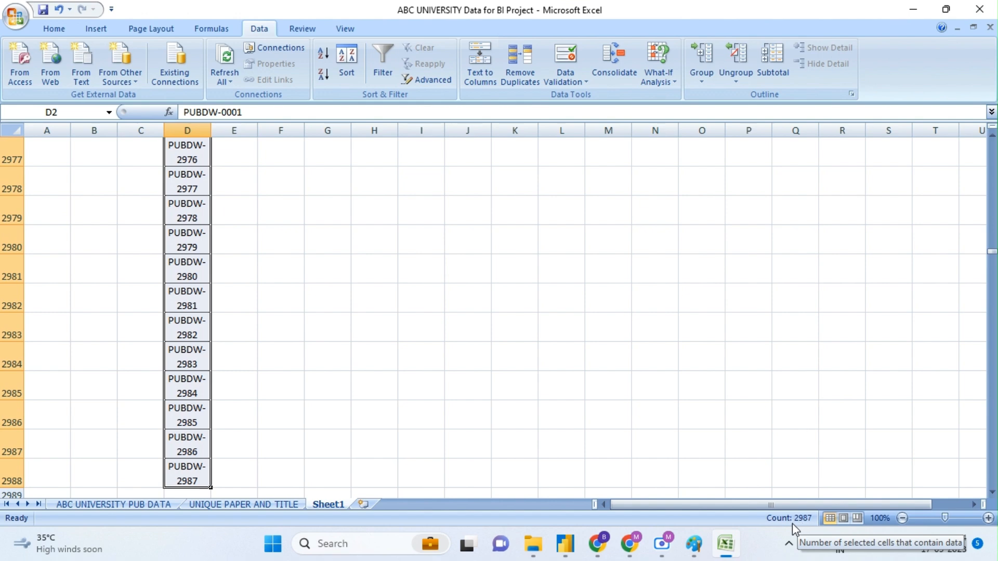
{"action": "left_click", "coordinate": [189, 147]}
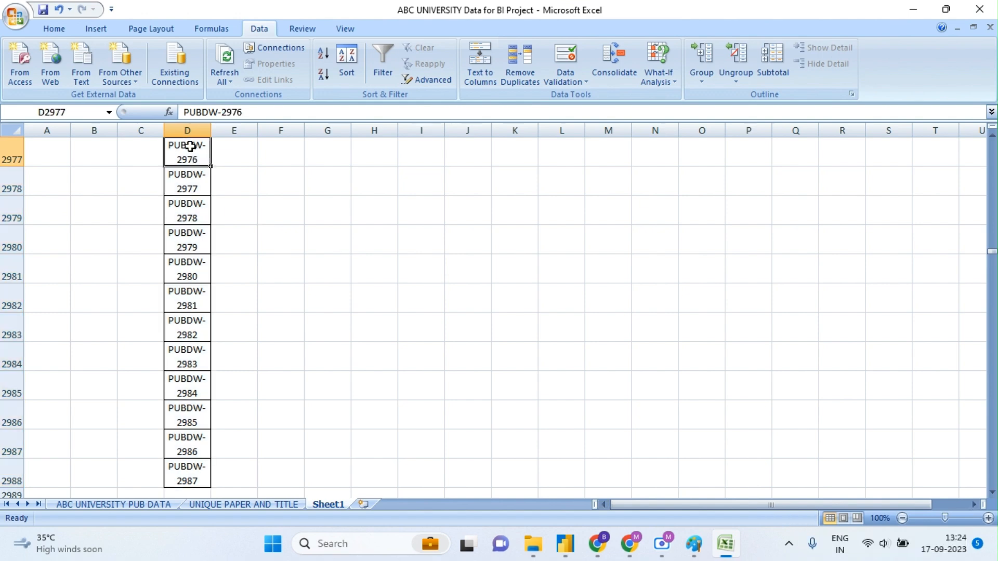
{"action": "key", "text": "Up"}
{"action": "key", "text": "Up"}
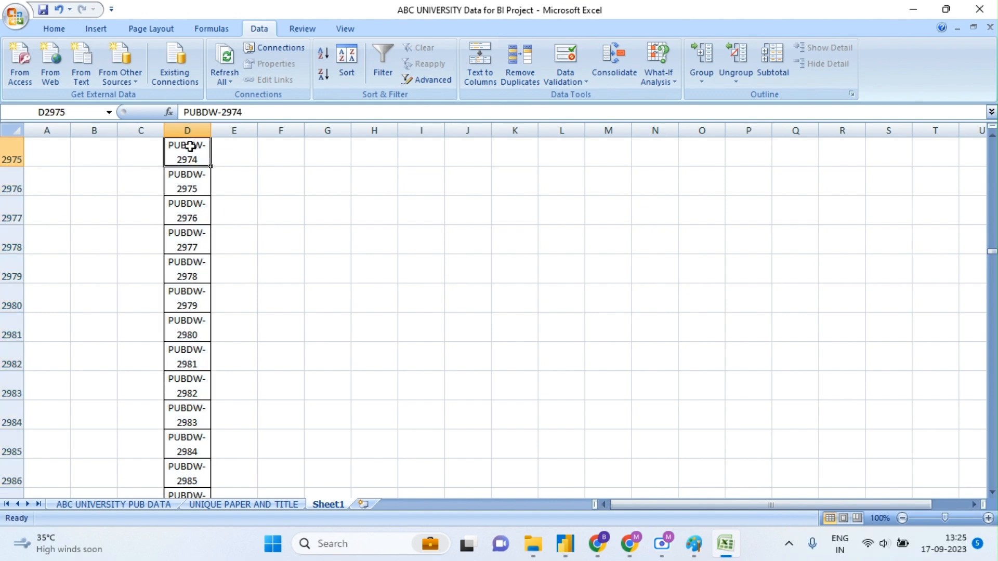
{"action": "key", "text": "ctrl+Up"}
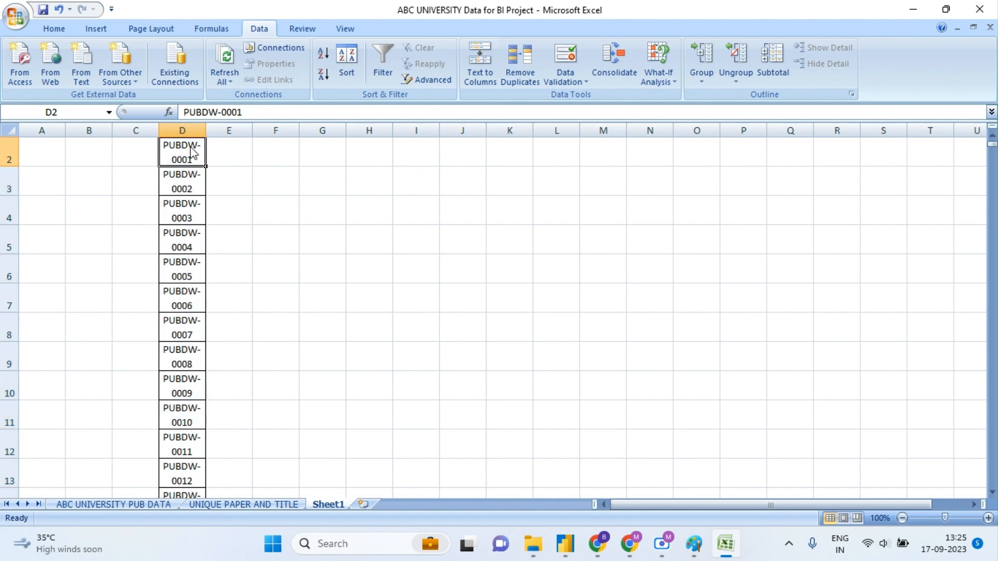
{"action": "key", "text": "ctrl+shift+Down"}
Step: Switch back to Power BI, shrink the UNIQUEID# card and give it the title TOTAL PUBLICATION
{"action": "key", "text": "alt+Tab"}
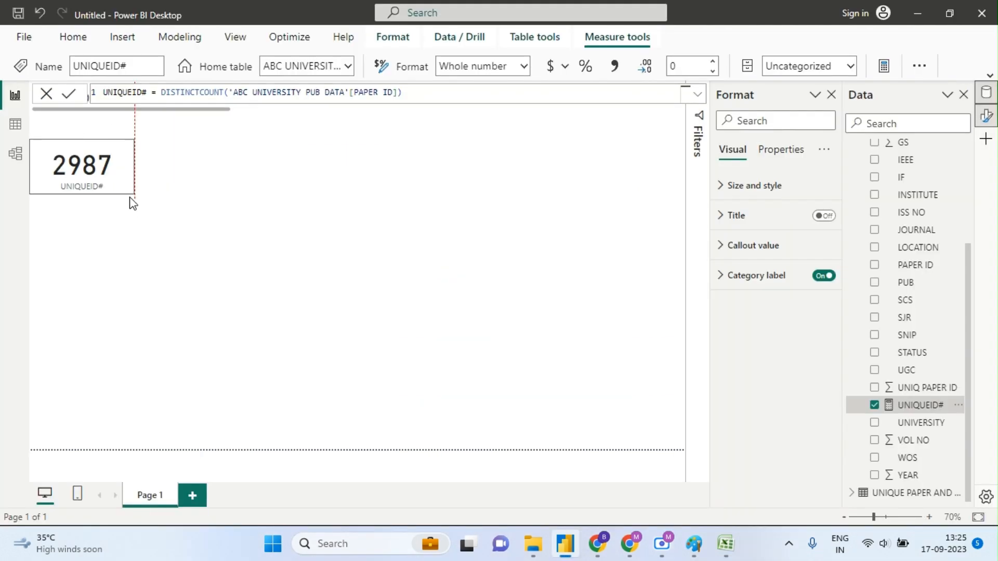
{"action": "left_click", "coordinate": [123, 180]}
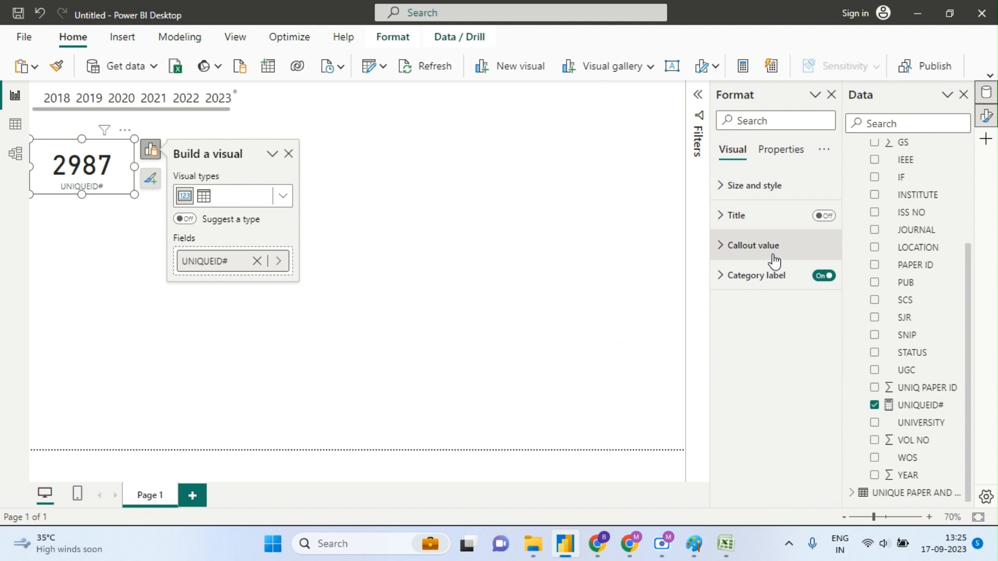
{"action": "left_click", "coordinate": [760, 218]}
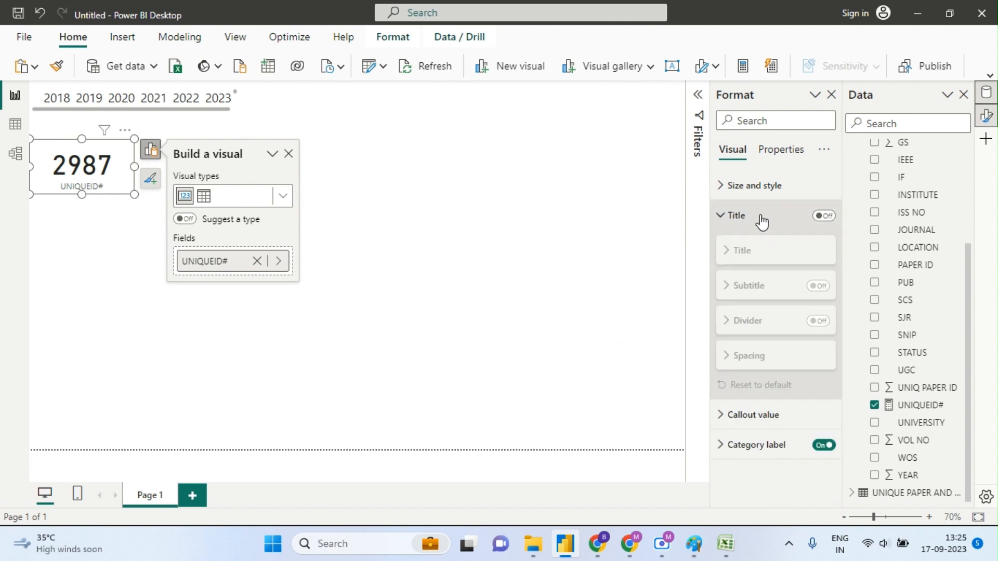
{"action": "left_click", "coordinate": [825, 216]}
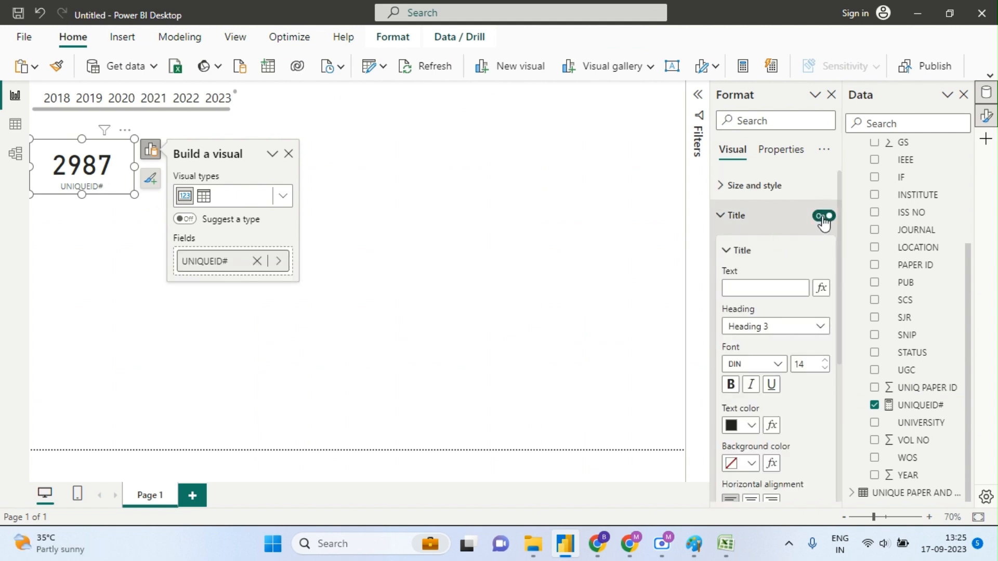
{"action": "left_click", "coordinate": [752, 285]}
{"action": "type", "text": "TOTAL"}
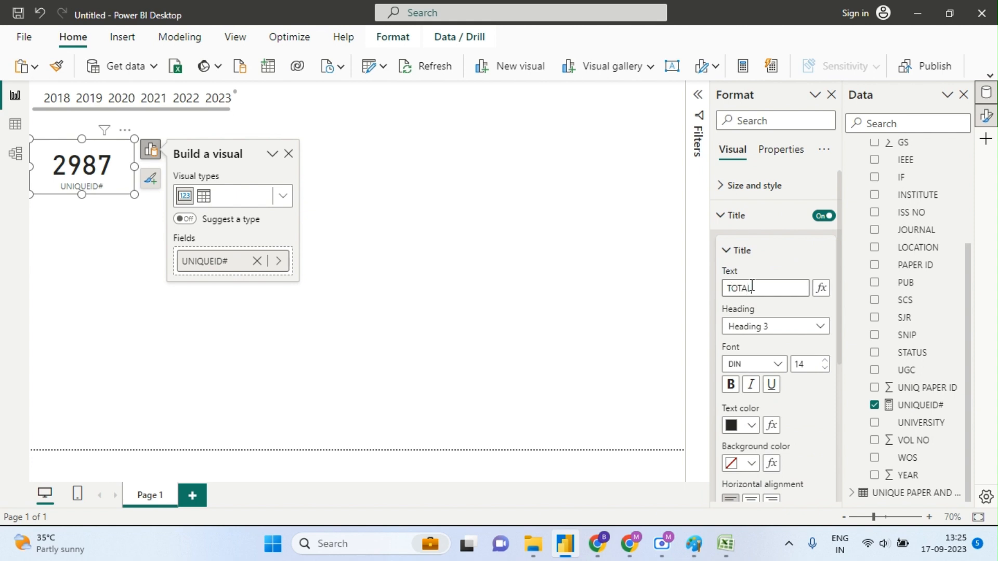
{"action": "type", "text": " PUBLICATION"}
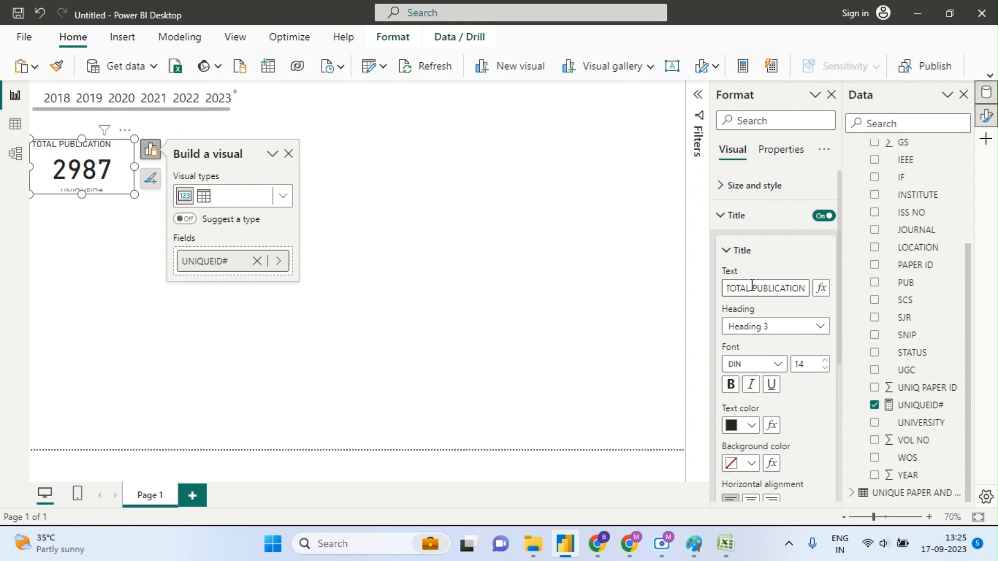
{"action": "left_click", "coordinate": [644, 297]}
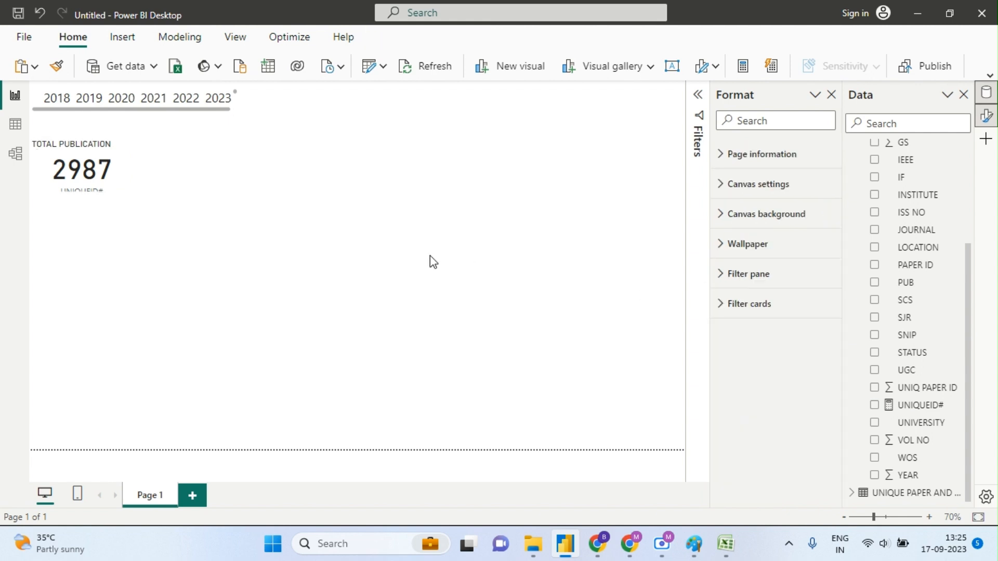
Step: Centre the TOTAL PUBLICATION title horizontally and make the card taller
{"action": "left_click", "coordinate": [95, 157]}
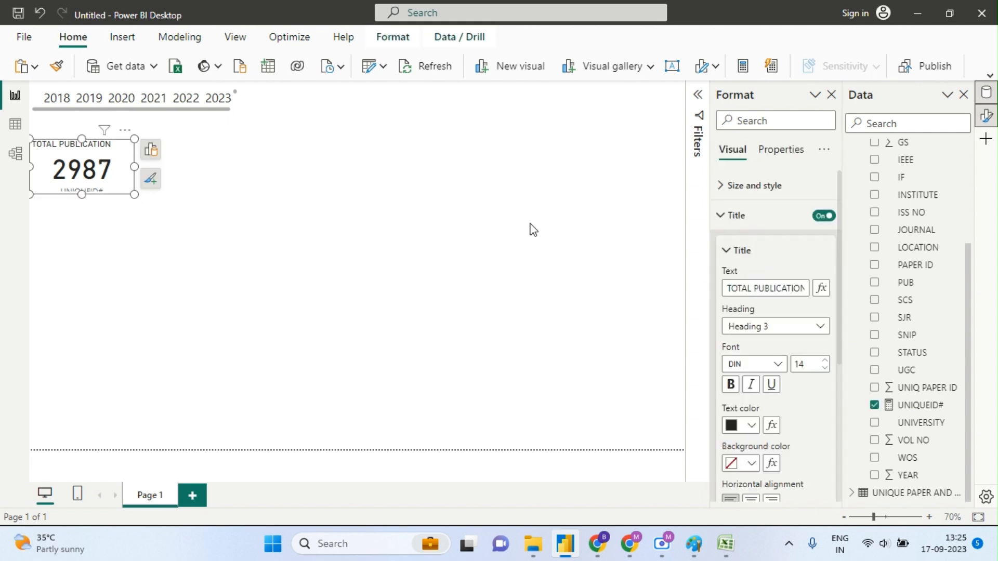
{"action": "left_click_drag", "start_coordinate": [839, 344], "coordinate": [837, 418]}
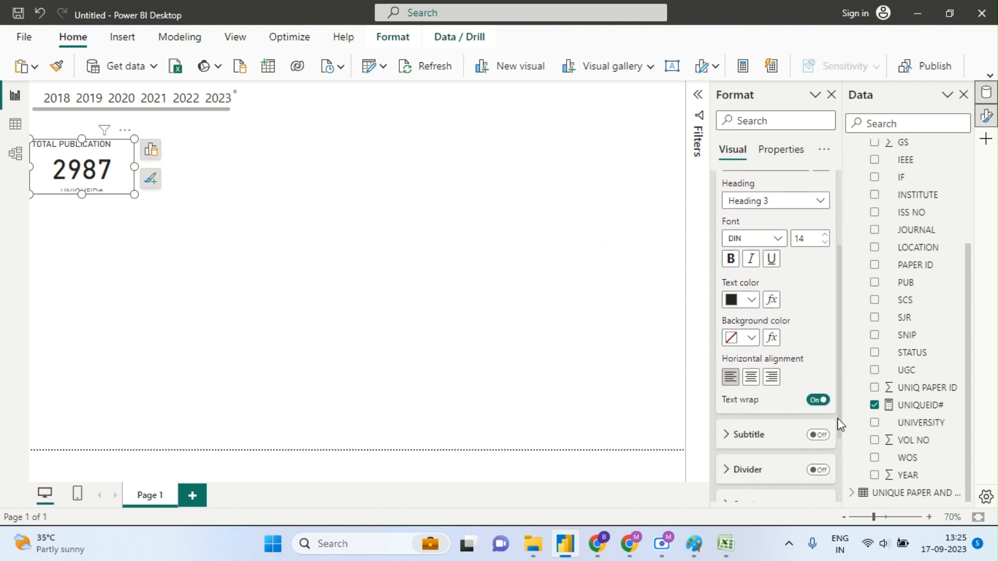
{"action": "left_click", "coordinate": [752, 379]}
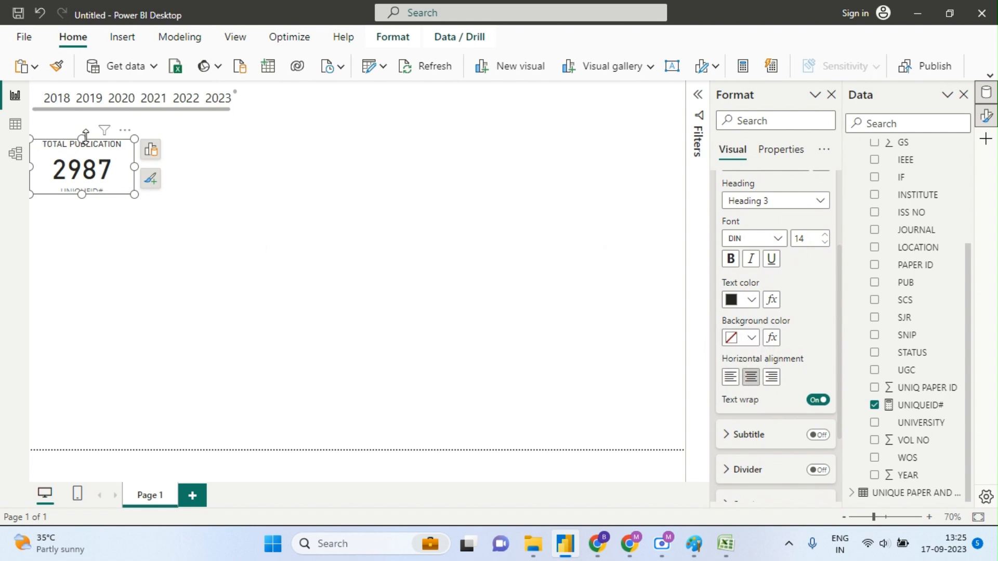
{"action": "left_click_drag", "start_coordinate": [82, 194], "coordinate": [81, 220]}
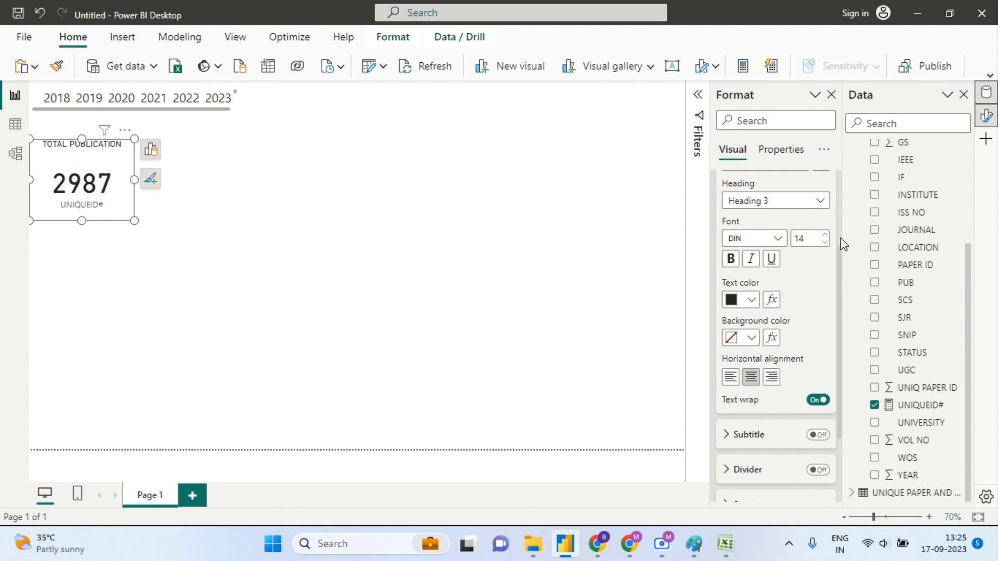
Step: Turn off the category label of the TOTAL PUBLICATION card
{"action": "scroll", "coordinate": [840, 238], "scroll_direction": "up", "scroll_amount": 3}
{"action": "left_click_drag", "start_coordinate": [837, 263], "coordinate": [845, 414]}
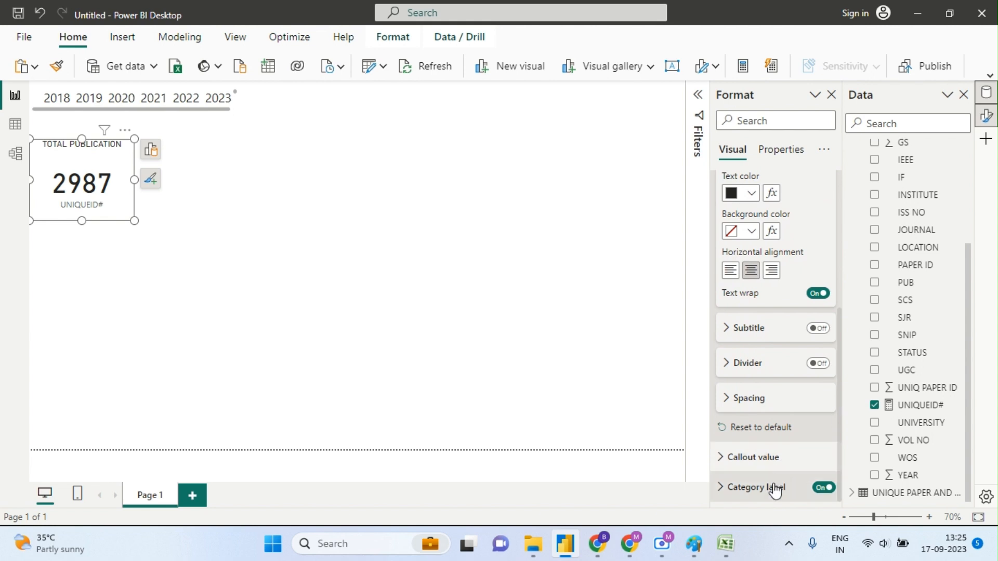
{"action": "scroll", "coordinate": [838, 388], "scroll_direction": "down", "scroll_amount": 3}
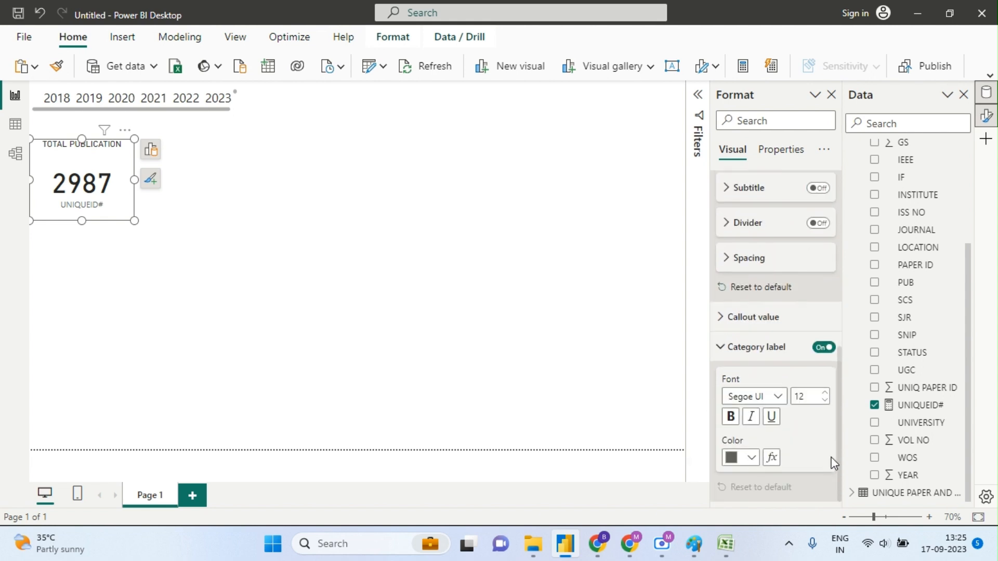
{"action": "left_click", "coordinate": [824, 347]}
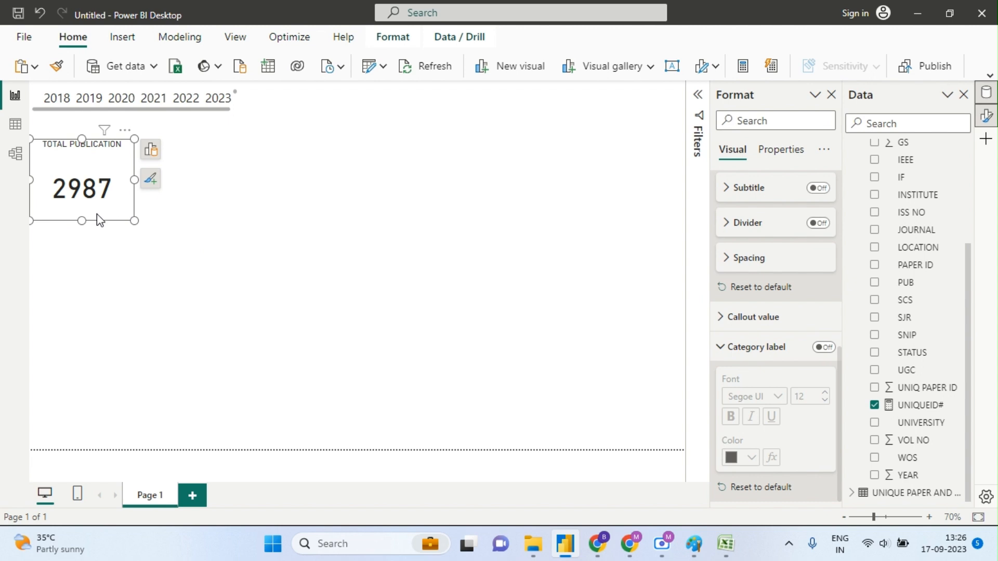
Step: Reduce the TOTAL PUBLICATION card's height and width so it fits closely around its title and value
{"action": "left_click_drag", "start_coordinate": [82, 218], "coordinate": [82, 180]}
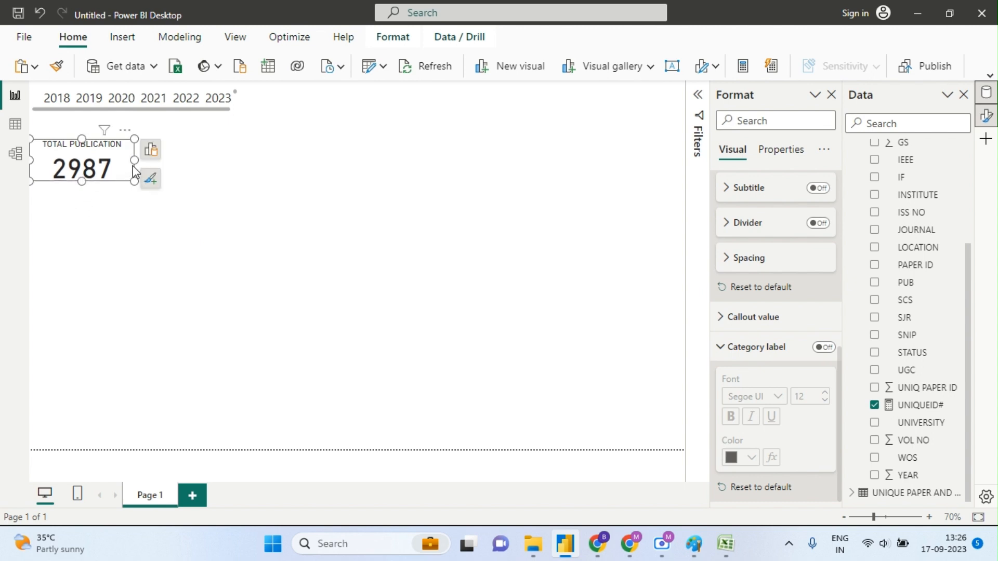
{"action": "left_click_drag", "start_coordinate": [136, 159], "coordinate": [127, 159]}
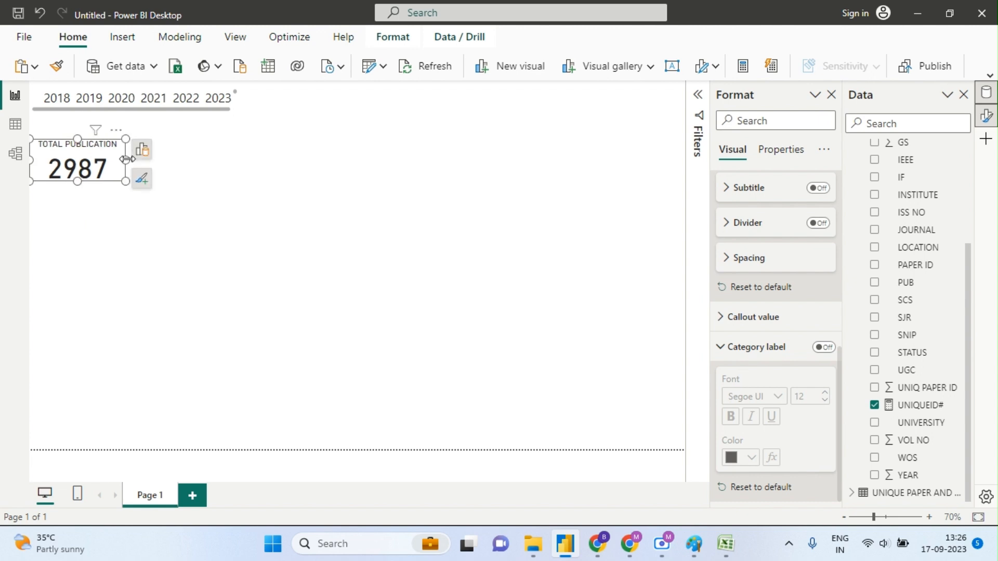
{"action": "left_click", "coordinate": [90, 220]}
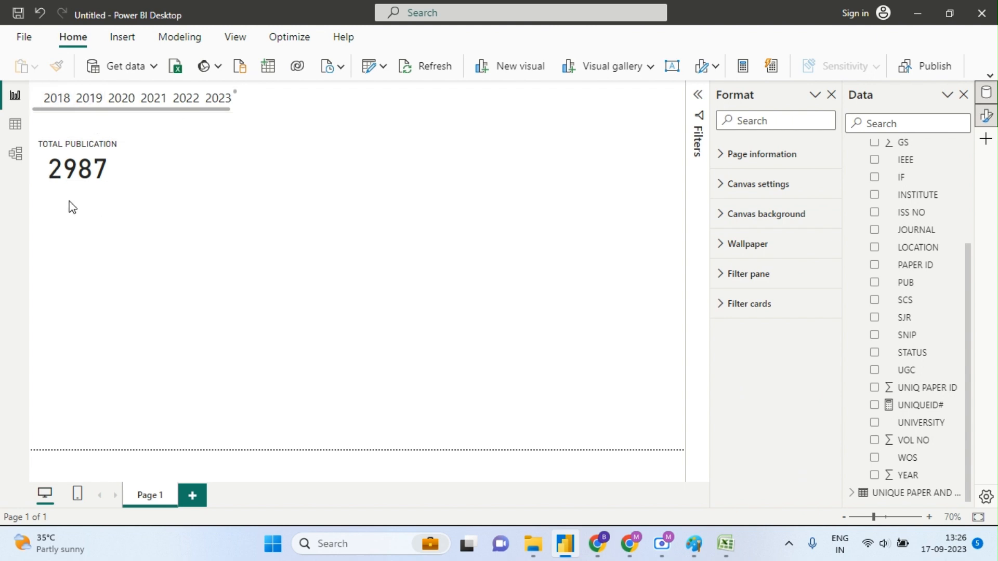
Step: Select 2018 in the YEAR matrix to check how the TOTAL PUBLICATION card responds
{"action": "left_click", "coordinate": [56, 99]}
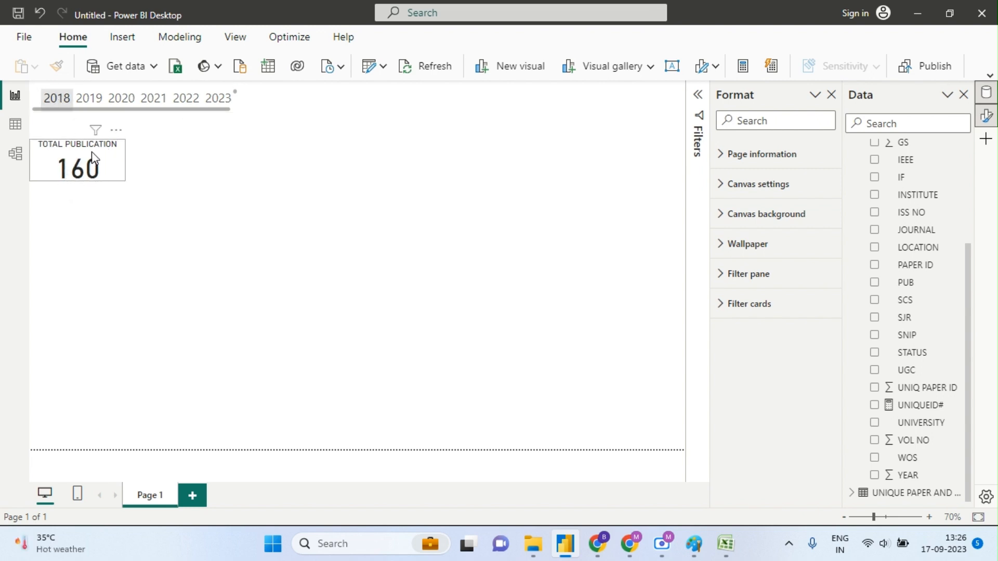
Step: Select 2019 through 2023 one after another in the YEAR matrix to check the TOTAL PUBLICATION card, and clear the selection
{"action": "left_click", "coordinate": [93, 107]}
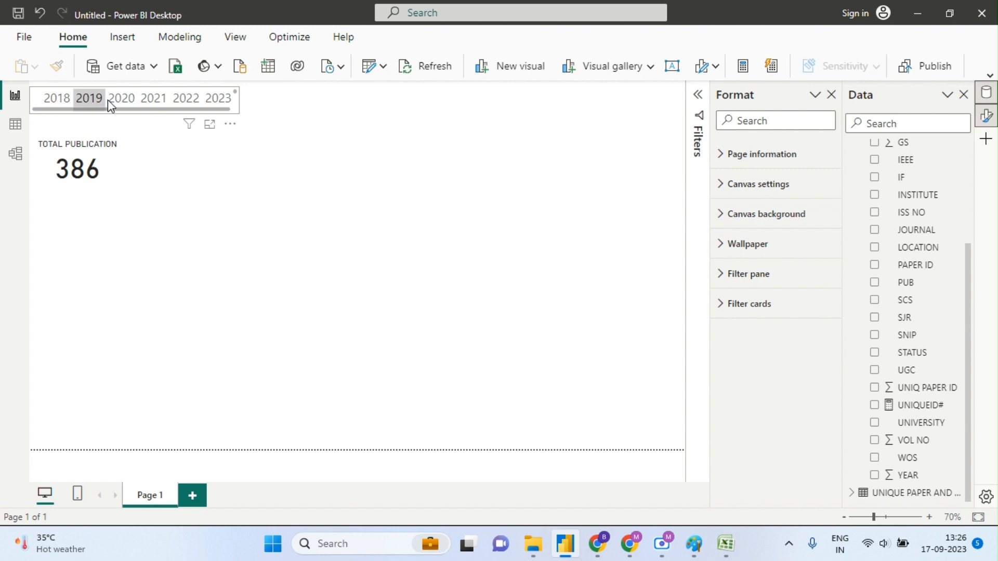
{"action": "left_click", "coordinate": [117, 100]}
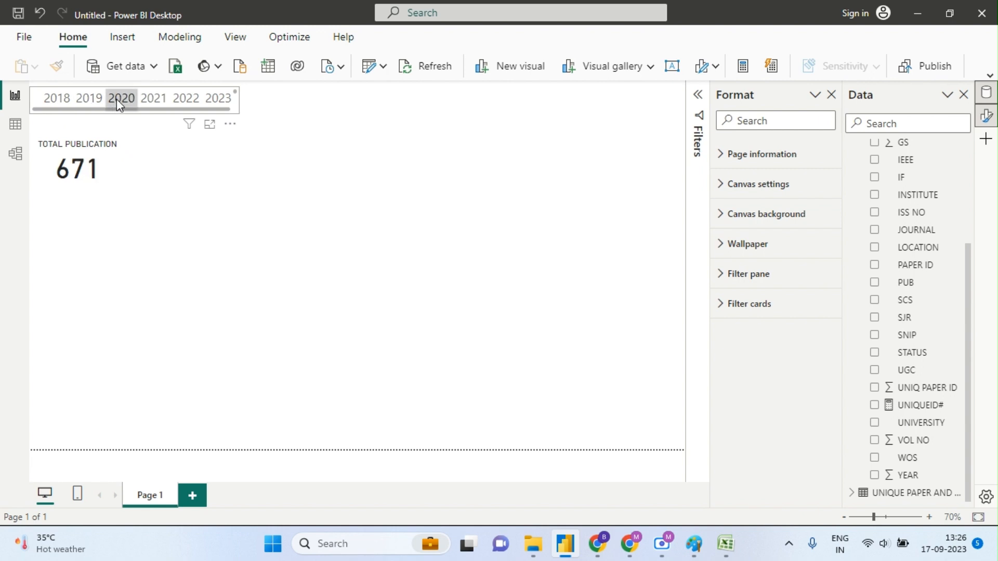
{"action": "left_click", "coordinate": [147, 99]}
{"action": "left_click", "coordinate": [183, 99]}
{"action": "left_click", "coordinate": [219, 98]}
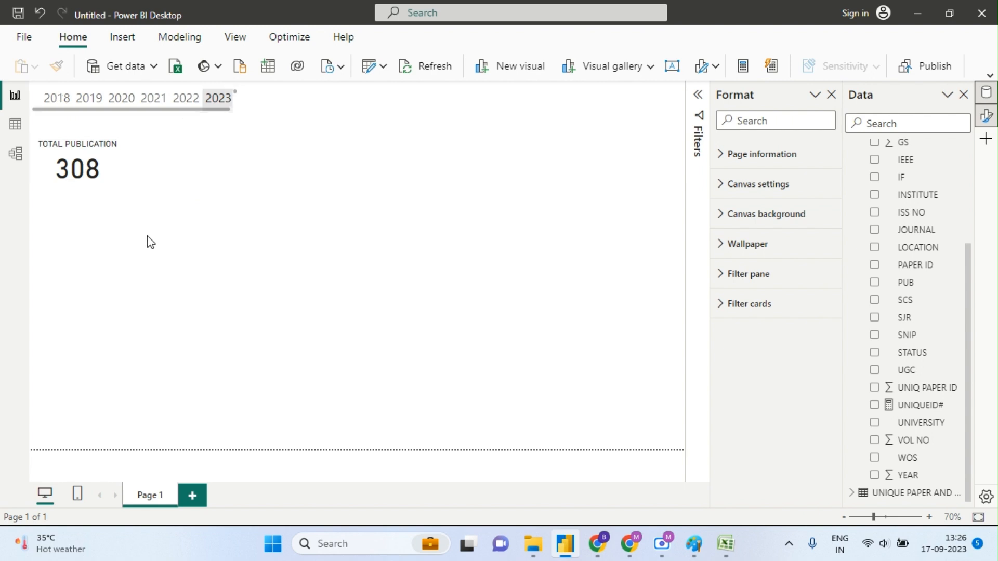
{"action": "left_click", "coordinate": [216, 104]}
{"action": "left_click", "coordinate": [212, 219]}
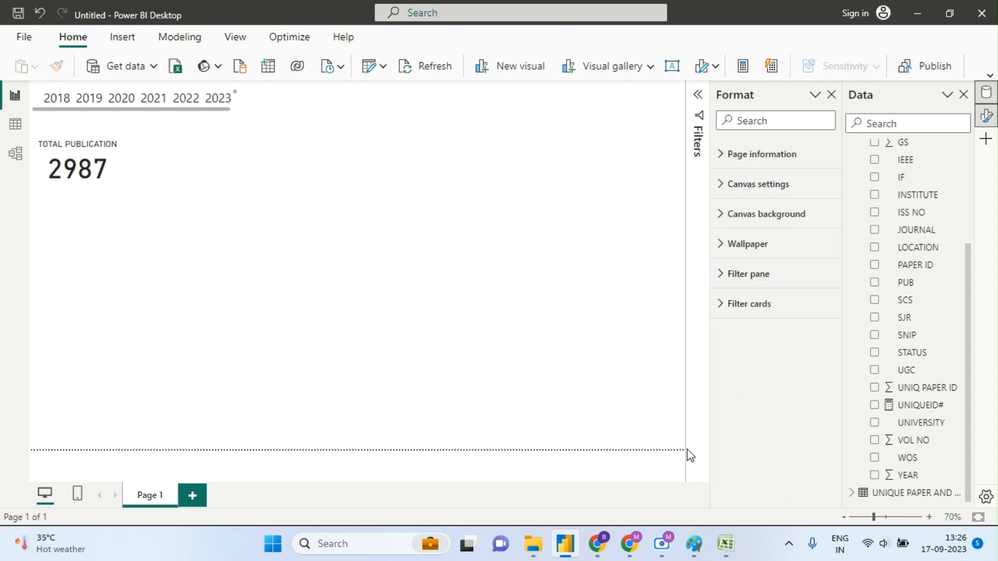
Step: Switch to the reference dashboard image in Paint to examine its publication cards, and return to Power BI Desktop
{"action": "mouse_move", "coordinate": [700, 555]}
{"action": "left_click", "coordinate": [695, 488]}
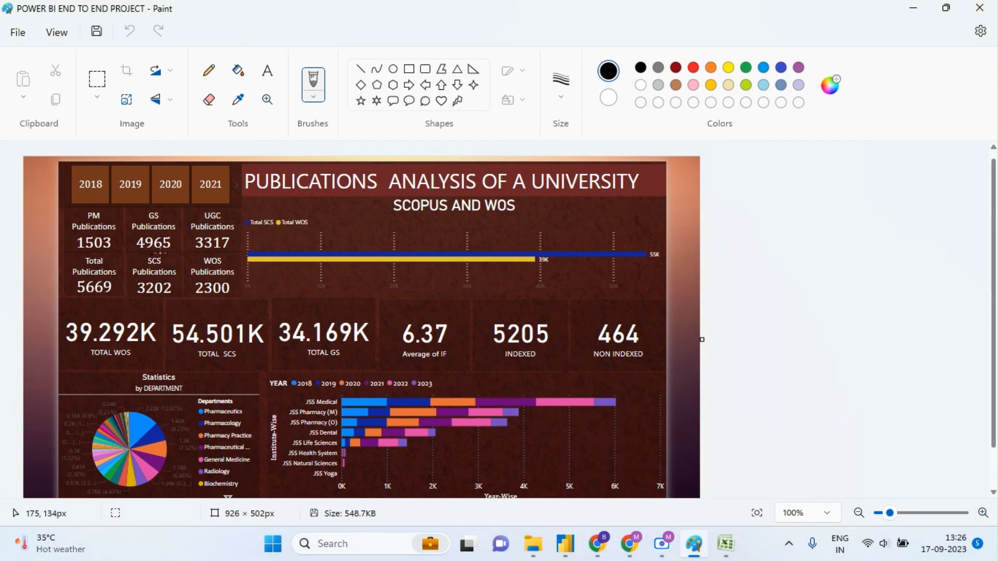
{"action": "key", "text": "alt+Tab"}
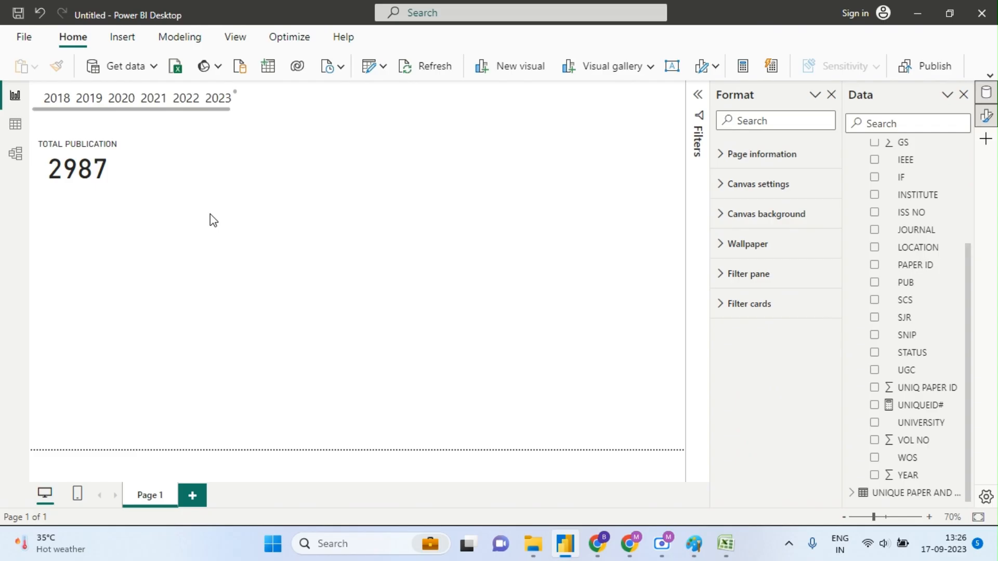
{"action": "mouse_move", "coordinate": [699, 553]}
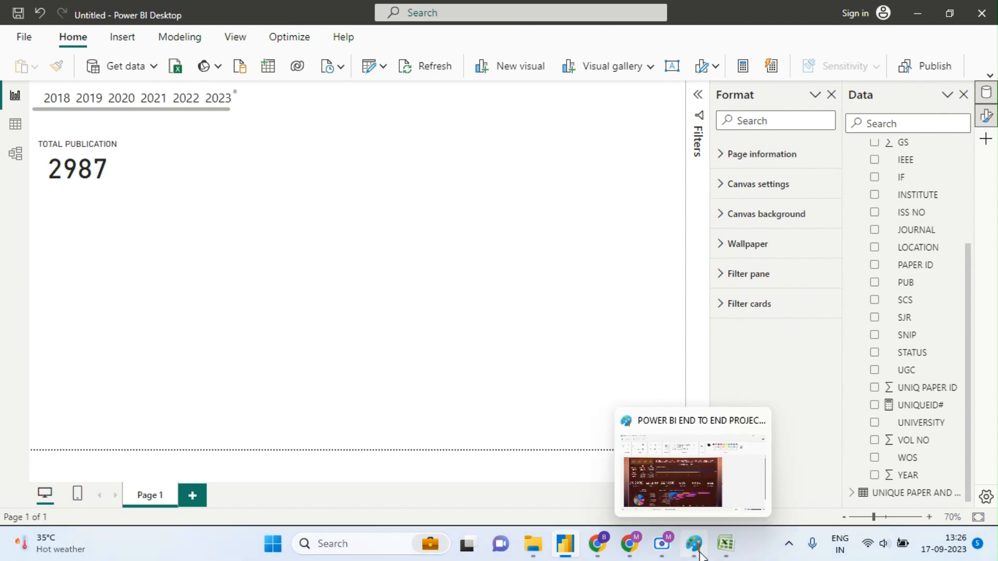
{"action": "left_click", "coordinate": [695, 488]}
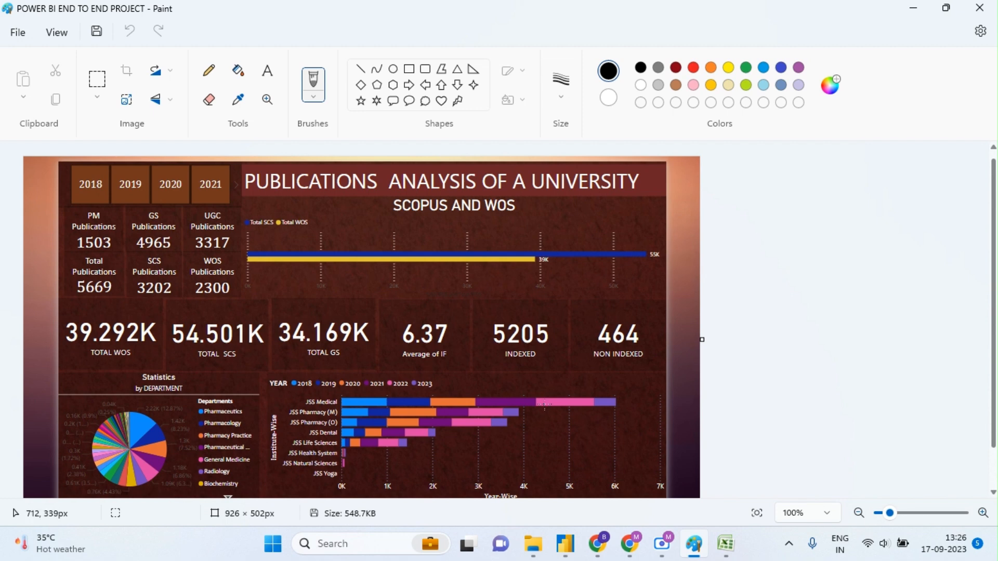
{"action": "mouse_move", "coordinate": [565, 544]}
{"action": "left_click", "coordinate": [564, 502]}
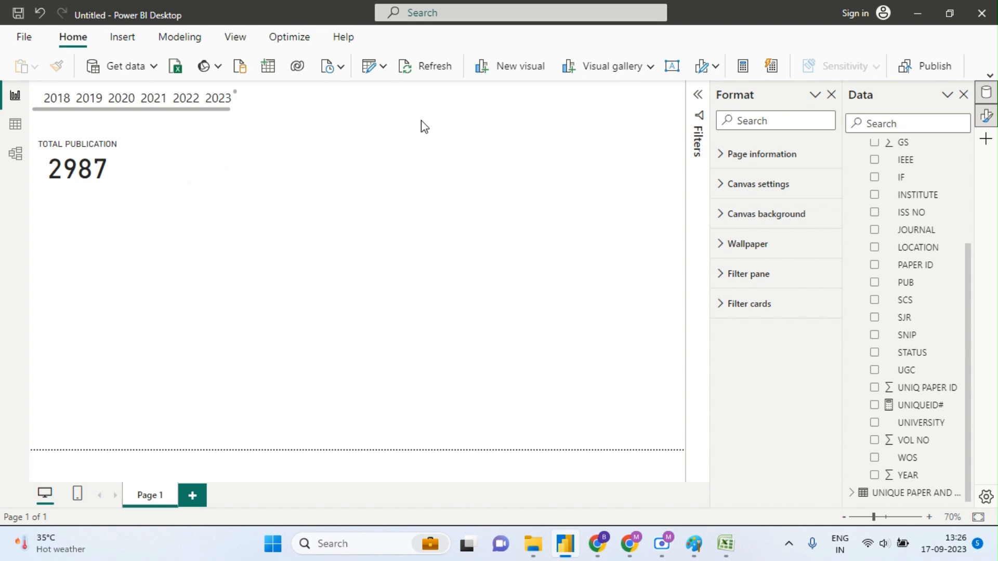
Step: Insert a second card visual and place it beside the TOTAL PUBLICATION card, just below the YEAR matrix
{"action": "left_click", "coordinate": [608, 67]}
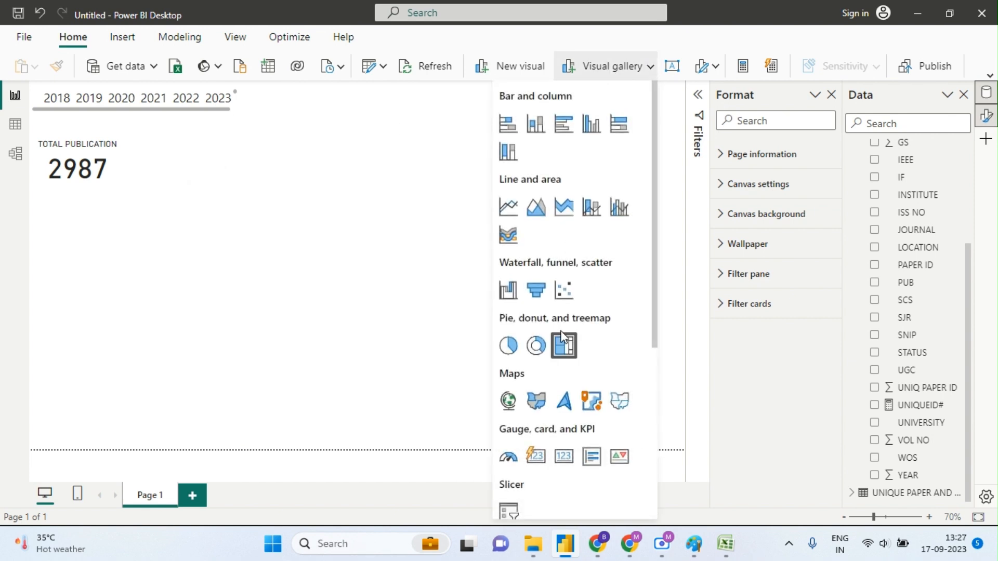
{"action": "left_click", "coordinate": [564, 460]}
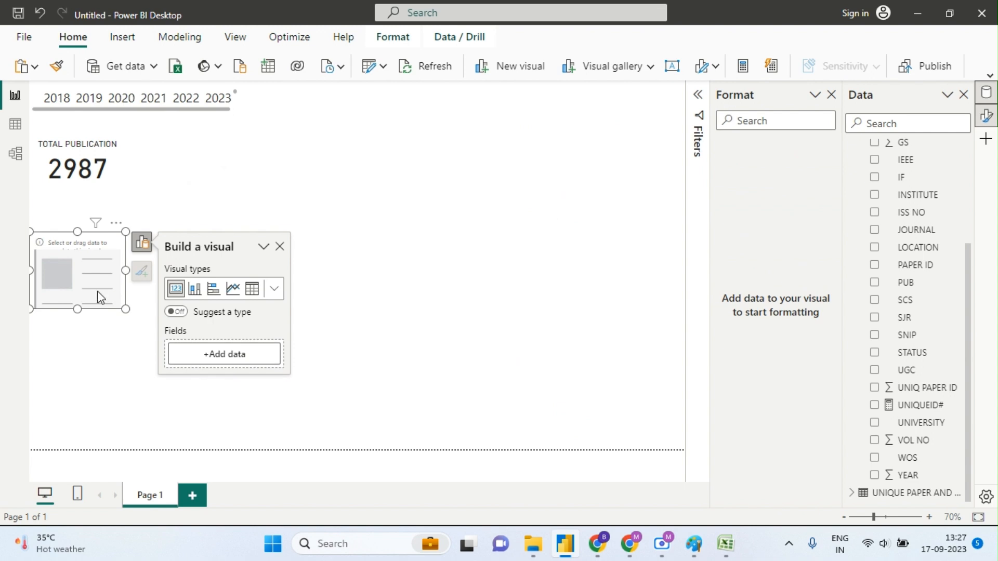
{"action": "left_click_drag", "start_coordinate": [101, 298], "coordinate": [208, 193]}
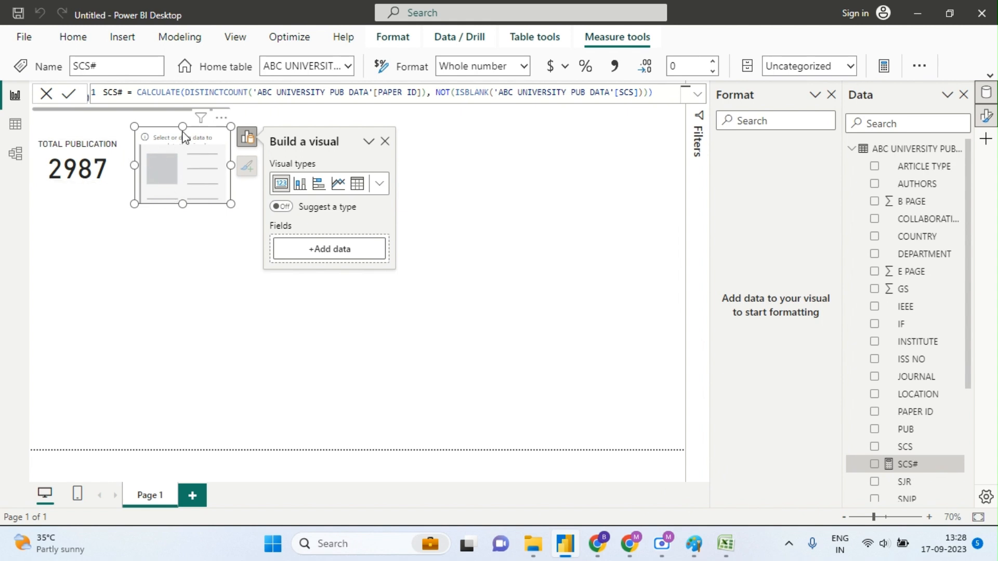
Step: Switch to the Excel source workbook, open the ABC UNIVERSITY PUB DATA sheet and select the whole SCS column
{"action": "mouse_move", "coordinate": [728, 552]}
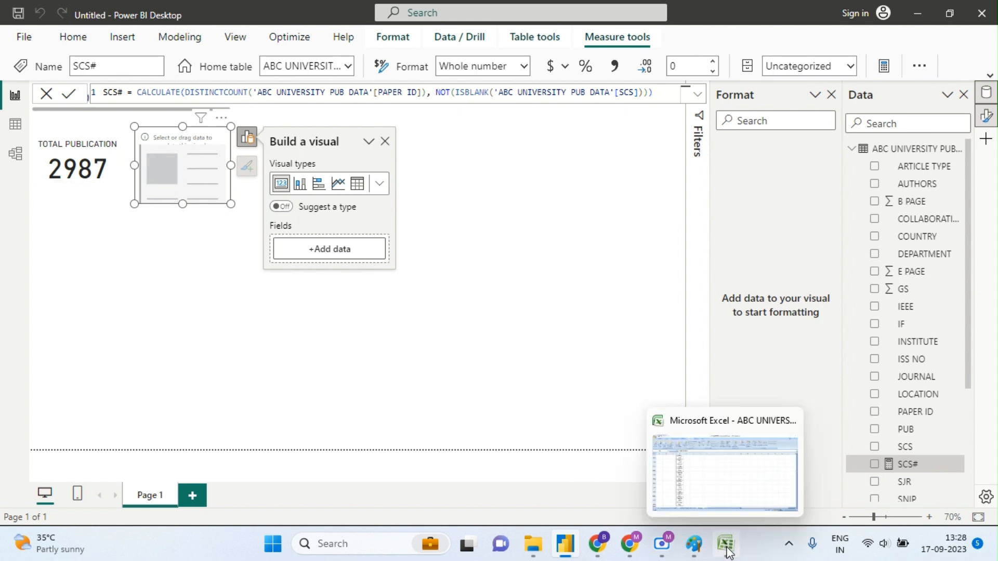
{"action": "left_click", "coordinate": [708, 494]}
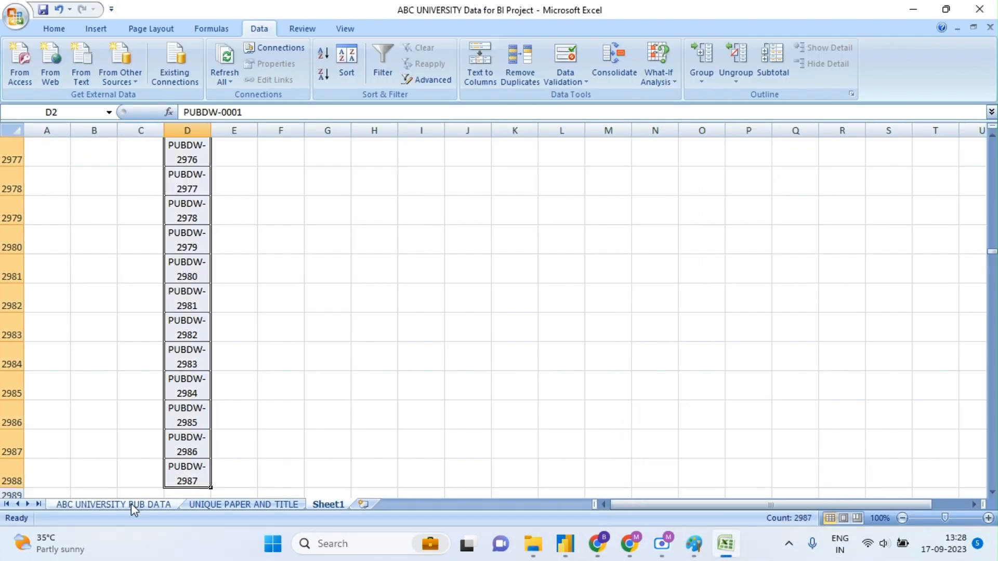
{"action": "left_click", "coordinate": [131, 504]}
{"action": "left_click", "coordinate": [157, 158]}
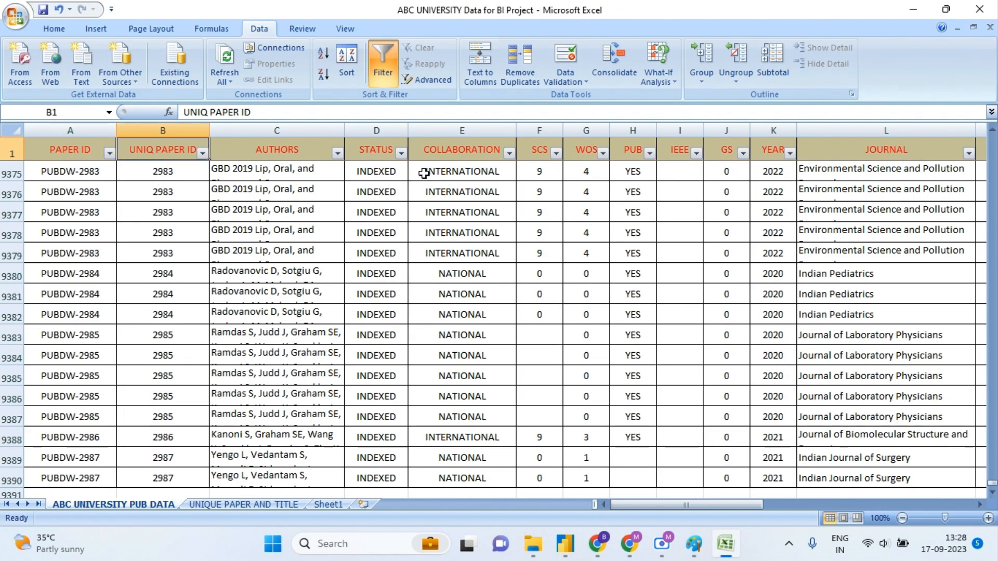
{"action": "left_click", "coordinate": [541, 149]}
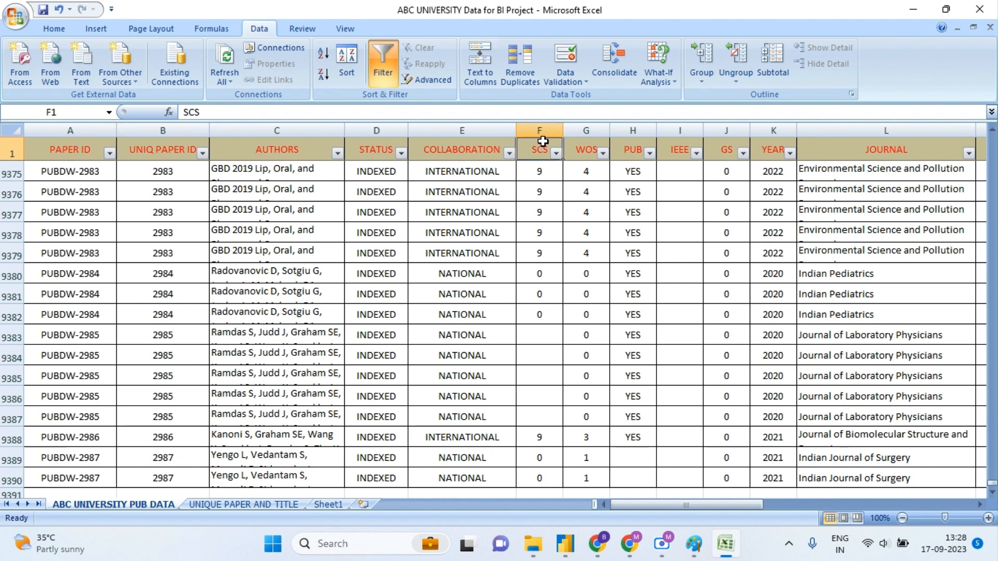
{"action": "left_click", "coordinate": [544, 127]}
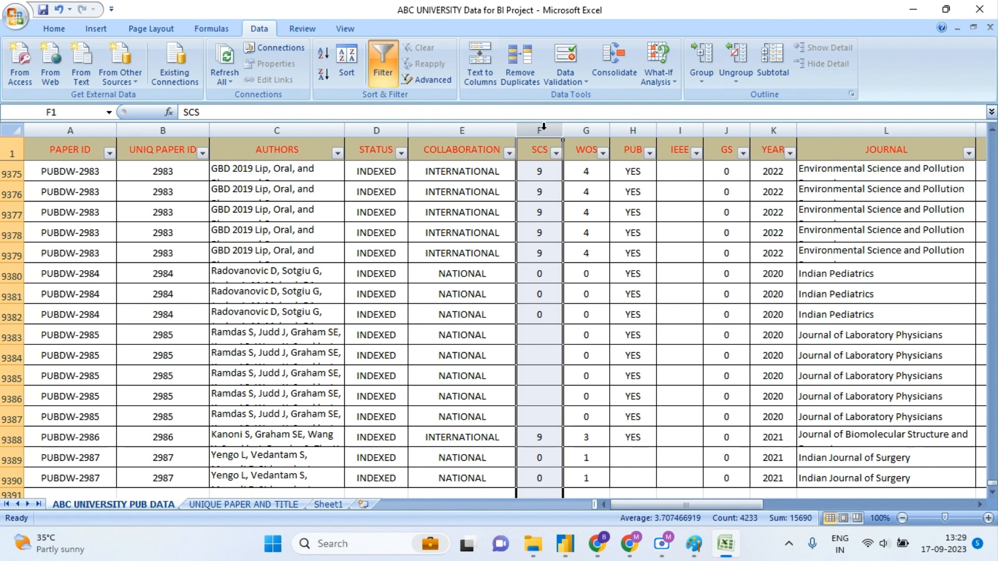
Step: Examine the SCS column row by row, comparing cells that hold values, zeros and blanks with their paper IDs
{"action": "left_click", "coordinate": [536, 170]}
{"action": "key", "text": "Down"}
{"action": "key", "text": "Down"}
{"action": "key", "text": "Down"}
{"action": "key", "text": "Down"}
{"action": "key", "text": "Down"}
{"action": "key", "text": "Down"}
{"action": "key", "text": "Down"}
{"action": "key", "text": "Down"}
{"action": "key", "text": "Down"}
{"action": "key", "text": "Down"}
{"action": "key", "text": "Down"}
{"action": "key", "text": "Down"}
{"action": "key", "text": "Down"}
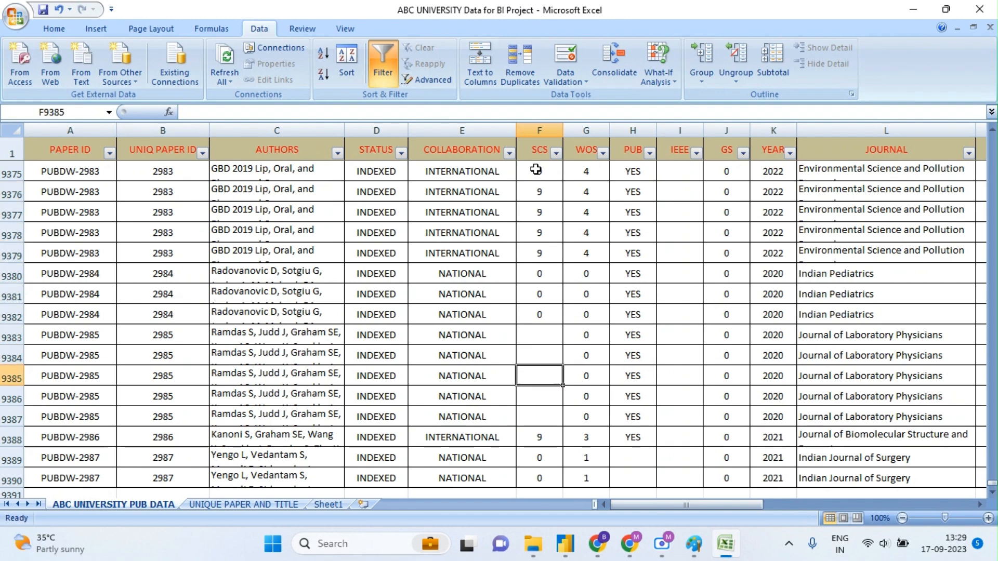
{"action": "key", "text": "Up"}
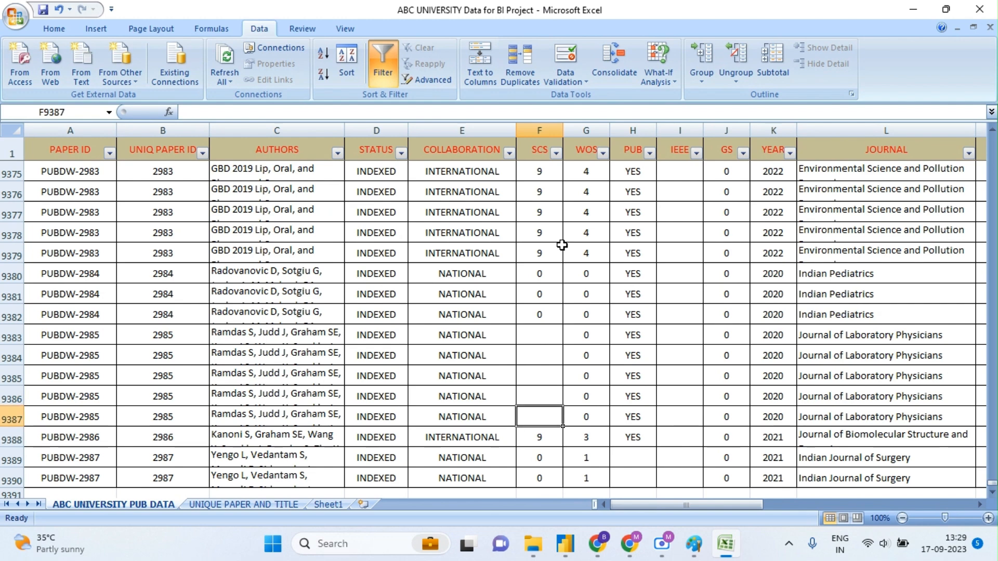
{"action": "left_click", "coordinate": [537, 341]}
{"action": "left_click", "coordinate": [537, 351]}
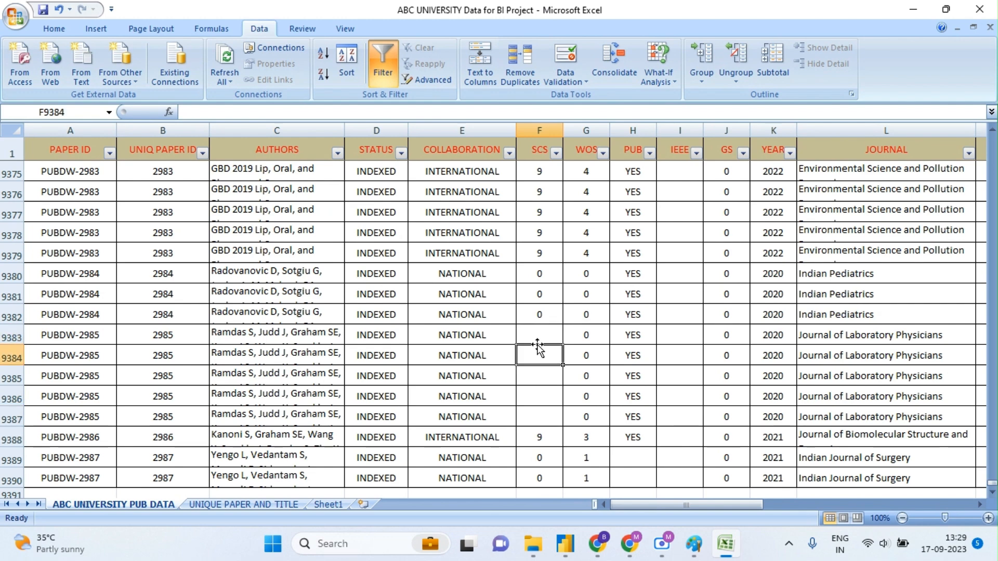
{"action": "left_click", "coordinate": [546, 338]}
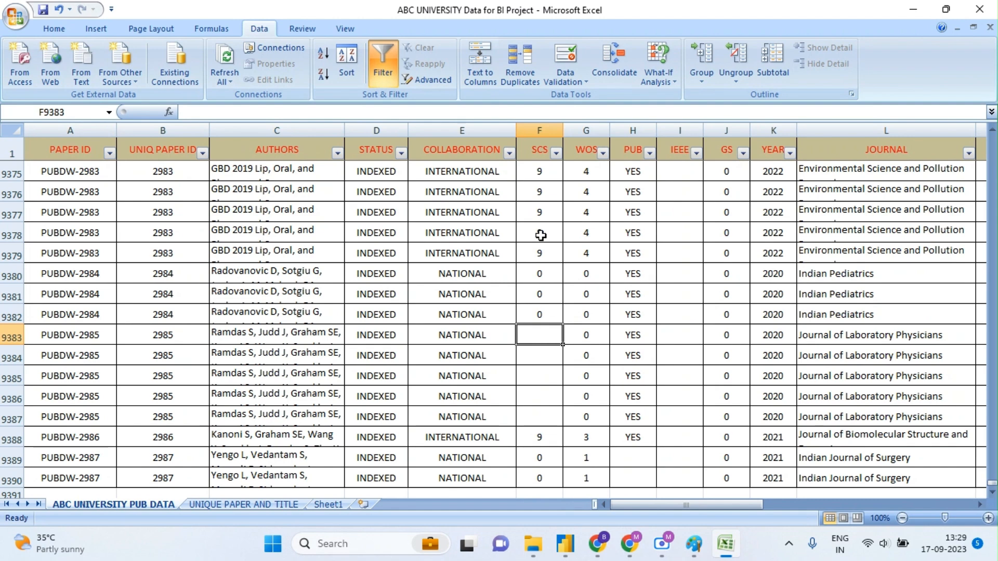
{"action": "left_click", "coordinate": [541, 131]}
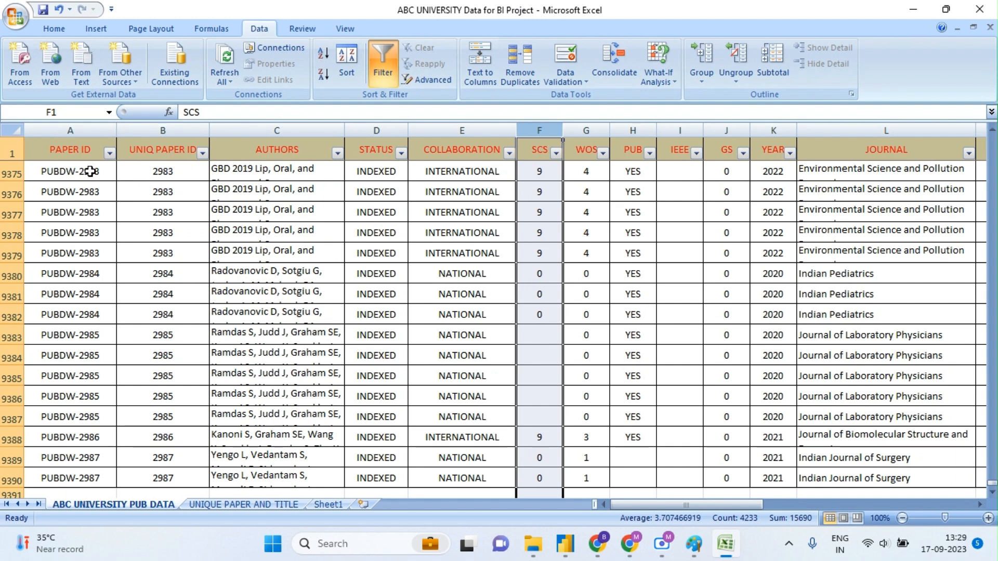
{"action": "left_click", "coordinate": [527, 172]}
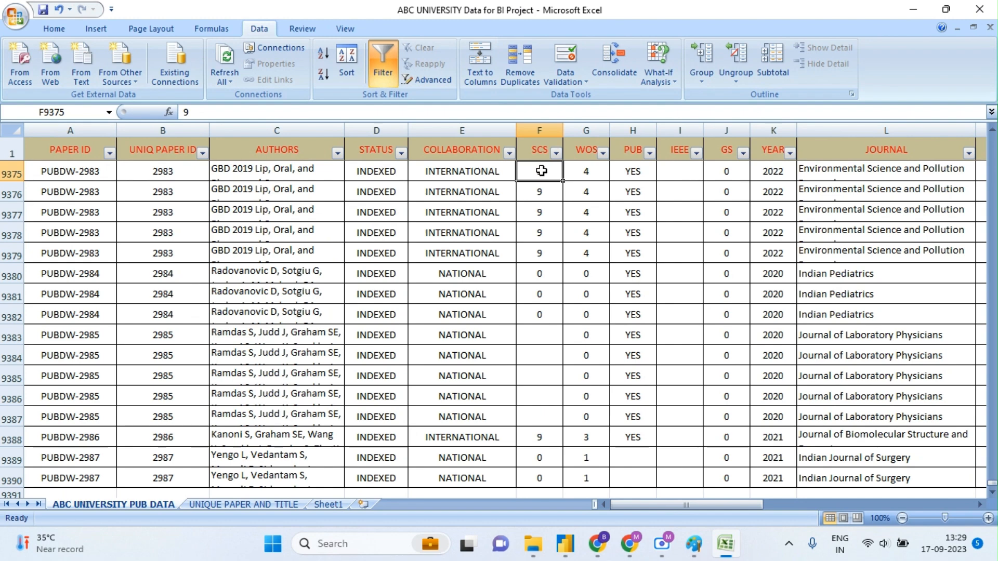
{"action": "left_click", "coordinate": [460, 184]}
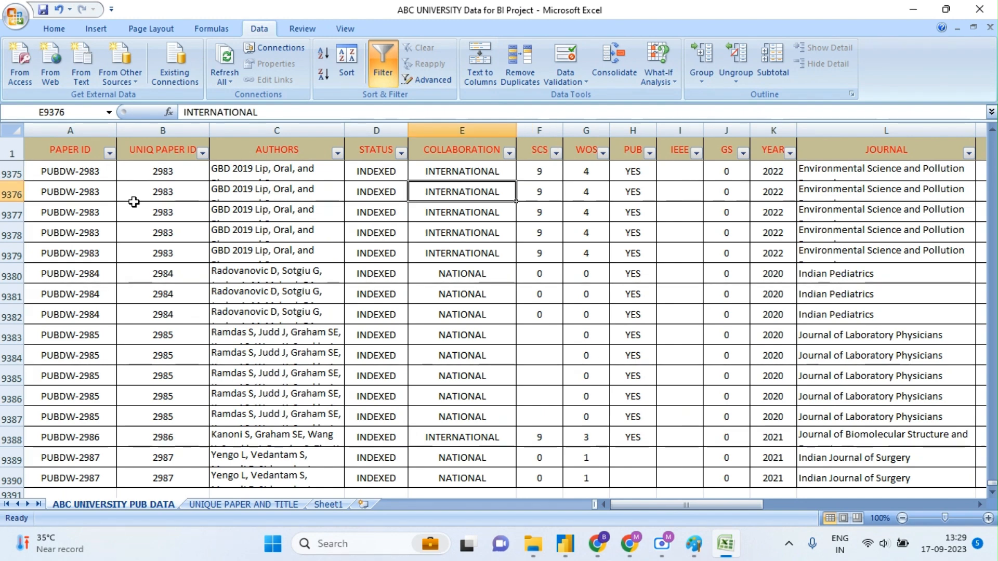
Step: Filter the SCS column to exclude blank cells
{"action": "left_click", "coordinate": [557, 153]}
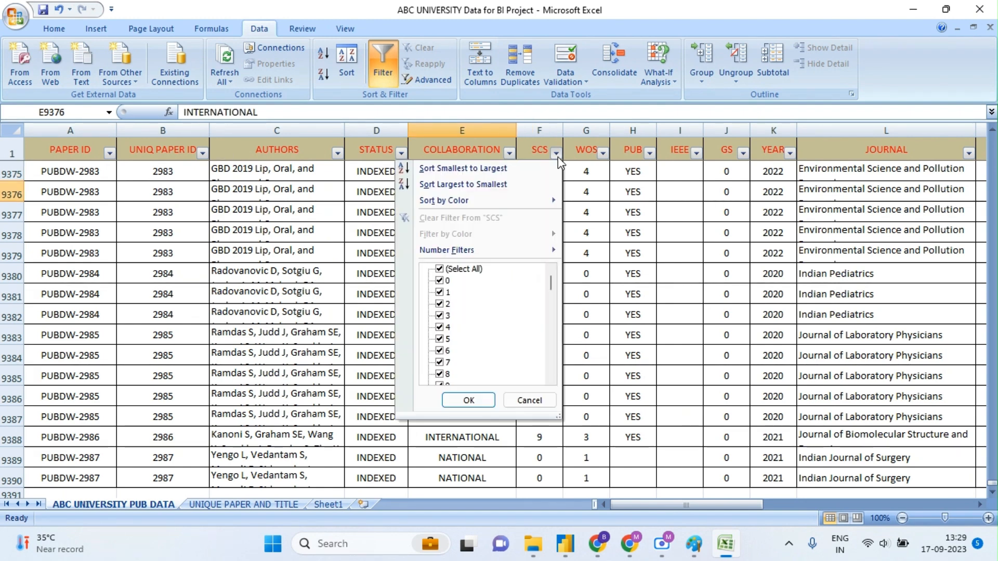
{"action": "left_click_drag", "start_coordinate": [553, 286], "coordinate": [549, 378]}
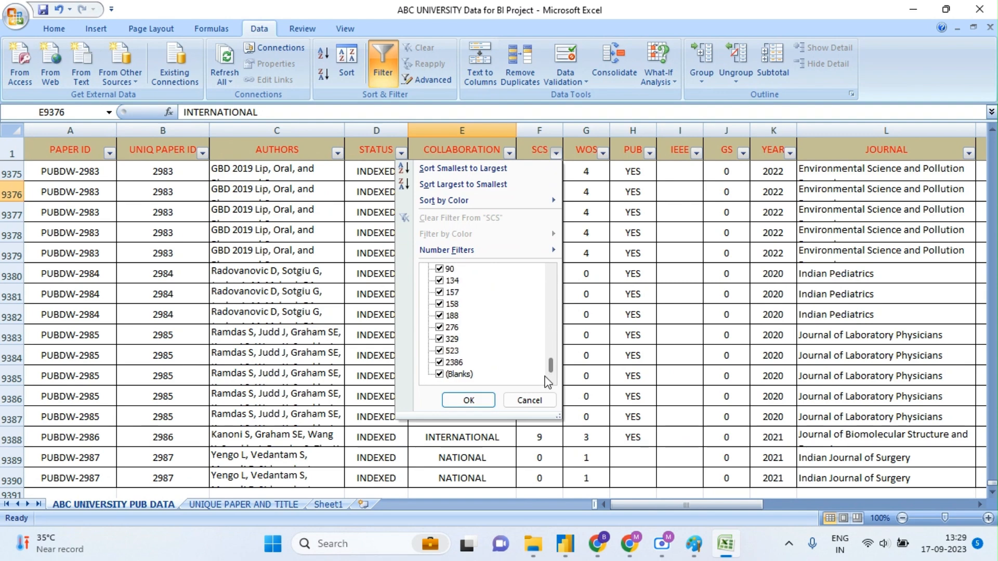
{"action": "left_click", "coordinate": [446, 383]}
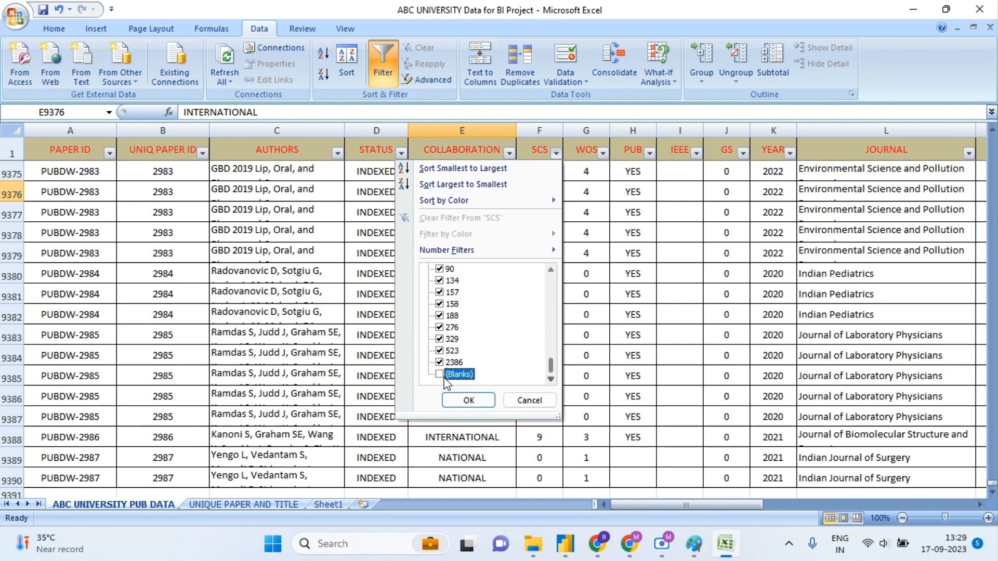
{"action": "left_click", "coordinate": [469, 400]}
Step: Select all filtered SCS values below the header to check their count
{"action": "left_click", "coordinate": [535, 141]}
{"action": "key", "text": "Down"}
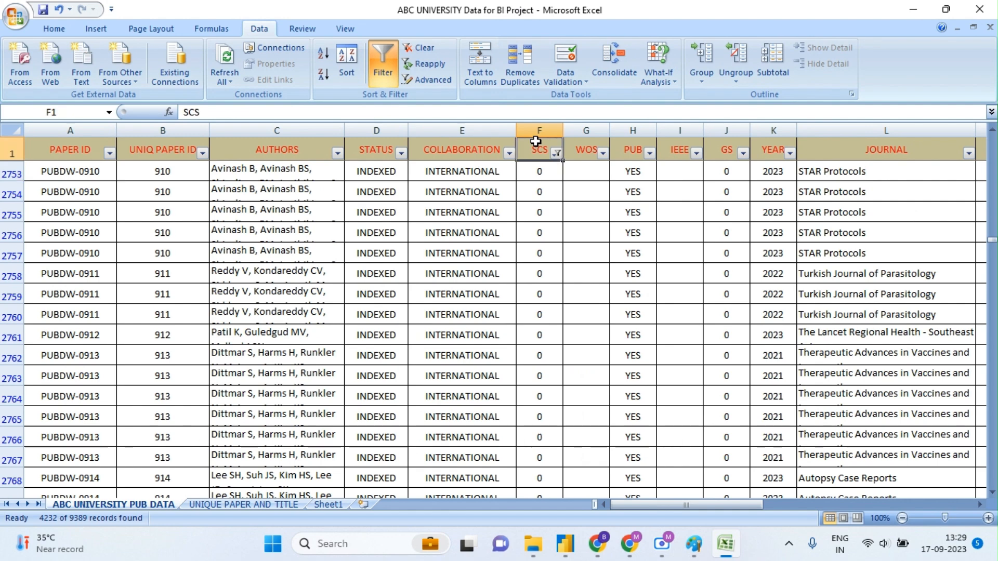
{"action": "key", "text": "ctrl+shift+Down"}
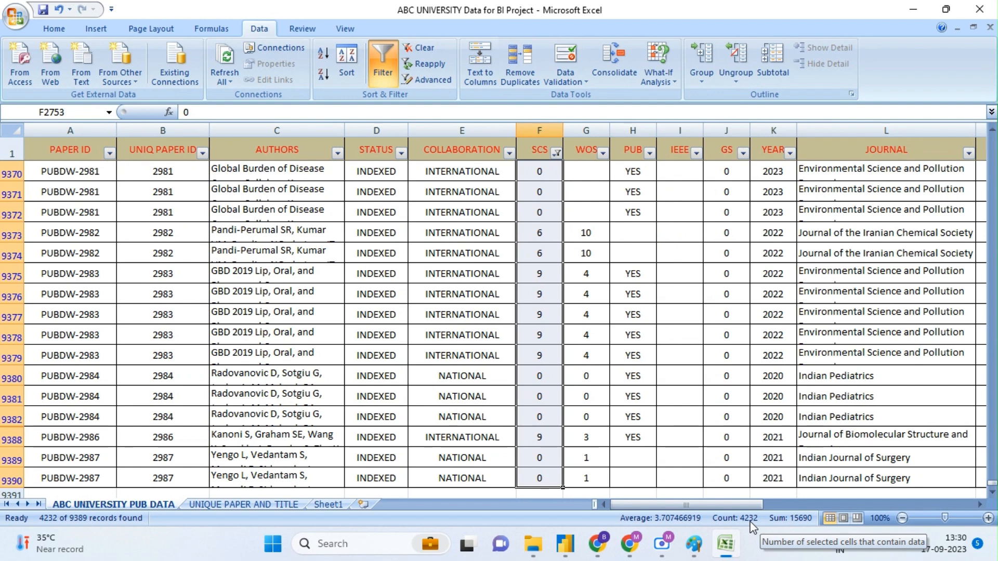
Step: Select all filtered entries below the PAPER ID header and copy them
{"action": "left_click", "coordinate": [84, 142]}
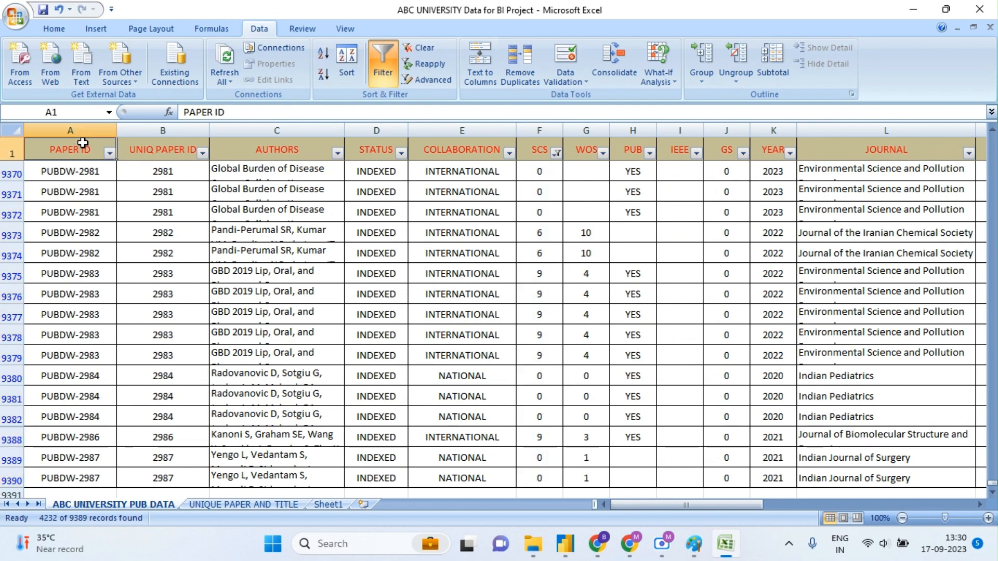
{"action": "key", "text": "Down"}
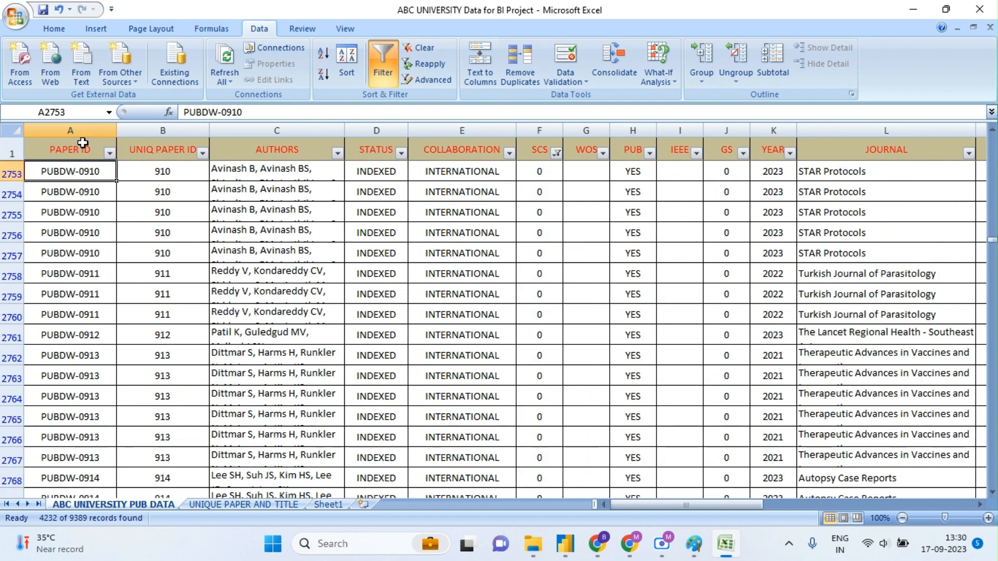
{"action": "key", "text": "ctrl+shift+Down"}
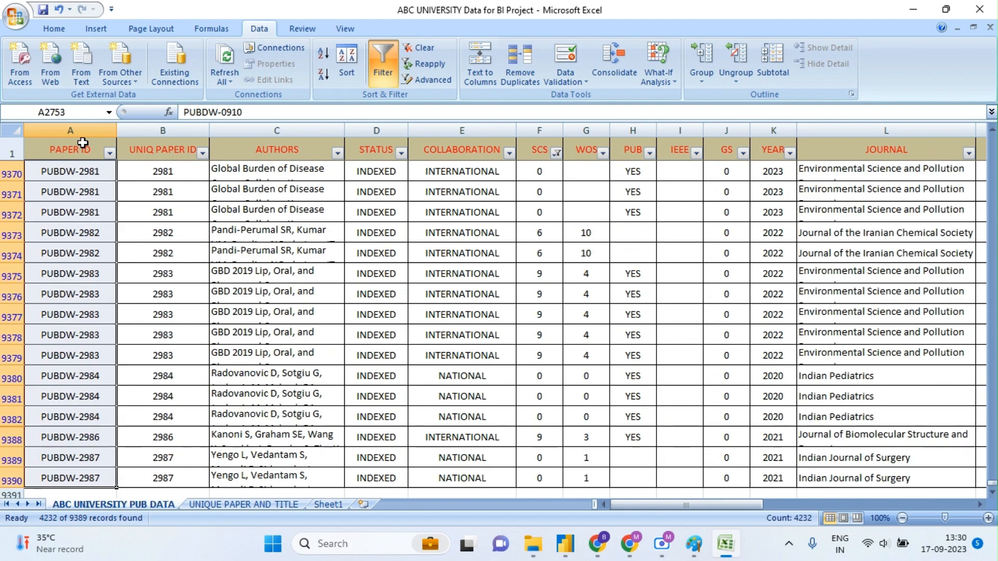
{"action": "key", "text": "ctrl+c"}
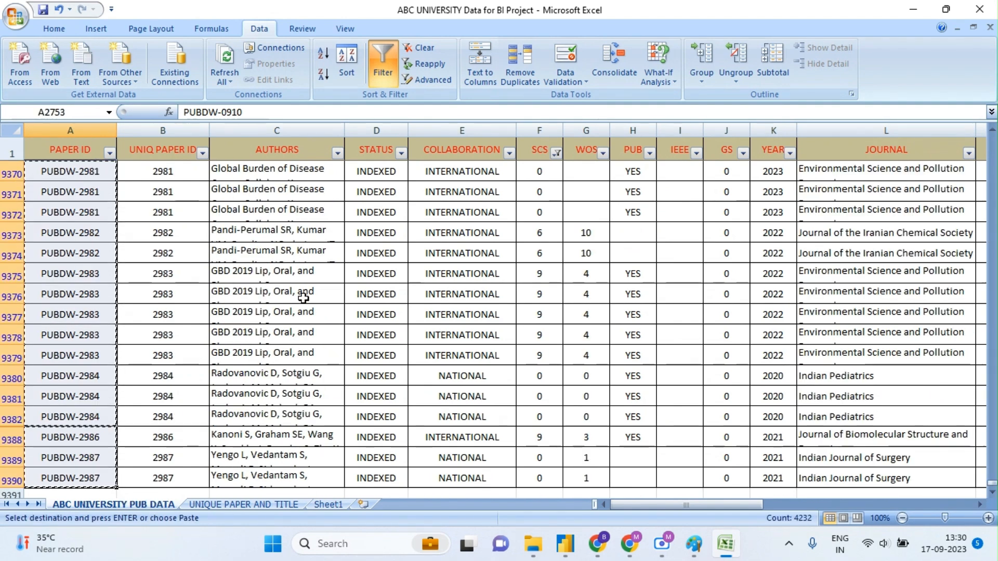
Step: Select the three consecutive PUBDW-2981 cells in the PAPER ID column to examine the repeated paper ID
{"action": "left_click", "coordinate": [83, 171]}
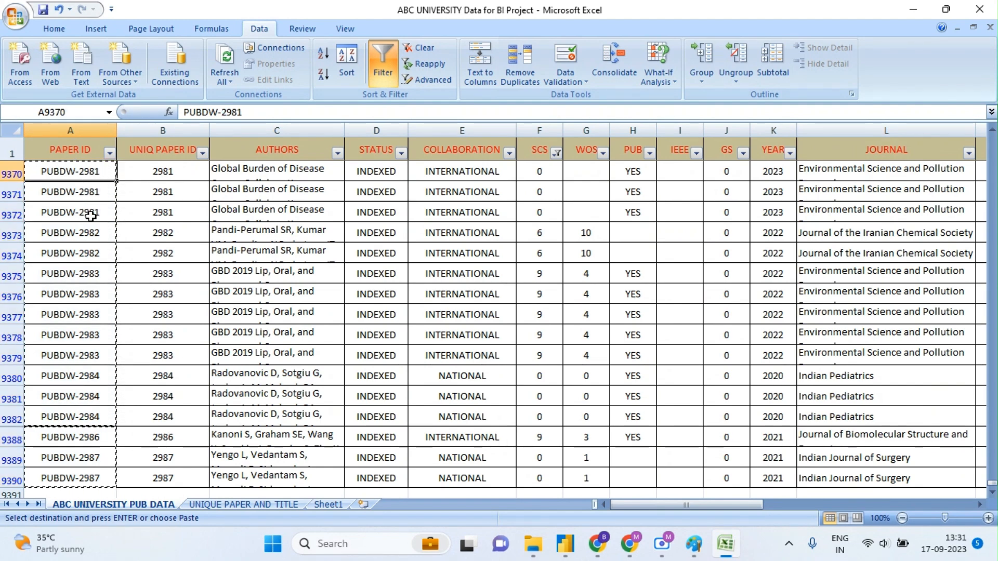
{"action": "key", "text": "shift+Down"}
{"action": "key", "text": "shift+Down"}
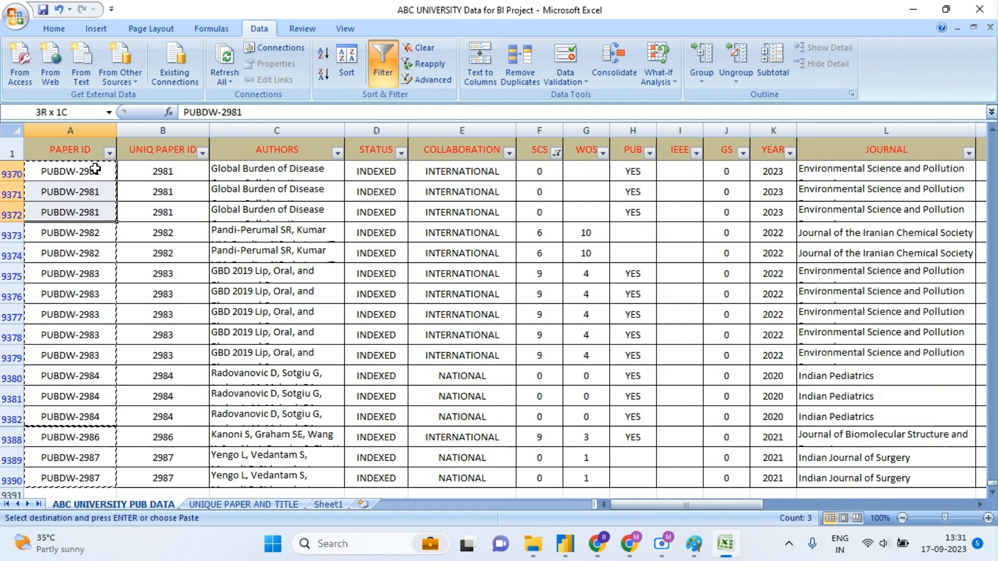
Step: Extend the selection of the three PUBDW-2981 rows across to the SCS column to examine their repeated values
{"action": "key", "text": "shift+Right"}
{"action": "key", "text": "shift+Right"}
{"action": "key", "text": "shift+Right"}
{"action": "key", "text": "shift+Right"}
{"action": "key", "text": "shift+Right"}
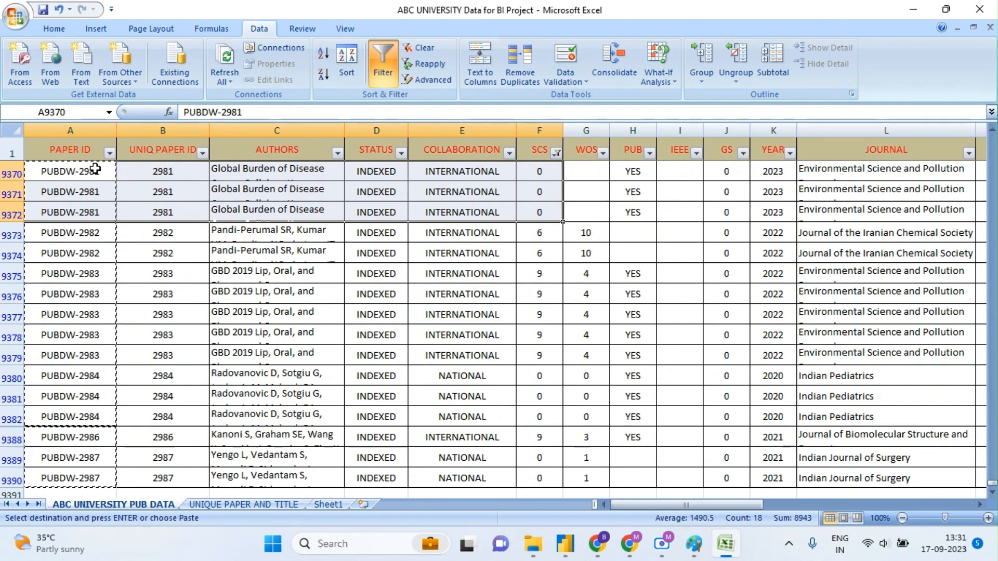
{"action": "left_click", "coordinate": [192, 274]}
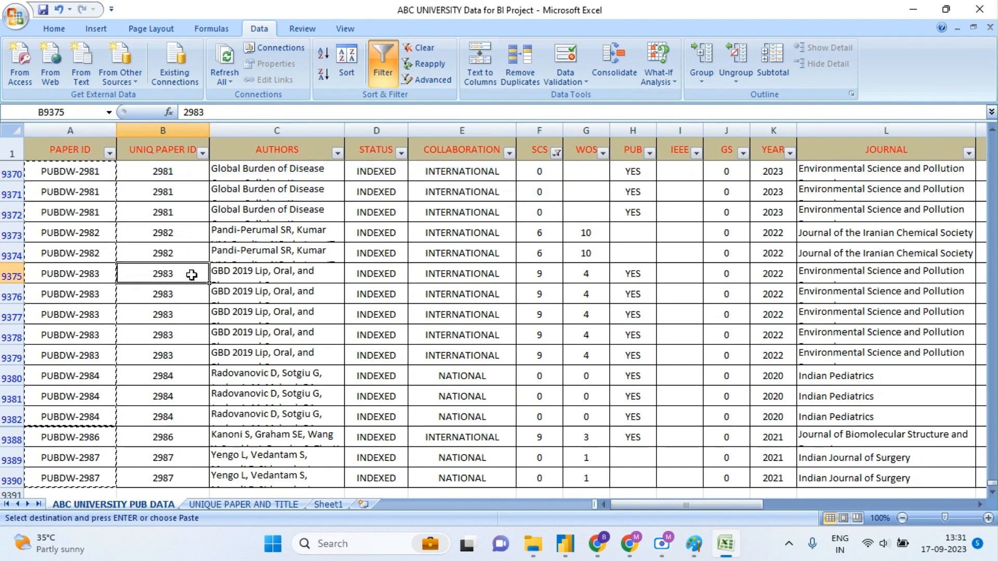
Step: Select all filtered entries below the PAPER ID header to check how many there are
{"action": "left_click", "coordinate": [92, 153]}
{"action": "scroll", "coordinate": [92, 152], "scroll_direction": "up", "scroll_amount": 20}
{"action": "key", "text": "Down"}
{"action": "key", "text": "Up"}
{"action": "key", "text": "Down"}
{"action": "key", "text": "Up"}
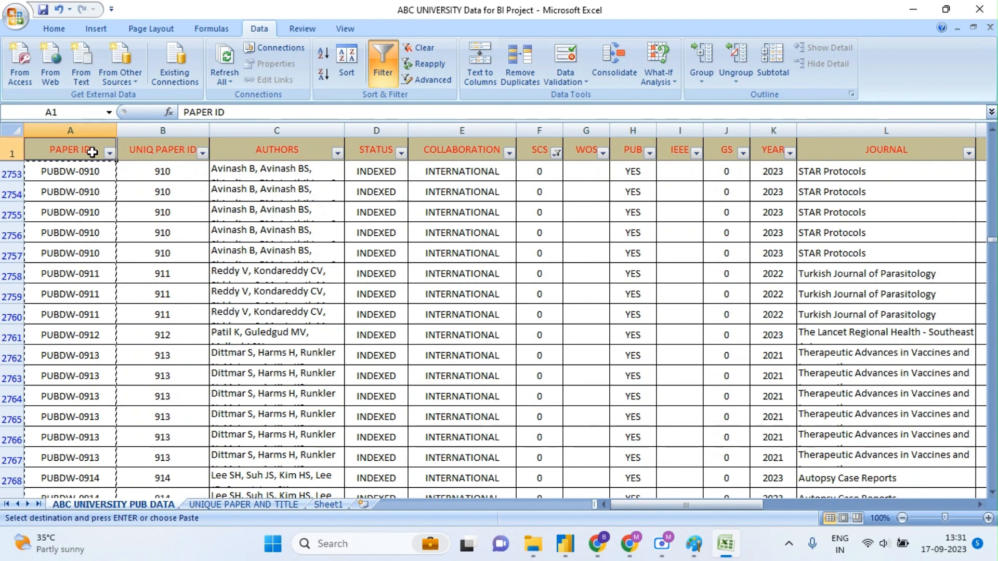
{"action": "scroll", "coordinate": [92, 152], "scroll_direction": "down", "scroll_amount": 20}
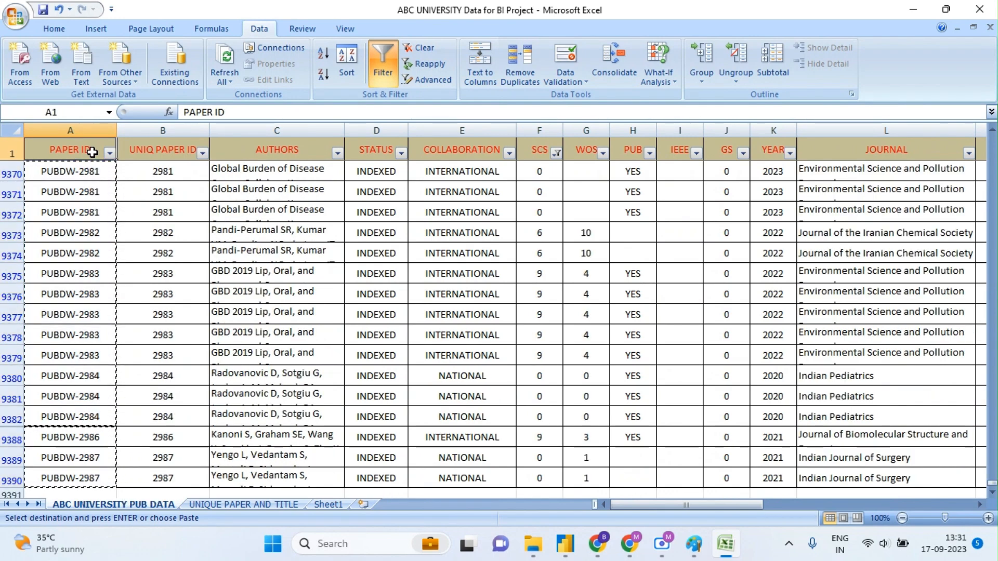
{"action": "key", "text": "Down"}
{"action": "key", "text": "ctrl+shift+Down"}
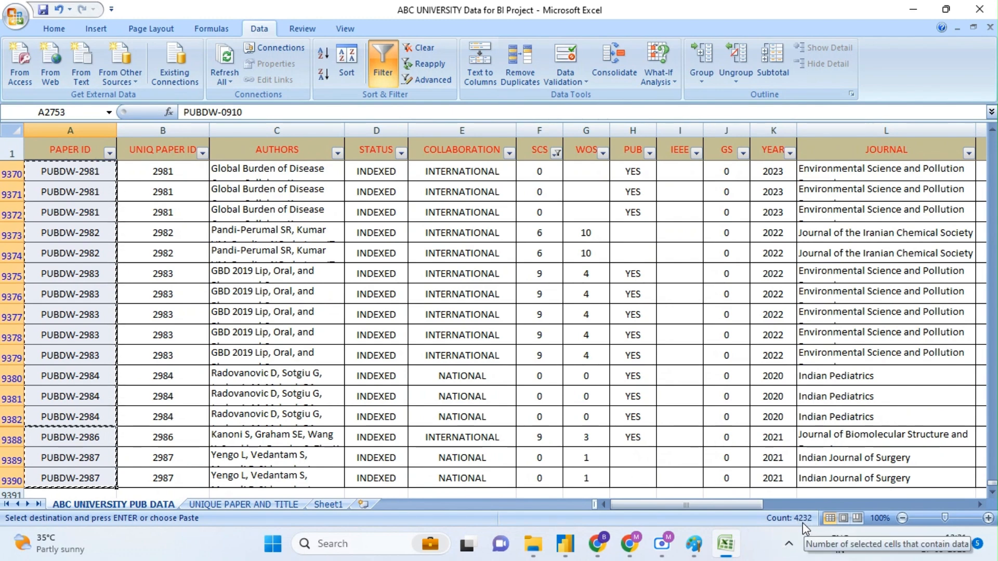
Step: Add a new worksheet and paste the copied paper IDs starting at cell F2
{"action": "left_click", "coordinate": [362, 504]}
{"action": "left_click", "coordinate": [277, 163]}
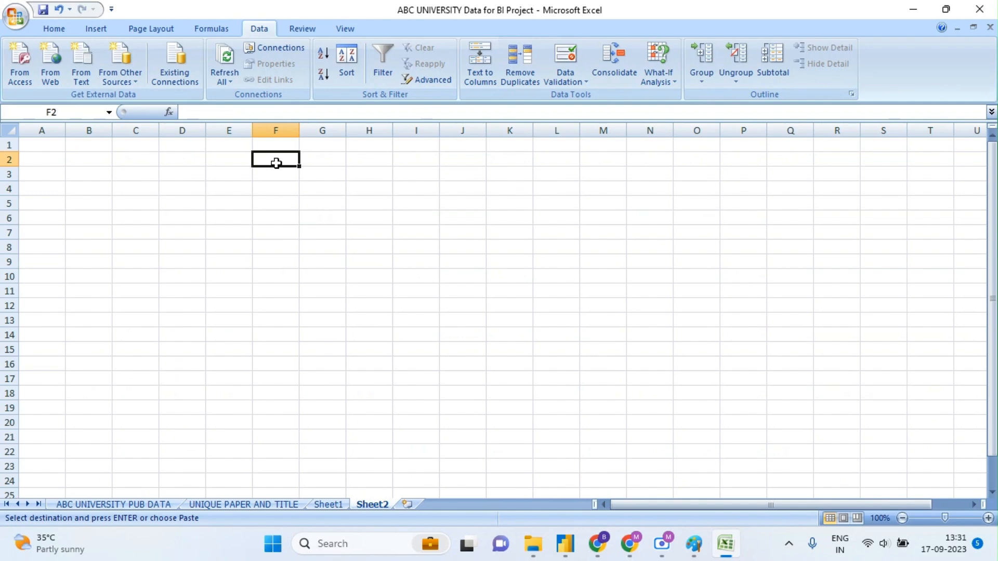
{"action": "key", "text": "ctrl+v"}
Step: Remove the duplicate paper IDs from column F of the new sheet
{"action": "left_click", "coordinate": [276, 131]}
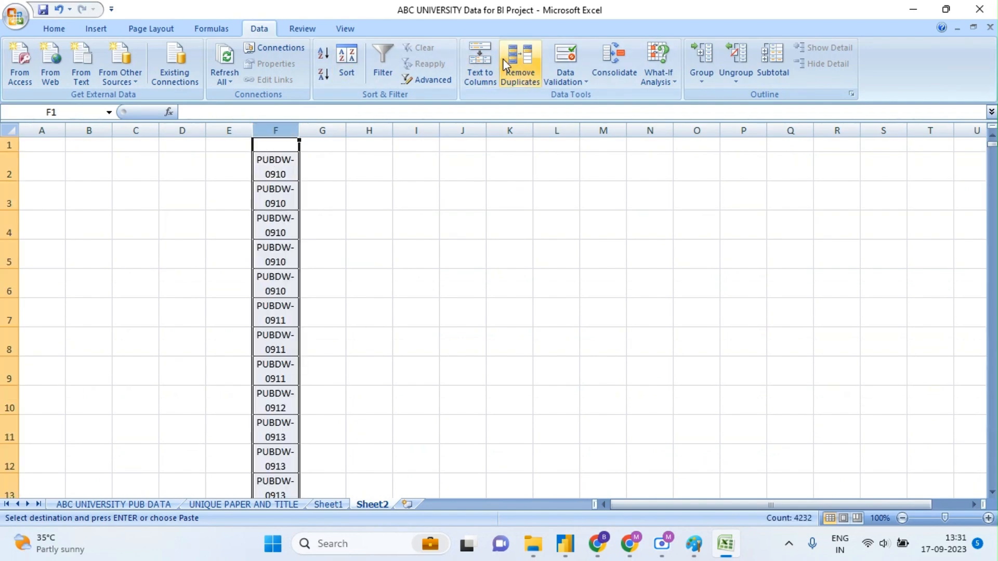
{"action": "left_click", "coordinate": [513, 58]}
{"action": "left_click", "coordinate": [555, 336]}
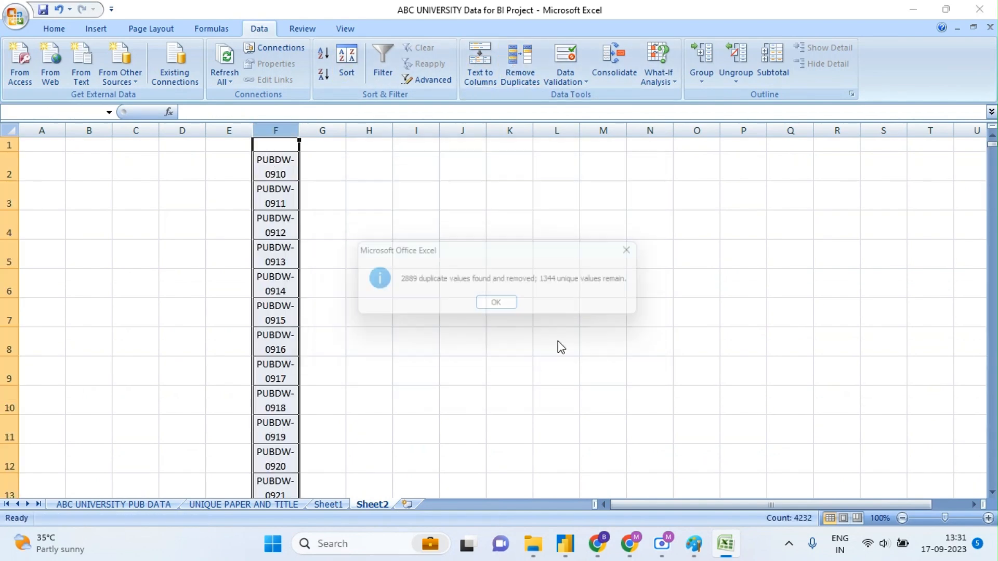
{"action": "left_click", "coordinate": [502, 309]}
Step: Select the remaining paper IDs from F2 down to the last entry to check the distinct count
{"action": "left_click", "coordinate": [278, 177]}
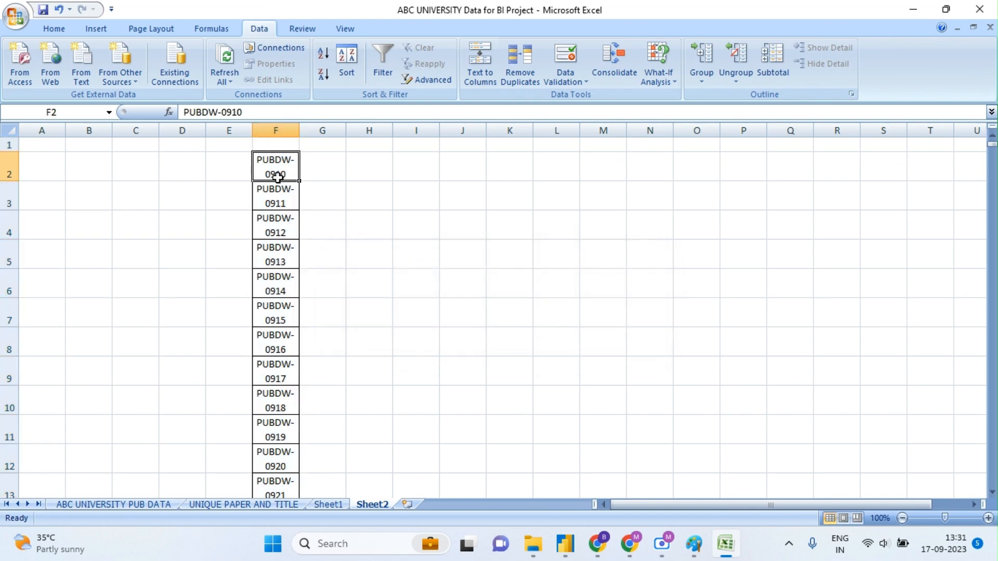
{"action": "key", "text": "Up"}
{"action": "left_click", "coordinate": [278, 177]}
{"action": "key", "text": "ctrl+shift+Down"}
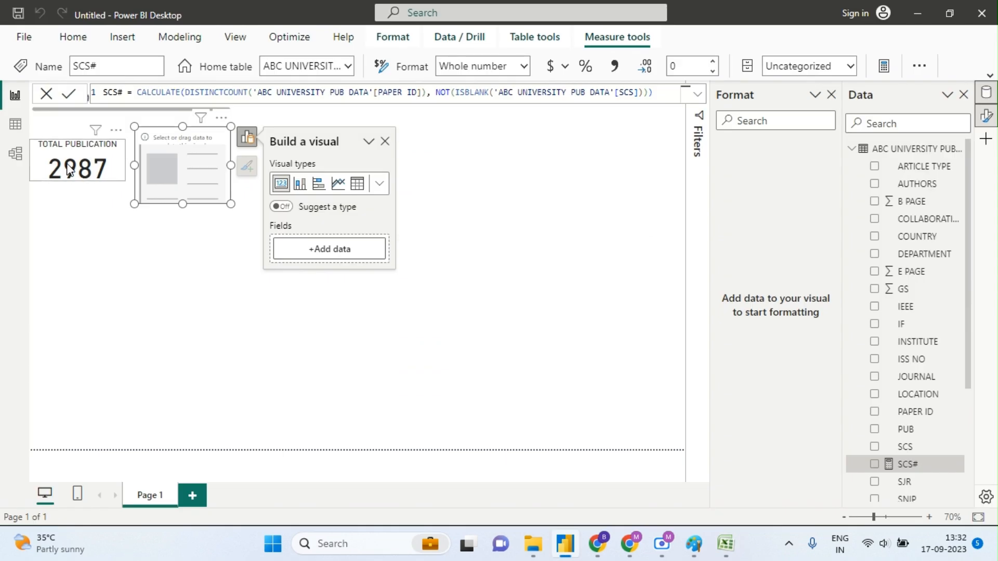
Step: In Power BI, select the empty card, display the SCS# measure and highlight its CALCULATE(DISTINCTCOUNT('ABC UNIVERSITY PUB DATA'[PAPER ID]) part for review
{"action": "left_click", "coordinate": [390, 373]}
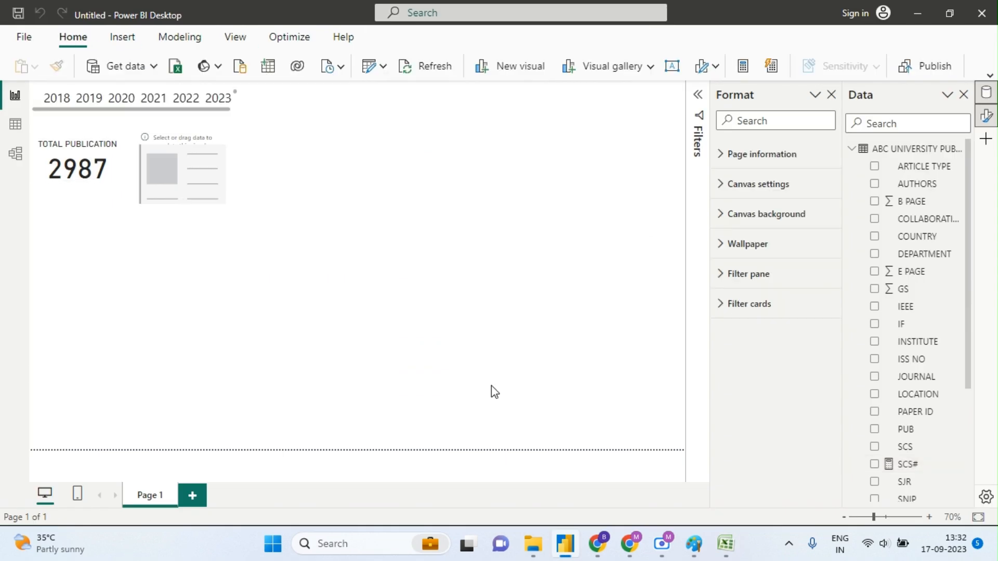
{"action": "left_click", "coordinate": [169, 172]}
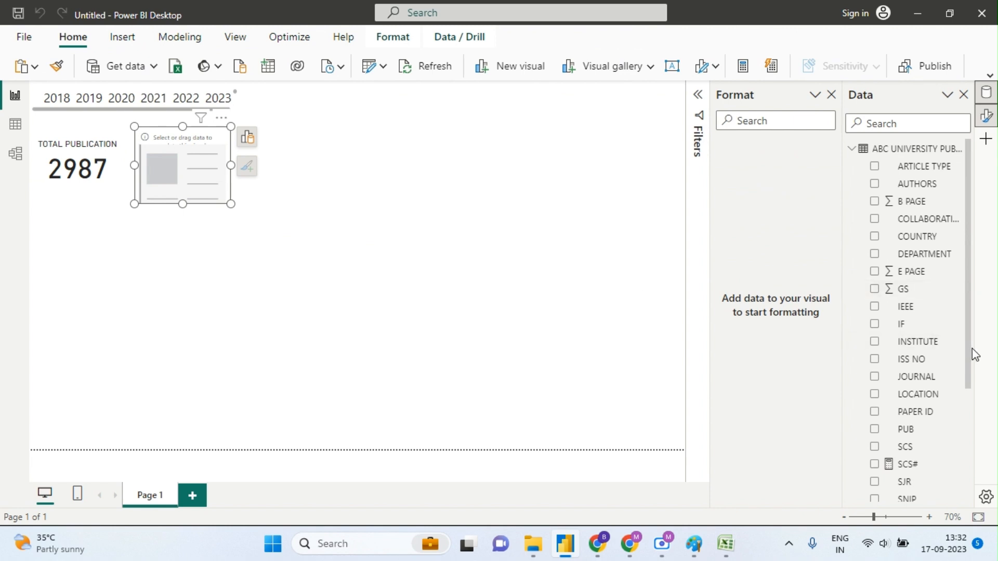
{"action": "left_click", "coordinate": [907, 464]}
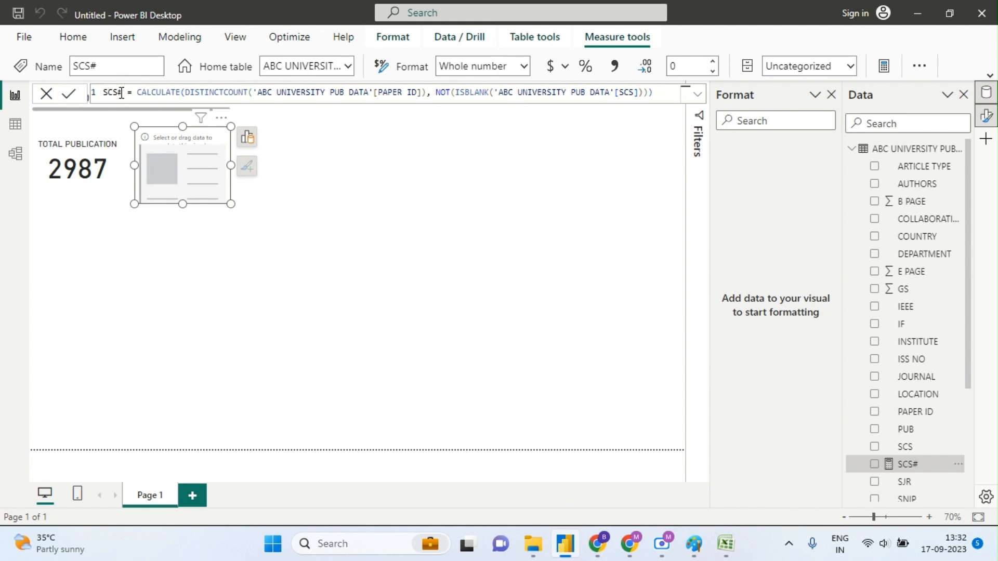
{"action": "left_click_drag", "start_coordinate": [139, 93], "coordinate": [427, 92]}
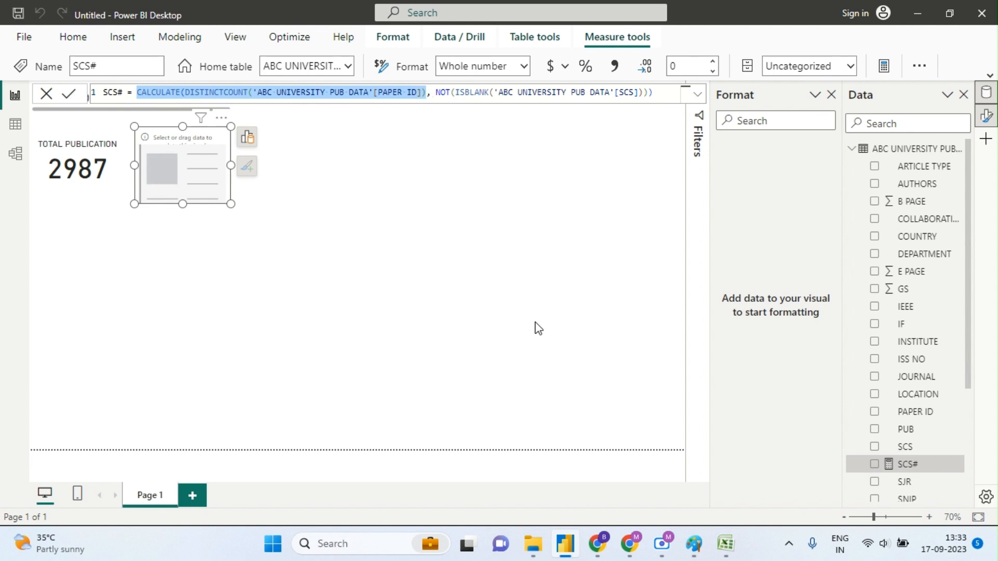
Step: Switch to Excel and select the filtered PAPER ID entries on the ABC UNIVERSITY PUB DATA sheet to review them
{"action": "mouse_move", "coordinate": [718, 551]}
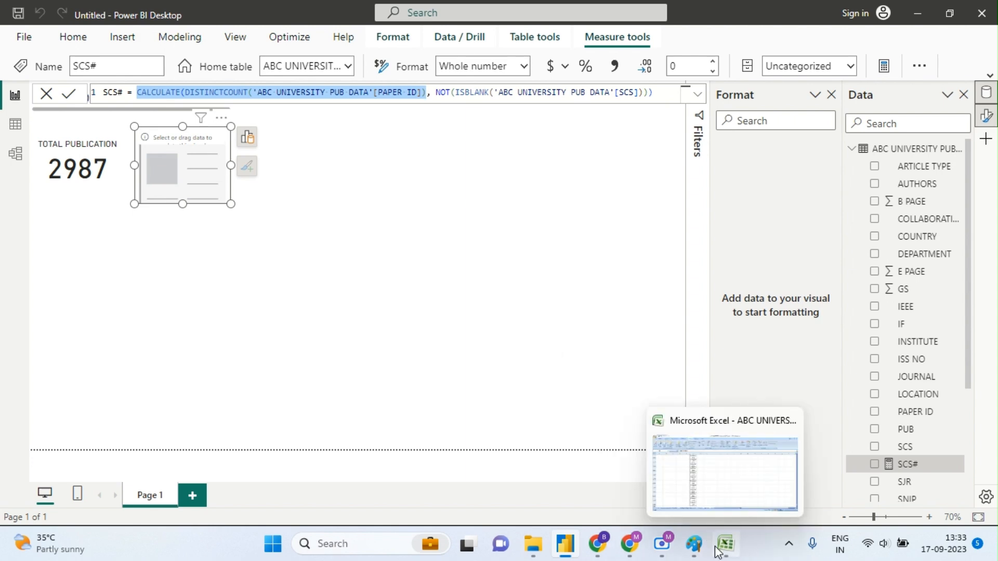
{"action": "left_click", "coordinate": [701, 491]}
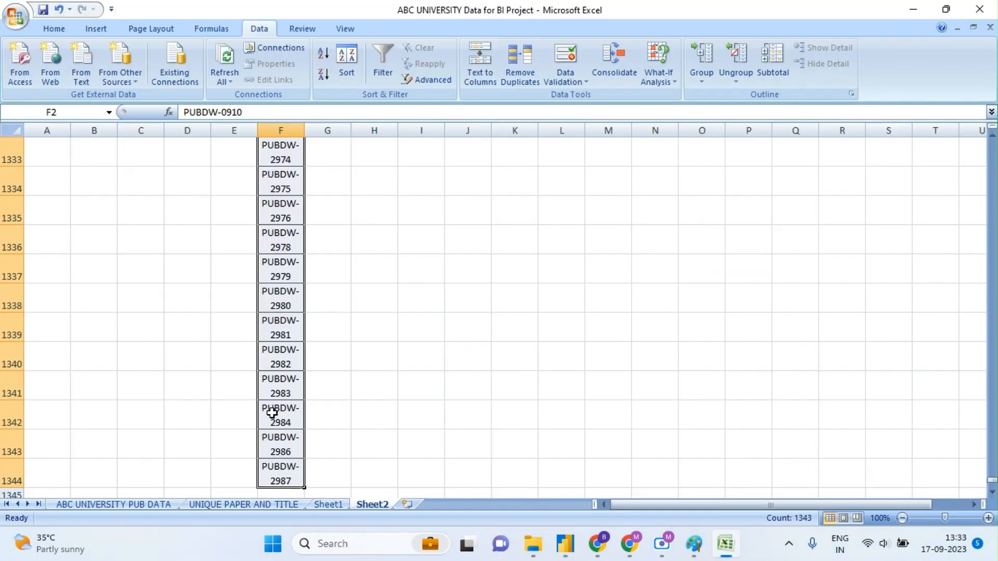
{"action": "left_click", "coordinate": [124, 506]}
{"action": "left_click", "coordinate": [83, 154]}
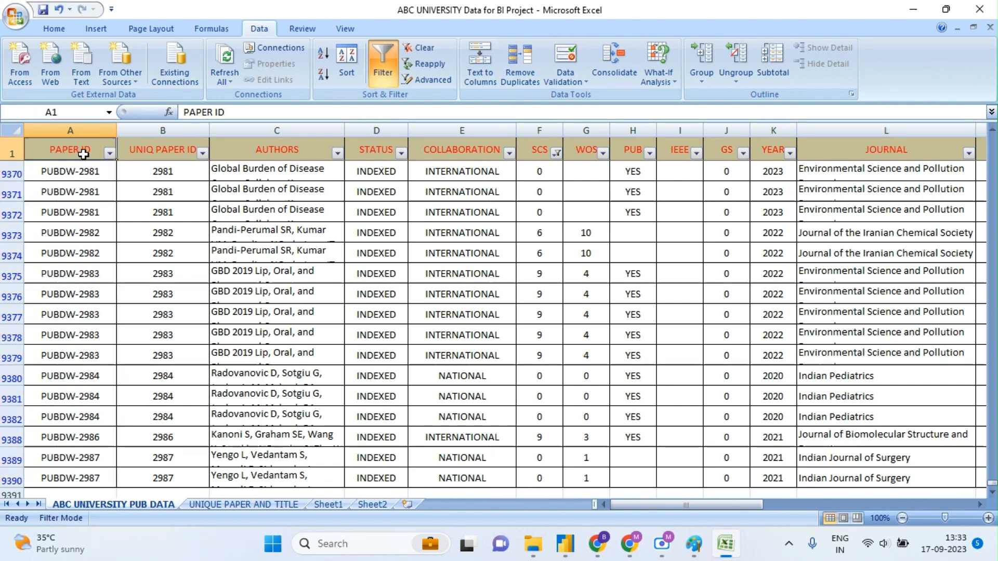
{"action": "key", "text": "Down"}
{"action": "left_click", "coordinate": [84, 154]}
{"action": "key", "text": "Down"}
{"action": "key", "text": "ctrl+shift+Down"}
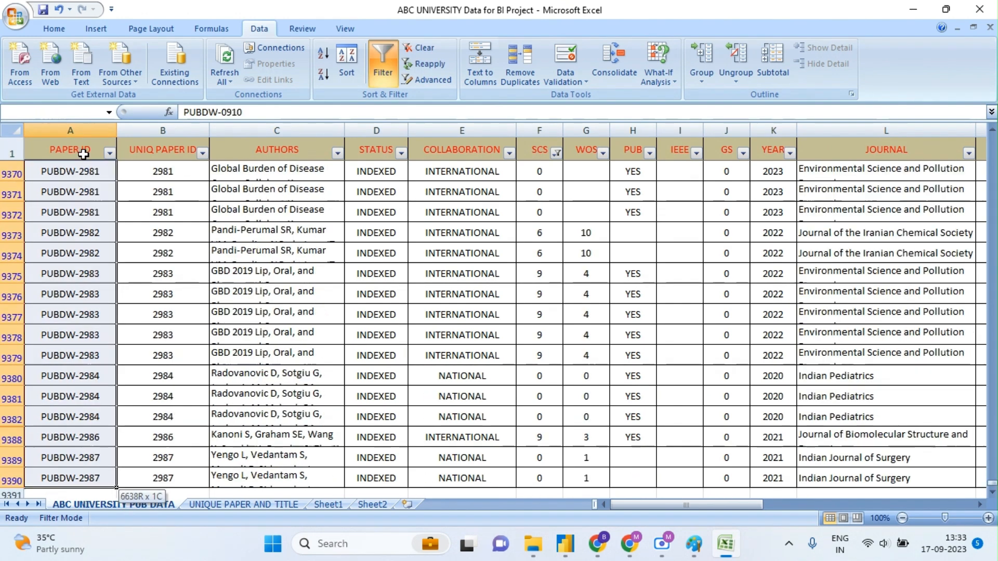
{"action": "left_click", "coordinate": [83, 154]}
{"action": "key", "text": "Down"}
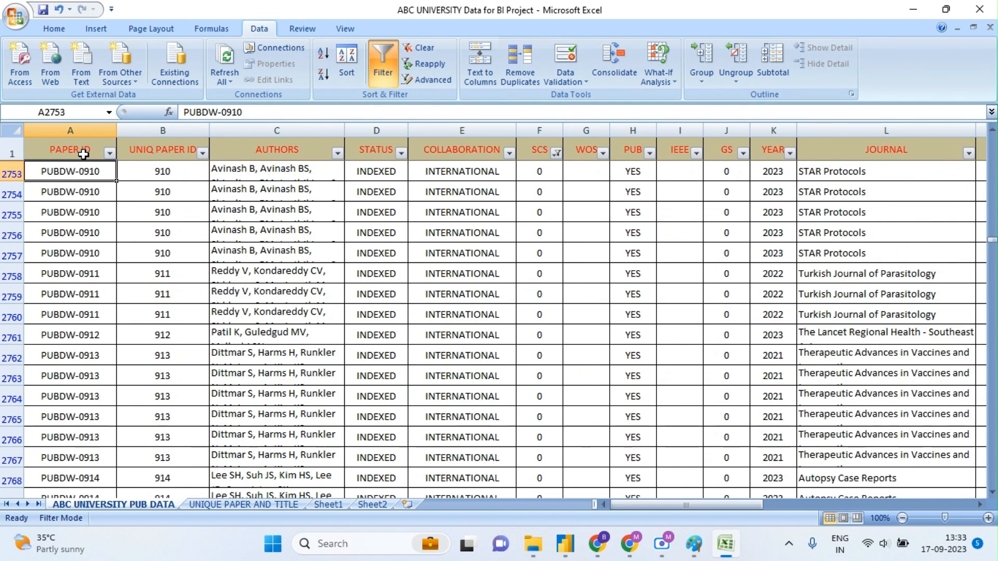
Step: Reset the SCS column filter to include all values, including blanks
{"action": "key", "text": "Right"}
{"action": "key", "text": "Right"}
{"action": "left_click", "coordinate": [556, 154]}
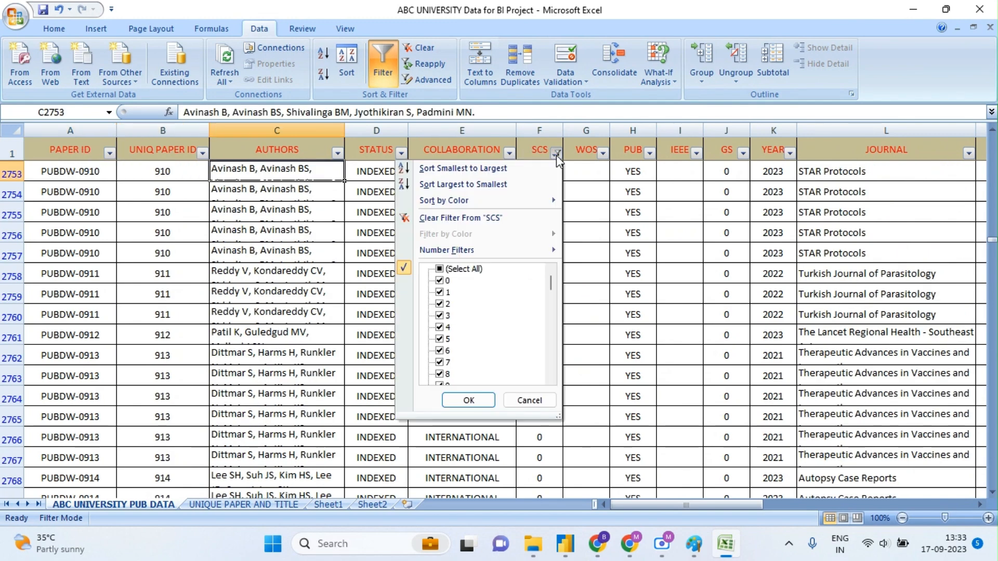
{"action": "left_click", "coordinate": [455, 269]}
{"action": "left_click", "coordinate": [461, 398]}
Step: Select all unfiltered PAPER ID entries from A2 down to check their count, and switch to Power BI to compare with the SCS# formula
{"action": "left_click", "coordinate": [82, 160]}
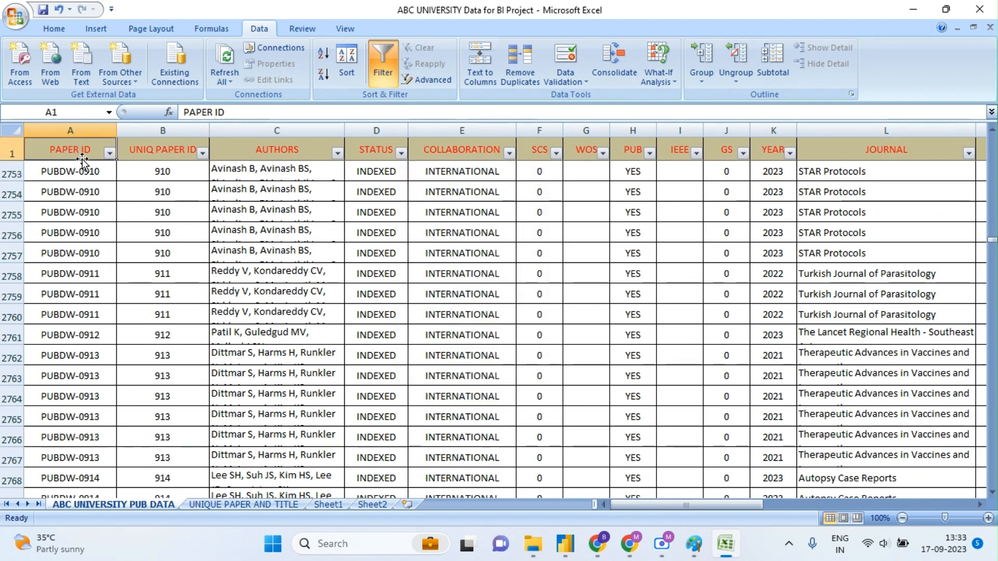
{"action": "key", "text": "ctrl+Home"}
{"action": "key", "text": "ctrl+shift+Down"}
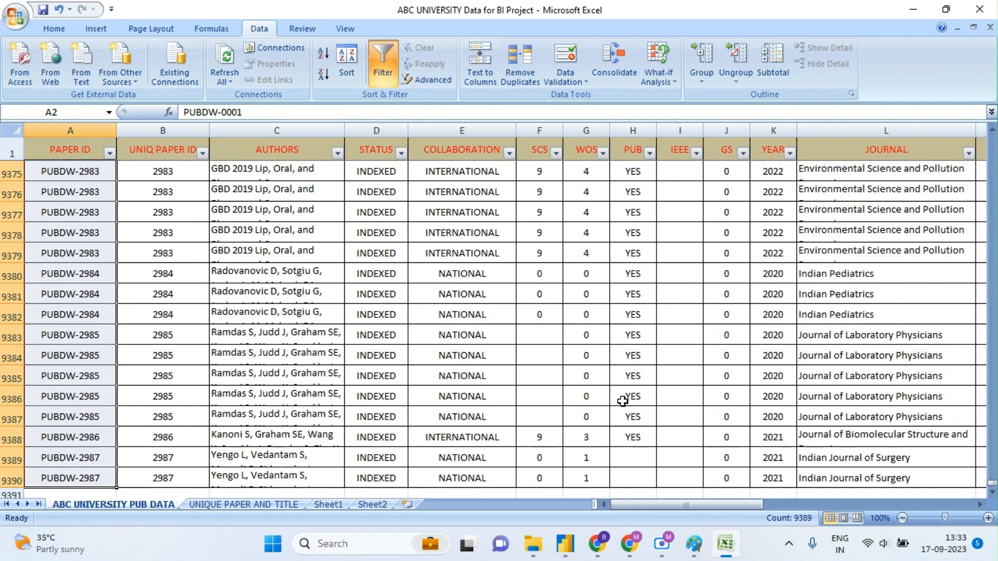
{"action": "mouse_move", "coordinate": [575, 554]}
{"action": "left_click", "coordinate": [575, 499]}
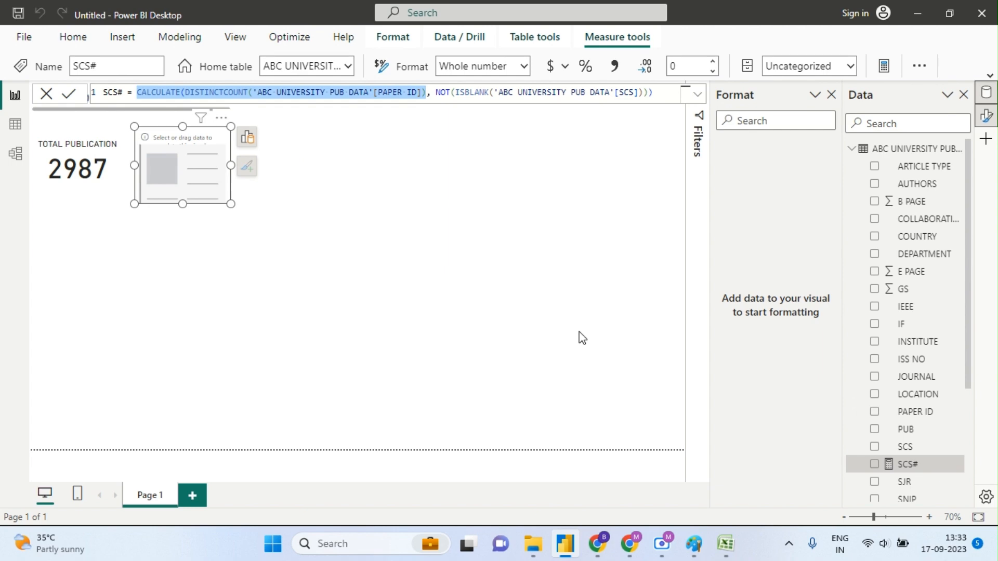
Step: Switch back to Excel and filter the SCS column to show only blank cells
{"action": "mouse_move", "coordinate": [726, 543]}
{"action": "left_click", "coordinate": [712, 499]}
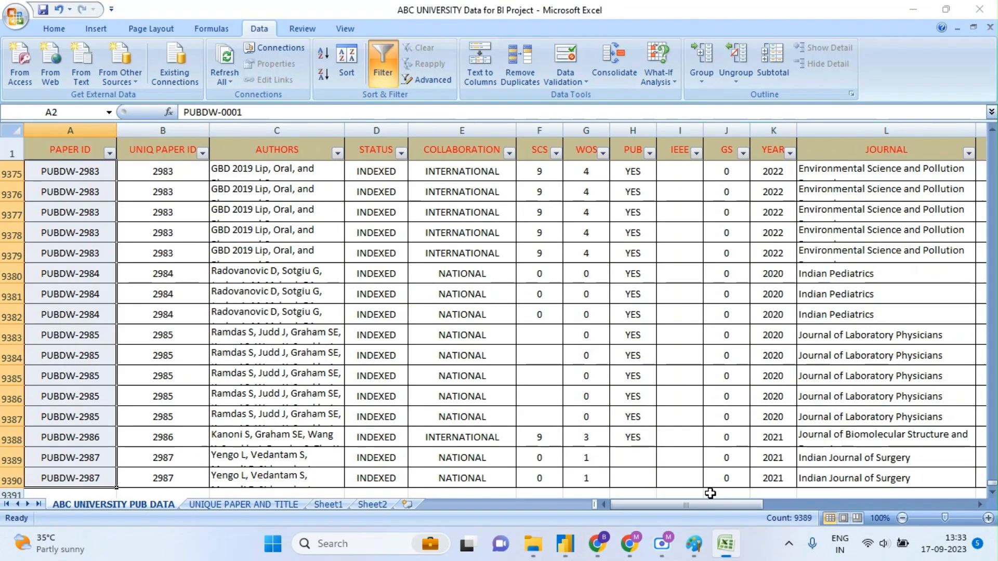
{"action": "left_click", "coordinate": [535, 213]}
{"action": "left_click", "coordinate": [556, 153]}
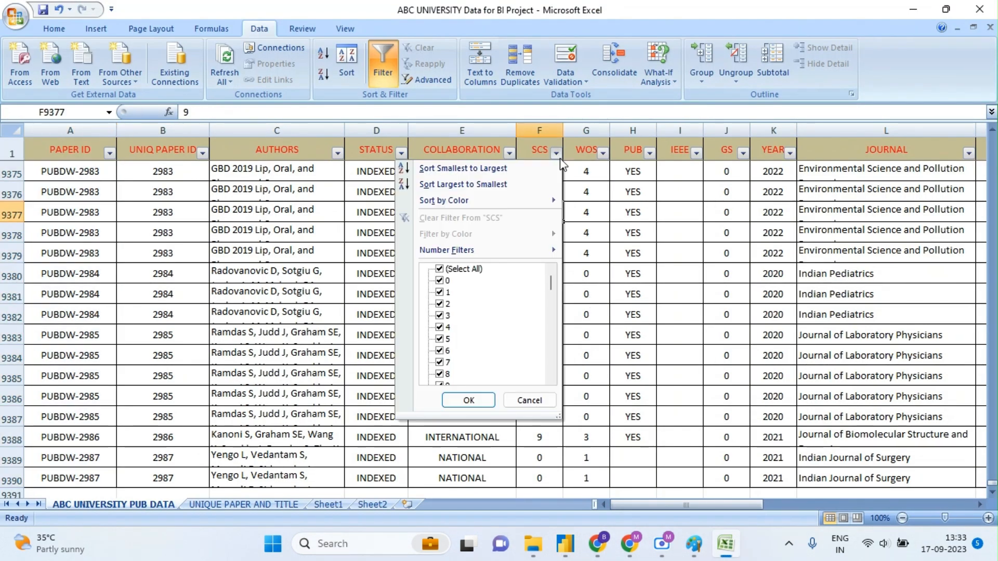
{"action": "left_click", "coordinate": [468, 271]}
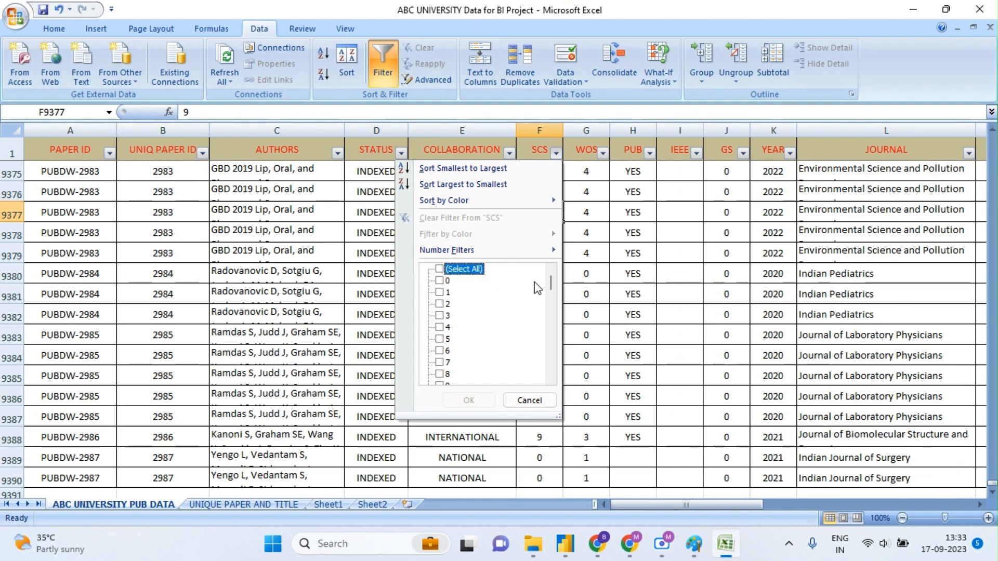
{"action": "left_click_drag", "start_coordinate": [549, 282], "coordinate": [541, 391]}
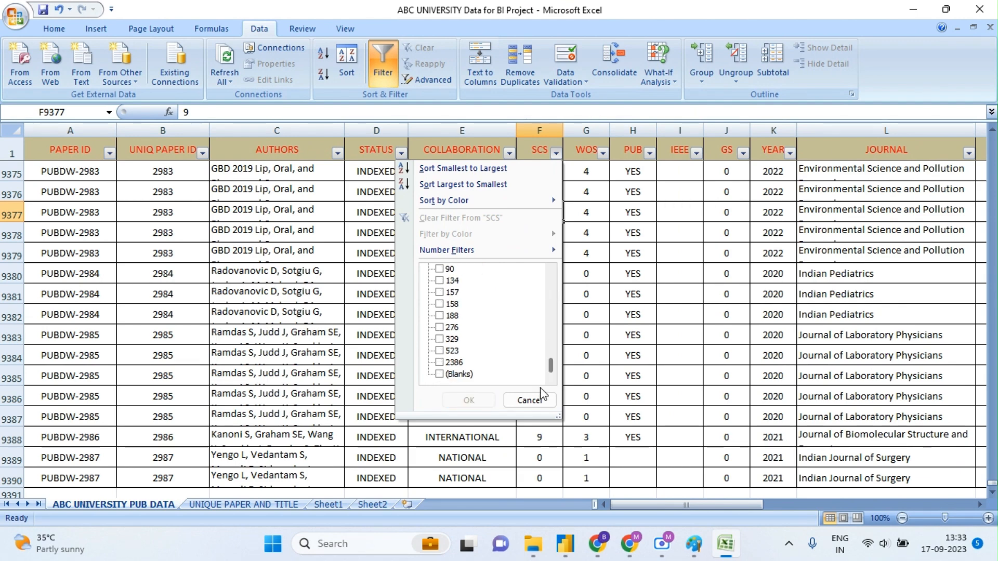
{"action": "left_click", "coordinate": [467, 380]}
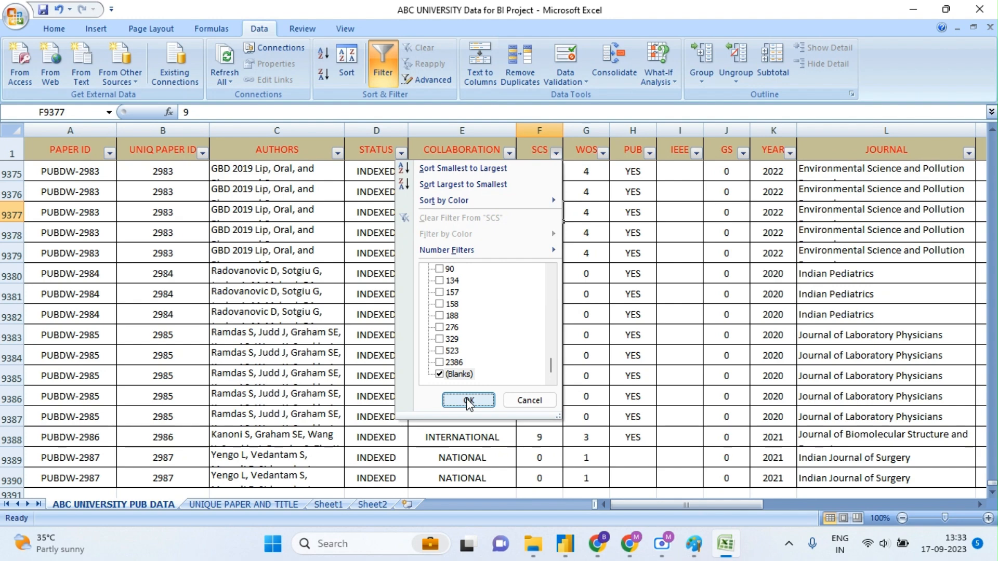
{"action": "left_click", "coordinate": [468, 400]}
Step: Select the PAPER ID entries of all rows with blank SCS, from A2 down, to check their count
{"action": "left_click", "coordinate": [537, 153]}
{"action": "key", "text": "Down"}
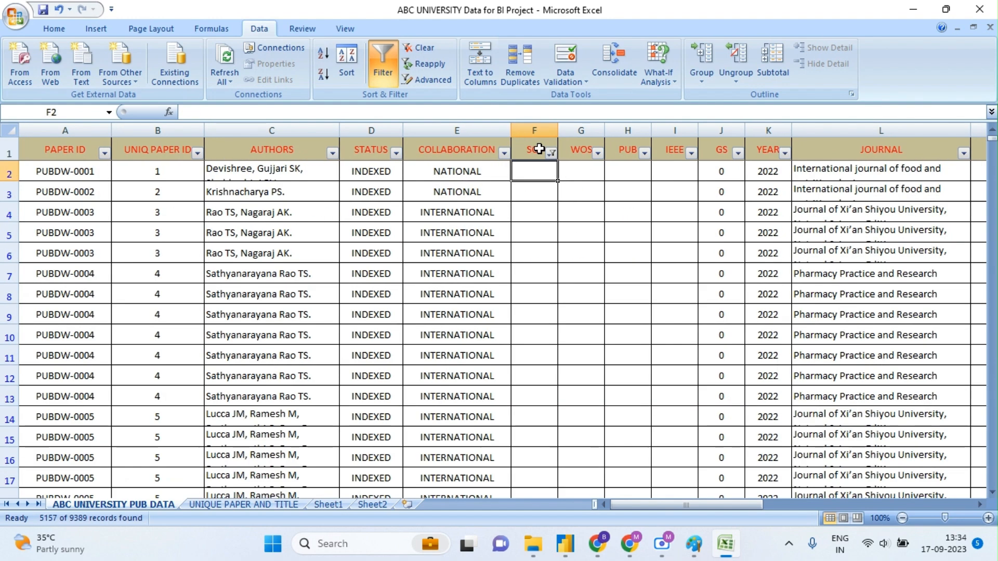
{"action": "key", "text": "Left"}
{"action": "key", "text": "Home"}
{"action": "key", "text": "ctrl+shift+Down"}
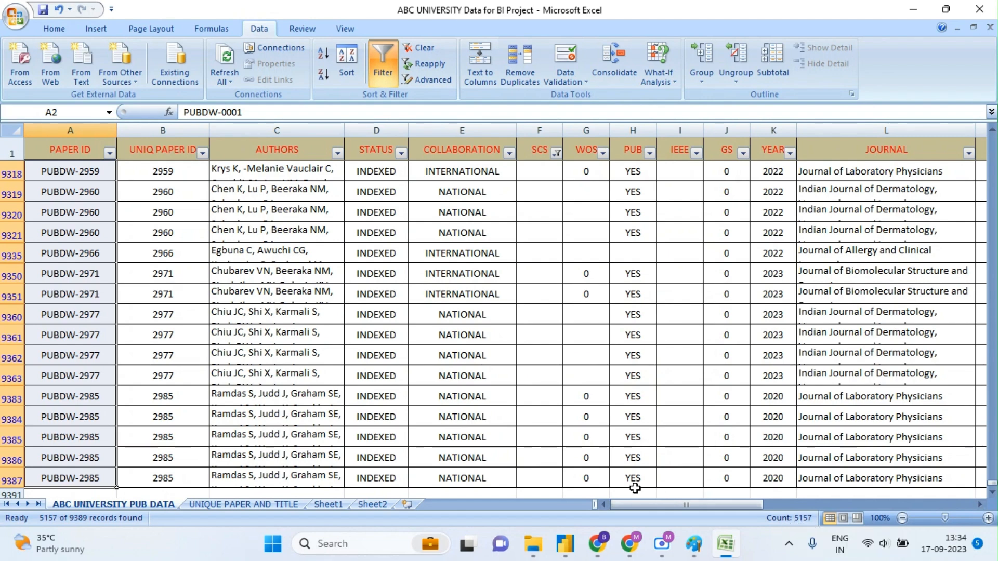
Step: Switch to Power BI to review the SCS# formula again, and return to the blank-filtered SCS data in Excel
{"action": "mouse_move", "coordinate": [664, 556]}
{"action": "left_click", "coordinate": [657, 473]}
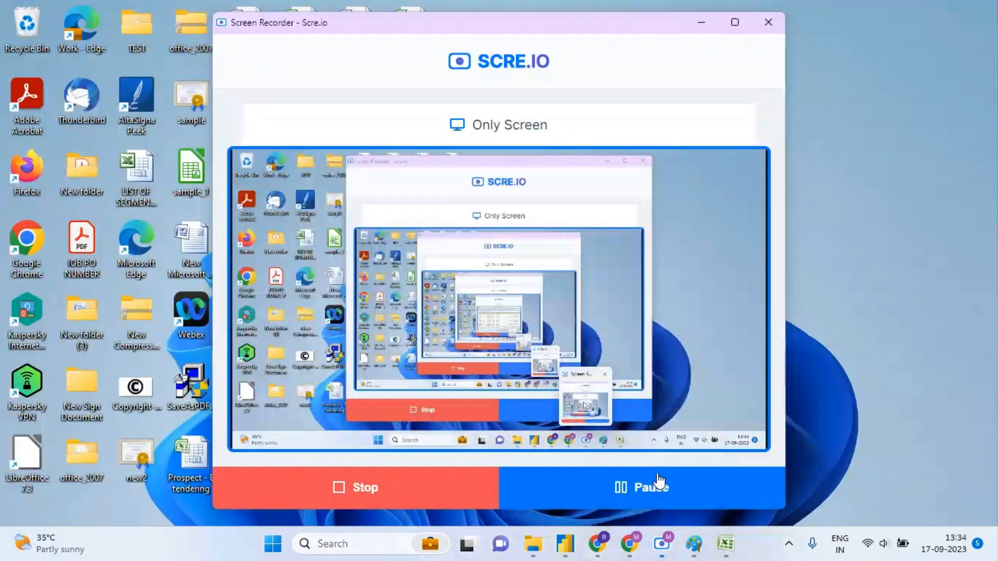
{"action": "left_click", "coordinate": [571, 554]}
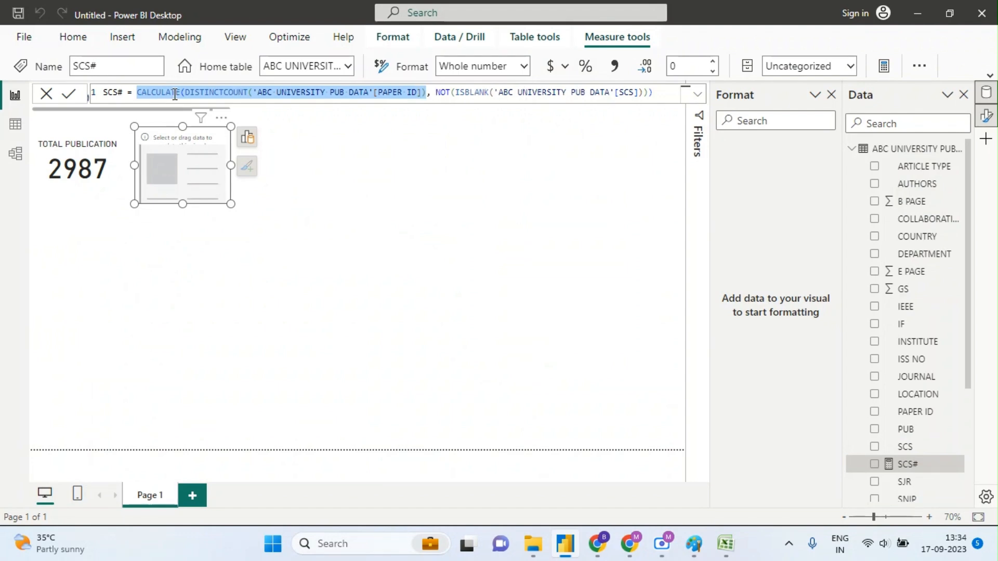
{"action": "mouse_move", "coordinate": [718, 547]}
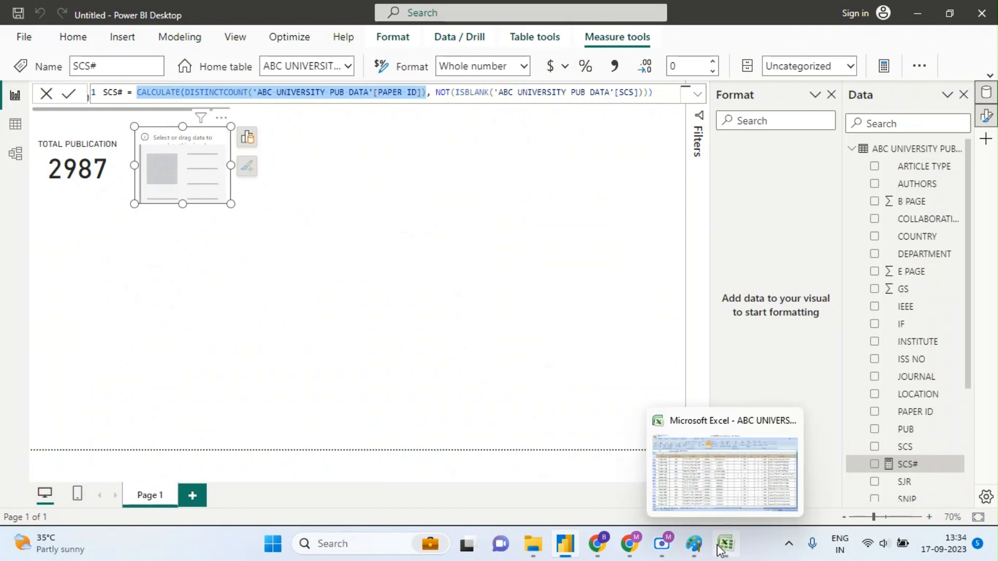
{"action": "left_click", "coordinate": [721, 512]}
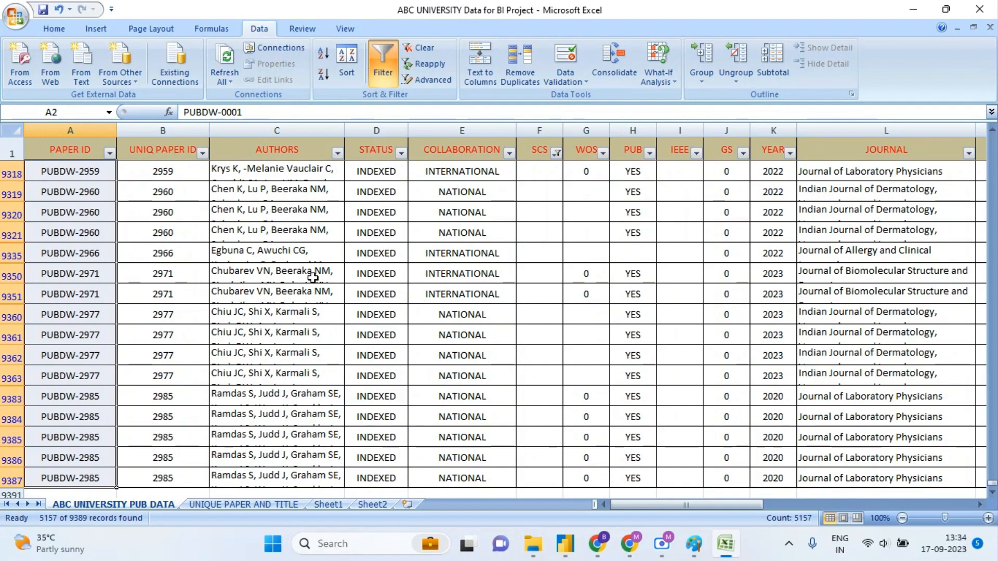
{"action": "left_click", "coordinate": [482, 251]}
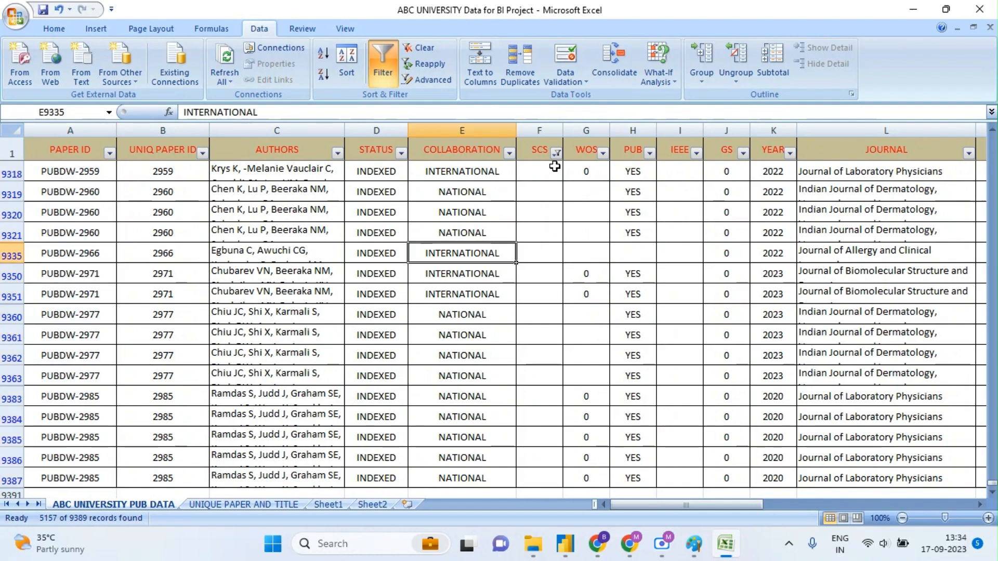
Step: Show all SCS values again and select every PAPER ID entry from A2 down to check the count
{"action": "left_click", "coordinate": [556, 152]}
{"action": "left_click", "coordinate": [464, 271]}
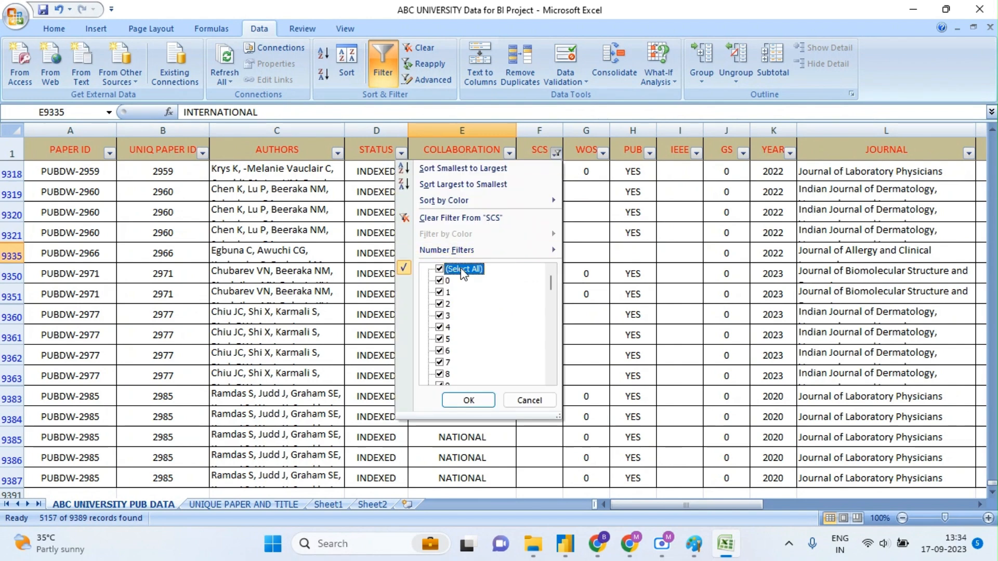
{"action": "left_click", "coordinate": [468, 398]}
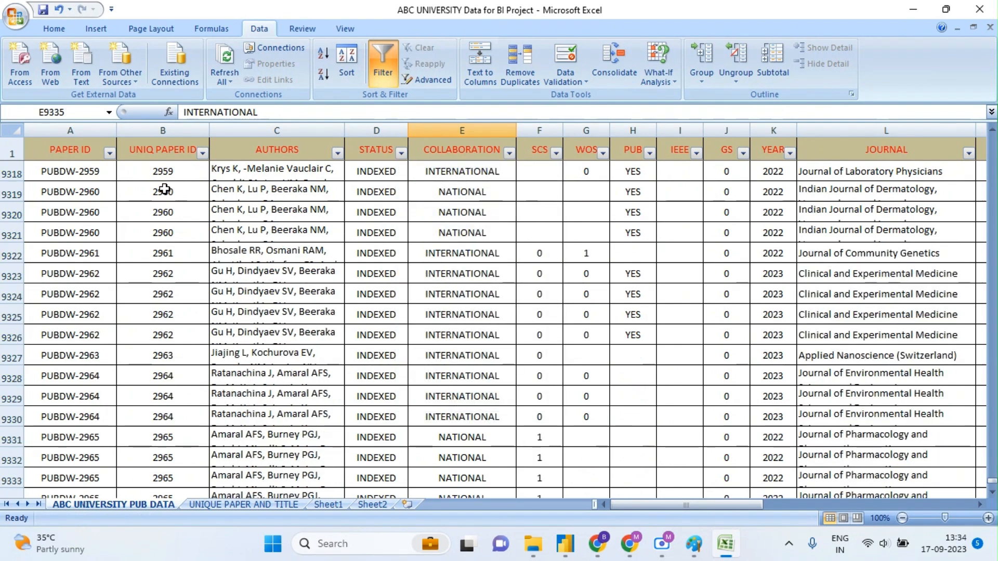
{"action": "left_click", "coordinate": [82, 151]}
{"action": "key", "text": "ctrl+Home"}
{"action": "key", "text": "ctrl+shift+Down"}
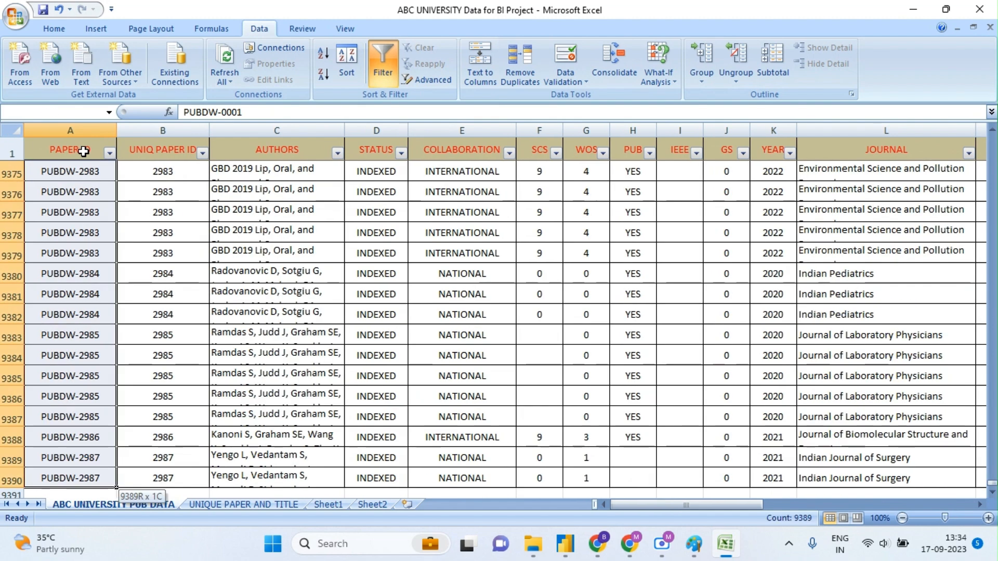
Step: Record the total row count 9389 in cell H1336 of Sheet2
{"action": "left_click", "coordinate": [368, 506]}
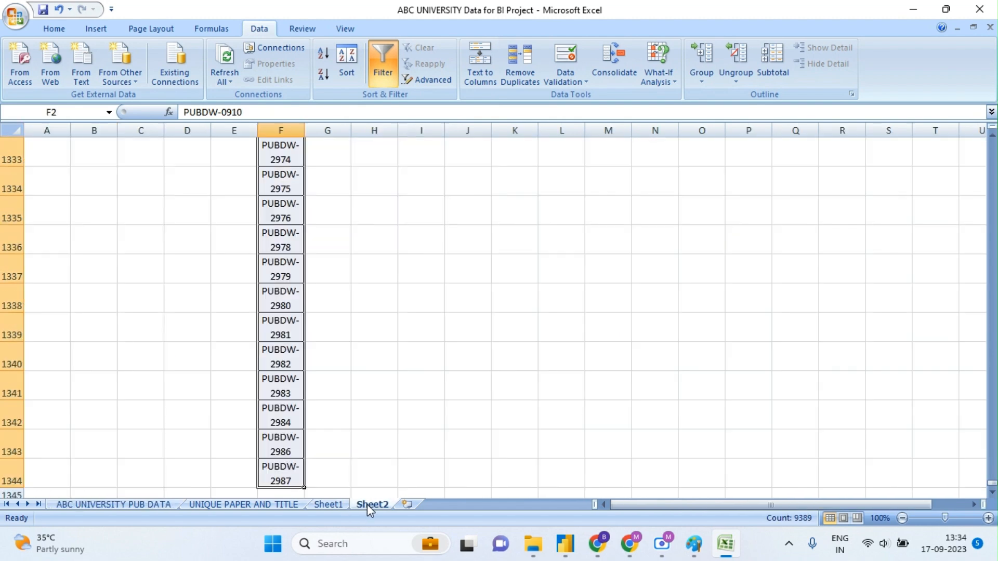
{"action": "left_click", "coordinate": [382, 237]}
{"action": "type", "text": "9389"}
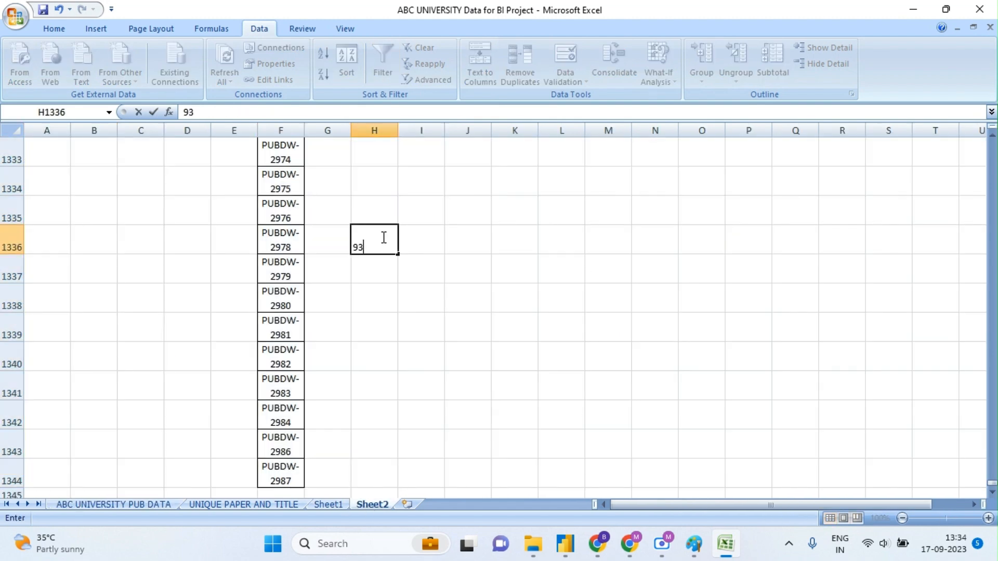
Step: Return to the ABC UNIVERSITY PUB DATA sheet and filter the SCS column to show only blank cells
{"action": "left_click", "coordinate": [161, 506]}
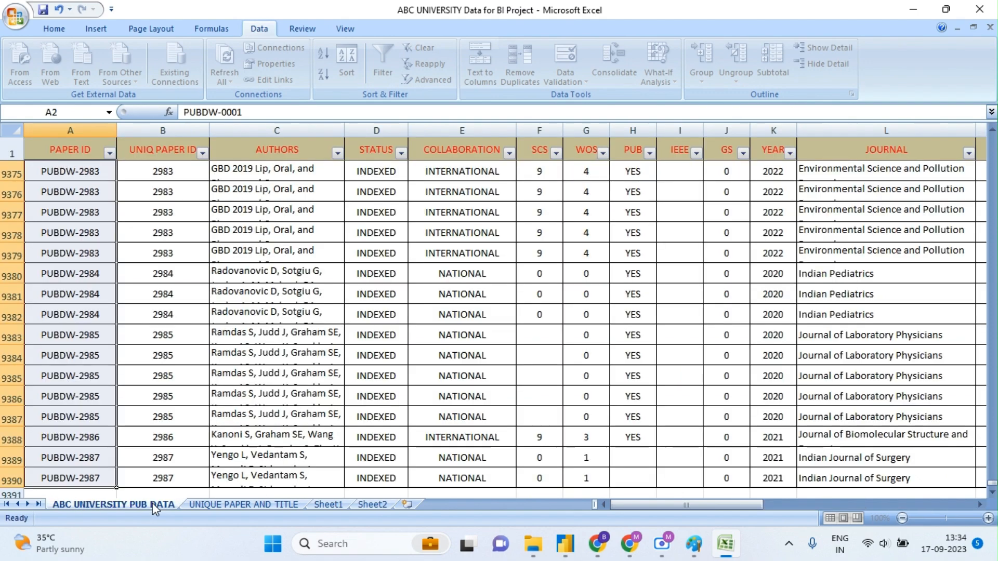
{"action": "left_click", "coordinate": [462, 274]}
{"action": "left_click", "coordinate": [556, 152]}
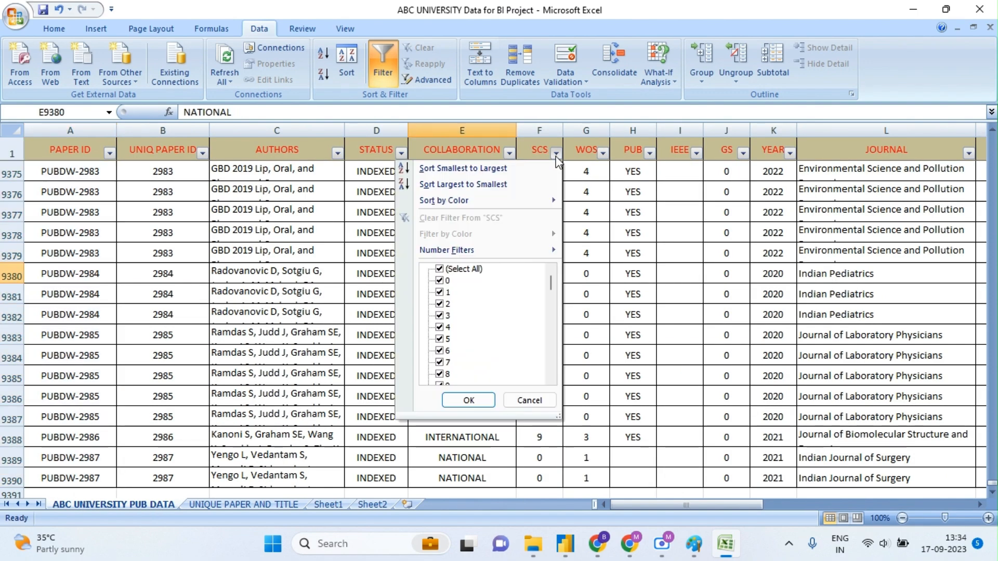
{"action": "left_click", "coordinate": [470, 269]}
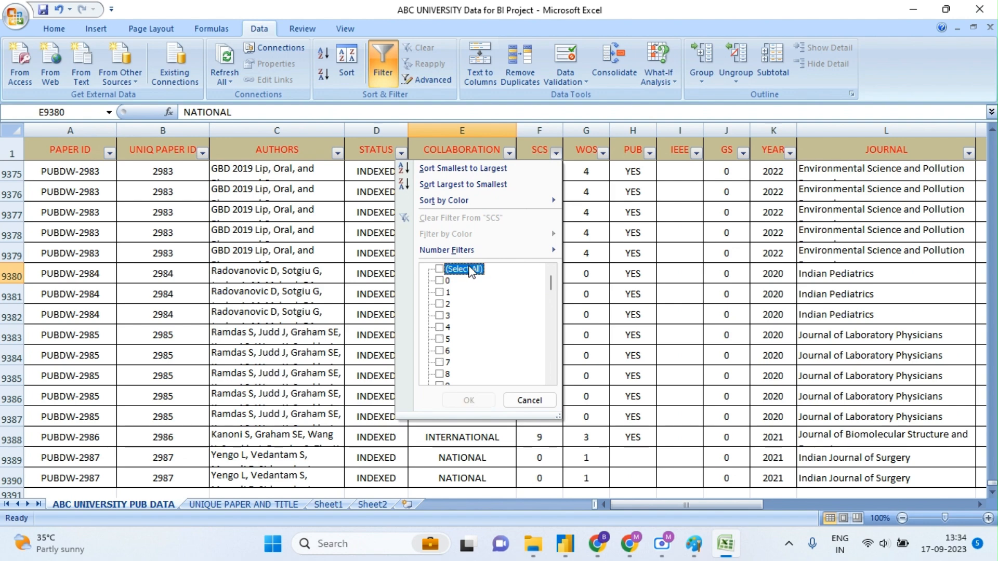
{"action": "left_click_drag", "start_coordinate": [554, 288], "coordinate": [550, 378]}
{"action": "left_click", "coordinate": [457, 374]}
{"action": "left_click", "coordinate": [467, 400]}
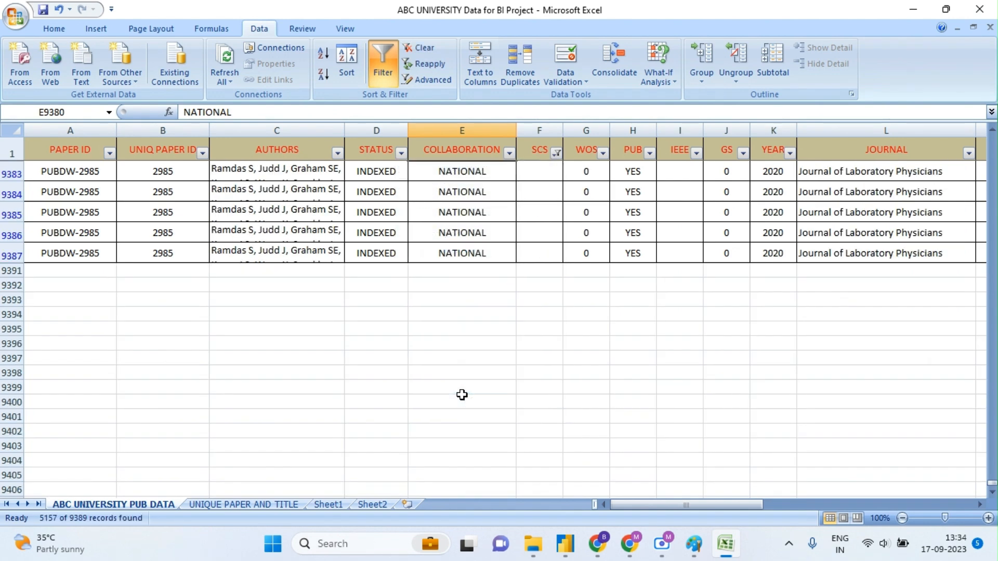
Step: Select the PAPER ID entries of the blank-SCS rows from A2 down to check their count
{"action": "left_click", "coordinate": [89, 149]}
{"action": "key", "text": "Down"}
{"action": "key", "text": "Up"}
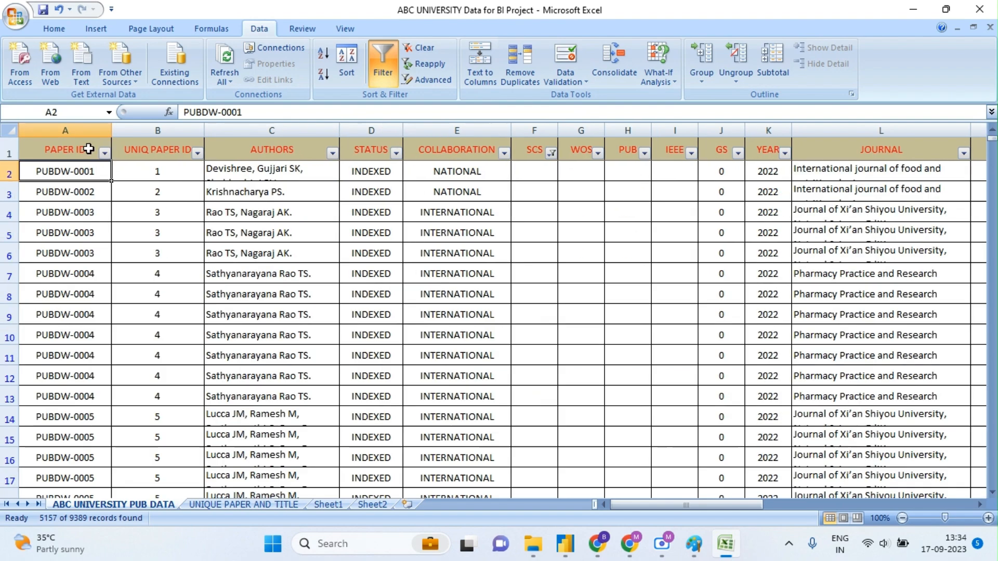
{"action": "key", "text": "Down"}
{"action": "key", "text": "ctrl+shift+Down"}
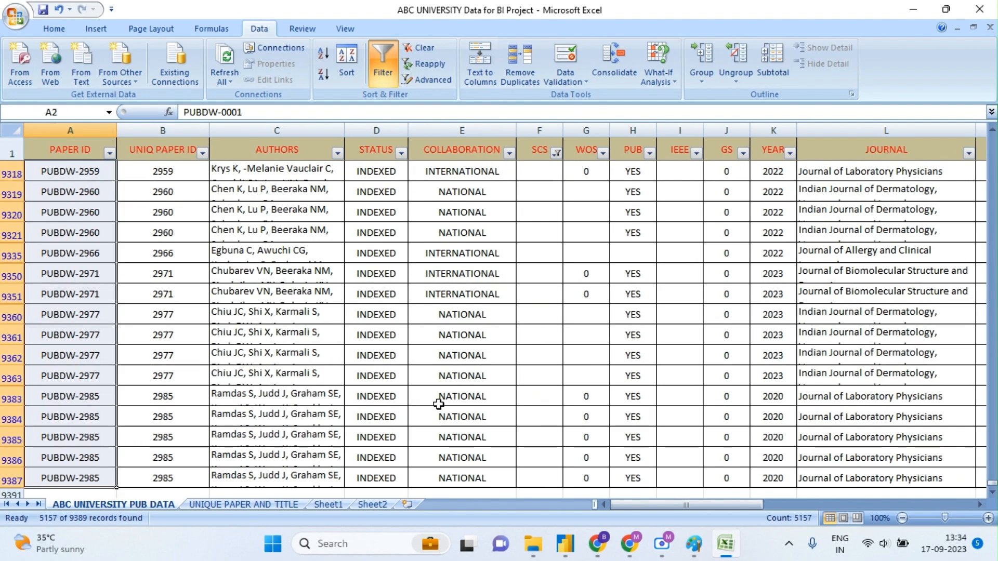
Step: Record the blank-SCS row count 5157 in cell I1336 of Sheet2
{"action": "left_click", "coordinate": [367, 508]}
{"action": "left_click", "coordinate": [416, 248]}
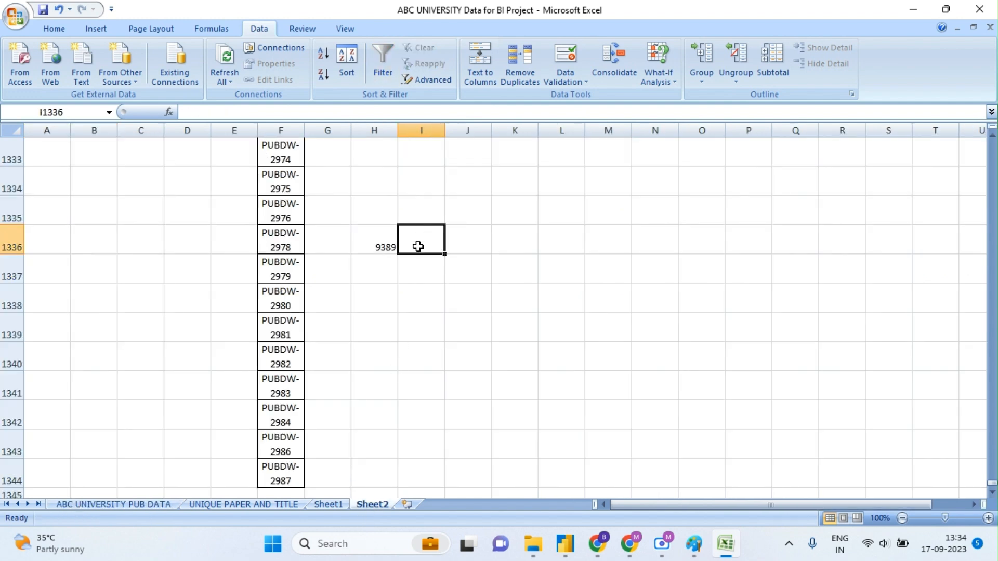
{"action": "type", "text": "515"}
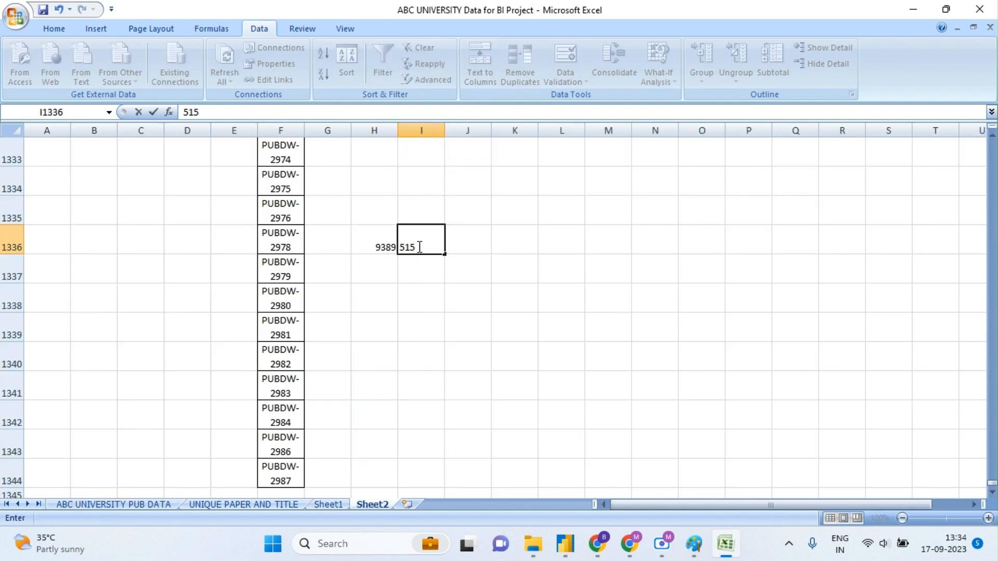
{"action": "type", "text": "7"}
{"action": "key", "text": "Tab"}
Step: Subtract the blank-SCS count from the total in J1336 with the formula =H1336-I1336, and select the result
{"action": "type", "text": "="}
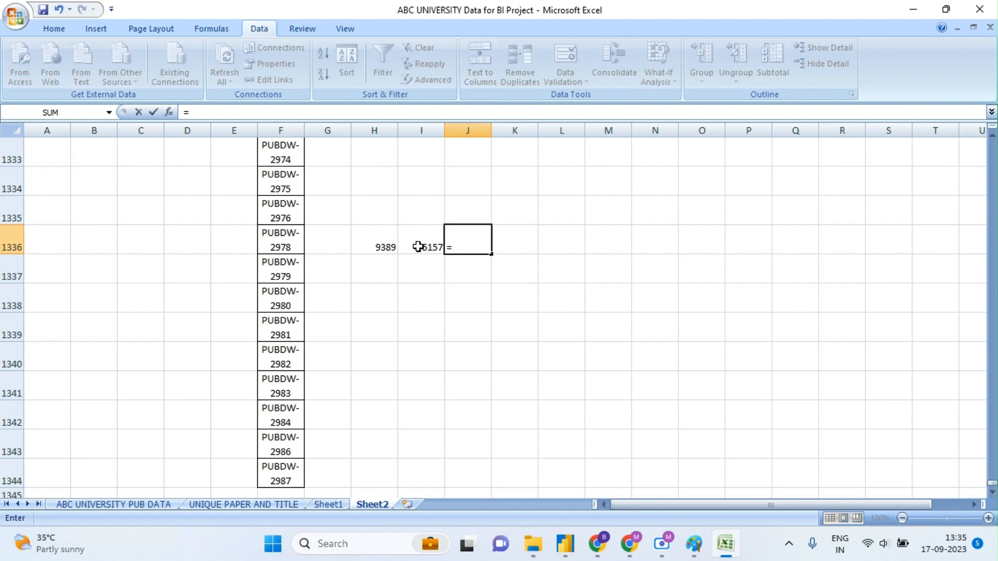
{"action": "left_click", "coordinate": [374, 245]}
{"action": "type", "text": "-"}
{"action": "left_click", "coordinate": [411, 246]}
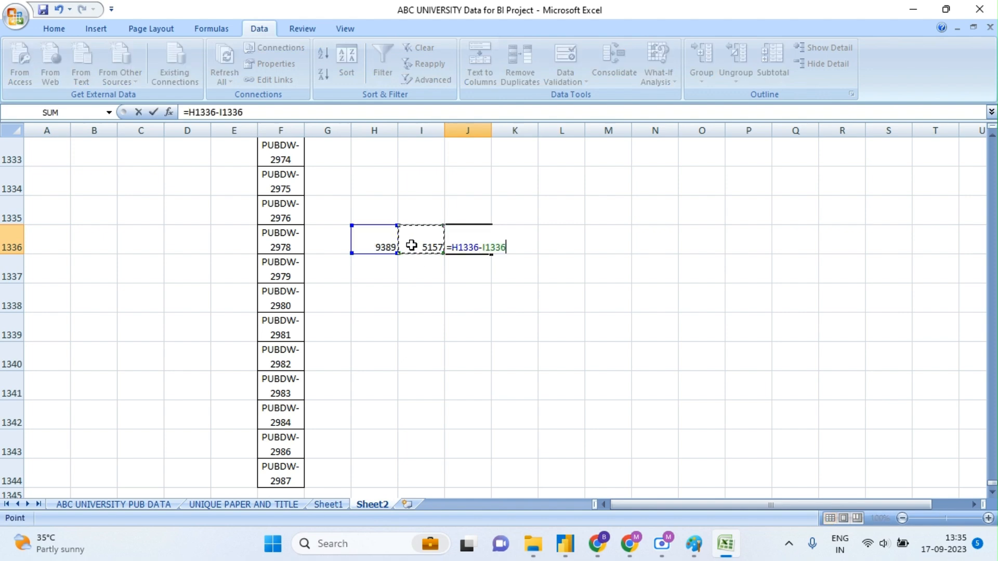
{"action": "key", "text": "Return"}
{"action": "left_click", "coordinate": [470, 243]}
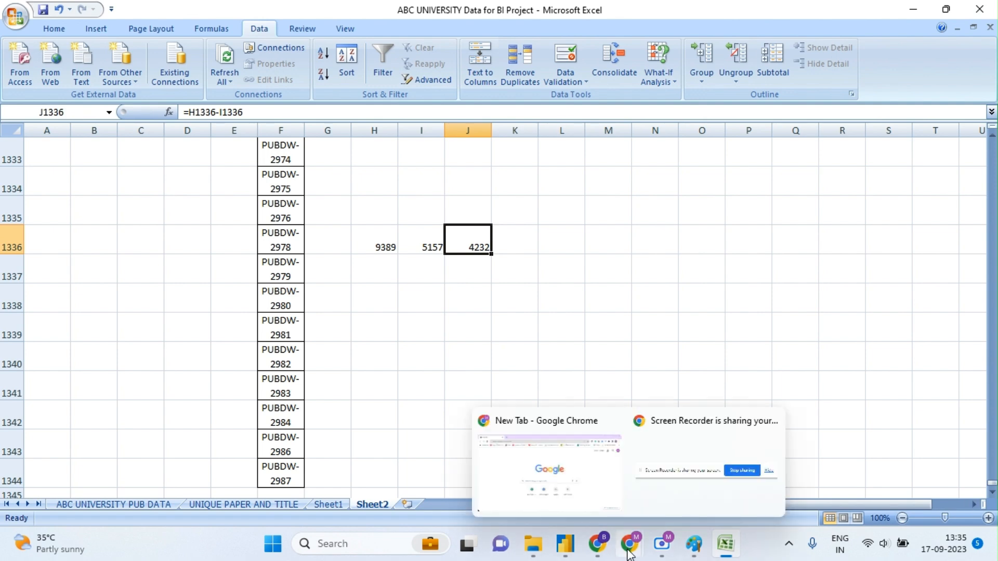
Step: Switch to Power BI and review the CALCULATE and DISTINCTCOUNT parts of the SCS# formula
{"action": "mouse_move", "coordinate": [609, 555]}
{"action": "mouse_move", "coordinate": [566, 543]}
{"action": "left_click", "coordinate": [553, 486]}
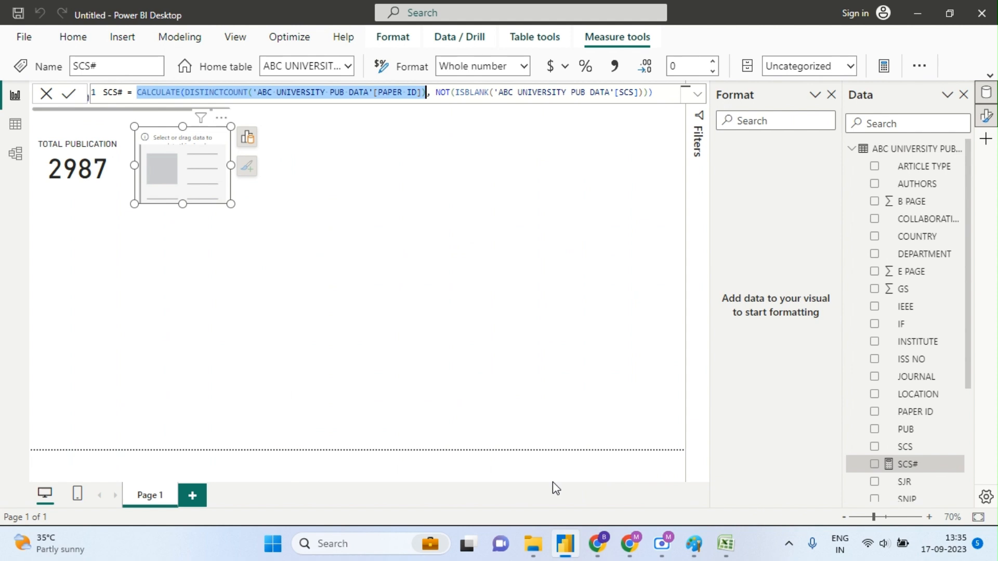
{"action": "double_click", "coordinate": [140, 93]}
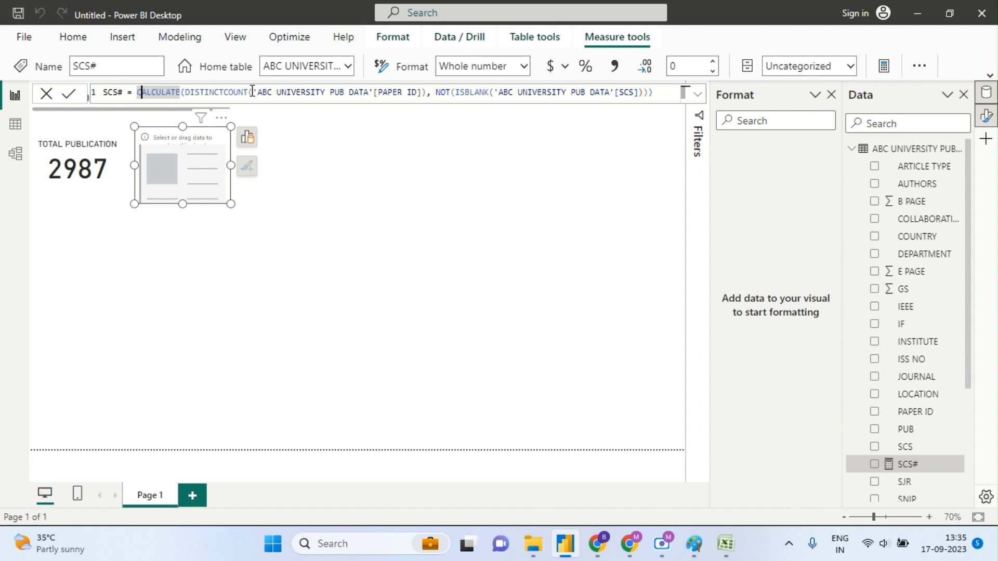
{"action": "left_click_drag", "start_coordinate": [253, 93], "coordinate": [186, 92]}
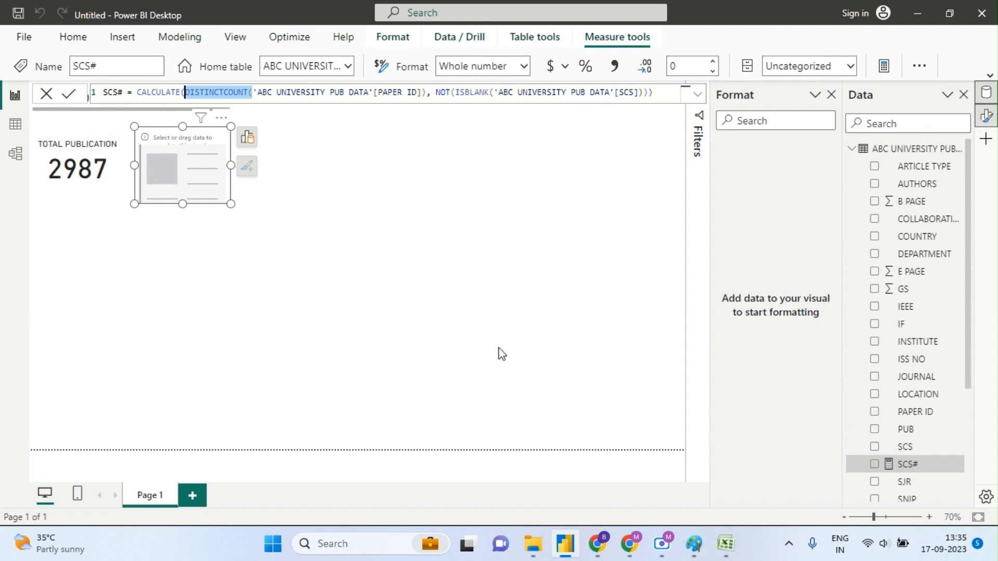
Step: Switch to Excel and select the unique paper IDs in column F of Sheet2, from F1344 up, to check their count
{"action": "left_click", "coordinate": [725, 542]}
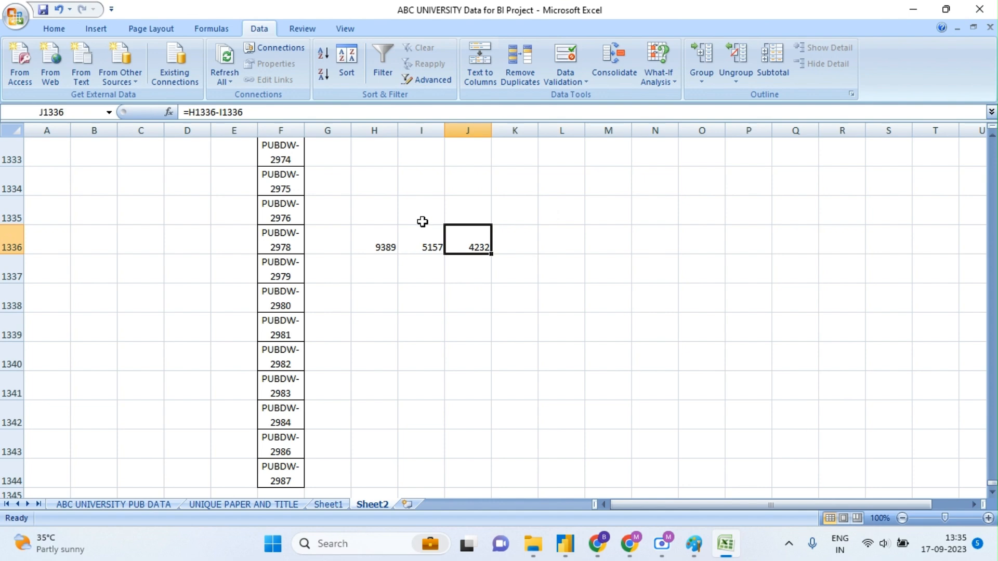
{"action": "left_click", "coordinate": [282, 470]}
{"action": "key", "text": "ctrl+shift+Up"}
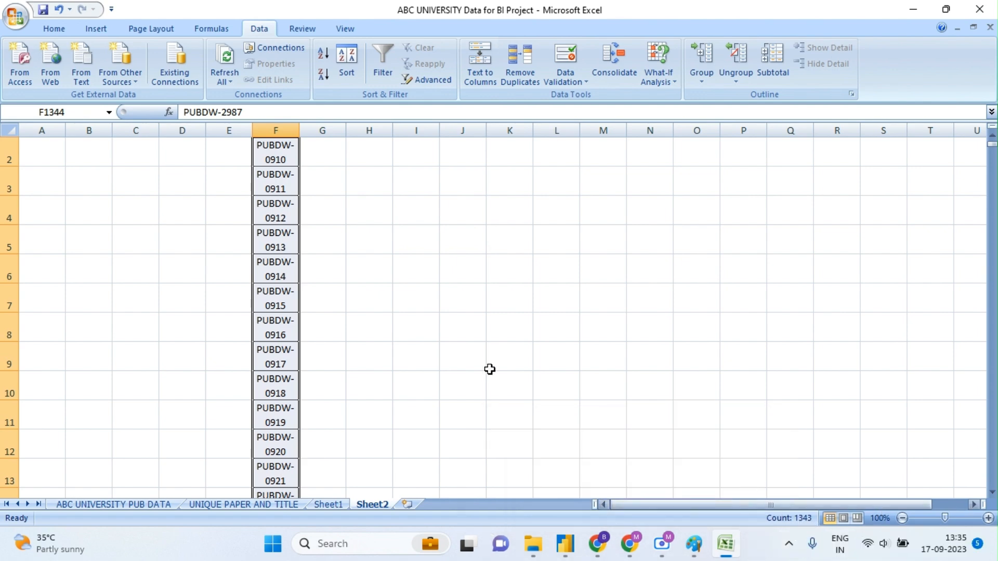
Step: Switch back to Power BI and add the SCS# measure to the empty card beside TOTAL PUBLICATION
{"action": "key", "text": "alt+Tab"}
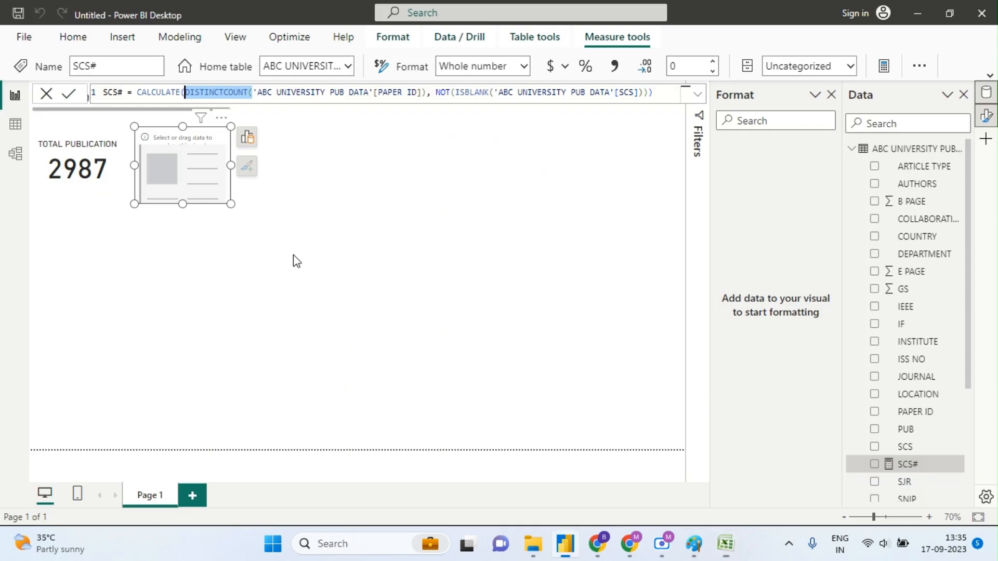
{"action": "left_click", "coordinate": [198, 173]}
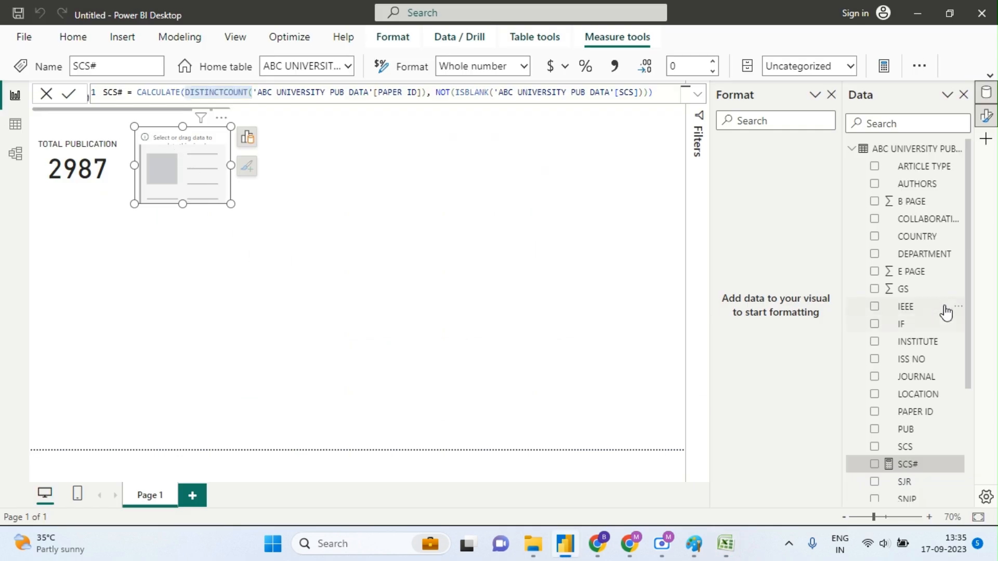
{"action": "left_click_drag", "start_coordinate": [973, 304], "coordinate": [969, 350]}
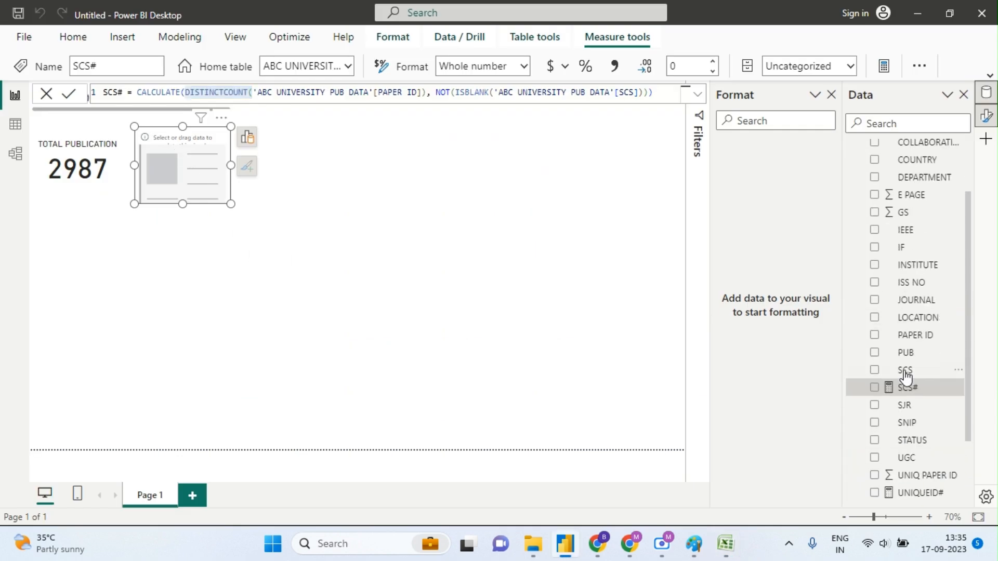
{"action": "left_click", "coordinate": [875, 389]}
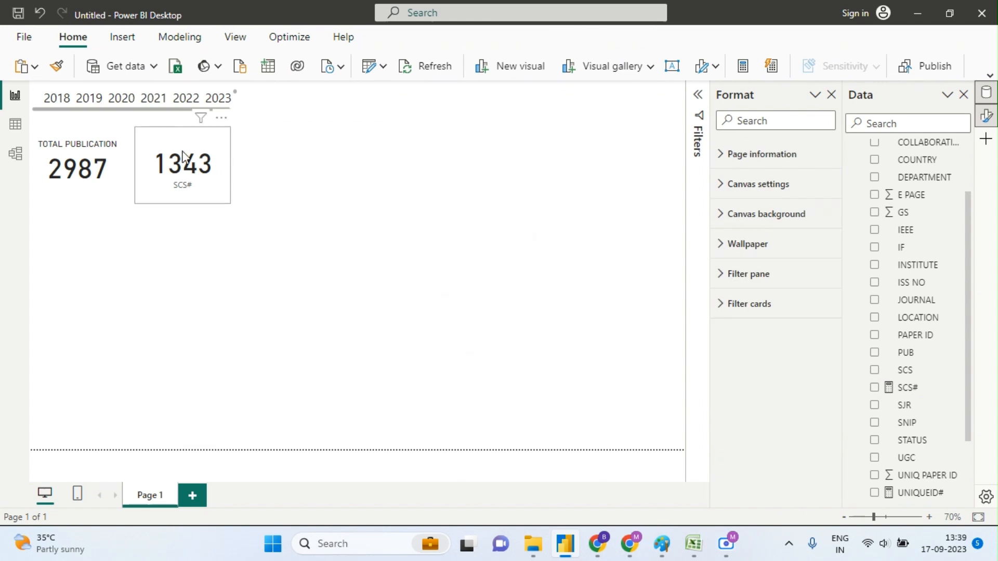
Step: Turn on the SCS# card's title and, after checking the reference image in Paint, enter SCS as the title text
{"action": "left_click", "coordinate": [183, 157]}
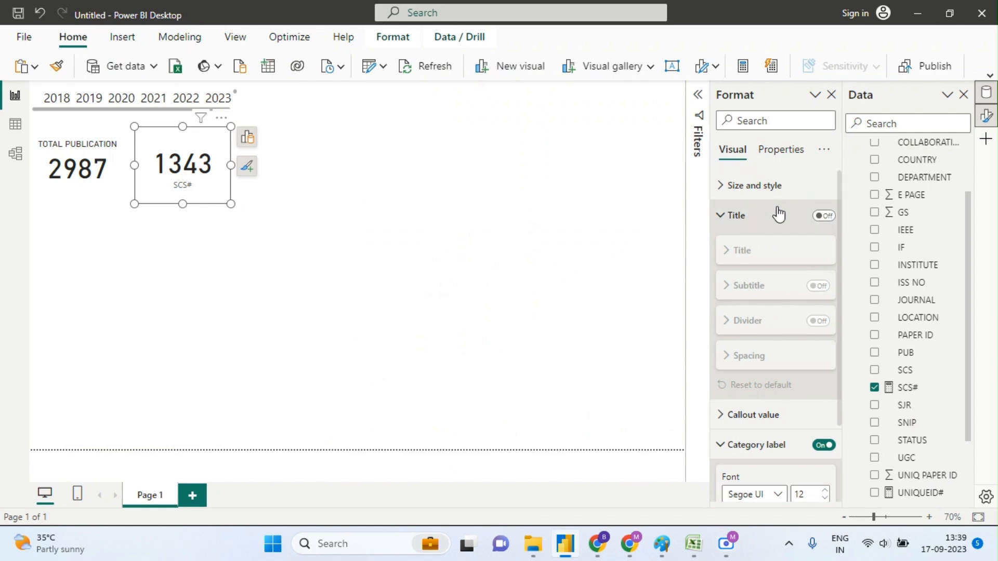
{"action": "left_click", "coordinate": [820, 217]}
{"action": "left_click", "coordinate": [760, 286]}
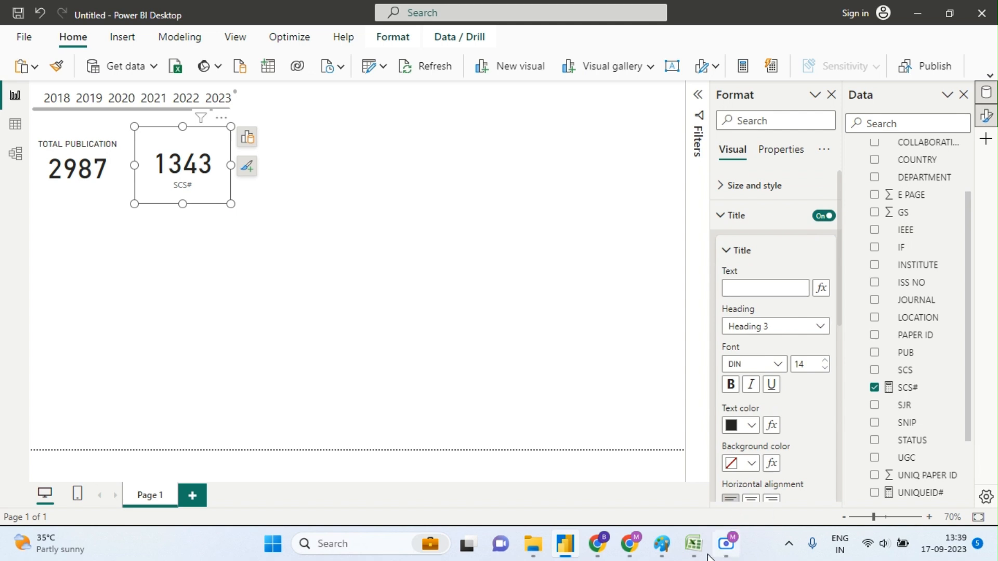
{"action": "left_click", "coordinate": [661, 544]}
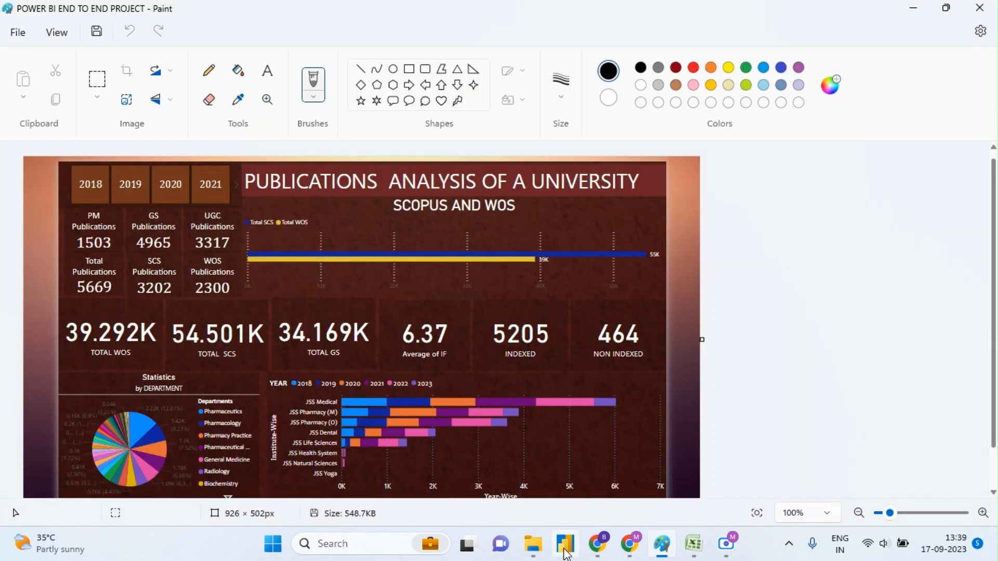
{"action": "mouse_move", "coordinate": [565, 554]}
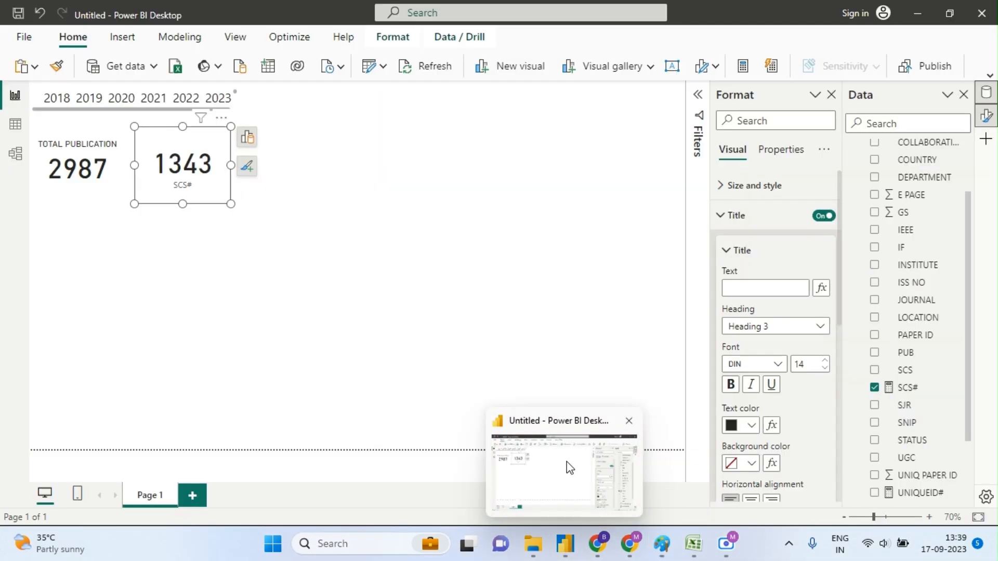
{"action": "left_click", "coordinate": [566, 462]}
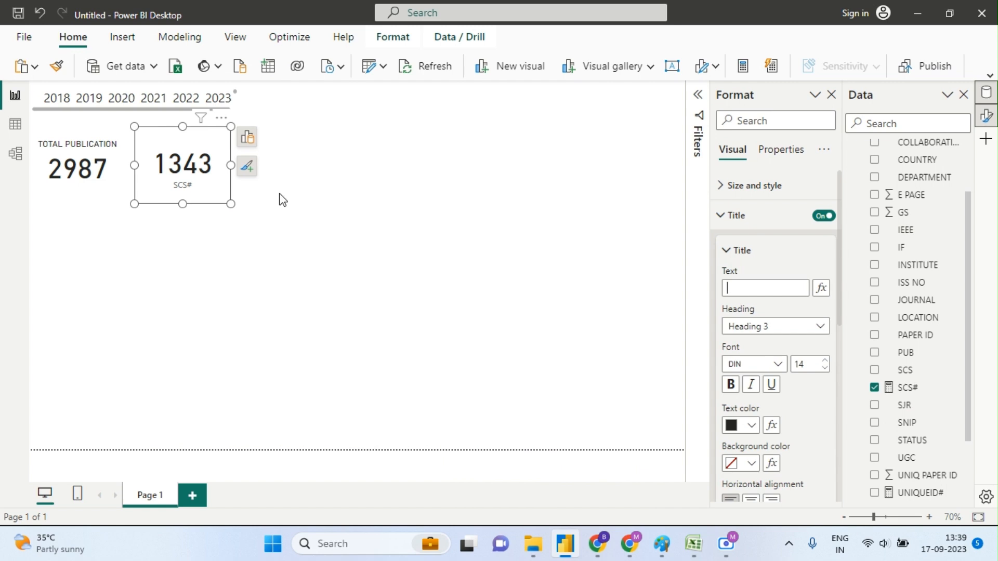
{"action": "type", "text": "CS"}
{"action": "type", "text": "S"}
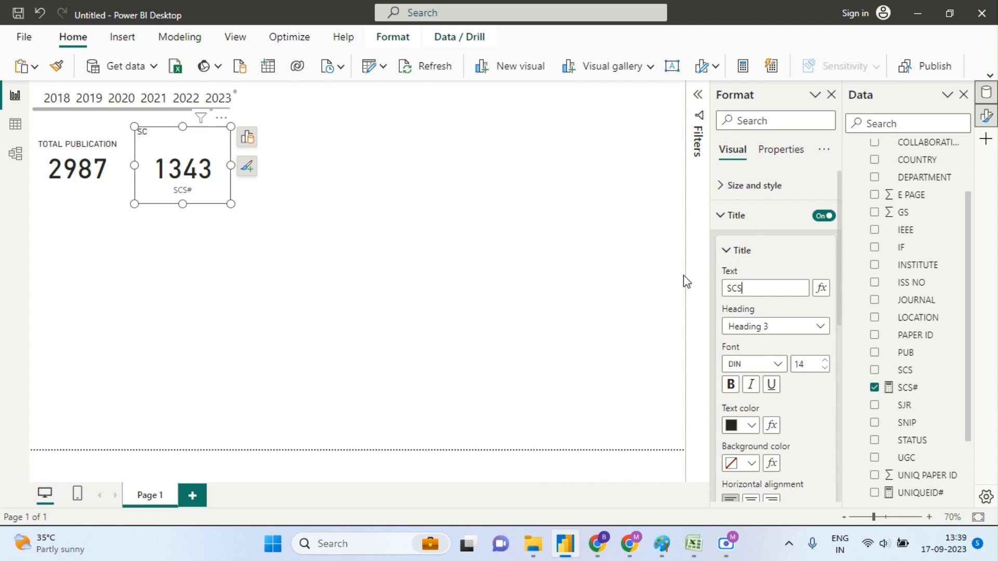
Step: Complete the second card's title as SCS PUBLICATIONS and center it horizontally
{"action": "type", "text": " PUBLICATIONS"}
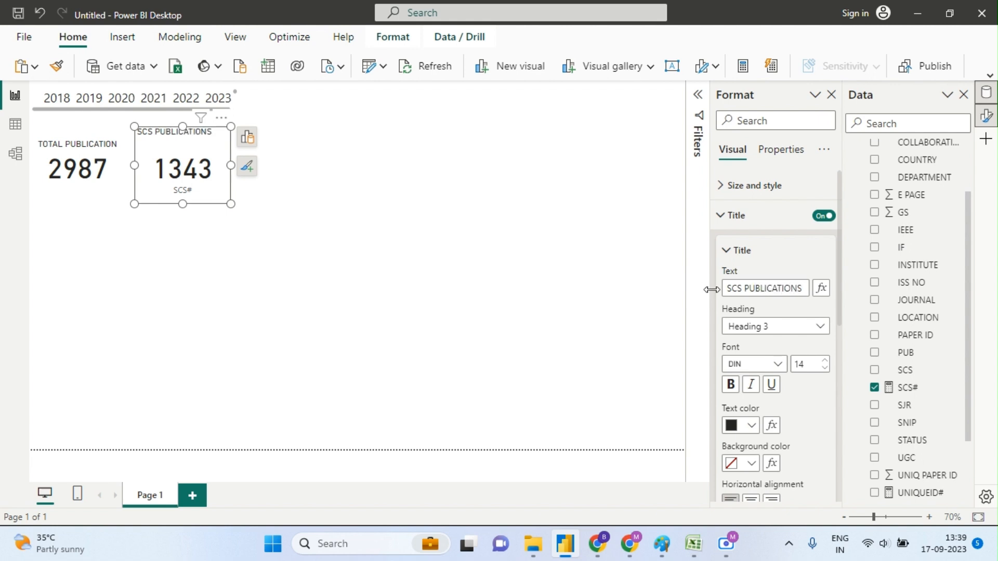
{"action": "left_click", "coordinate": [758, 499]}
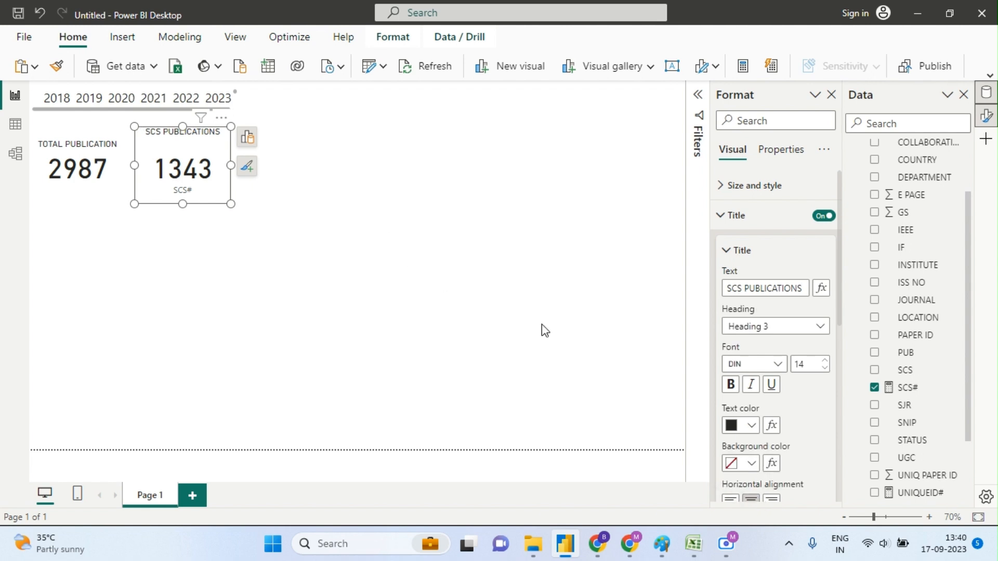
Step: Turn off the category label on the SCS PUBLICATIONS card and deselect the card
{"action": "left_click_drag", "start_coordinate": [839, 311], "coordinate": [843, 375]}
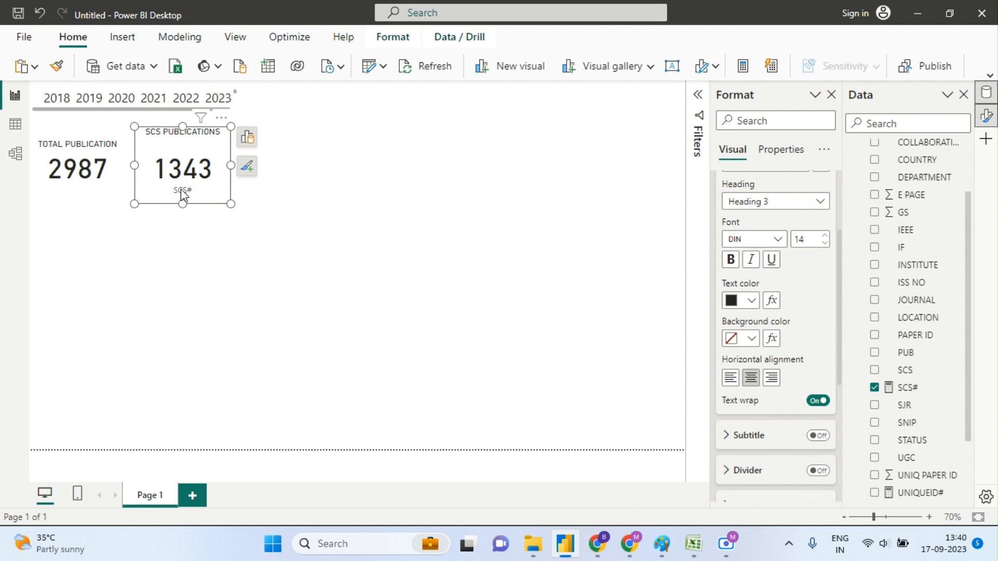
{"action": "left_click_drag", "start_coordinate": [842, 344], "coordinate": [839, 444]}
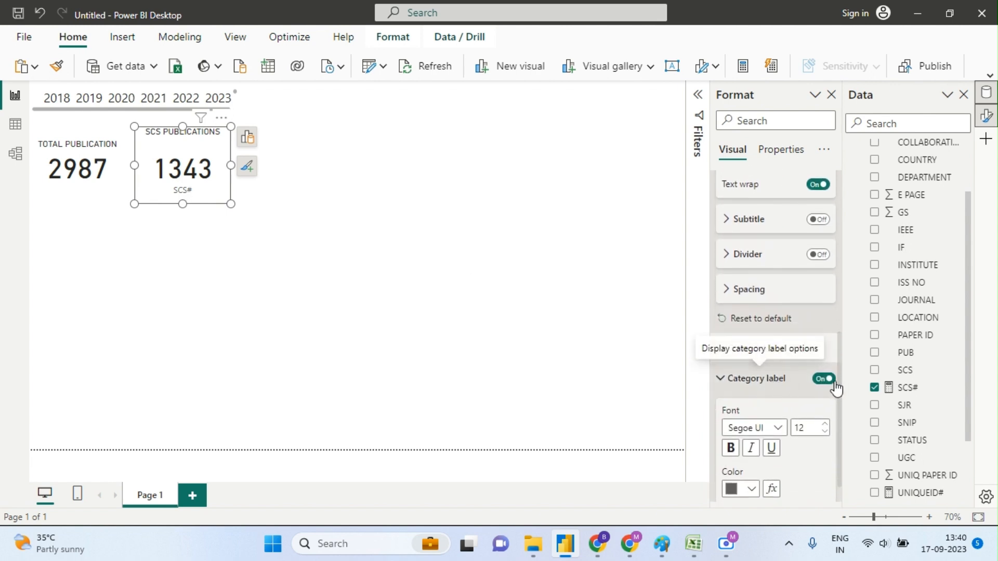
{"action": "left_click_drag", "start_coordinate": [842, 405], "coordinate": [838, 467]}
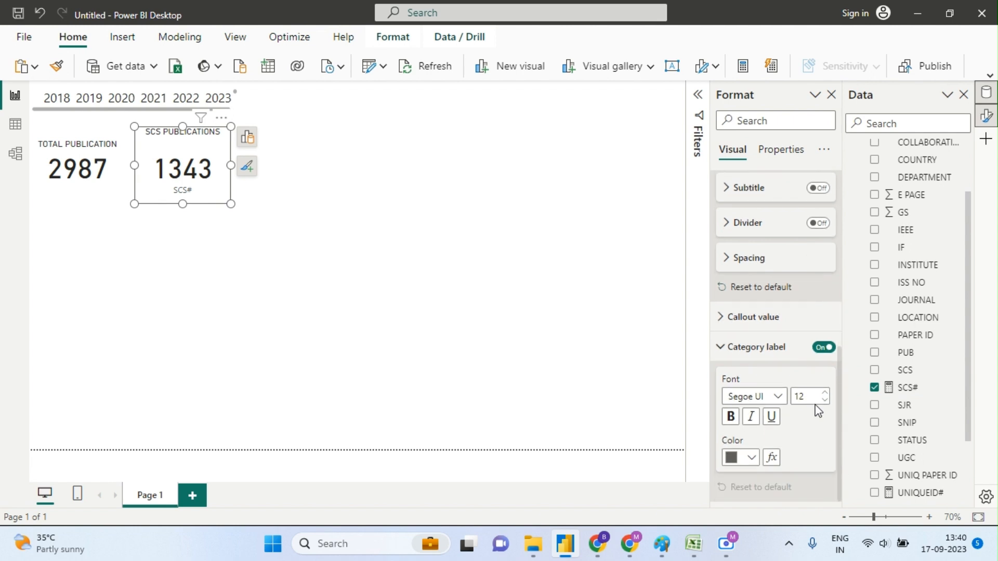
{"action": "left_click", "coordinate": [821, 348]}
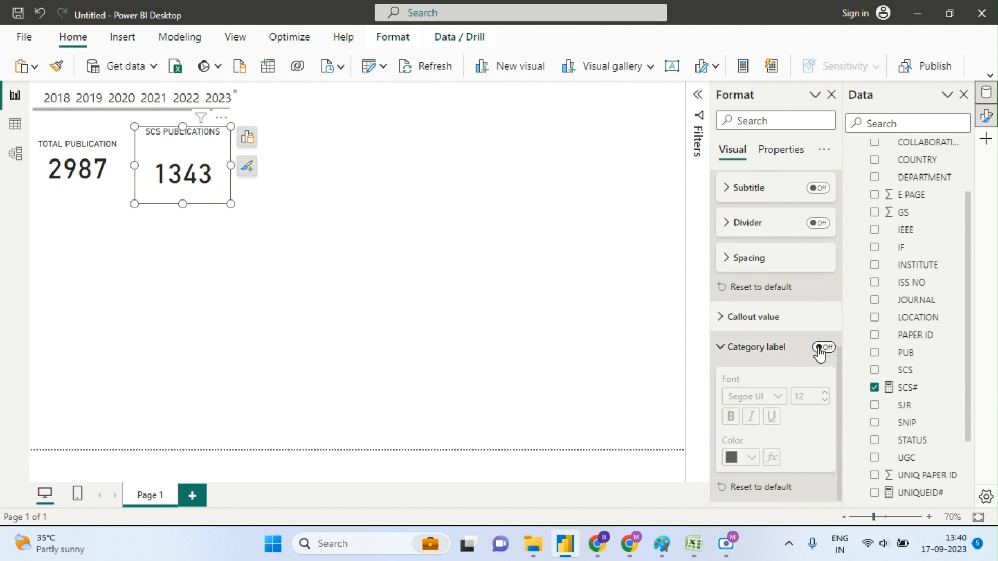
{"action": "left_click", "coordinate": [283, 258]}
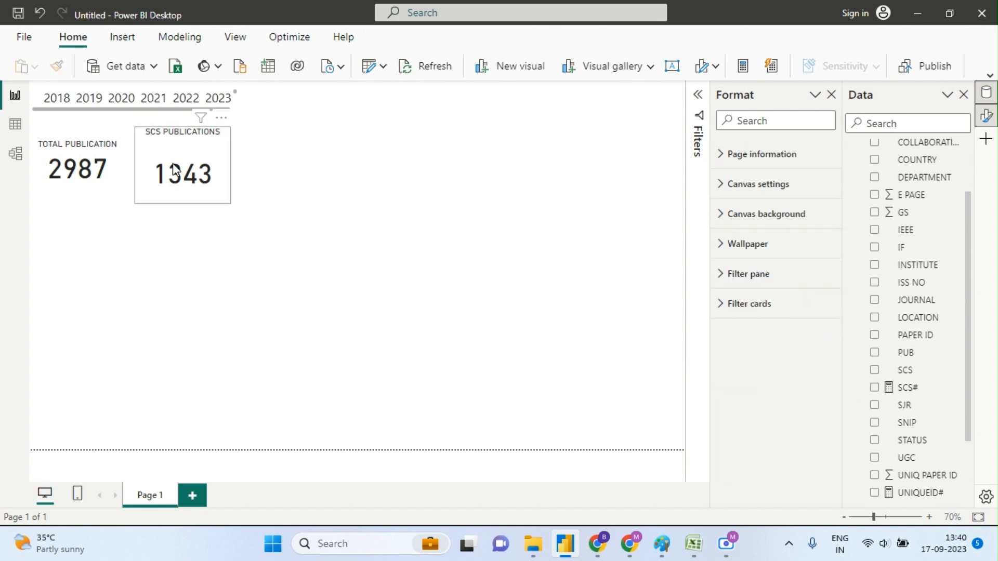
Step: Move the SCS PUBLICATIONS card closer to the TOTAL PUBLICATION card and shorten it so both cards line up
{"action": "left_click_drag", "start_coordinate": [173, 163], "coordinate": [164, 164]}
{"action": "left_click_drag", "start_coordinate": [173, 203], "coordinate": [171, 160]}
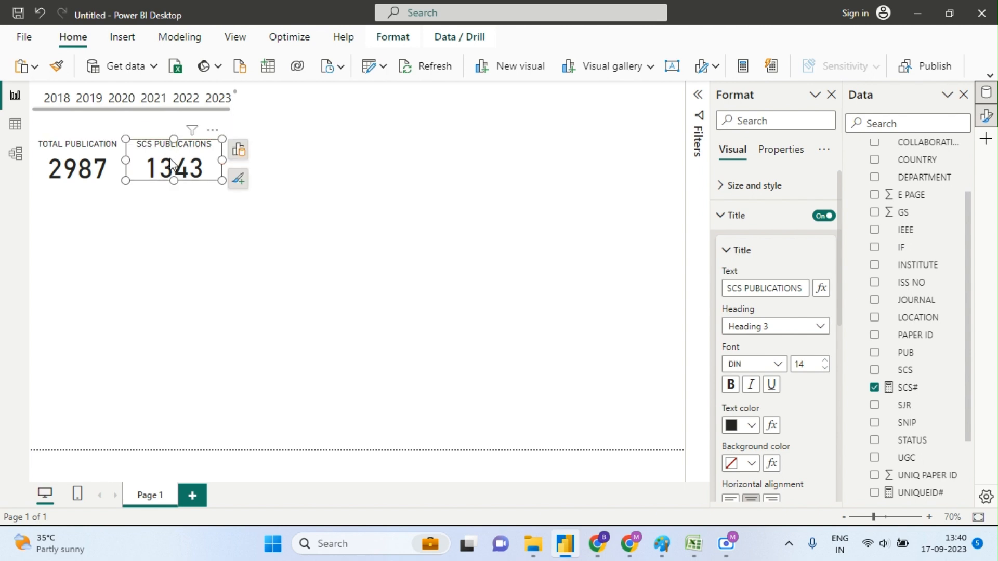
{"action": "left_click", "coordinate": [190, 239]}
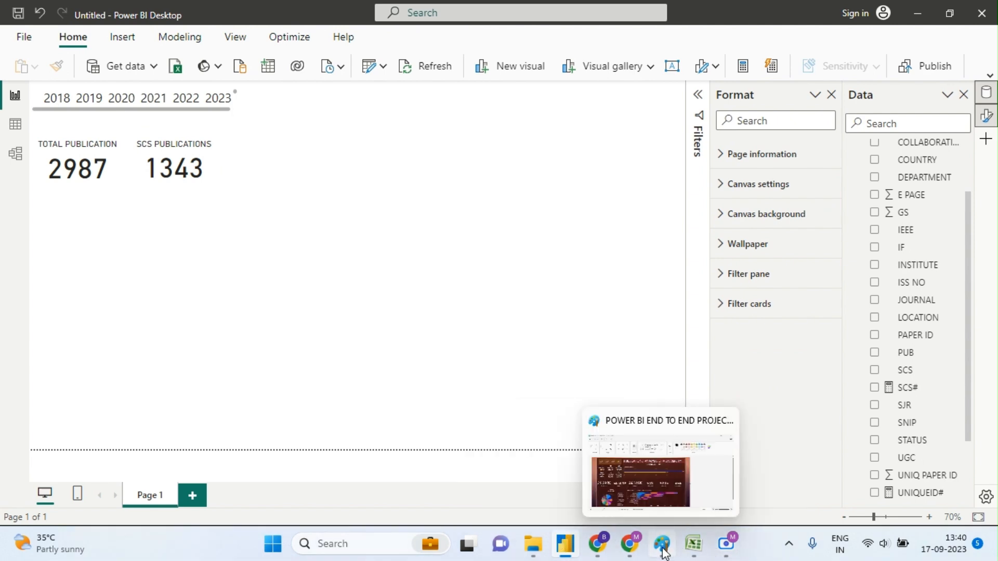
Step: Switch to Paint to check the reference dashboard's publication cards, and return to Power BI Desktop
{"action": "left_click", "coordinate": [640, 462]}
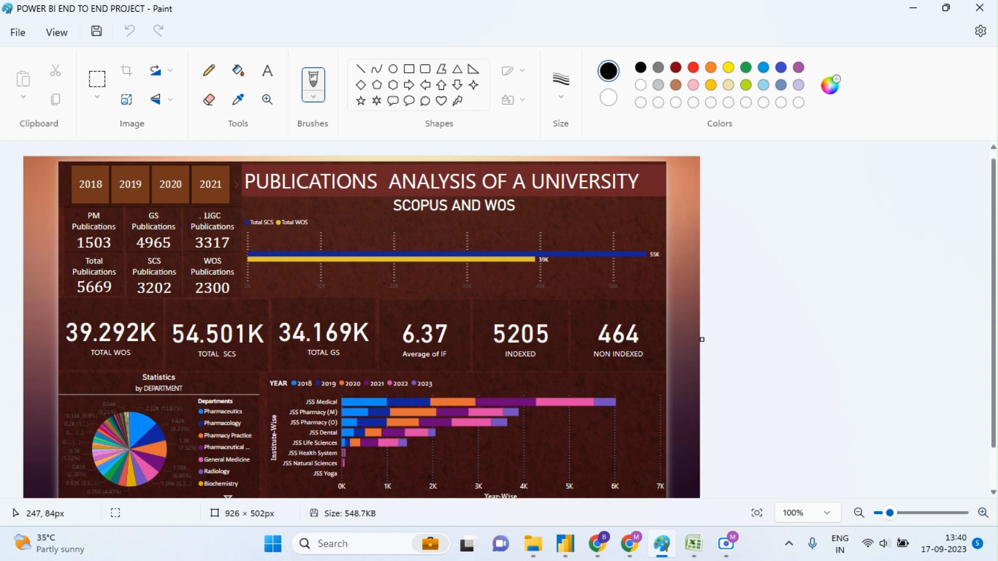
{"action": "mouse_move", "coordinate": [566, 544]}
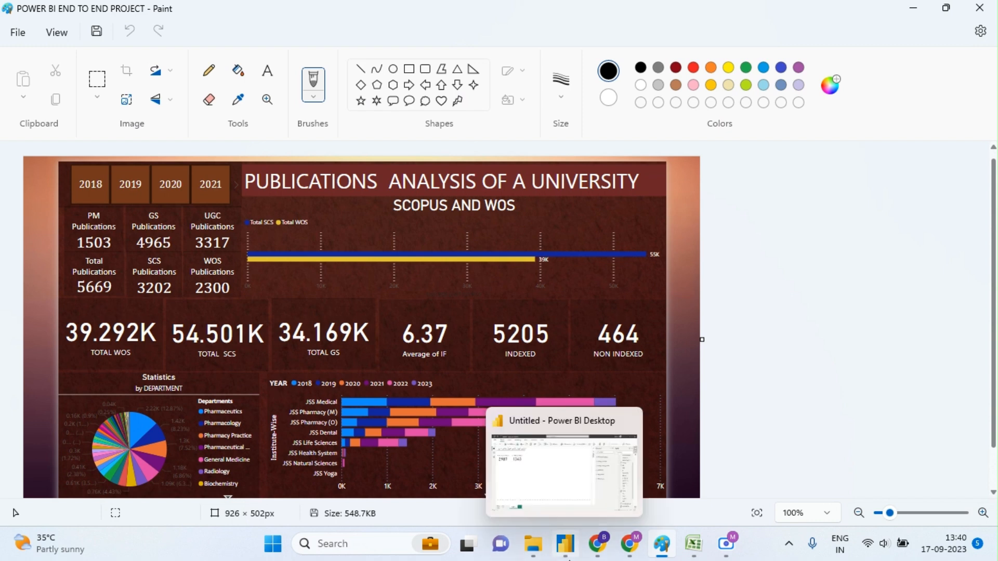
{"action": "left_click", "coordinate": [563, 488]}
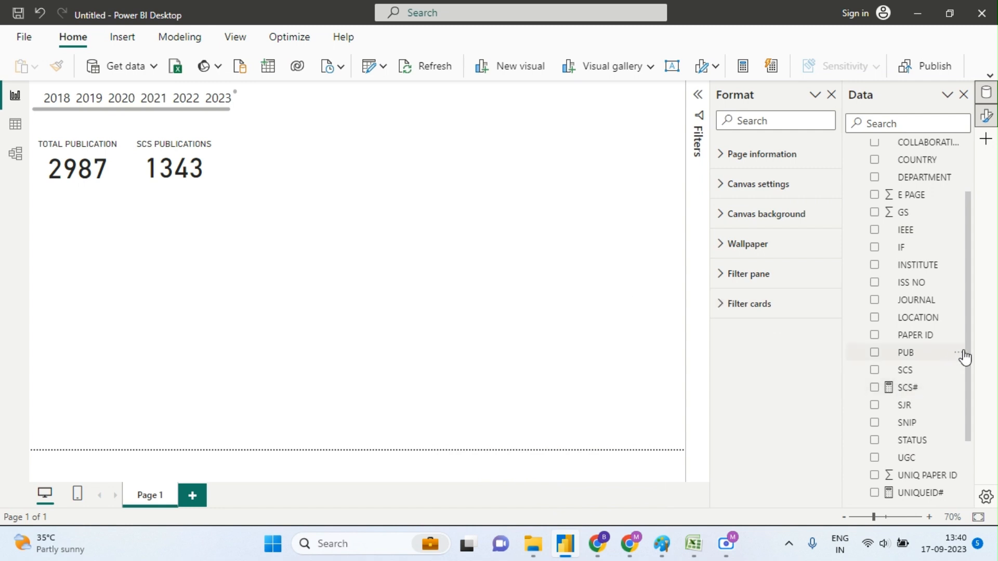
Step: Create a new measure named WOS# in the ABC UNIVERSITY PUB DATA table
{"action": "left_click_drag", "start_coordinate": [968, 355], "coordinate": [966, 428]}
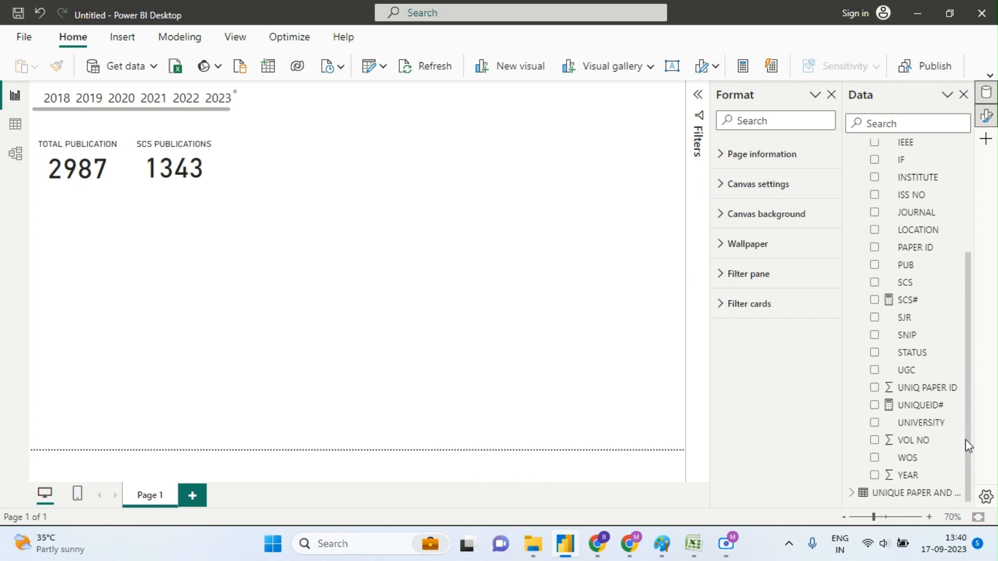
{"action": "left_click", "coordinate": [908, 458]}
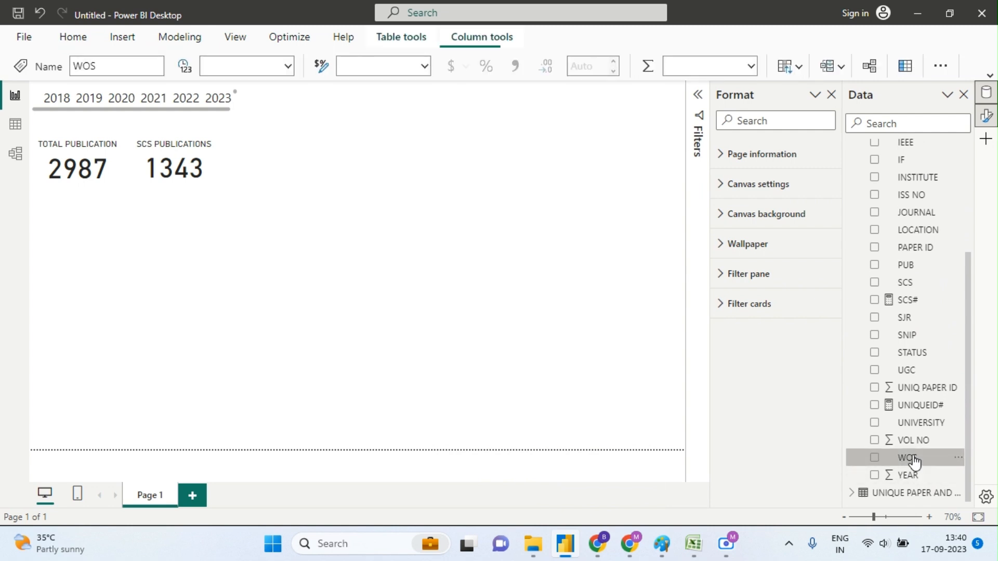
{"action": "left_click_drag", "start_coordinate": [968, 261], "coordinate": [962, 146]}
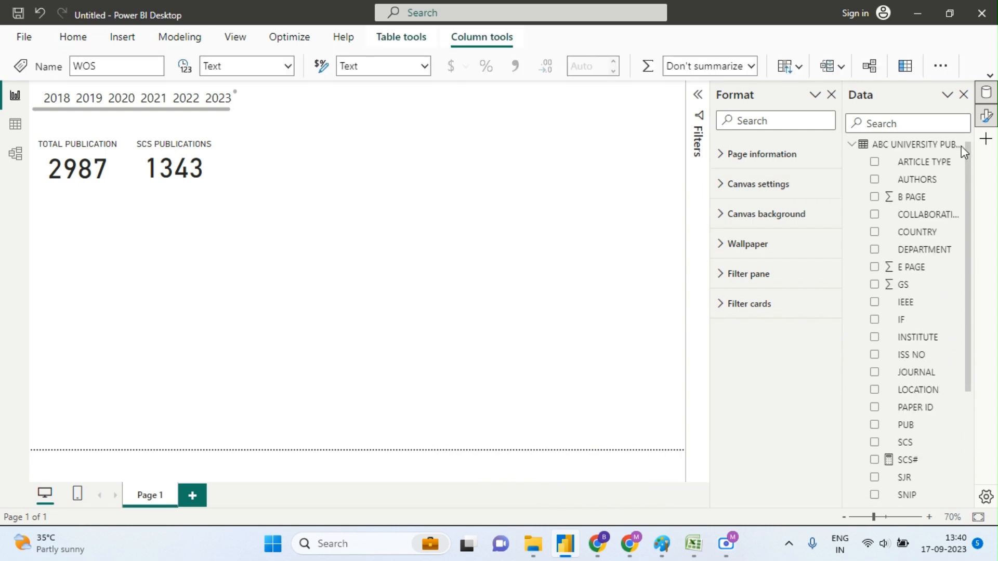
{"action": "right_click", "coordinate": [890, 152]}
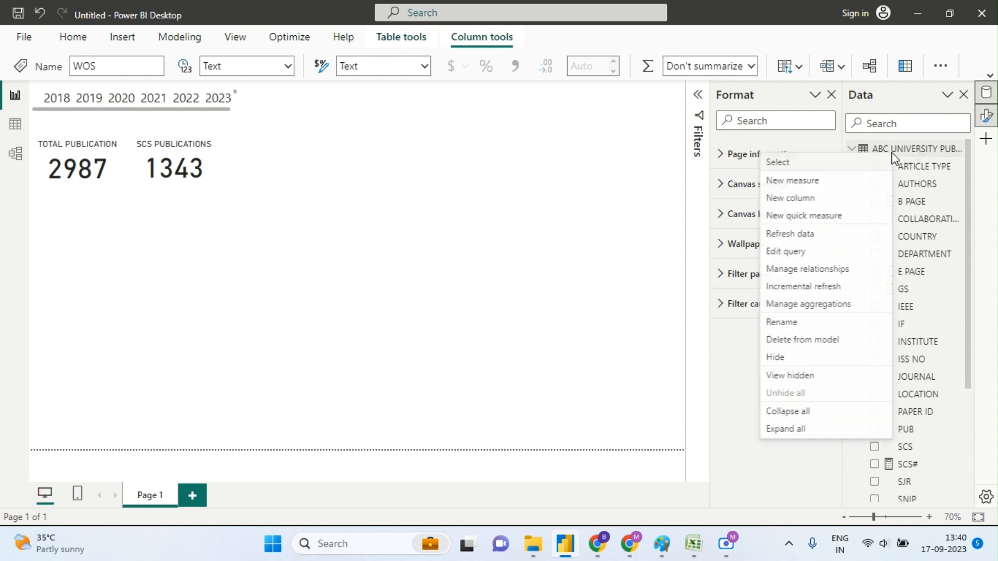
{"action": "left_click", "coordinate": [807, 184]}
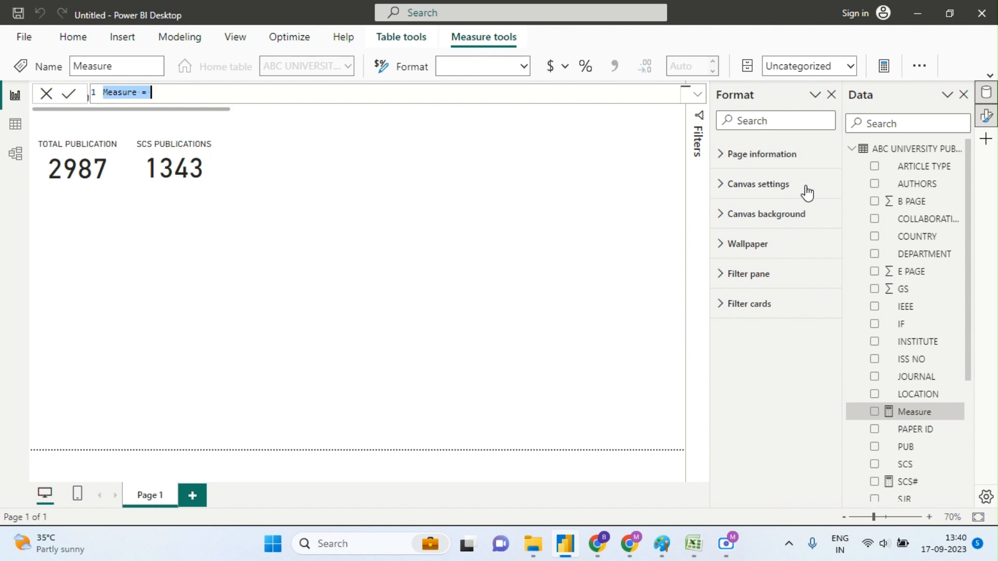
{"action": "left_click", "coordinate": [140, 94]}
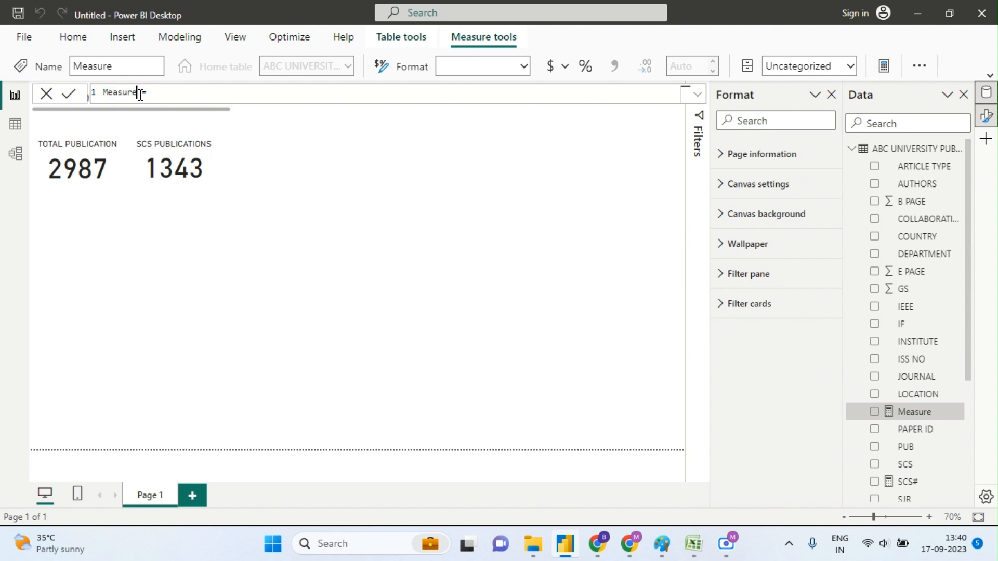
{"action": "key", "text": "BackSpace"}
{"action": "key", "text": "BackSpace"}
{"action": "key", "text": "BackSpace"}
{"action": "key", "text": "BackSpace"}
{"action": "key", "text": "BackSpace"}
{"action": "key", "text": "BackSpace"}
{"action": "key", "text": "BackSpace"}
{"action": "type", "text": "WOS#"}
Step: Start the WOS# formula with CALCULATE over a DISTINCTCOUNT of the PAPER ID column from ABC UNIVERSITY PUB DATA
{"action": "type", "text": "CAL"}
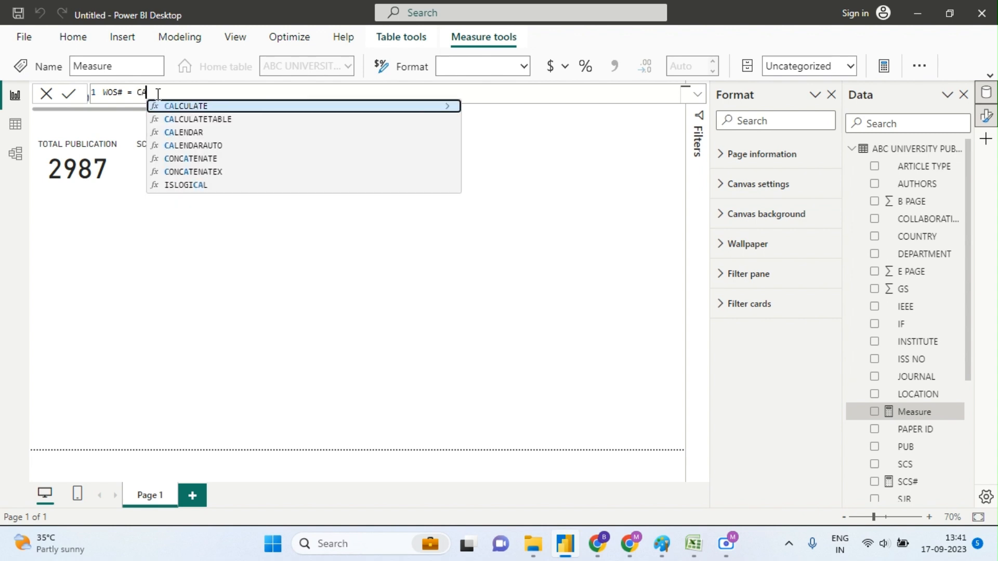
{"action": "left_click", "coordinate": [173, 110]}
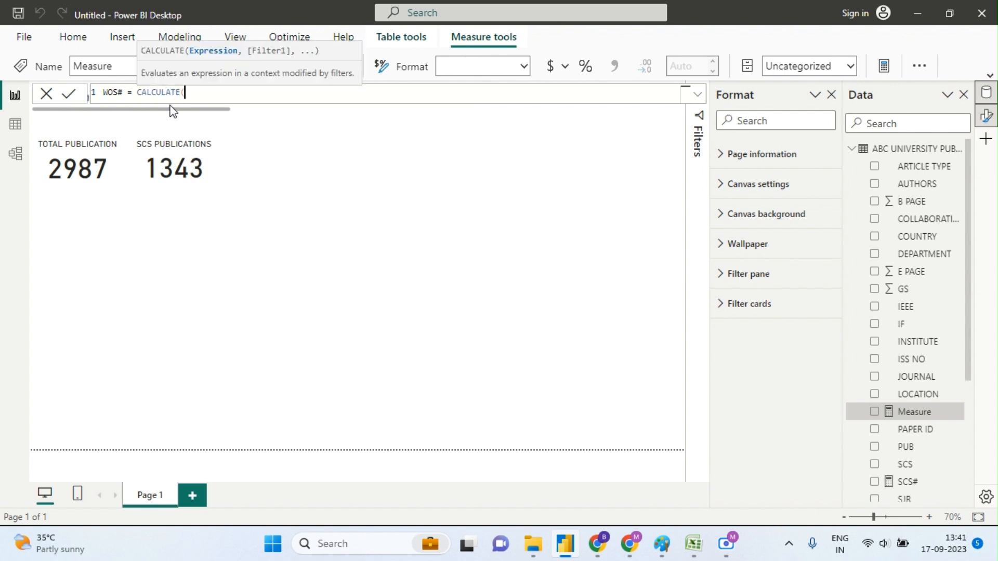
{"action": "type", "text": "DIS"}
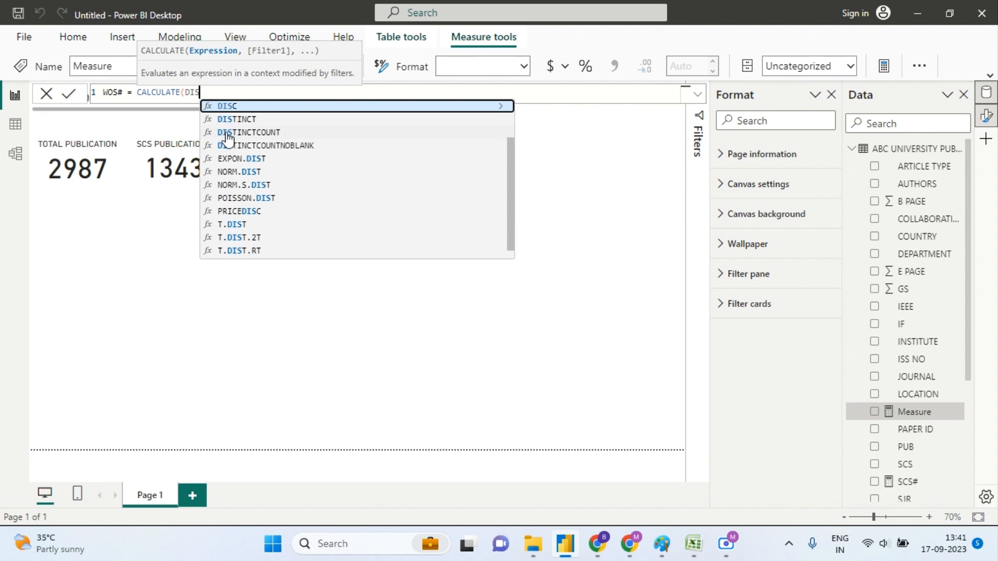
{"action": "left_click", "coordinate": [229, 134]}
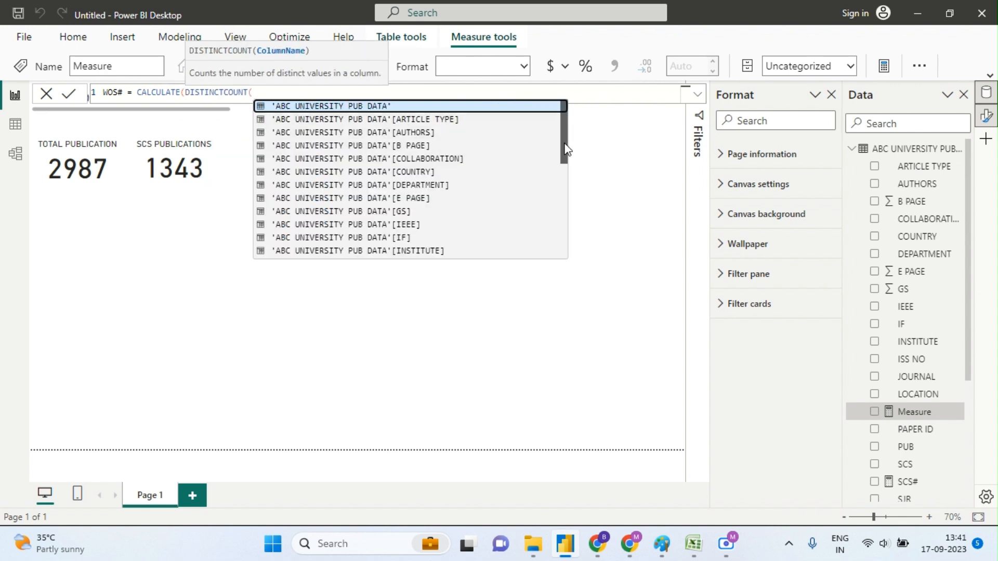
{"action": "left_click_drag", "start_coordinate": [565, 150], "coordinate": [566, 185]}
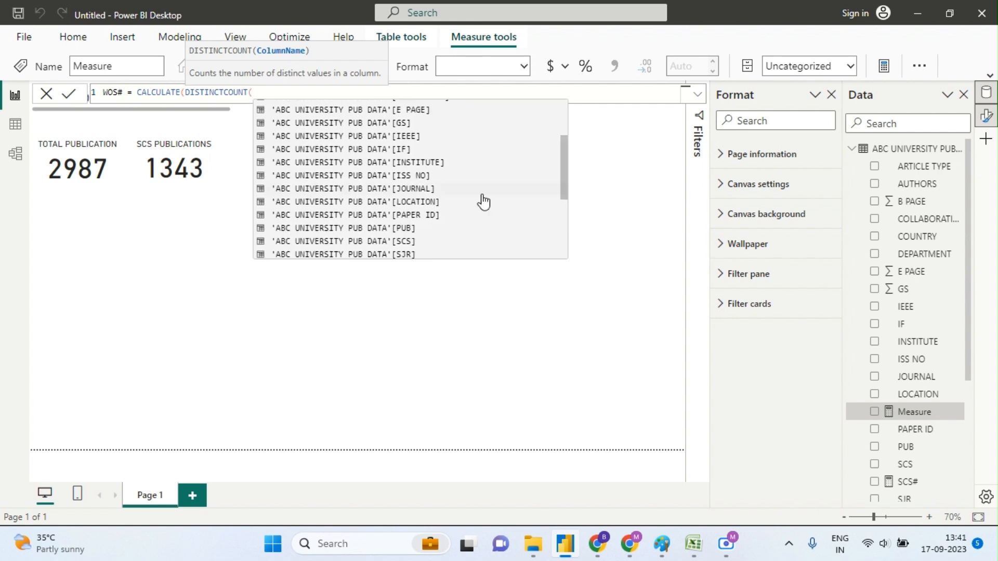
{"action": "left_click", "coordinate": [403, 216]}
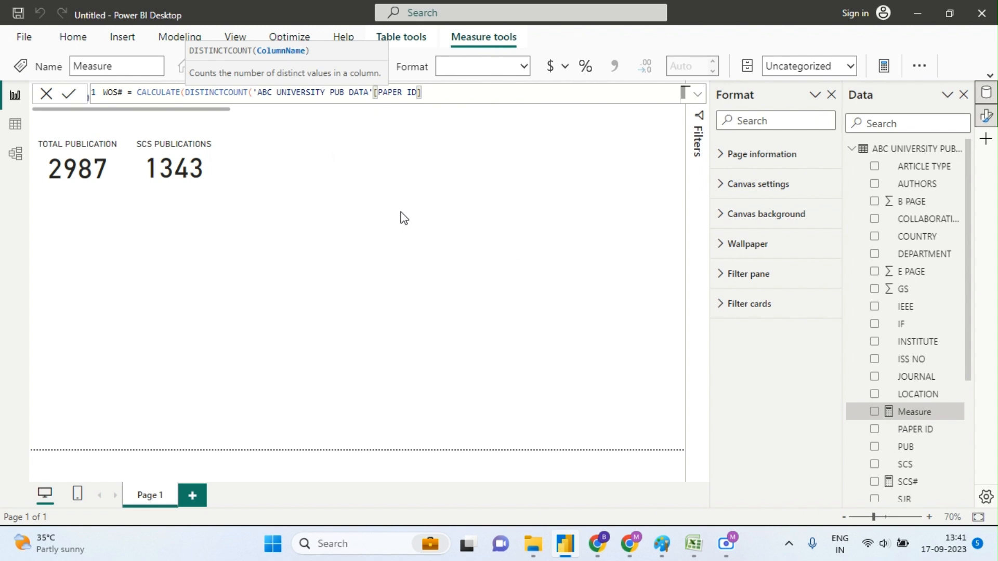
Step: Add the filter NOT(ISBLANK('ABC UNIVERSITY PUB DATA'[WOS])) to the WOS# formula and commit the measure
{"action": "type", "text": "), N"}
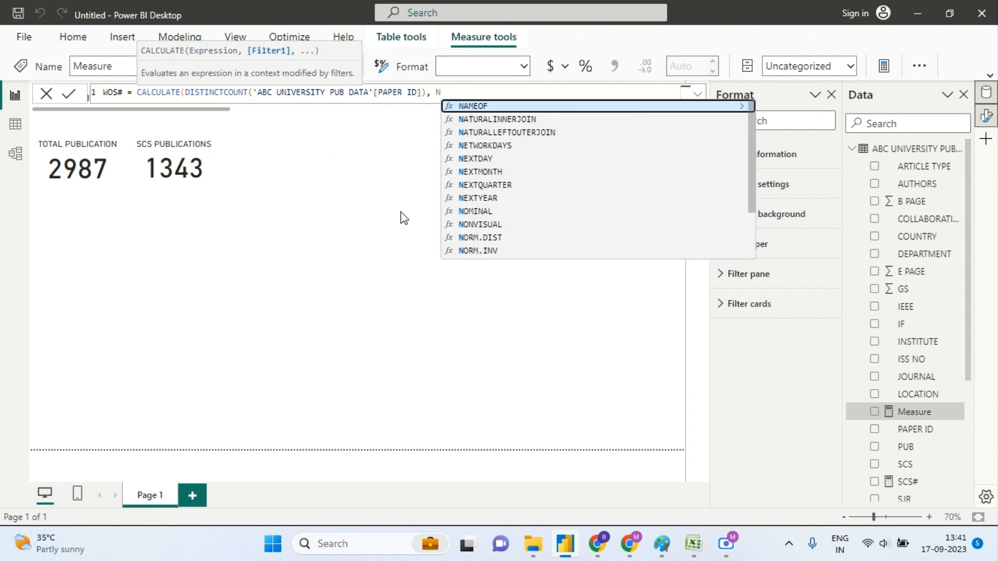
{"action": "type", "text": "OT"}
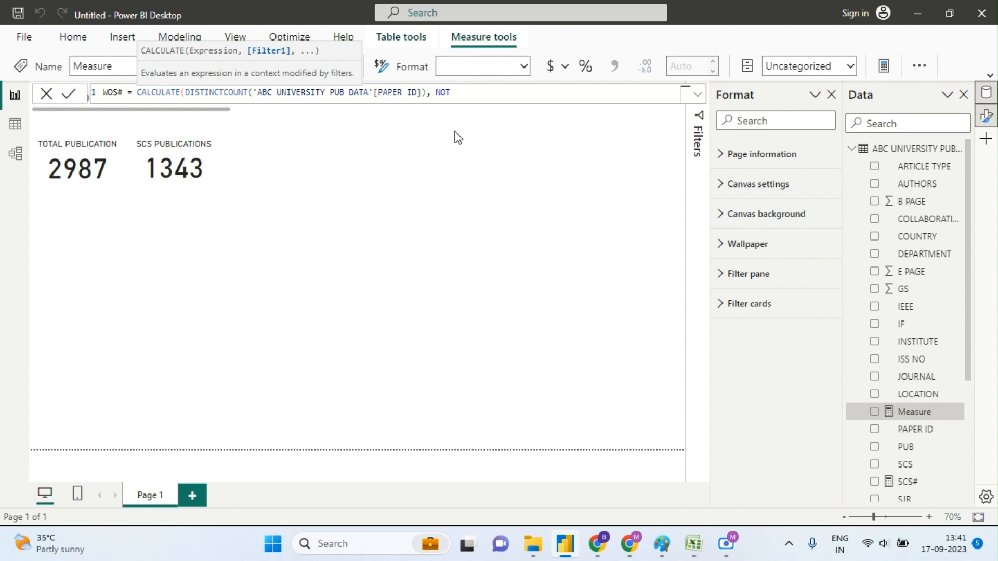
{"action": "type", "text": "(IS"}
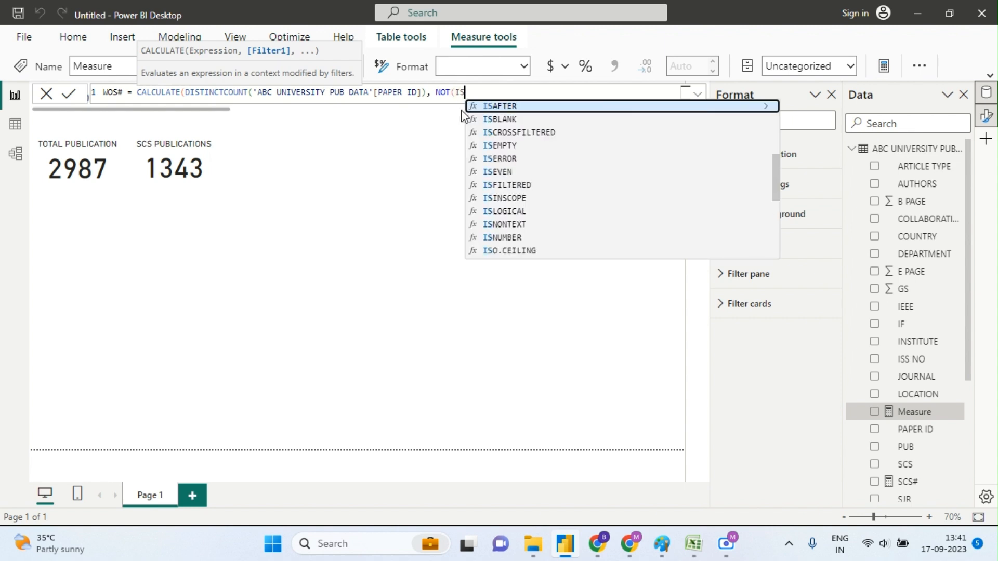
{"action": "left_click", "coordinate": [504, 120]}
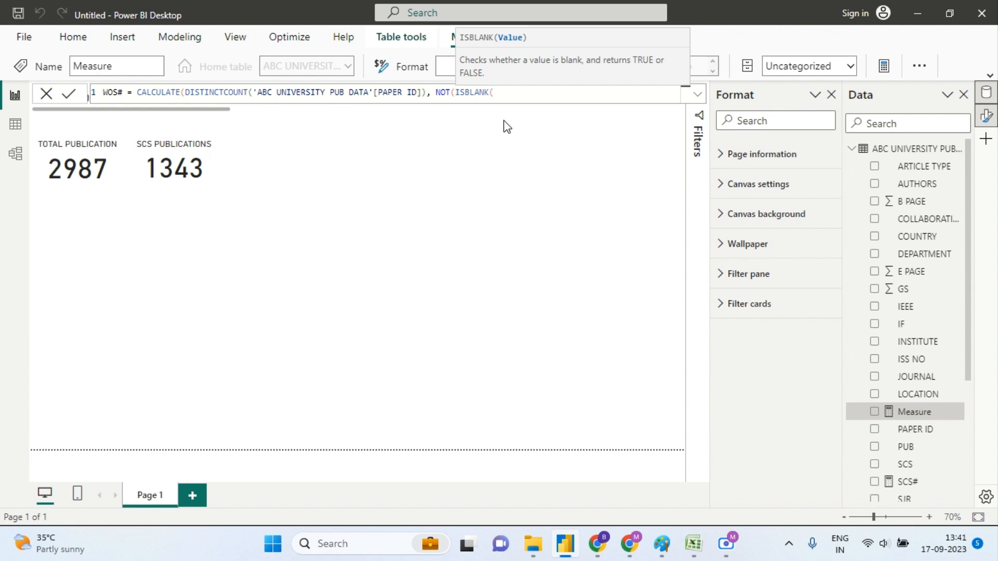
{"action": "type", "text": "WOS"}
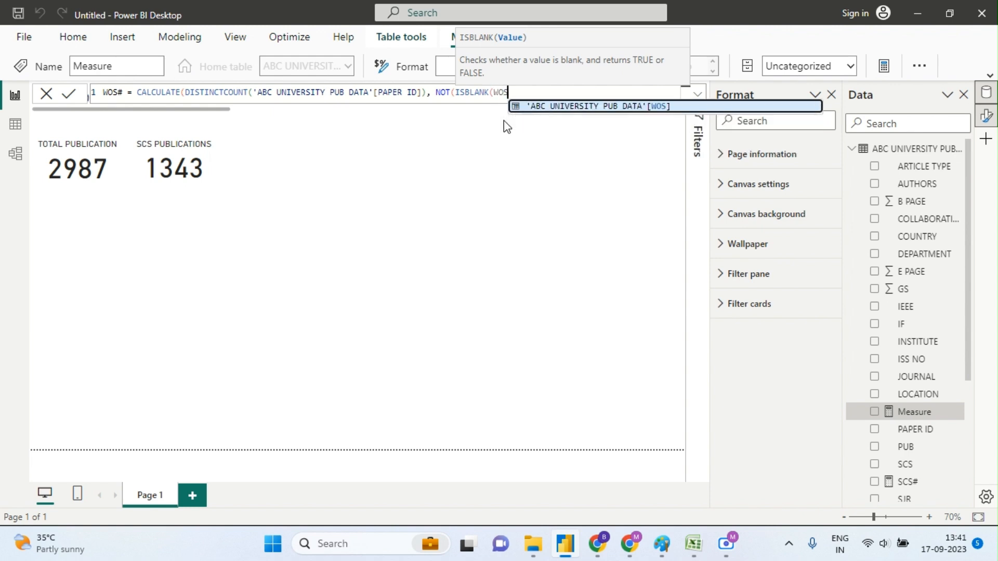
{"action": "left_click", "coordinate": [539, 108]}
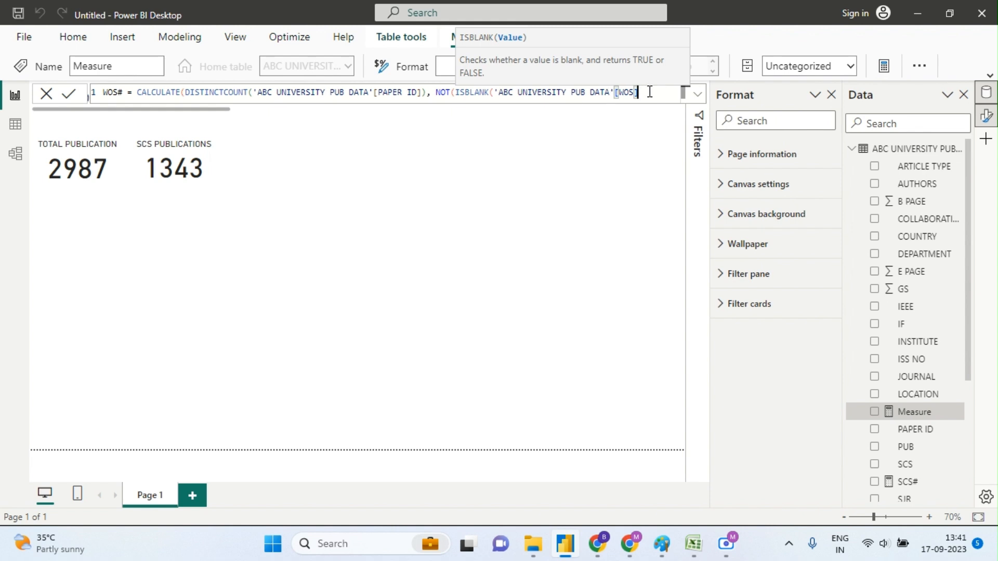
{"action": "type", "text": ")"}
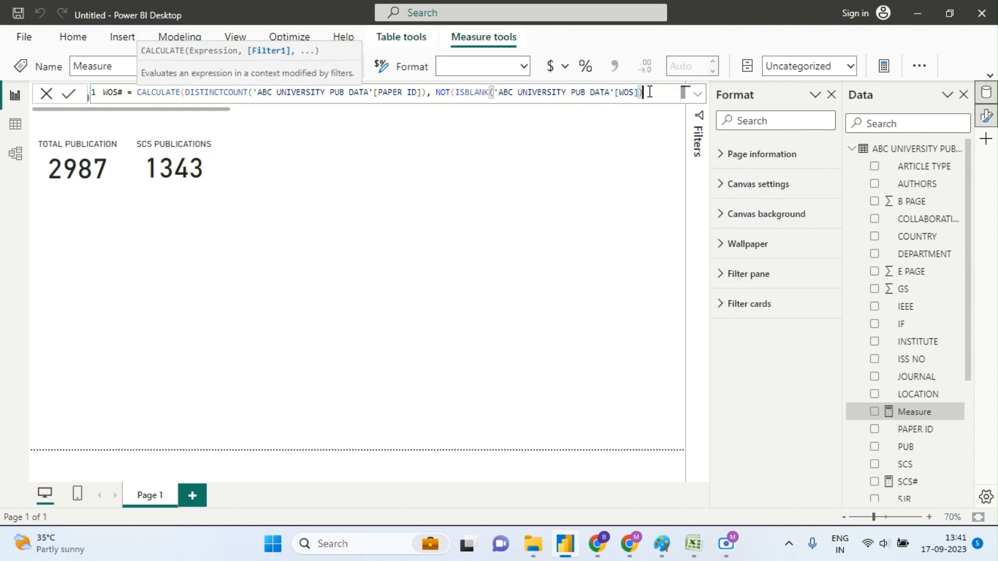
{"action": "type", "text": ")"}
{"action": "key", "text": "Return"}
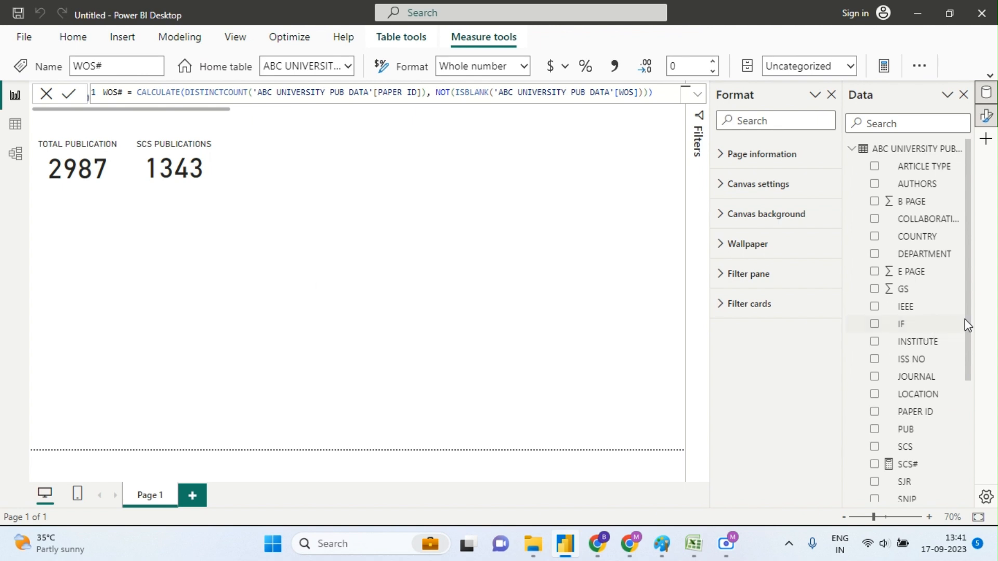
Step: Add a card visual showing the WOS# measure beneath the TOTAL PUBLICATION card and reduce its height
{"action": "left_click_drag", "start_coordinate": [969, 326], "coordinate": [886, 460]}
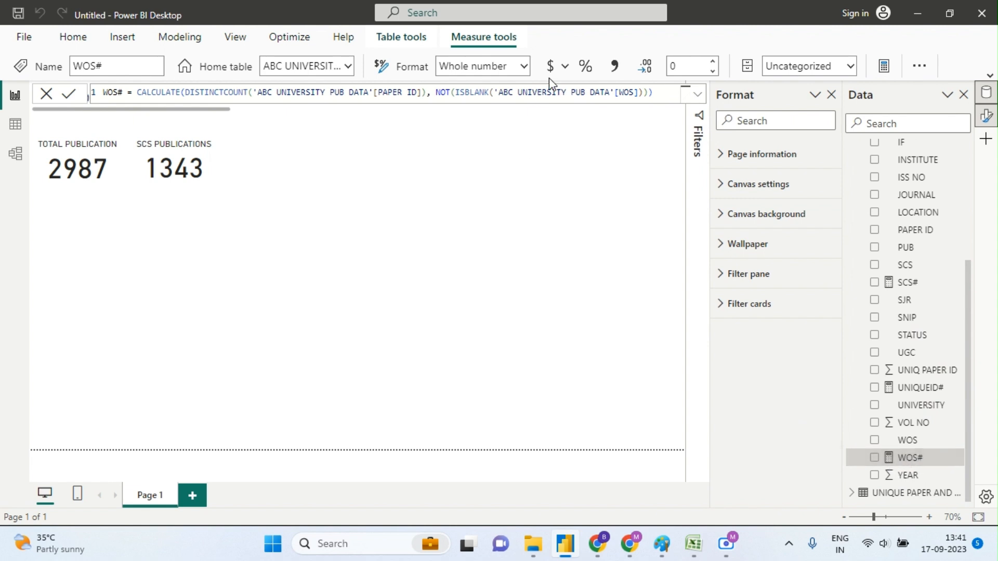
{"action": "left_click", "coordinate": [408, 206]}
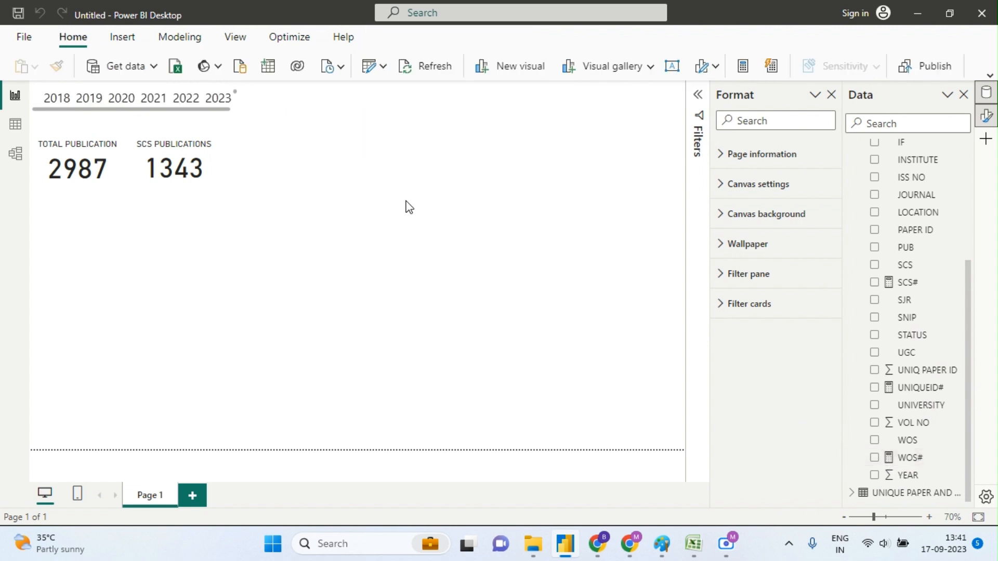
{"action": "left_click", "coordinate": [601, 66]}
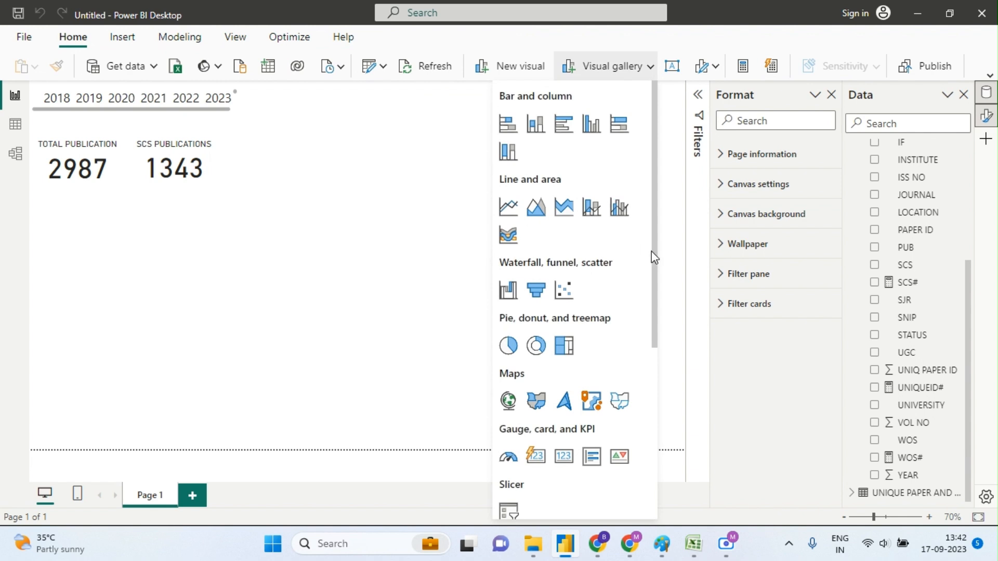
{"action": "left_click_drag", "start_coordinate": [656, 259], "coordinate": [657, 352]}
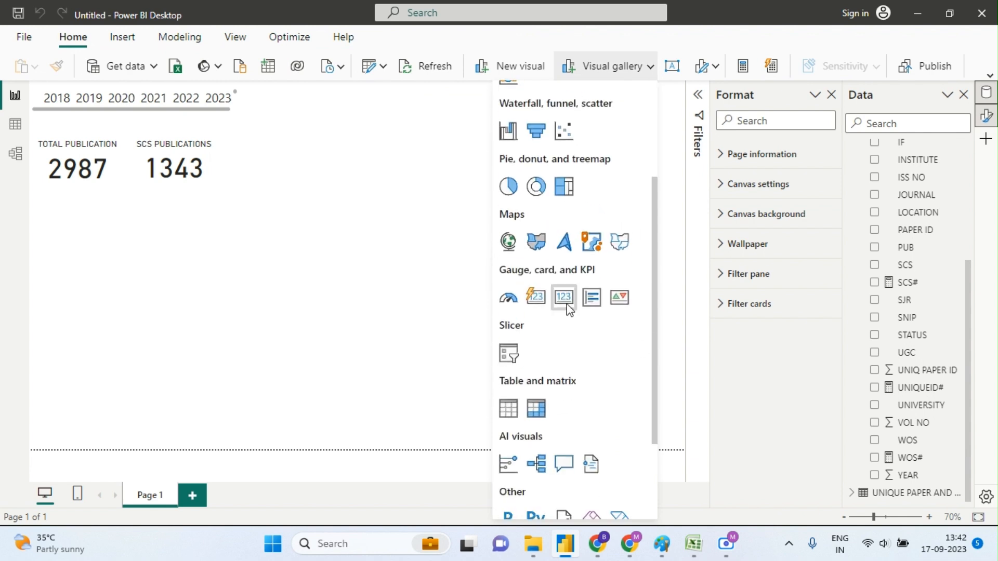
{"action": "left_click", "coordinate": [566, 298]}
{"action": "left_click_drag", "start_coordinate": [80, 281], "coordinate": [81, 243]}
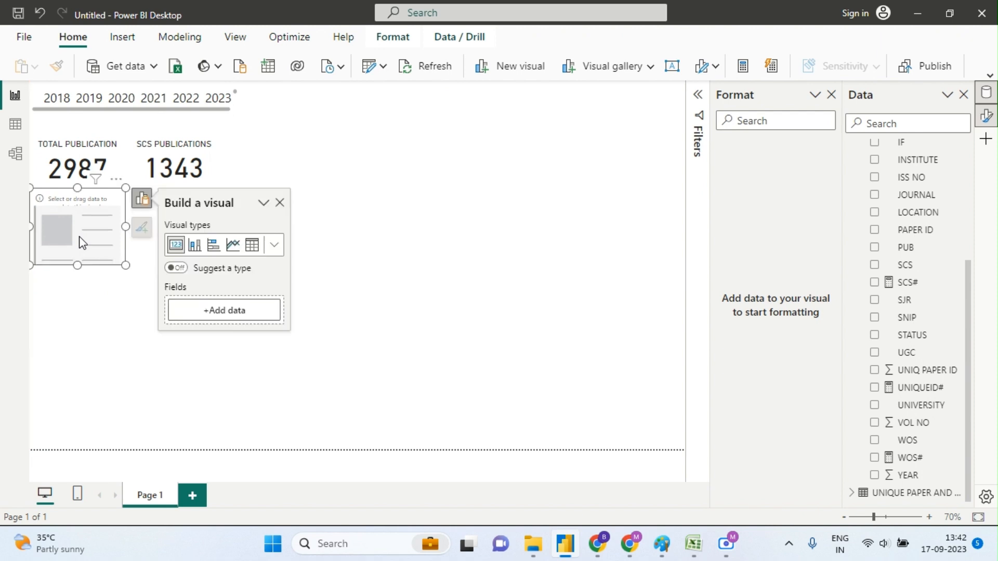
{"action": "left_click", "coordinate": [876, 460]}
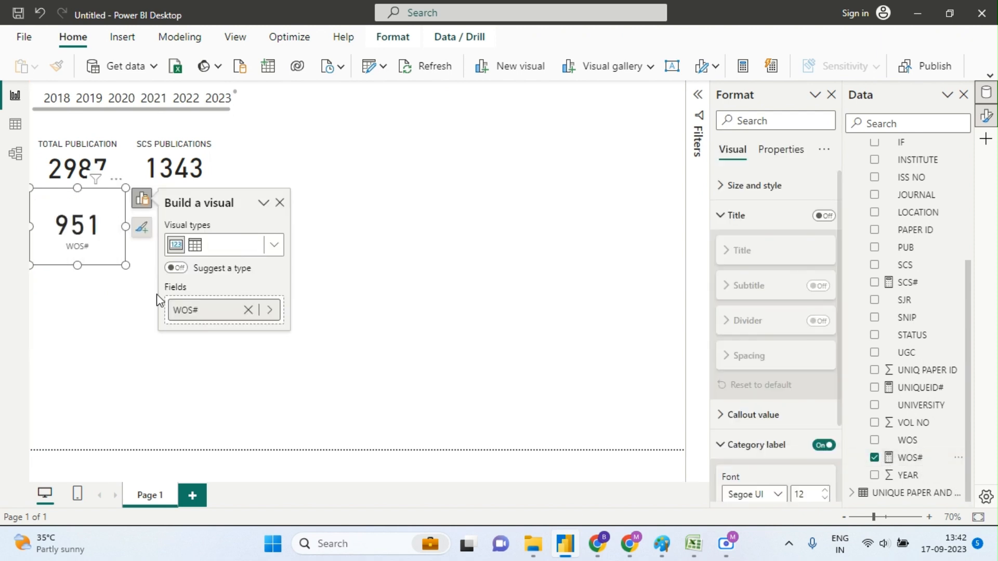
{"action": "mouse_move", "coordinate": [77, 265]}
{"action": "left_mouse_down"}
{"action": "mouse_move", "coordinate": [79, 238]}
{"action": "mouse_move", "coordinate": [78, 248]}
{"action": "left_mouse_up"}
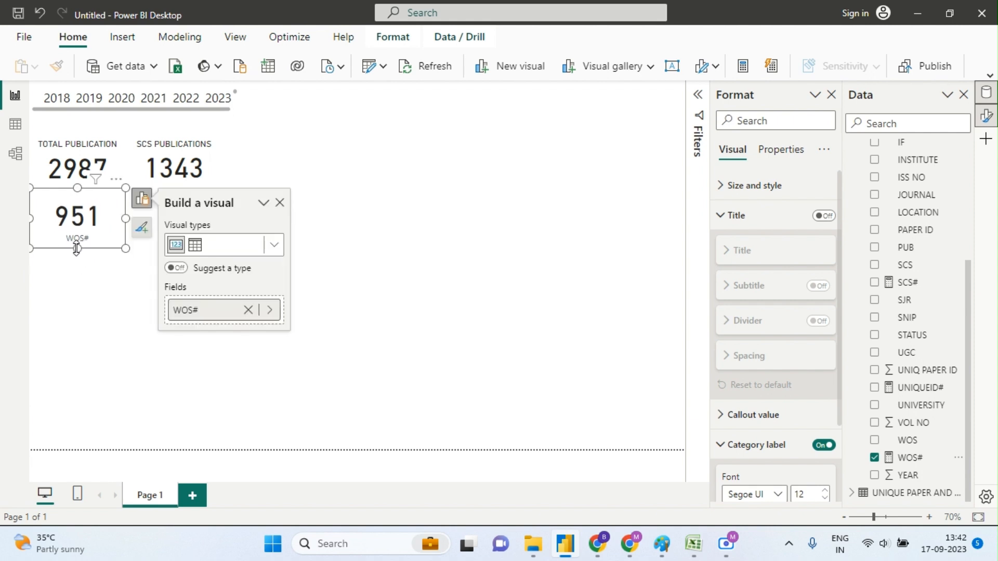
Step: Turn on the WOS# card's title, set its text to WOS PUBLICATIONS and centre it horizontally
{"action": "left_click", "coordinate": [763, 224]}
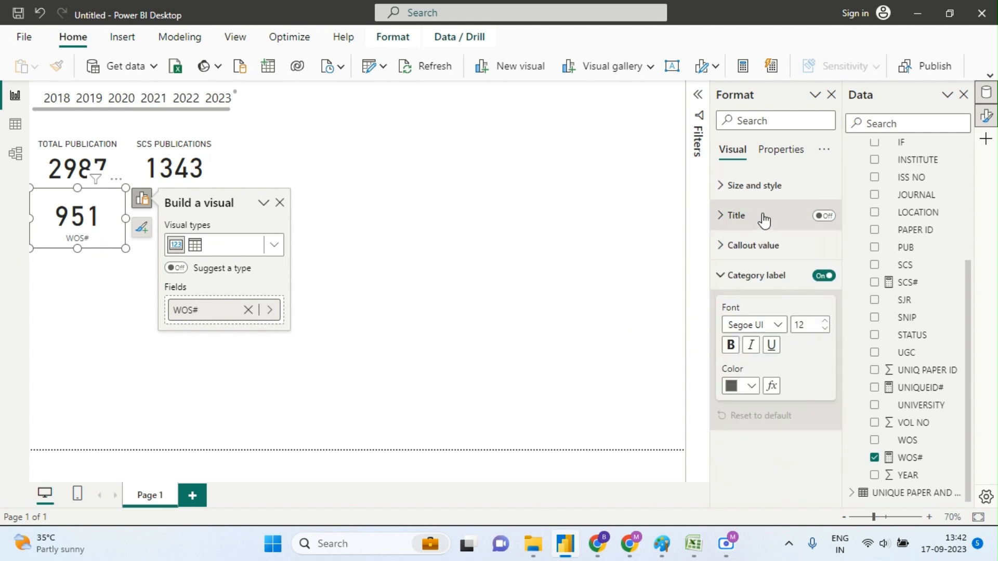
{"action": "left_click", "coordinate": [762, 217]}
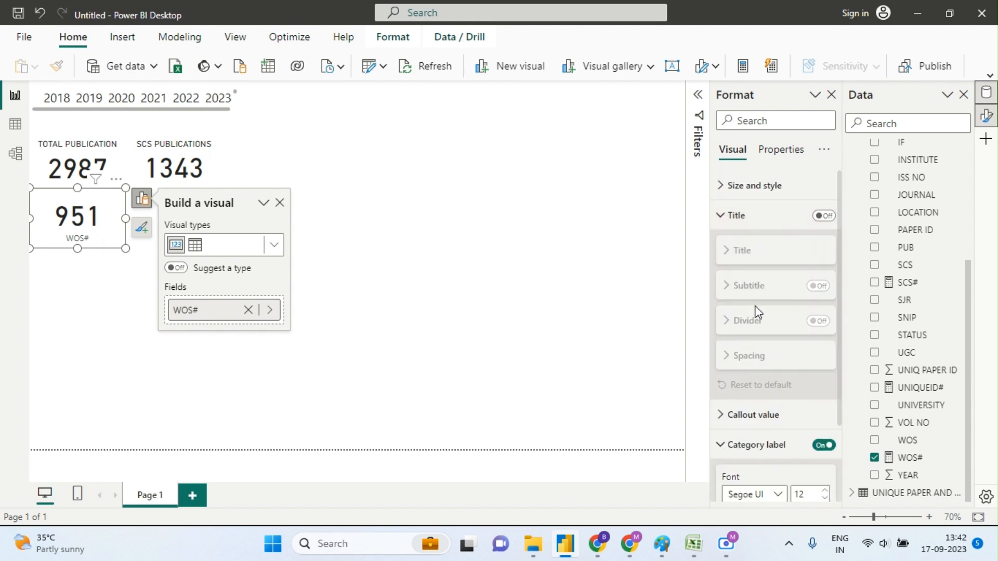
{"action": "left_click", "coordinate": [824, 216]}
{"action": "left_click", "coordinate": [751, 289]}
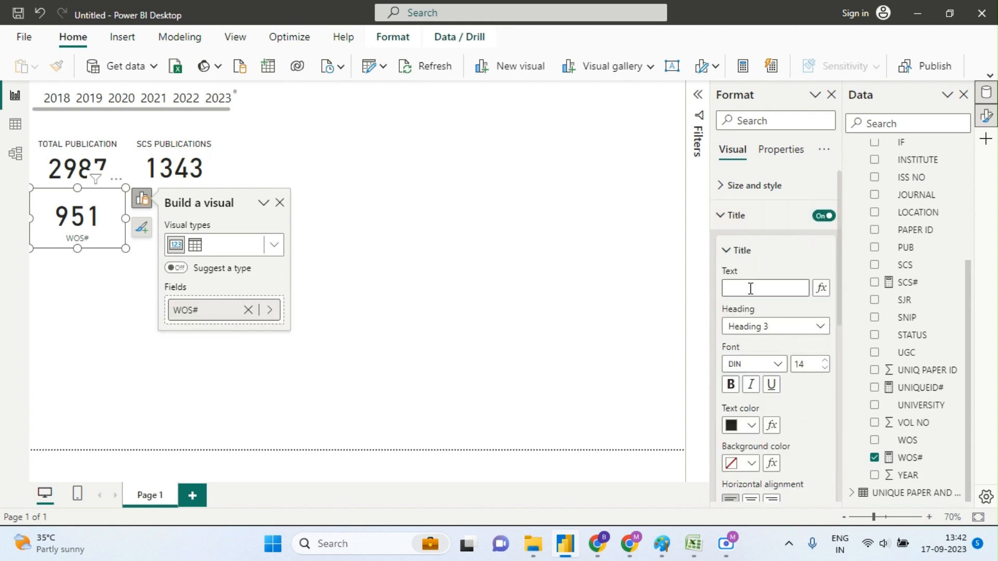
{"action": "type", "text": "WOS"}
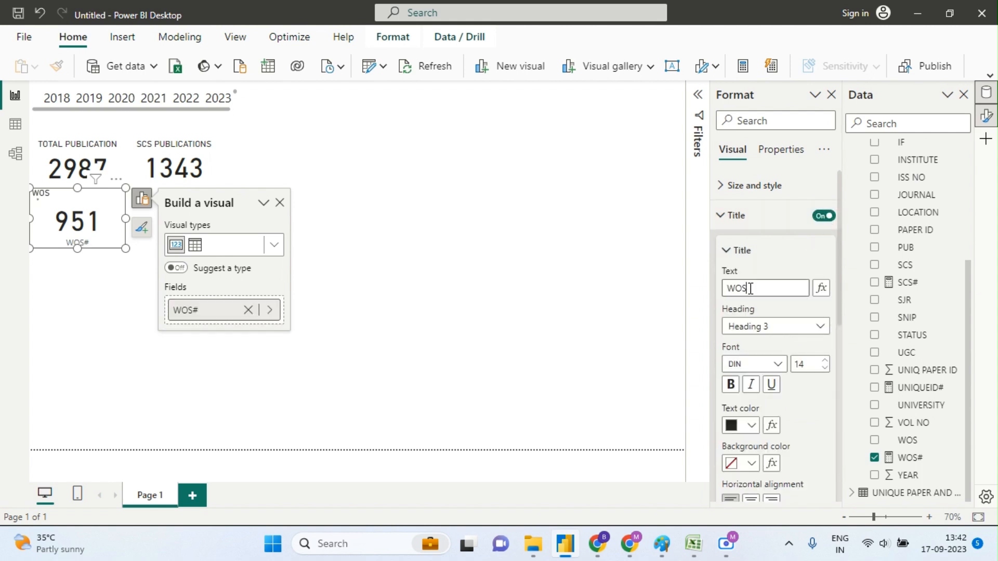
{"action": "type", "text": " PUBLICATIONS"}
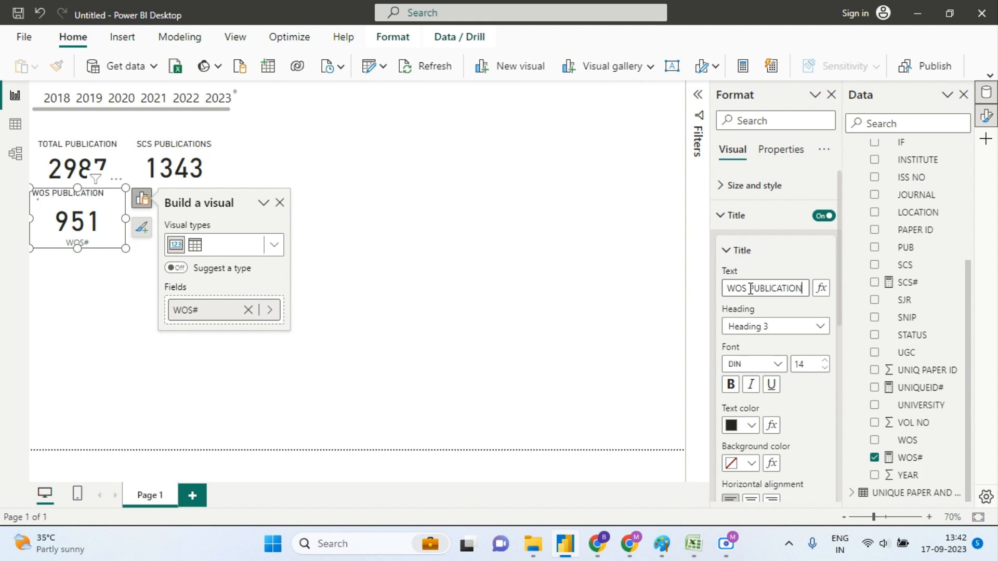
{"action": "left_click", "coordinate": [439, 291]}
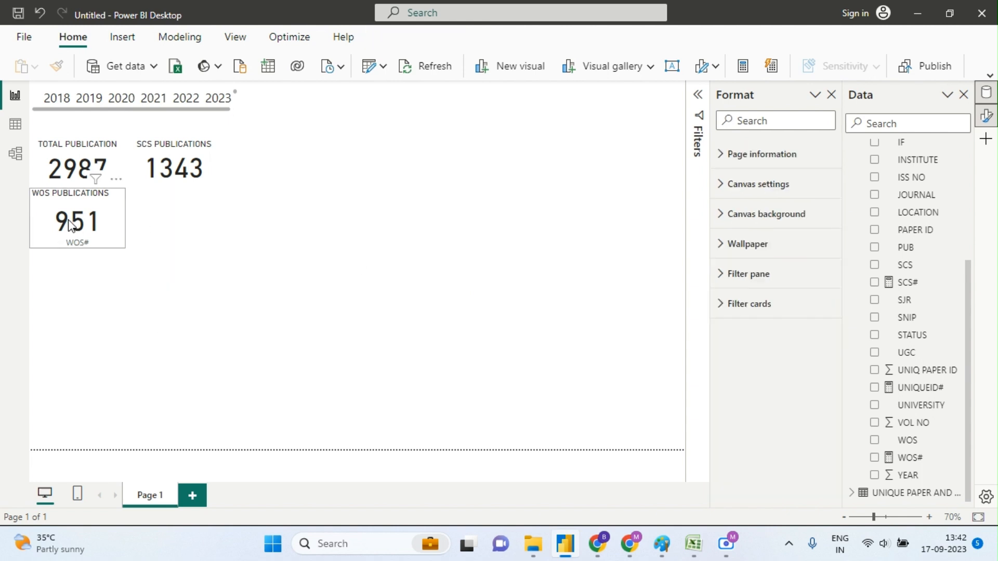
{"action": "left_click", "coordinate": [79, 252]}
{"action": "scroll", "coordinate": [842, 355], "scroll_direction": "down", "scroll_amount": 1}
{"action": "left_click", "coordinate": [752, 416]}
Step: Turn off the category label of the WOS PUBLICATIONS card and shorten the card to fit
{"action": "left_click_drag", "start_coordinate": [837, 351], "coordinate": [827, 500]}
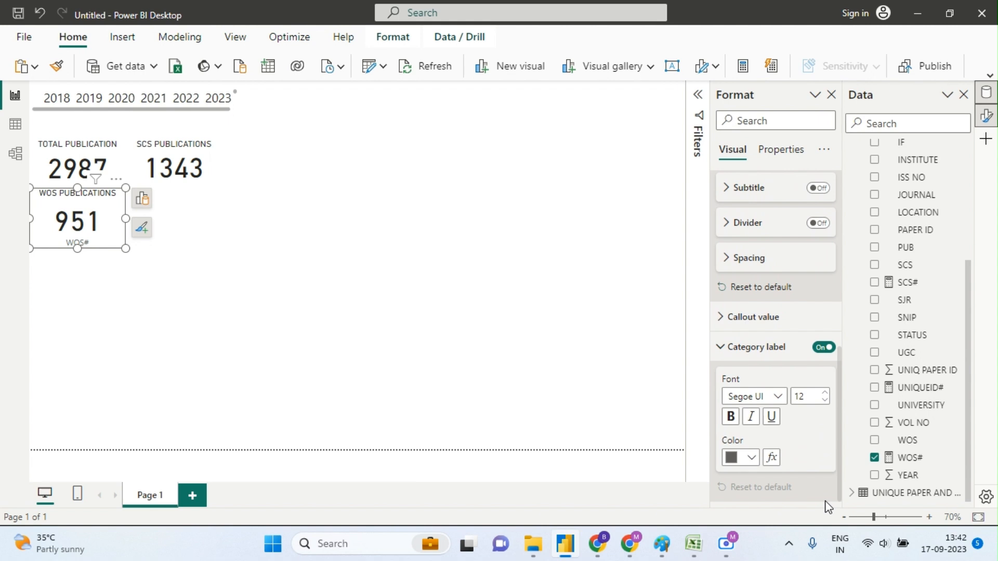
{"action": "left_click", "coordinate": [823, 347]}
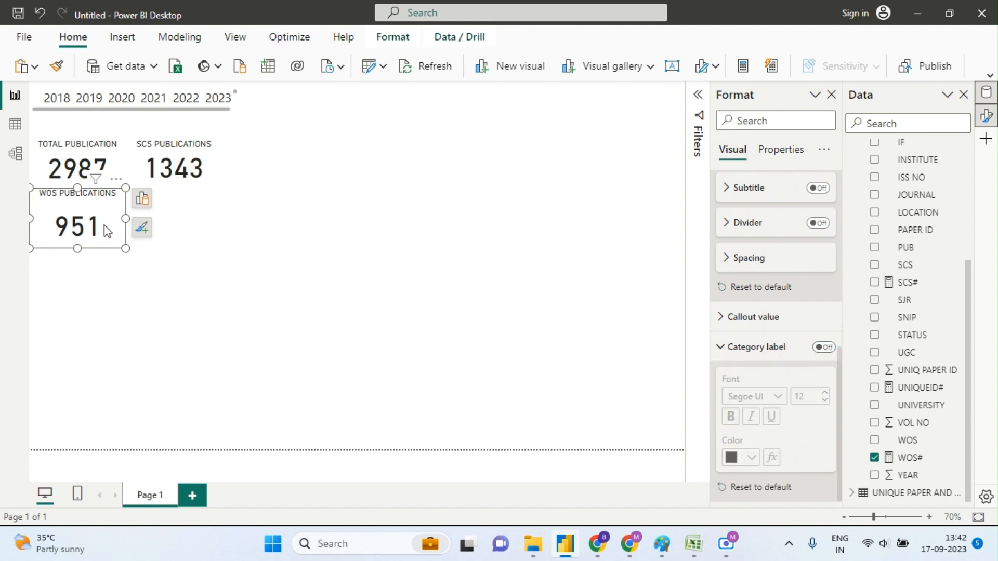
{"action": "left_click_drag", "start_coordinate": [77, 248], "coordinate": [78, 240]}
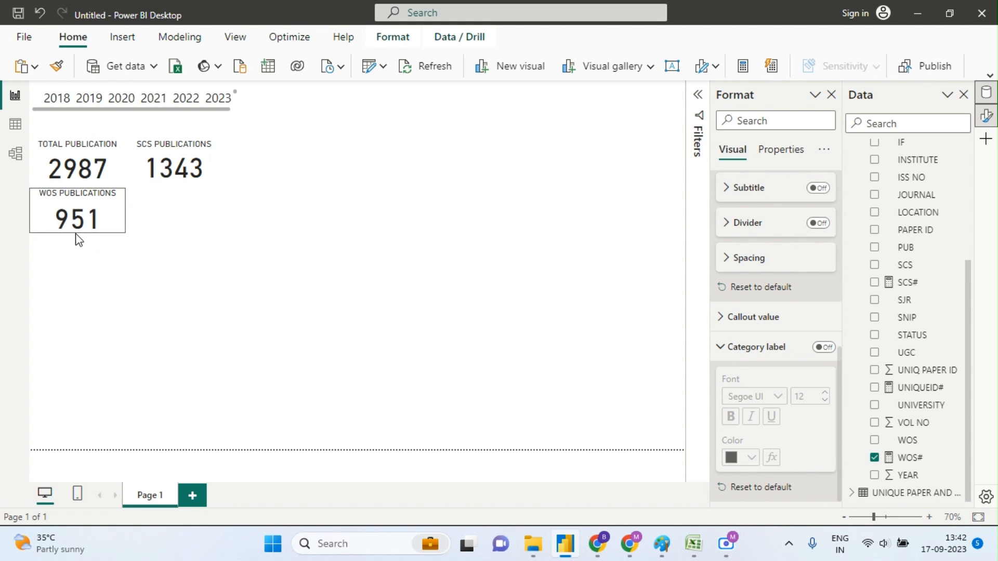
{"action": "left_click", "coordinate": [192, 313]}
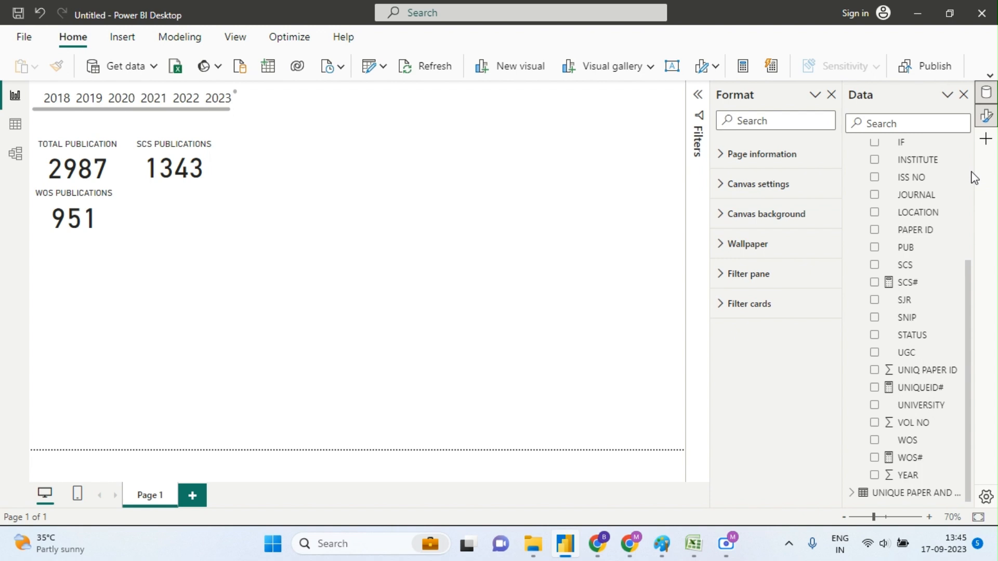
Step: Create a new measure named PUBMED# in the ABC UNIVERSITY PUB DATA table
{"action": "scroll", "coordinate": [968, 187], "scroll_direction": "up", "scroll_amount": 5}
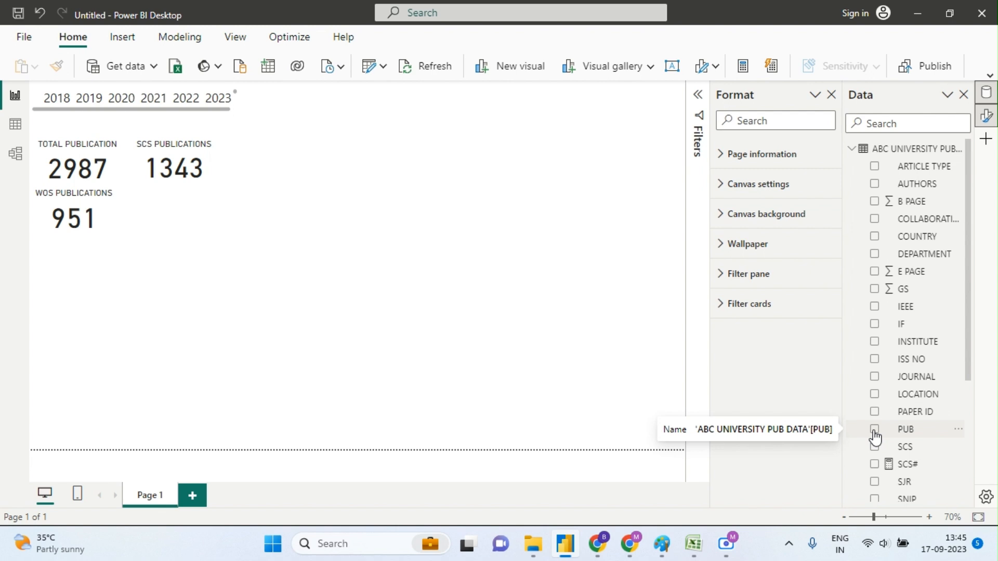
{"action": "right_click", "coordinate": [879, 149]}
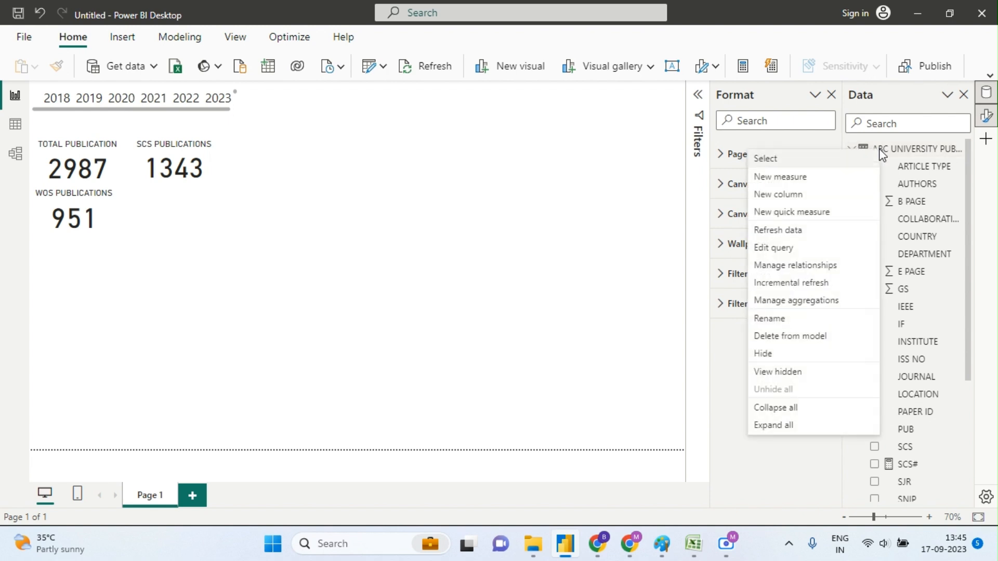
{"action": "left_click", "coordinate": [809, 180]}
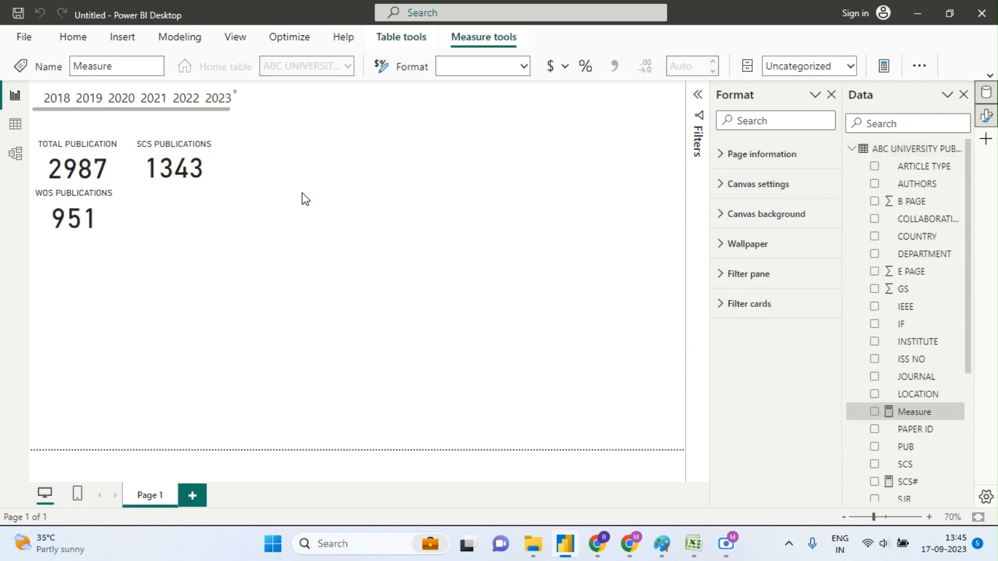
{"action": "left_click", "coordinate": [143, 94]}
{"action": "key", "text": "BackSpace"}
{"action": "key", "text": "BackSpace"}
{"action": "key", "text": "BackSpace"}
{"action": "key", "text": "BackSpace"}
{"action": "key", "text": "BackSpace"}
{"action": "key", "text": "BackSpace"}
{"action": "key", "text": "BackSpace"}
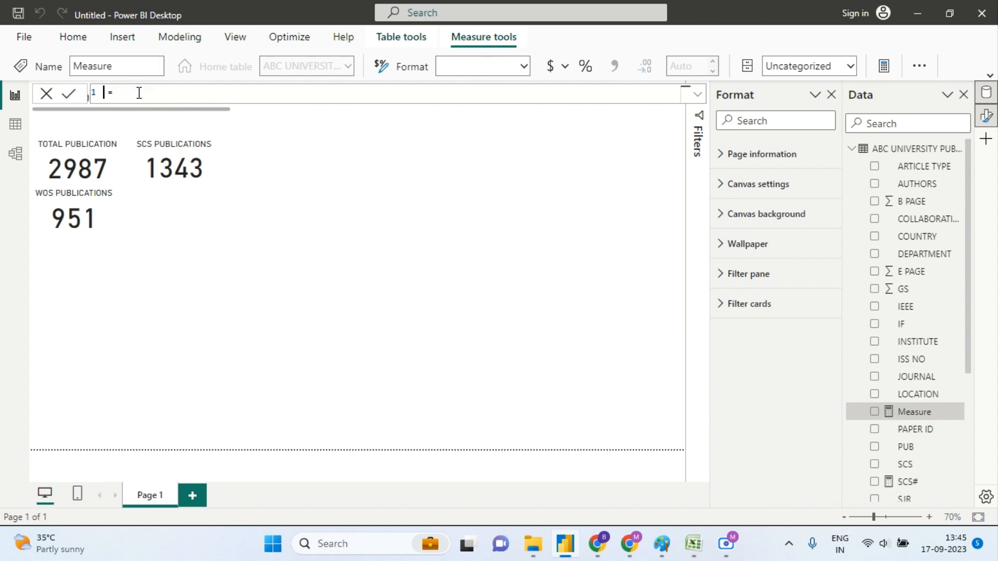
{"action": "type", "text": "PUBMED#"}
{"action": "left_click", "coordinate": [156, 95]}
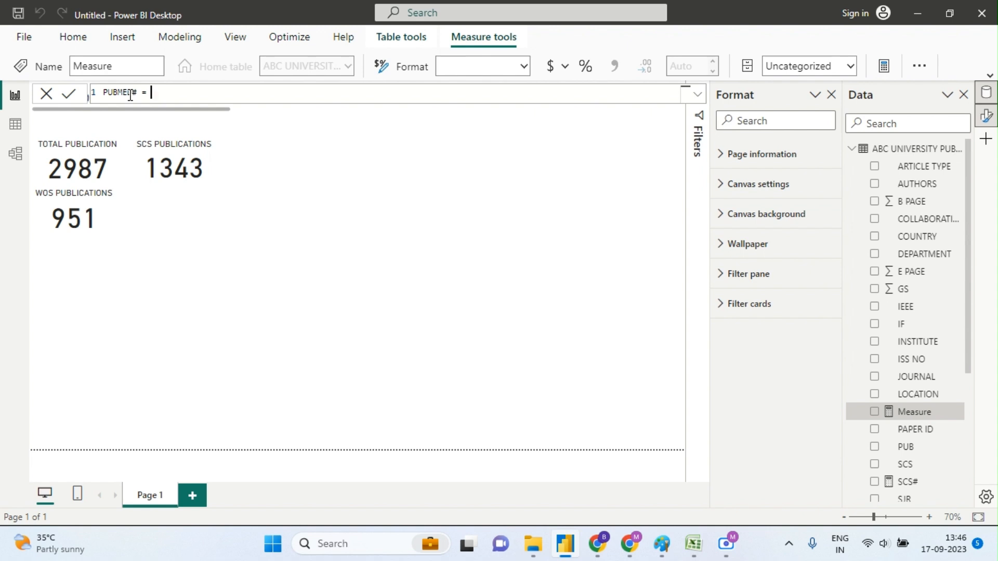
Step: Start the PUBMED# formula with CALCULATE over a DISTINCTCOUNT of the PAPER ID column from ABC UNIVERSITY PUB DATA
{"action": "type", "text": "C"}
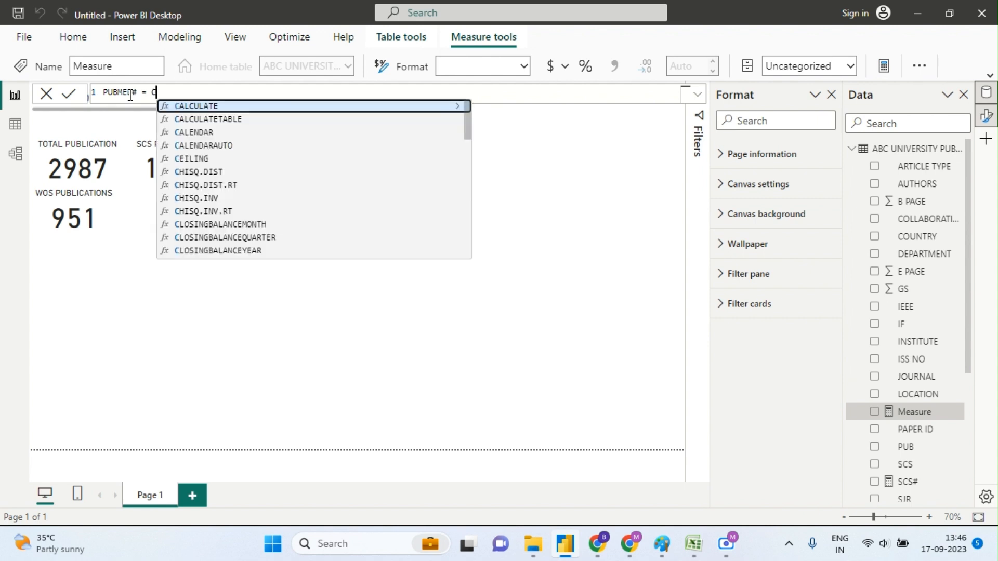
{"action": "type", "text": "AL"}
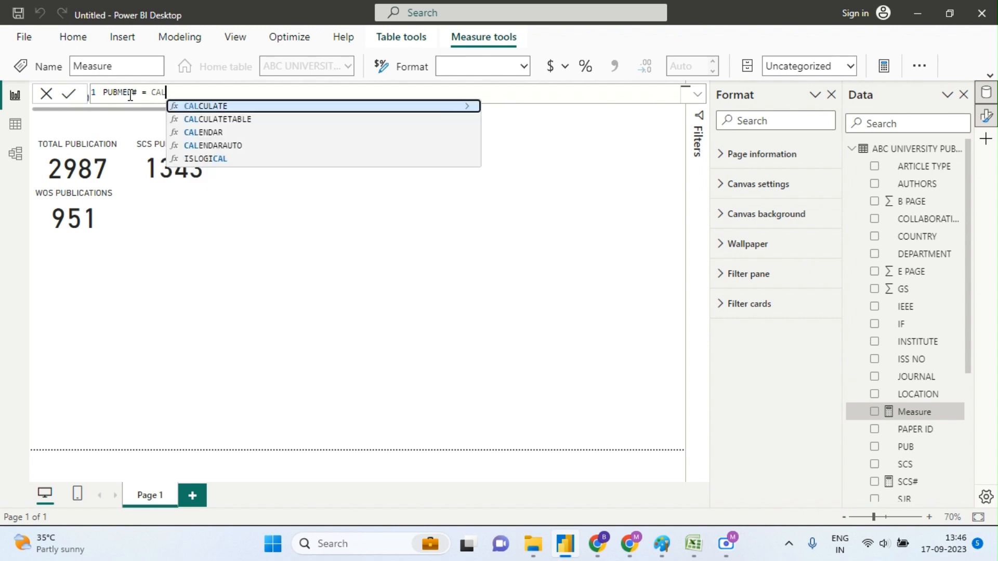
{"action": "left_click", "coordinate": [202, 107]}
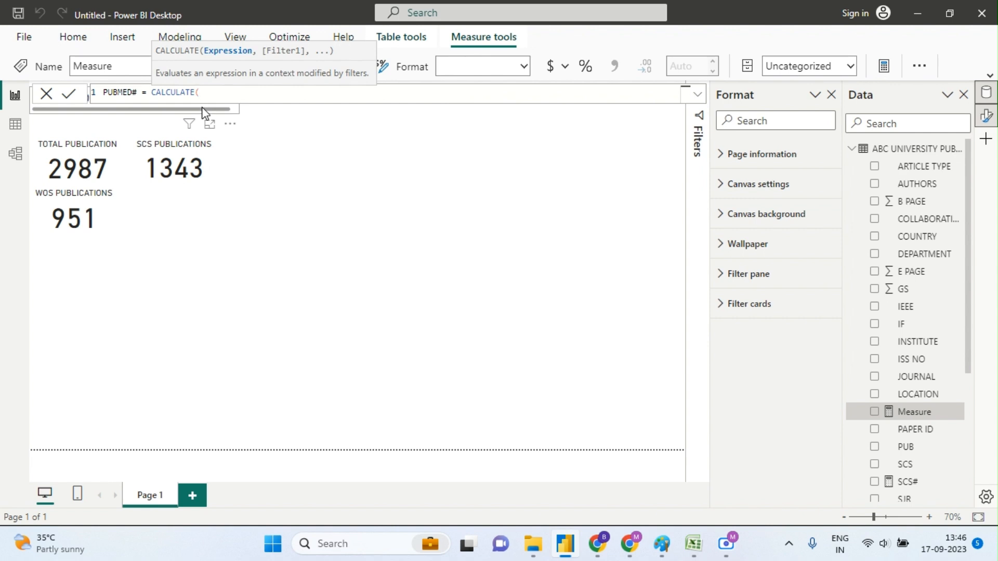
{"action": "type", "text": "DIS"}
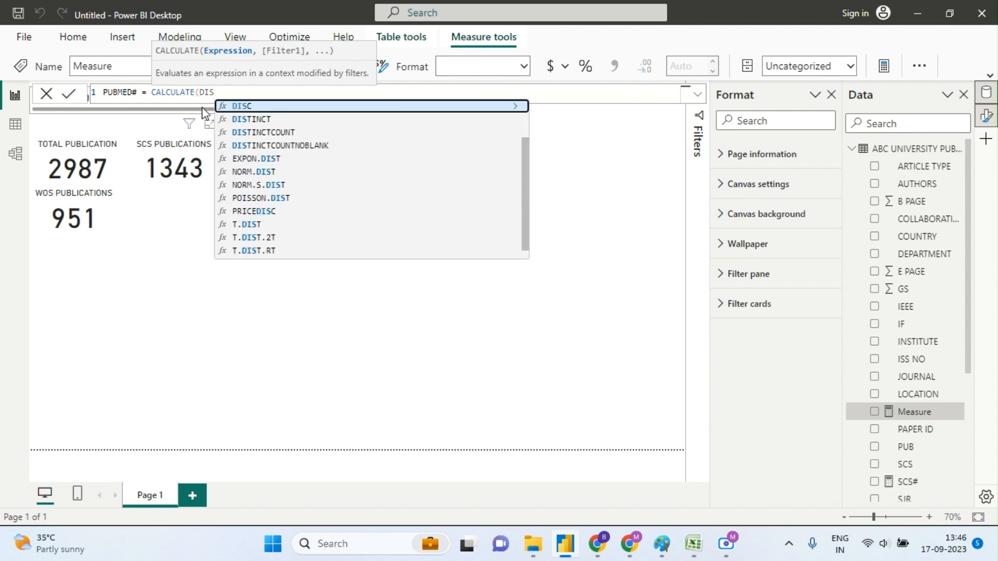
{"action": "left_click", "coordinate": [239, 132]}
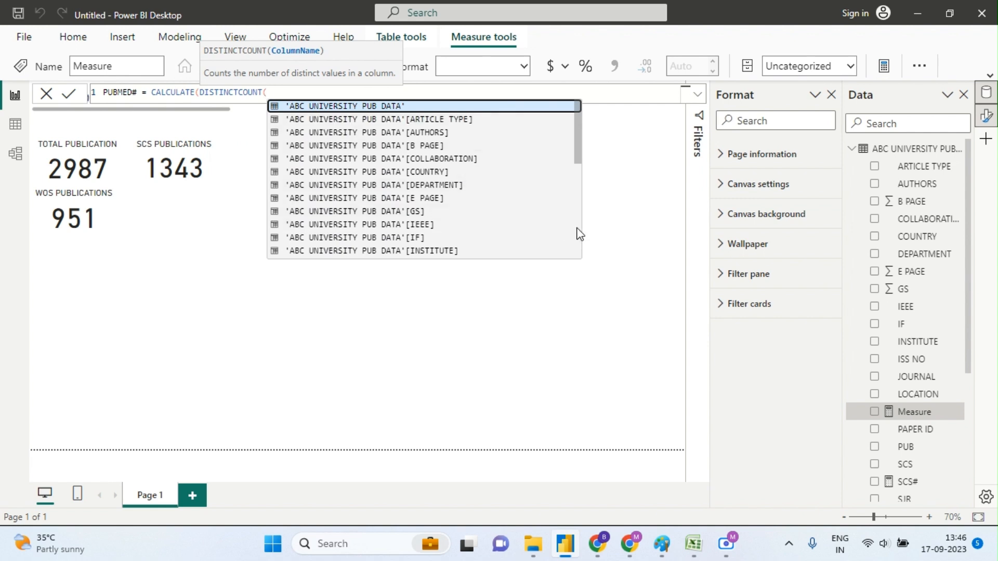
{"action": "type", "text": "PAP"}
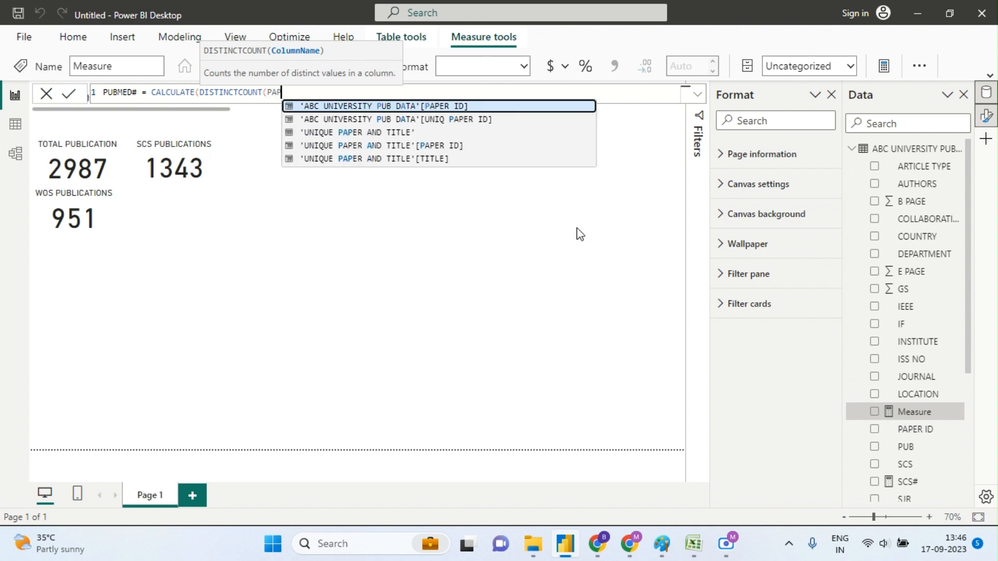
{"action": "left_click", "coordinate": [452, 108]}
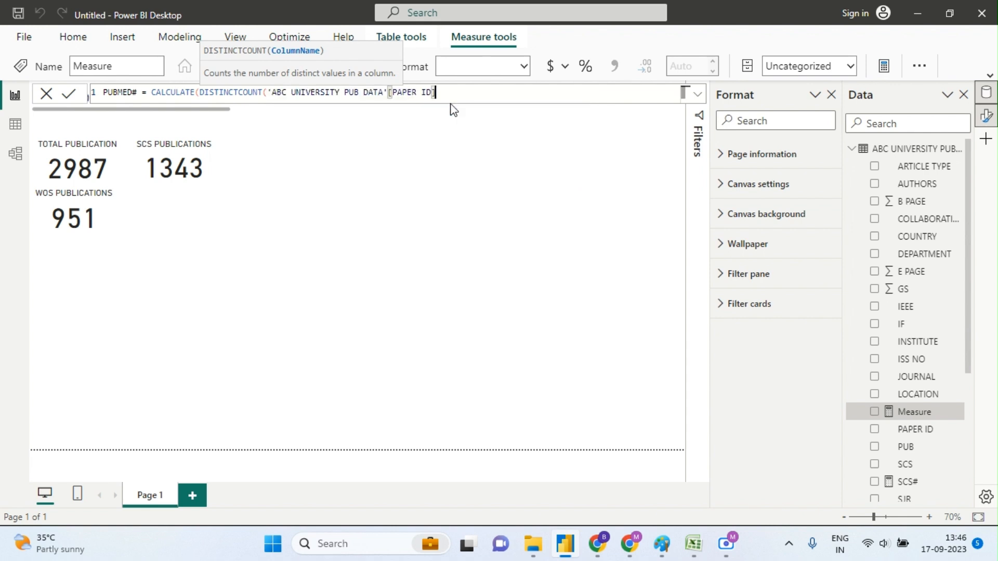
{"action": "type", "text": ")"}
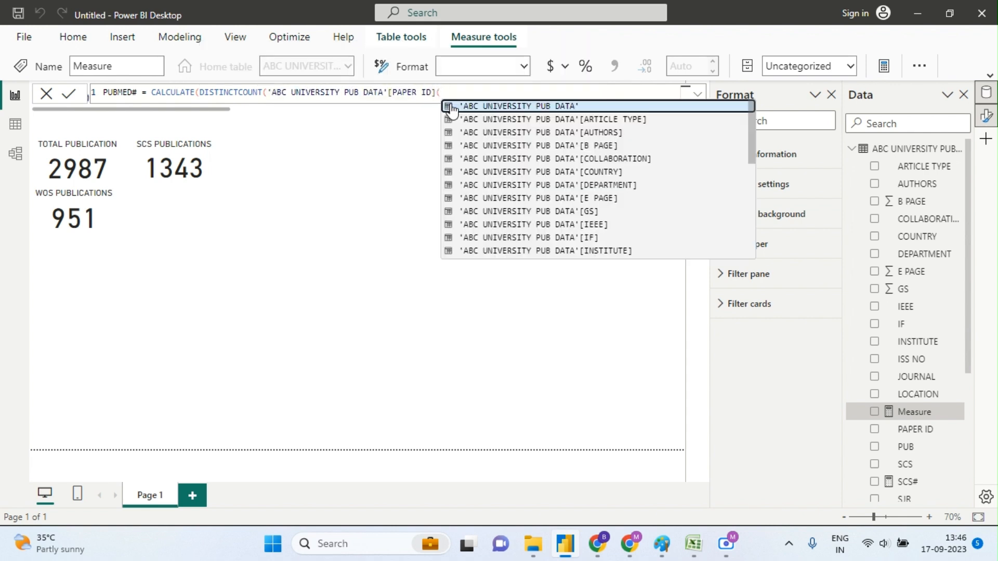
{"action": "key", "text": "BackSpace"}
{"action": "type", "text": ")"}
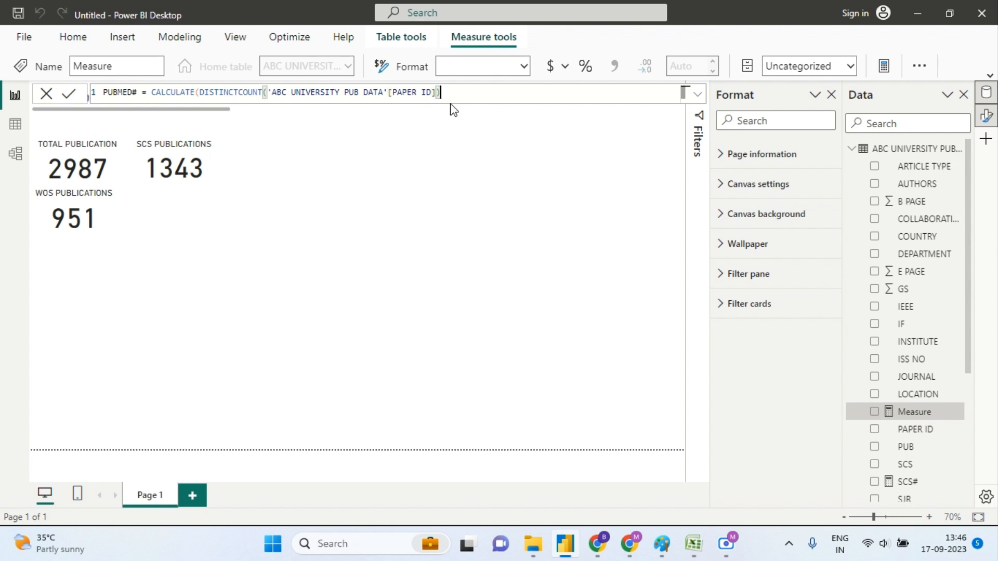
Step: Complete the PUBMED# formula with a NOT(ISBLANK()) filter on the PUB column of ABC UNIVERSITY PUB DATA and commit the measure
{"action": "type", "text": ", NO"}
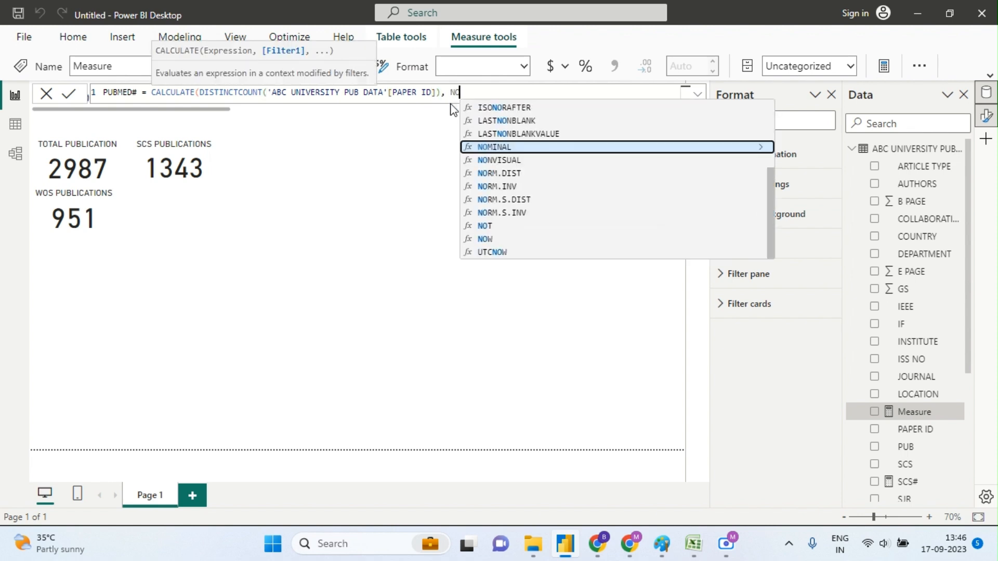
{"action": "type", "text": "T(IS"}
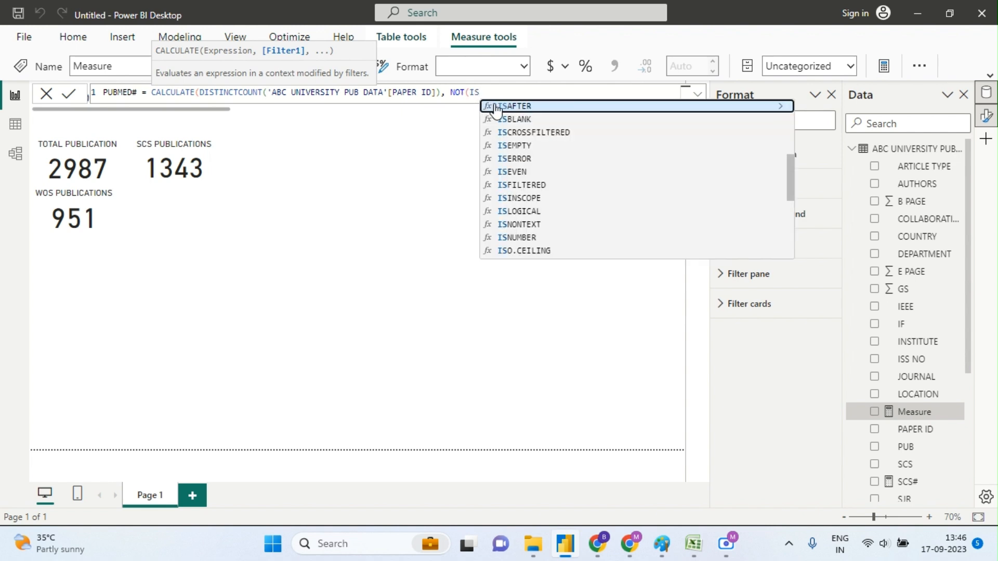
{"action": "left_click", "coordinate": [505, 122]}
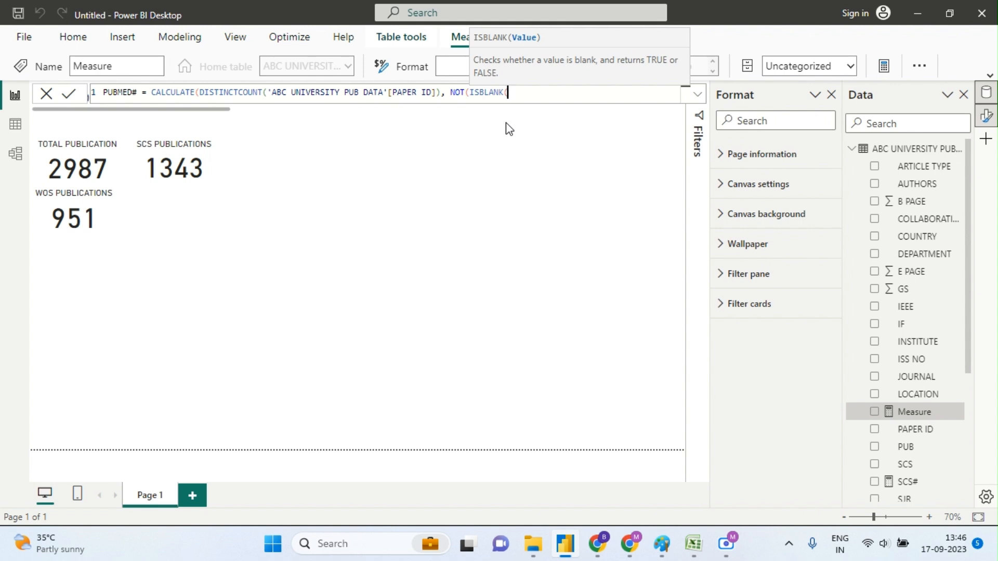
{"action": "type", "text": "PUB"}
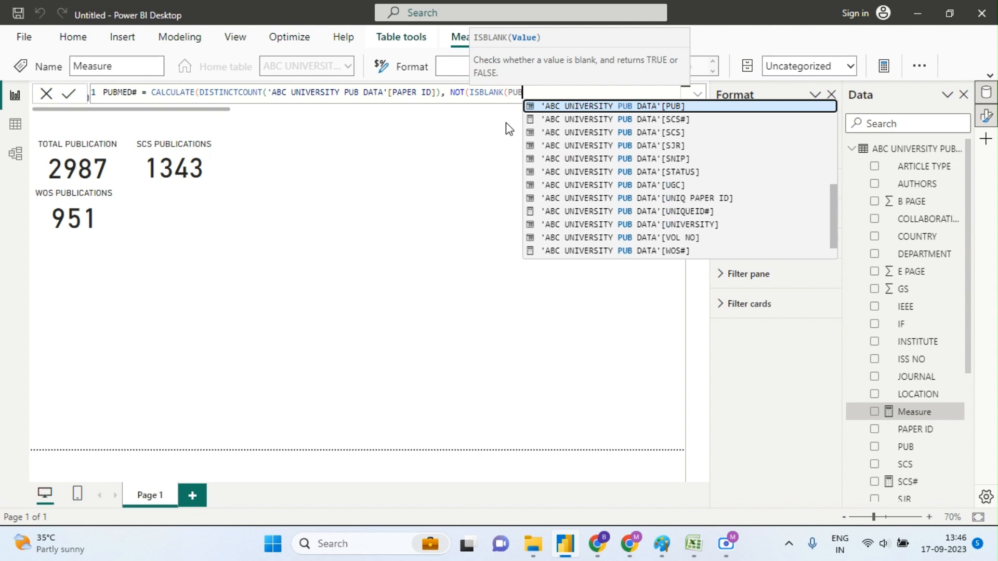
{"action": "left_click", "coordinate": [668, 108]}
{"action": "key", "text": "Return"}
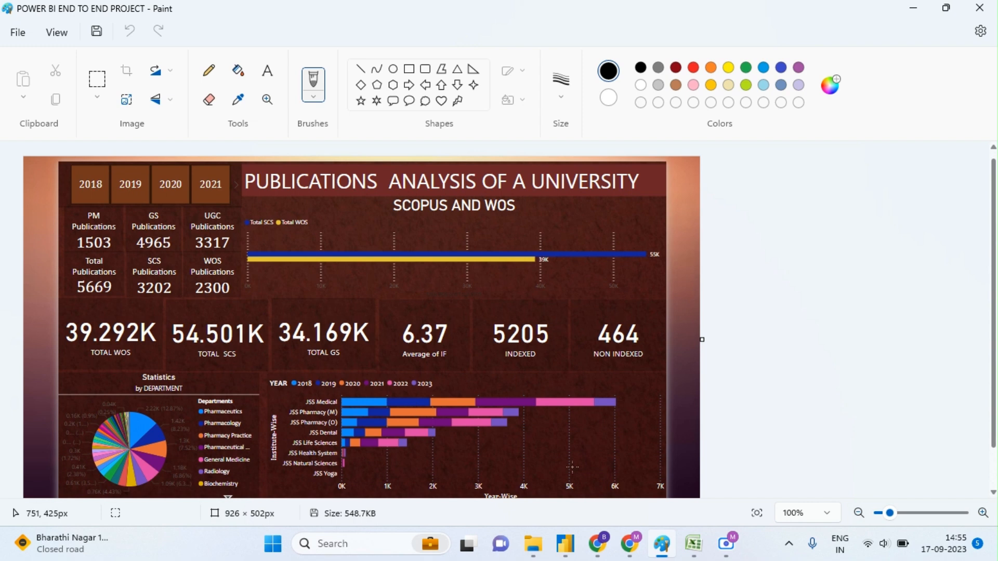
Step: Switch back to Power BI, find the PUBMED# measure among the table's fields and review its formula
{"action": "mouse_move", "coordinate": [565, 543]}
{"action": "left_click", "coordinate": [572, 507]}
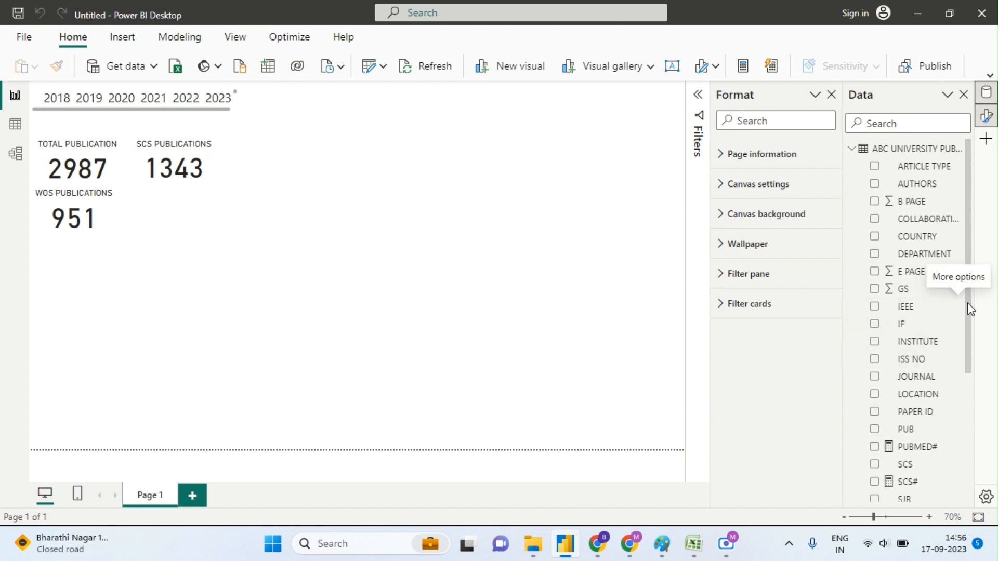
{"action": "left_click_drag", "start_coordinate": [969, 309], "coordinate": [953, 444]}
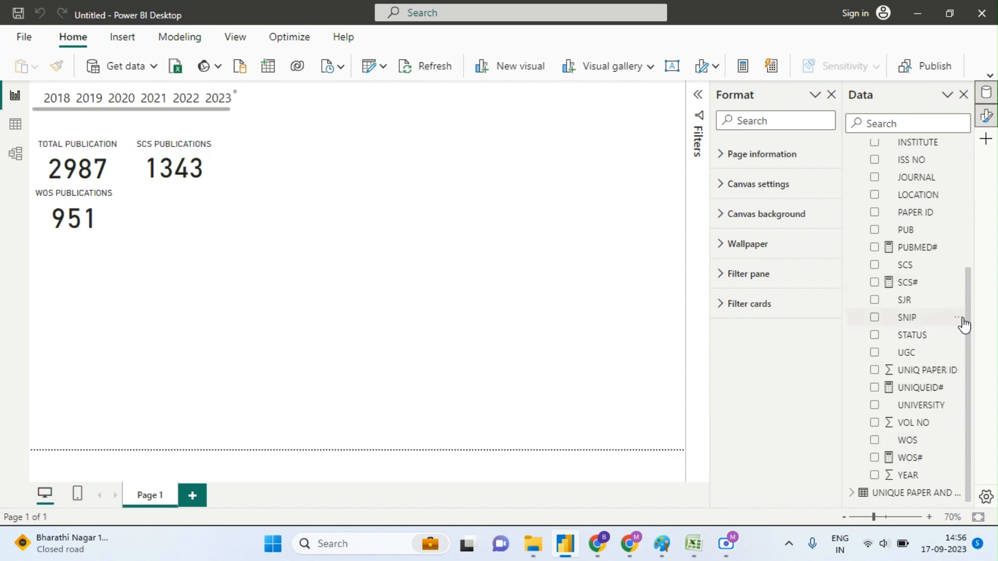
{"action": "left_click_drag", "start_coordinate": [969, 330], "coordinate": [963, 285]}
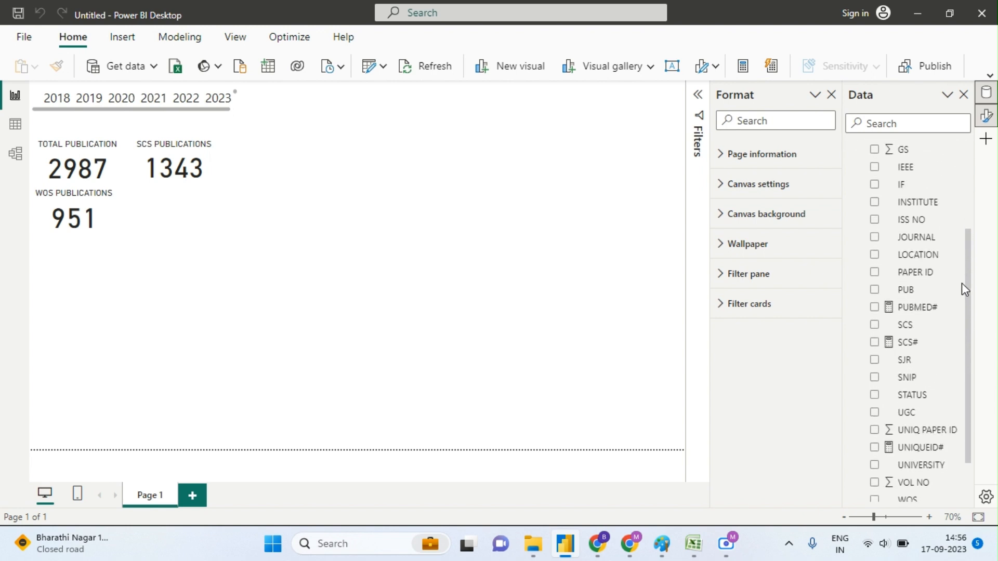
{"action": "left_click", "coordinate": [905, 309]}
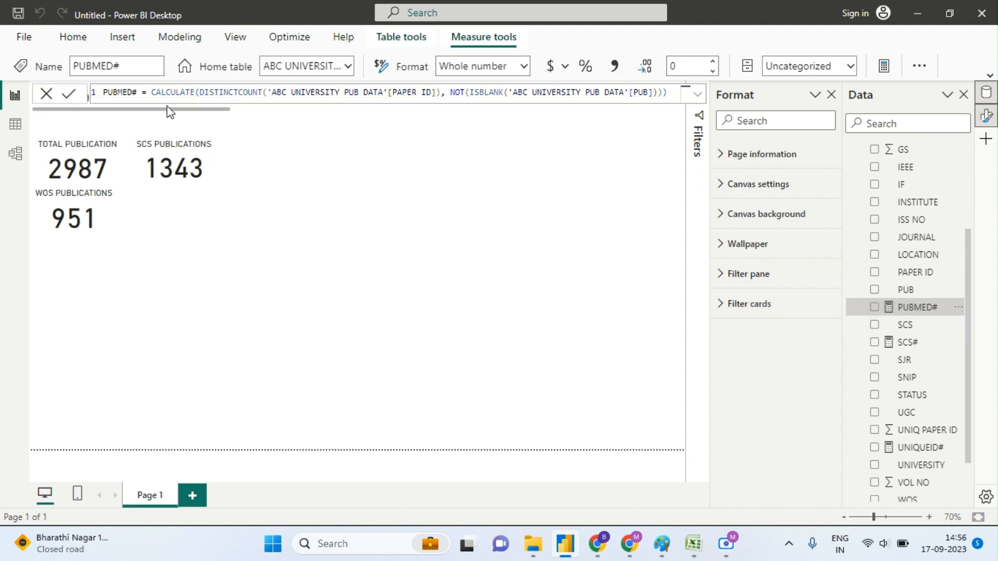
{"action": "left_click", "coordinate": [15, 106]}
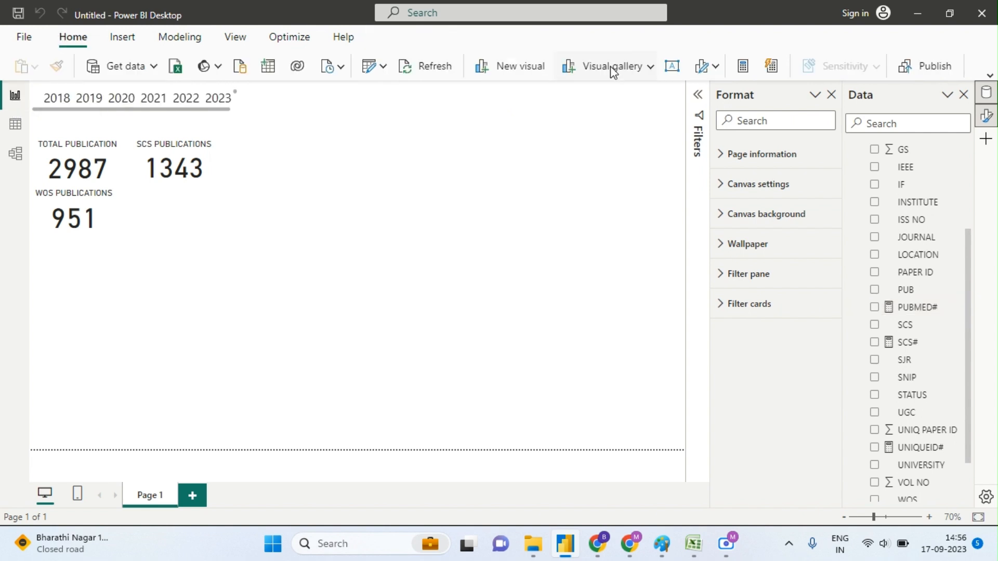
Step: Add a card visual showing the PUBMED# measure and place it beside the WOS PUBLICATIONS card, below SCS PUBLICATIONS
{"action": "left_click", "coordinate": [614, 67]}
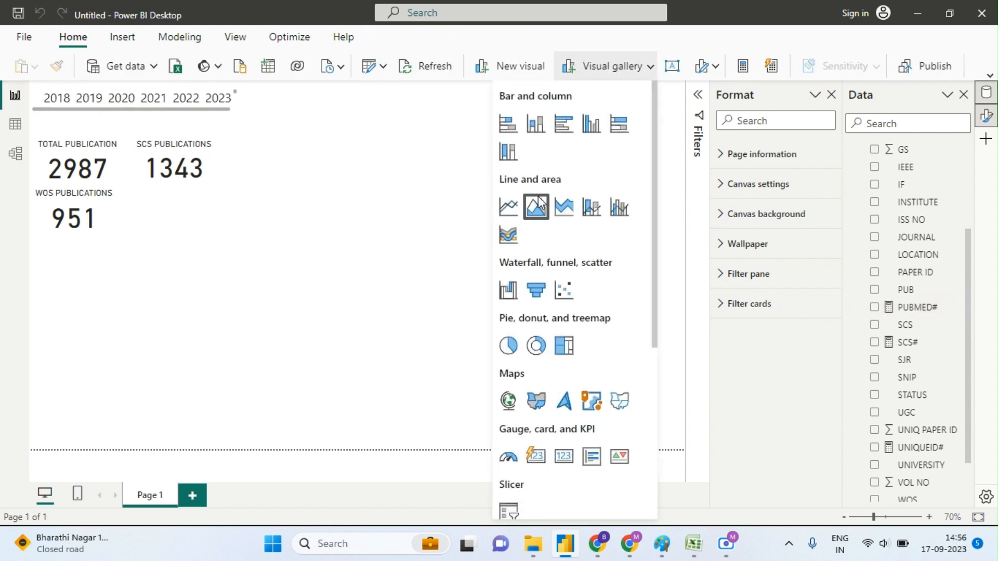
{"action": "left_click_drag", "start_coordinate": [655, 314], "coordinate": [655, 403]}
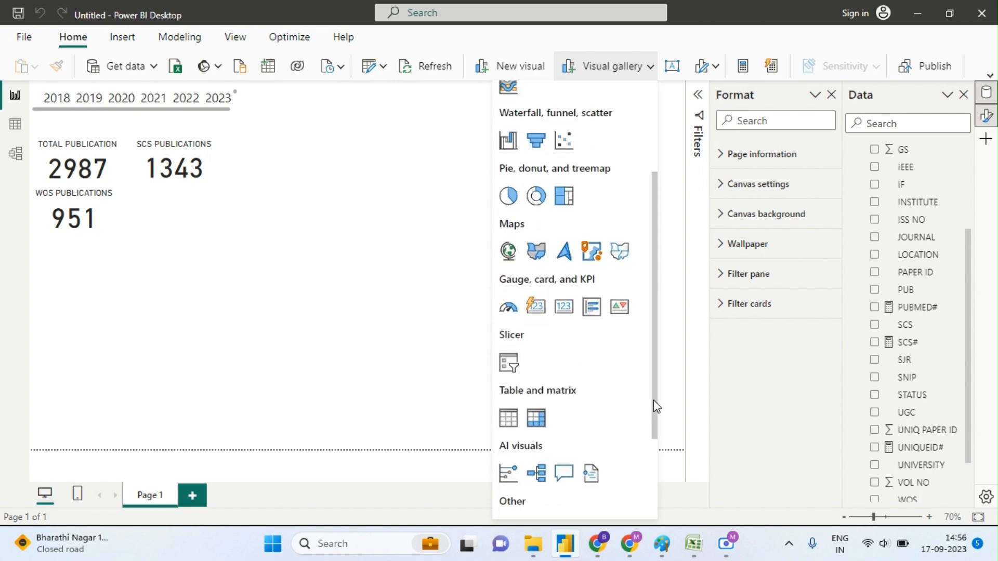
{"action": "left_click", "coordinate": [570, 313]}
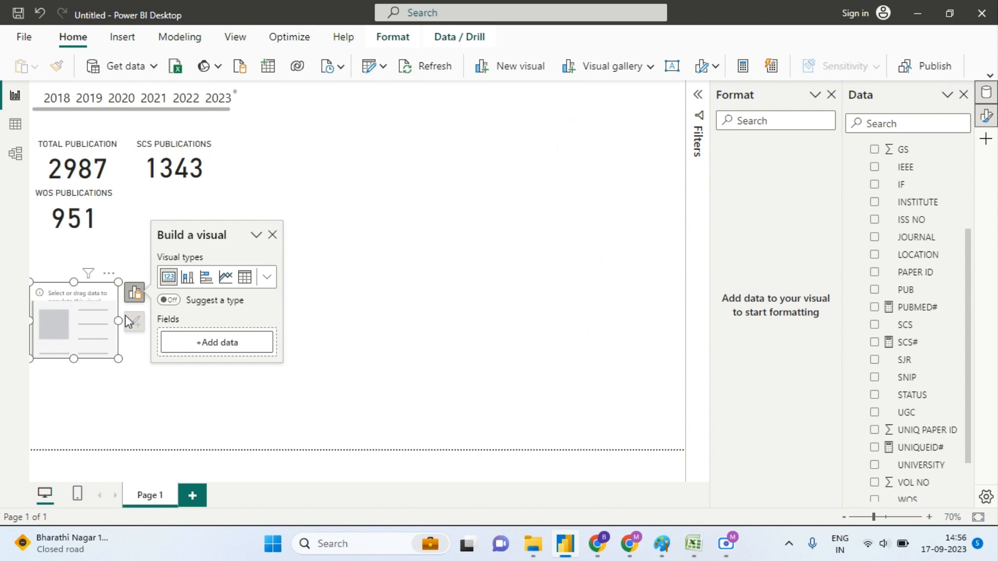
{"action": "left_click_drag", "start_coordinate": [101, 327], "coordinate": [103, 297]}
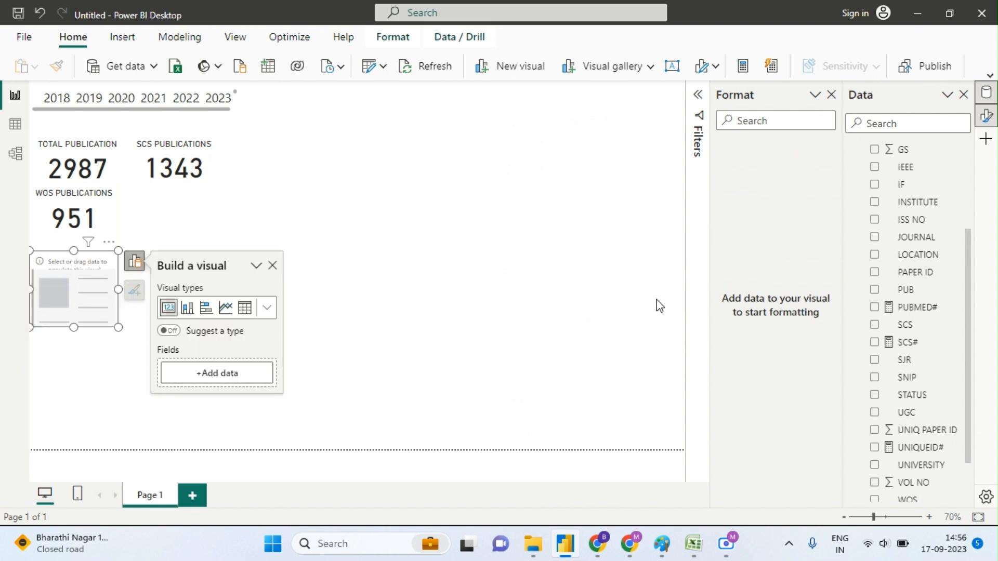
{"action": "left_click", "coordinate": [875, 308]}
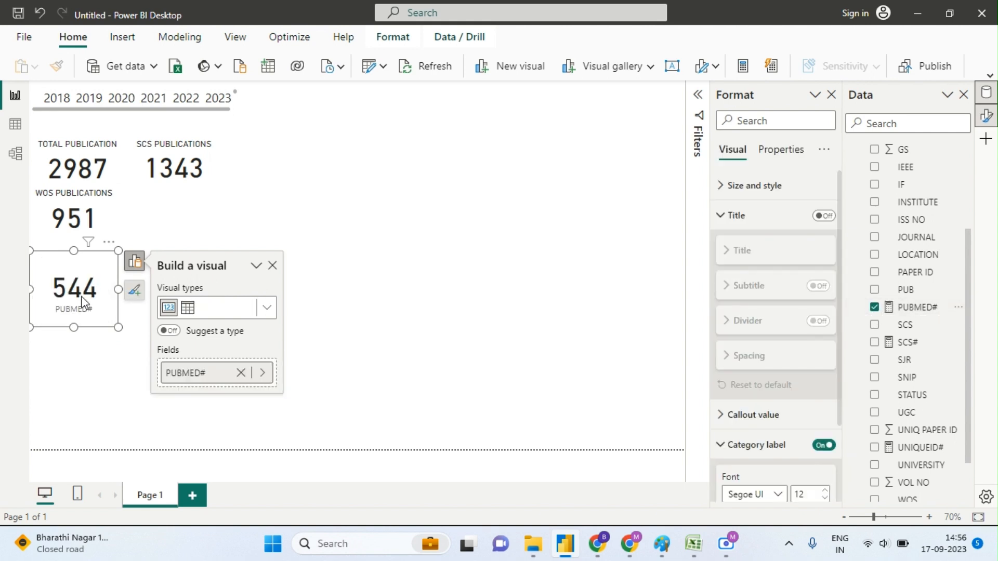
{"action": "left_click_drag", "start_coordinate": [80, 296], "coordinate": [178, 218]}
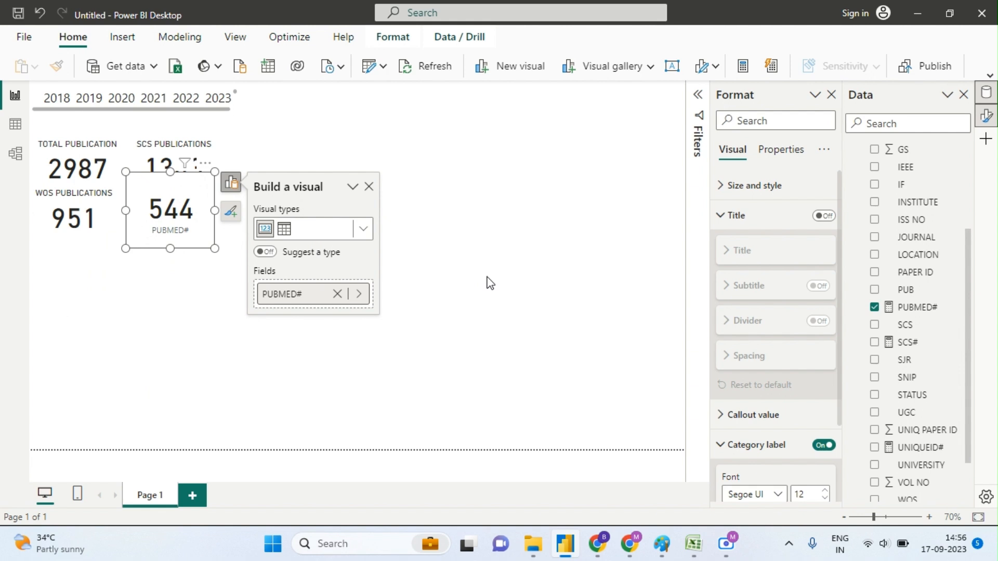
Step: Turn on the PUBMED# card's title and open its title text for editing
{"action": "left_click", "coordinate": [487, 283]}
{"action": "left_click", "coordinate": [187, 240]}
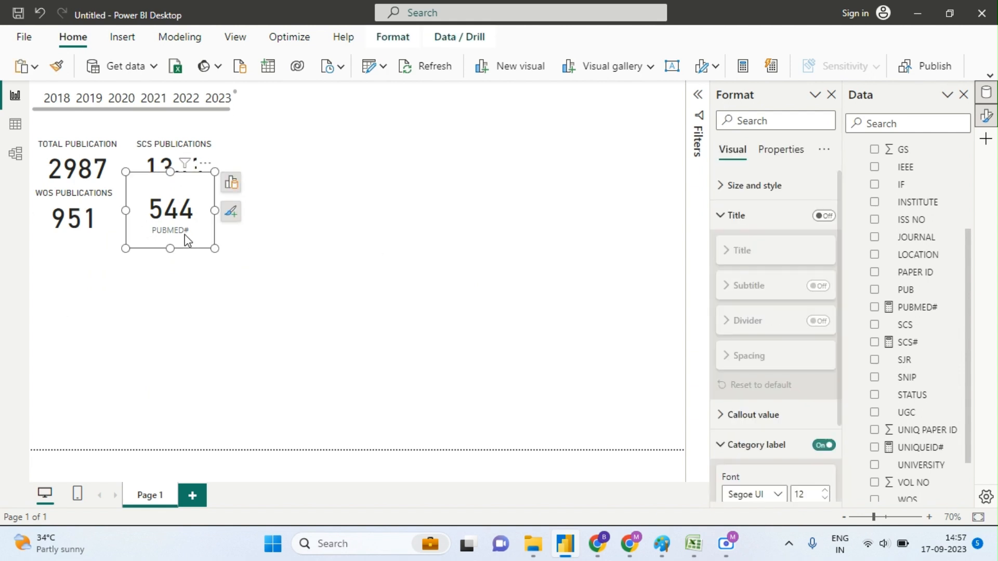
{"action": "left_click", "coordinate": [758, 219]}
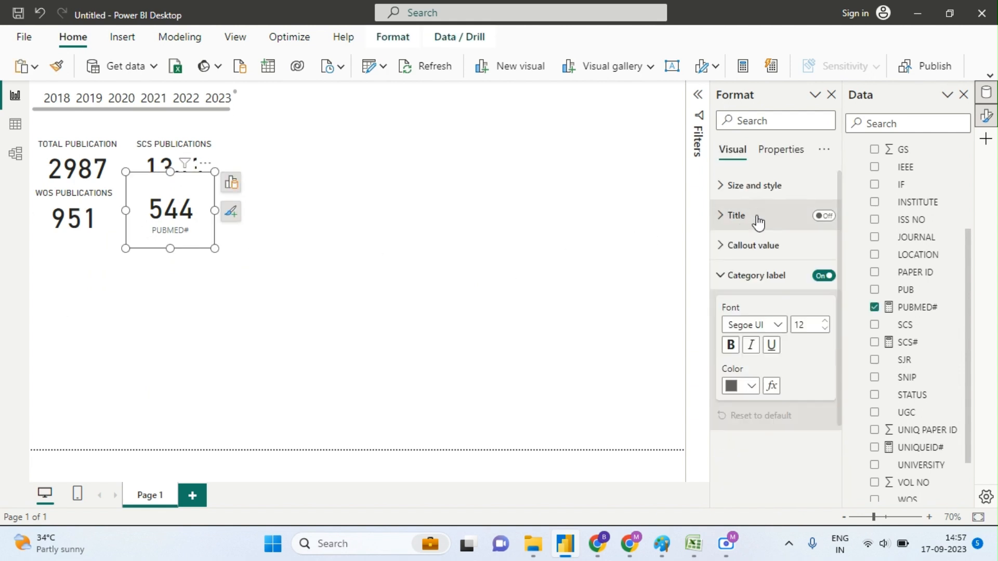
{"action": "left_click", "coordinate": [824, 216]}
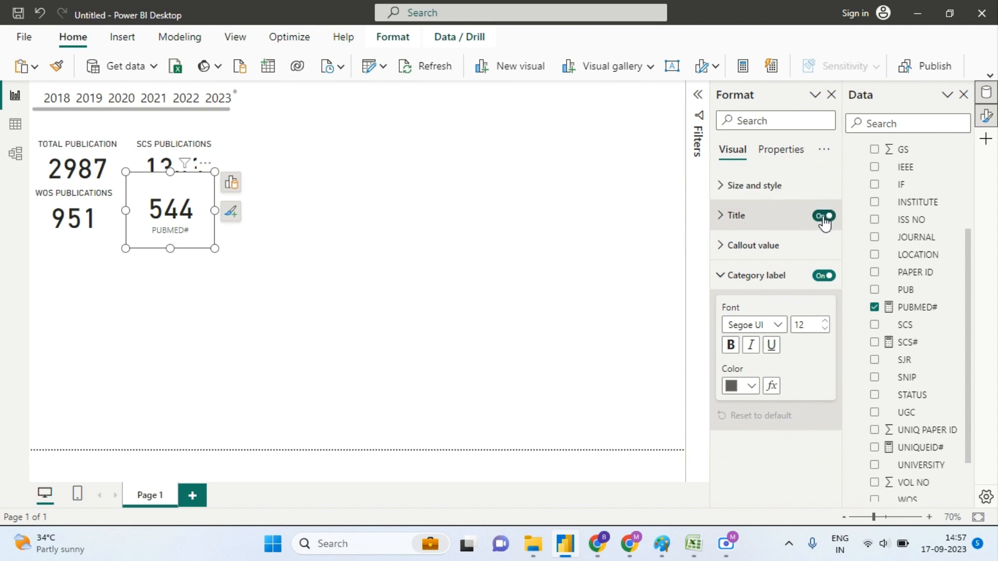
{"action": "left_click", "coordinate": [757, 227]}
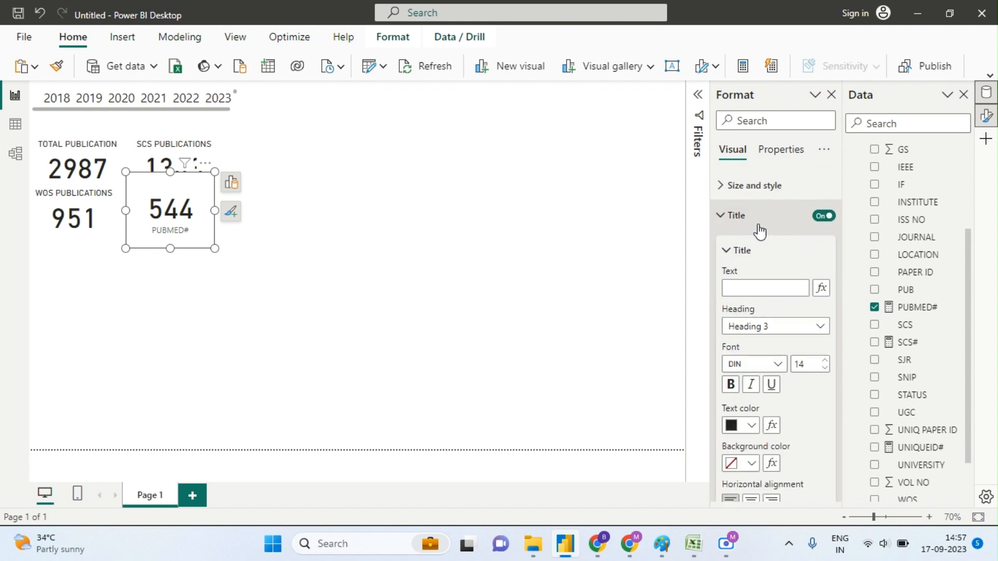
{"action": "left_click", "coordinate": [769, 285]}
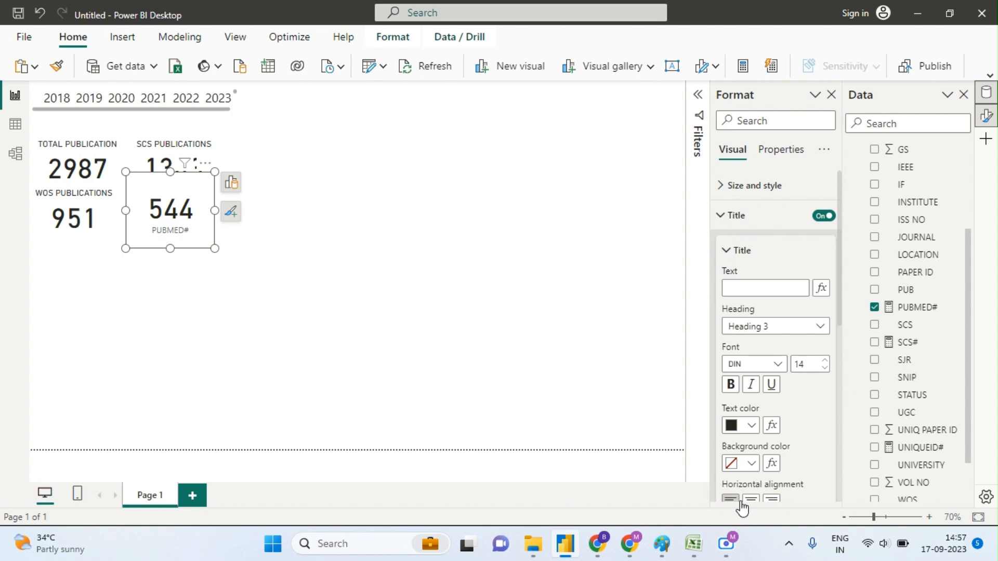
Step: Check the reference dashboard image in Paint for the PubMed card's title wording and return to Power BI
{"action": "left_click", "coordinate": [659, 551]}
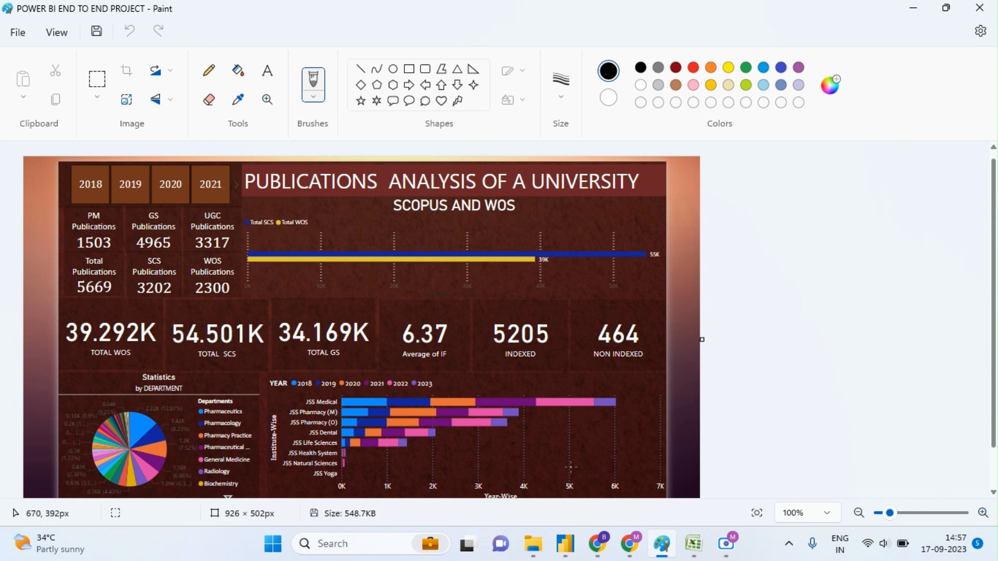
{"action": "mouse_move", "coordinate": [662, 554]}
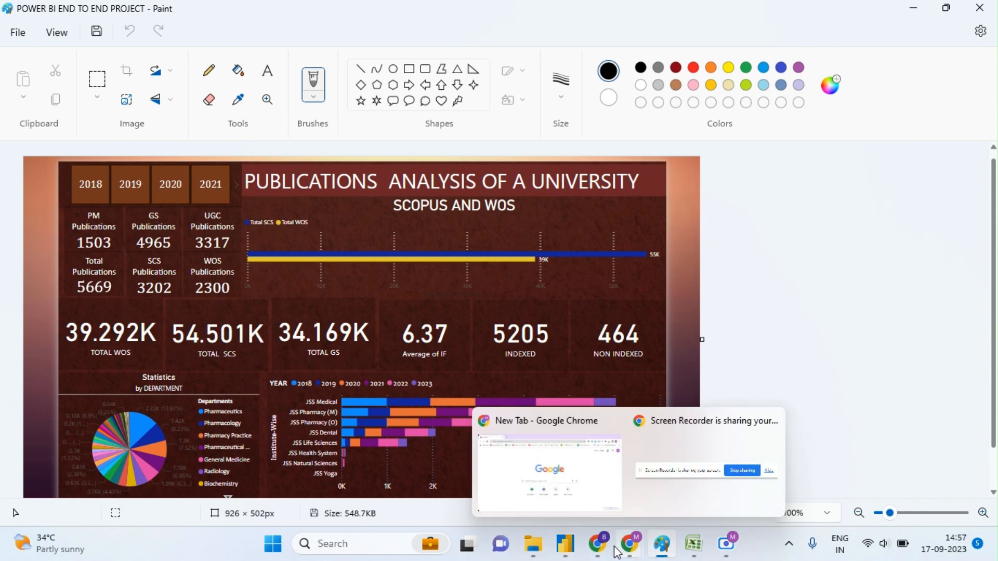
{"action": "mouse_move", "coordinate": [728, 553]}
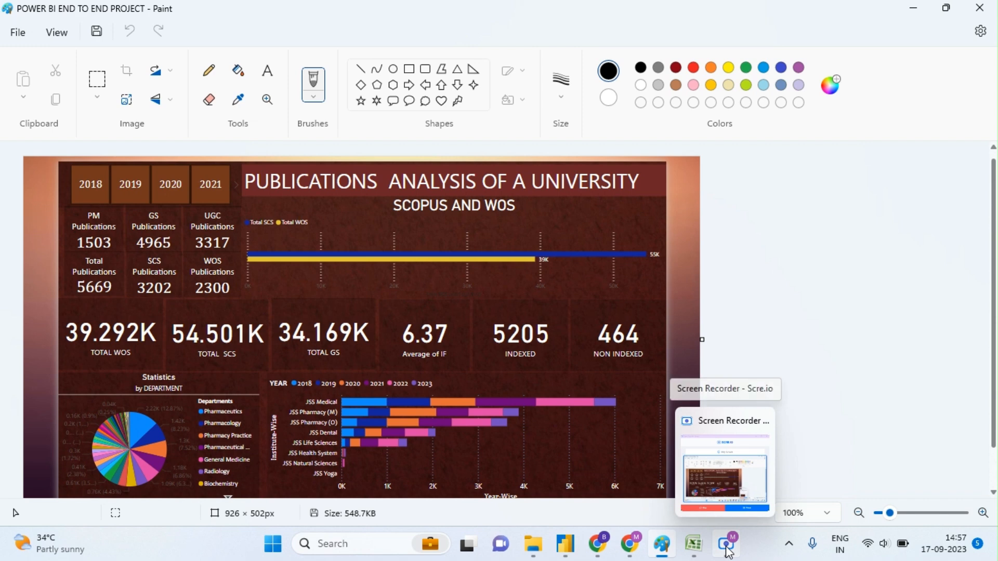
{"action": "left_click", "coordinate": [572, 546]}
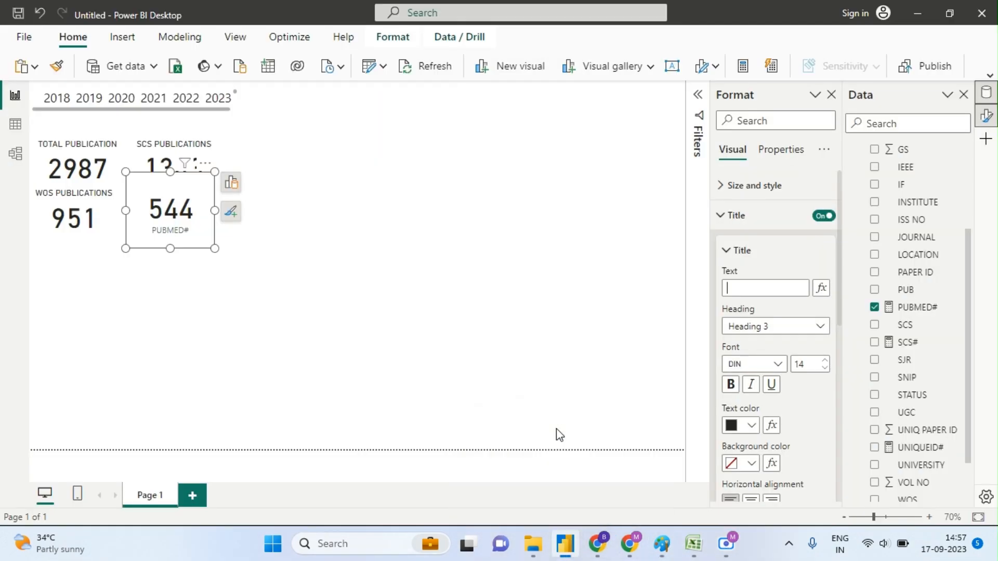
Step: Set the PUBMED# card's title text to PM PUBLICATIONS and centre it horizontally
{"action": "type", "text": "PM PU"}
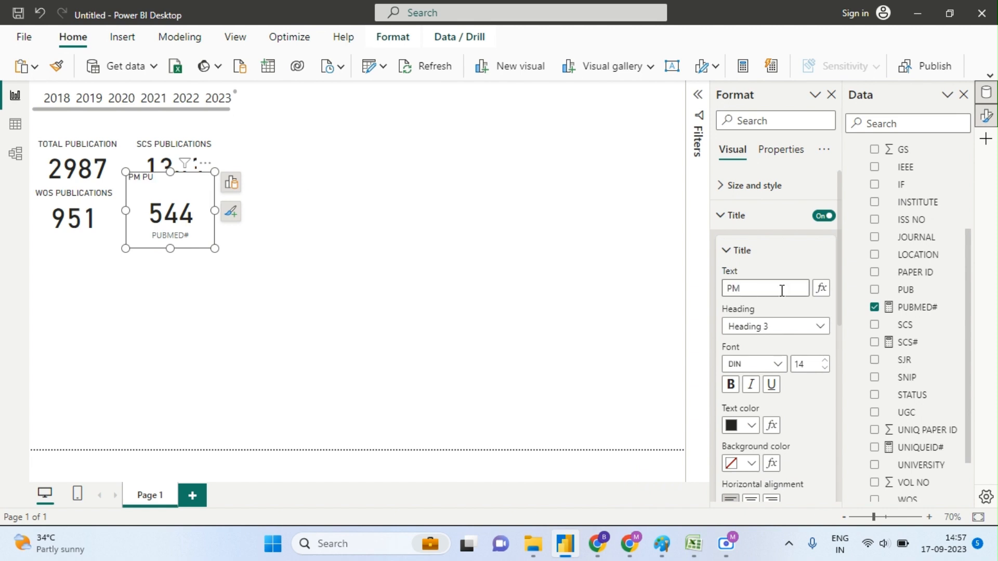
{"action": "key", "text": "BackSpace"}
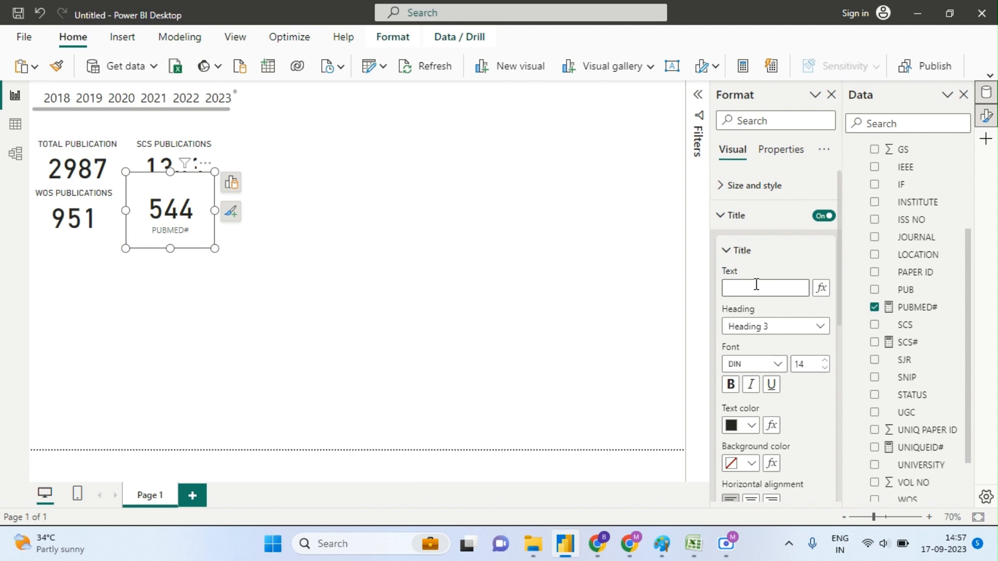
{"action": "type", "text": "PM P"}
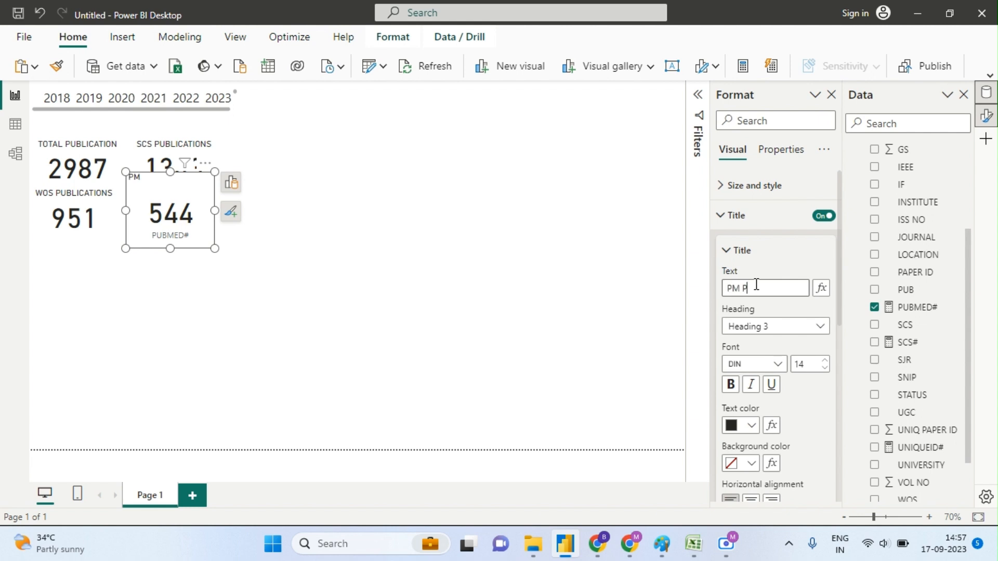
{"action": "type", "text": "UBLICATIONS"}
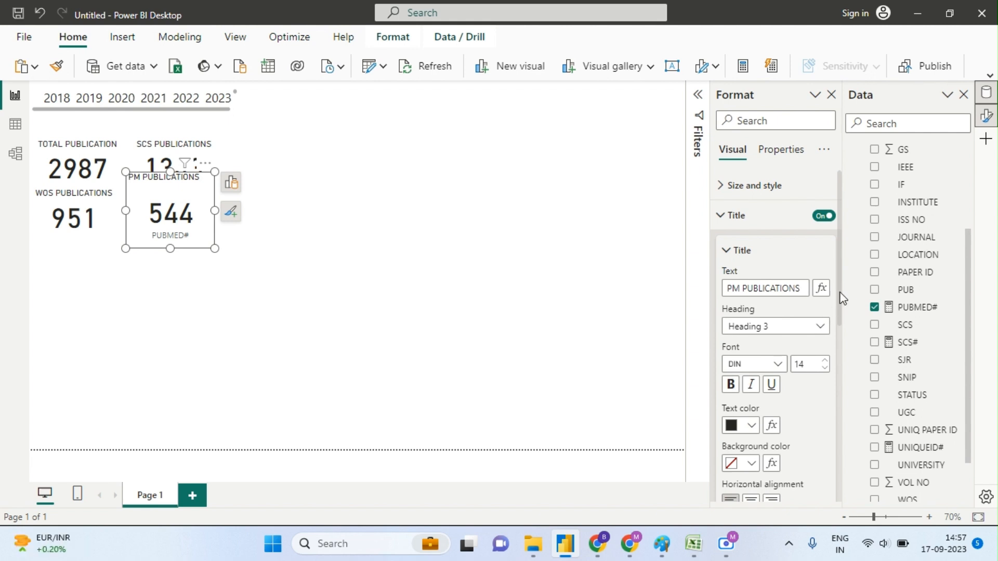
{"action": "left_click_drag", "start_coordinate": [842, 291], "coordinate": [835, 384]}
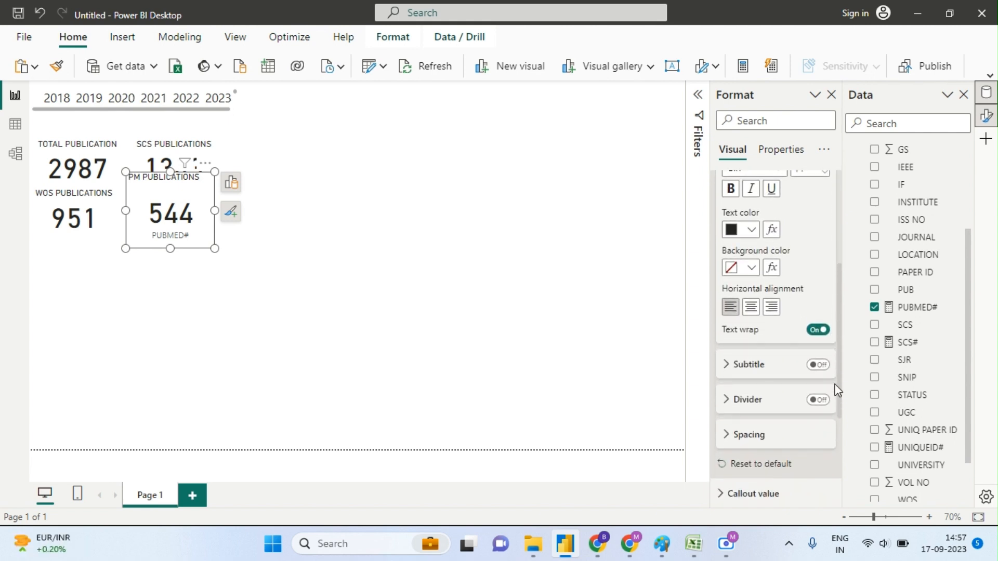
{"action": "left_click", "coordinate": [752, 314]}
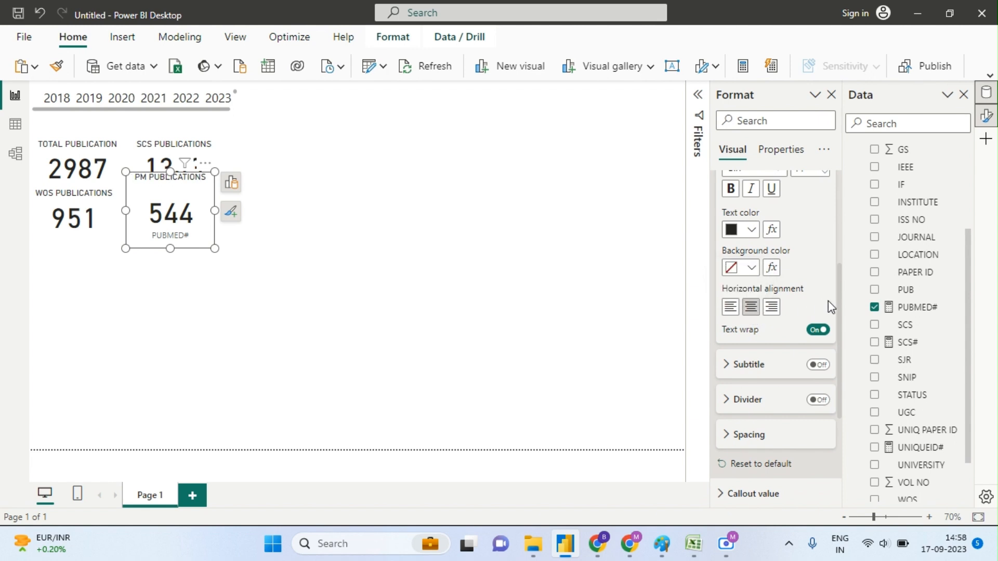
Step: Turn off the PM PUBLICATIONS card's category label, then shorten the card and line it up with the WOS PUBLICATIONS card
{"action": "scroll", "coordinate": [838, 301], "scroll_direction": "down", "scroll_amount": 4}
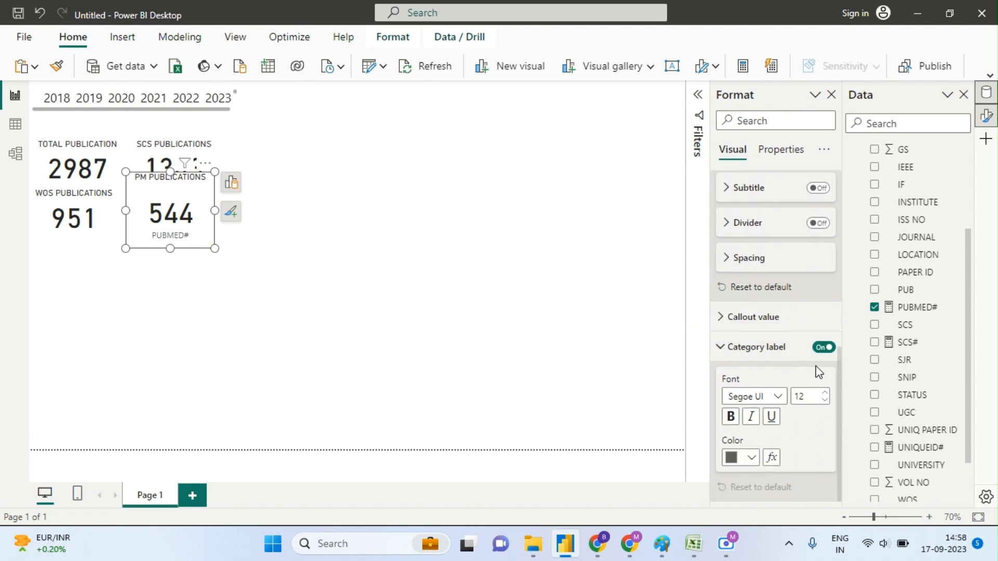
{"action": "left_click", "coordinate": [824, 347]}
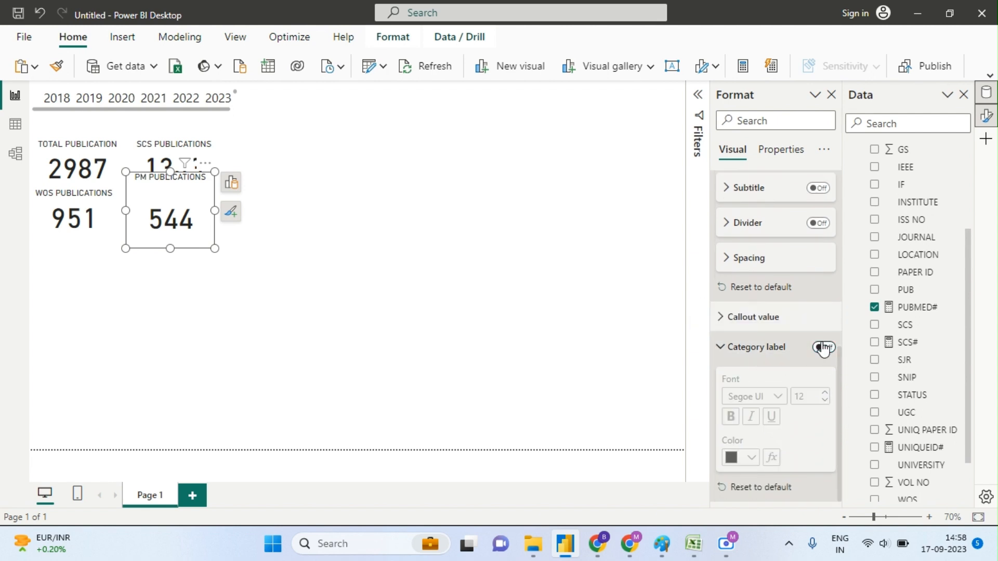
{"action": "left_click", "coordinate": [541, 357]}
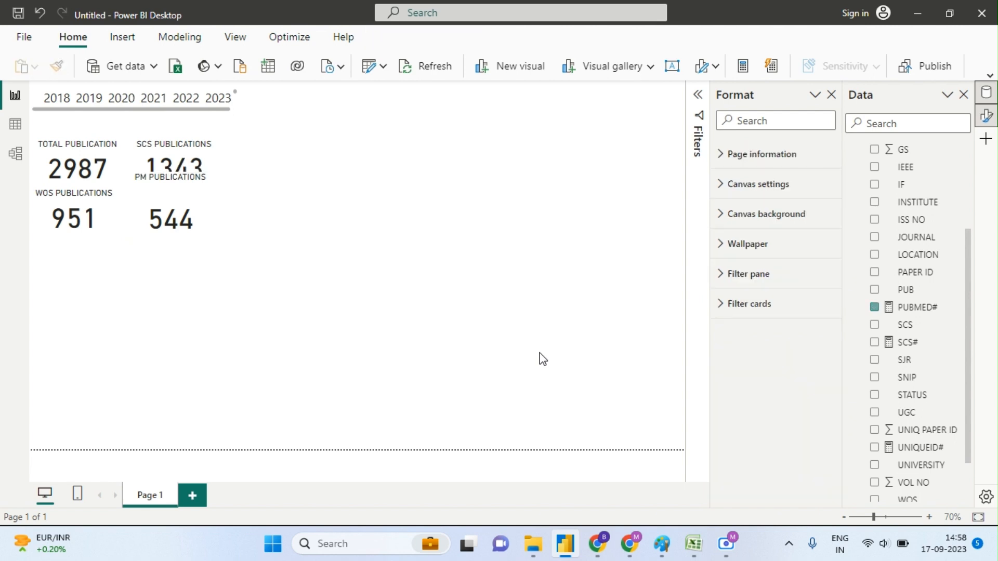
{"action": "left_click", "coordinate": [172, 219]}
{"action": "left_click_drag", "start_coordinate": [170, 248], "coordinate": [175, 214]}
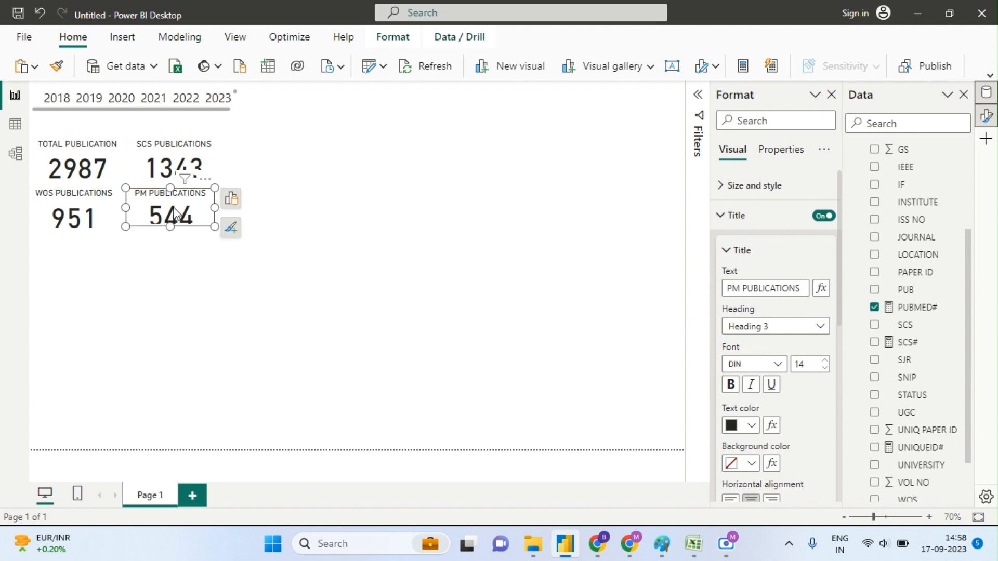
Step: Make the PM PUBLICATIONS card slightly taller so its number is no longer cut off
{"action": "left_click", "coordinate": [232, 291]}
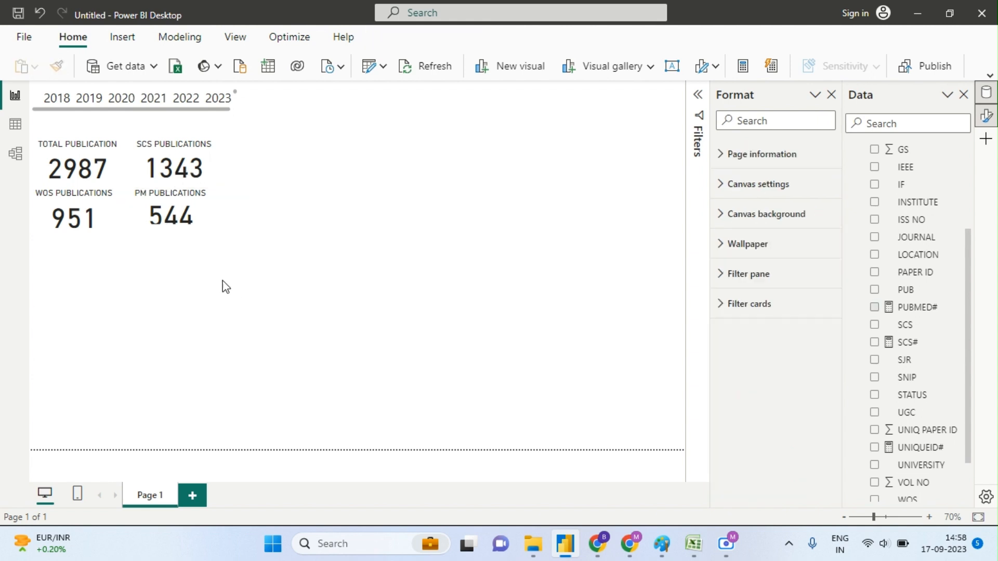
{"action": "left_click", "coordinate": [182, 218]}
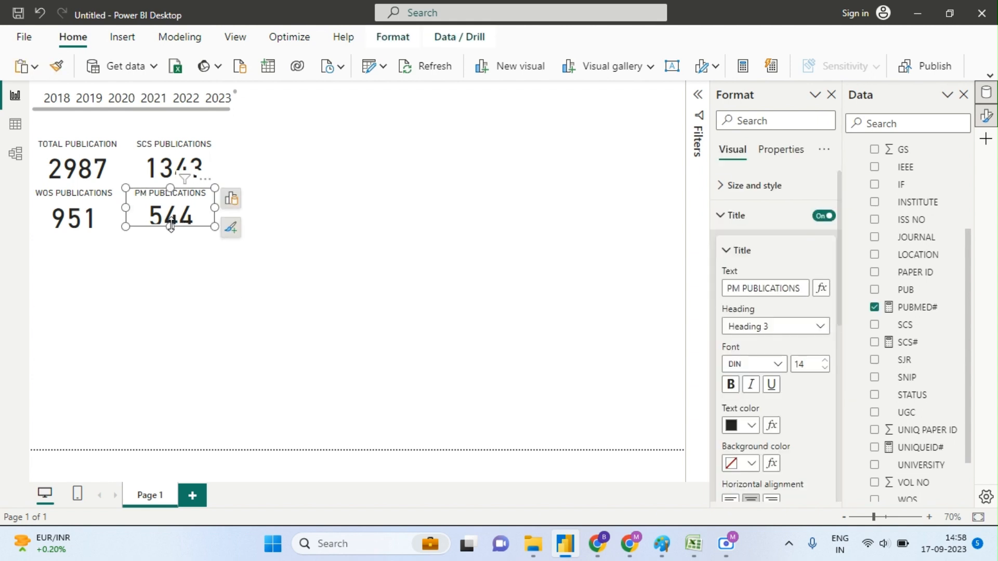
{"action": "left_click_drag", "start_coordinate": [173, 227], "coordinate": [173, 235]}
{"action": "left_click", "coordinate": [536, 441]}
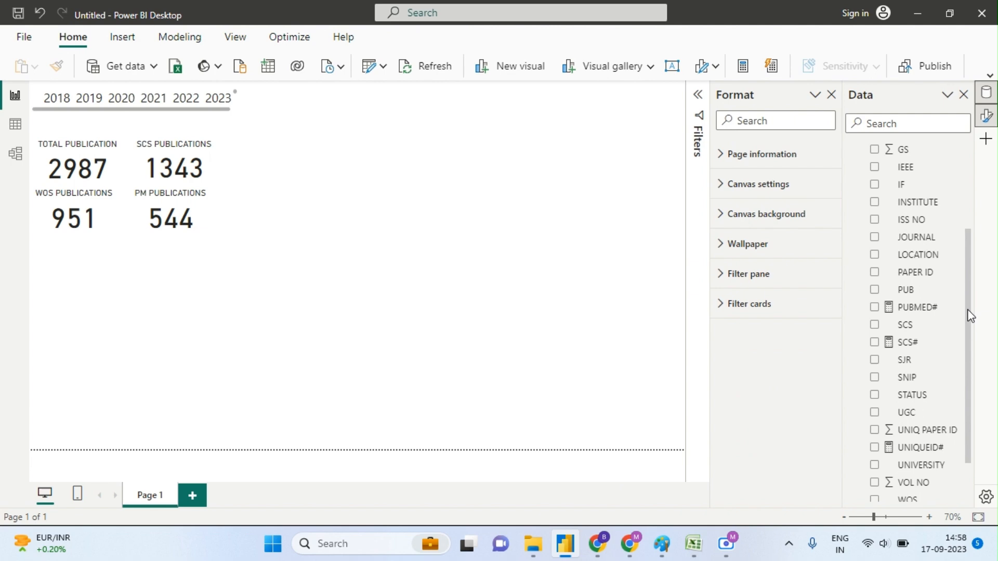
Step: Check the reference dashboard image in Paint for the next publications card and return to Power BI
{"action": "mouse_move", "coordinate": [659, 531]}
{"action": "left_click", "coordinate": [653, 489]}
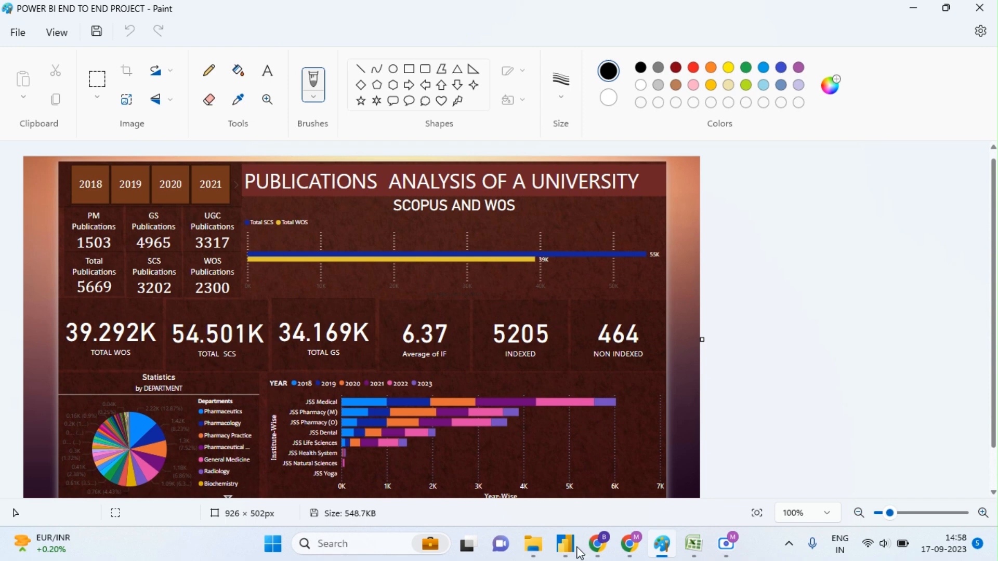
{"action": "mouse_move", "coordinate": [565, 544]}
{"action": "left_click", "coordinate": [581, 489]}
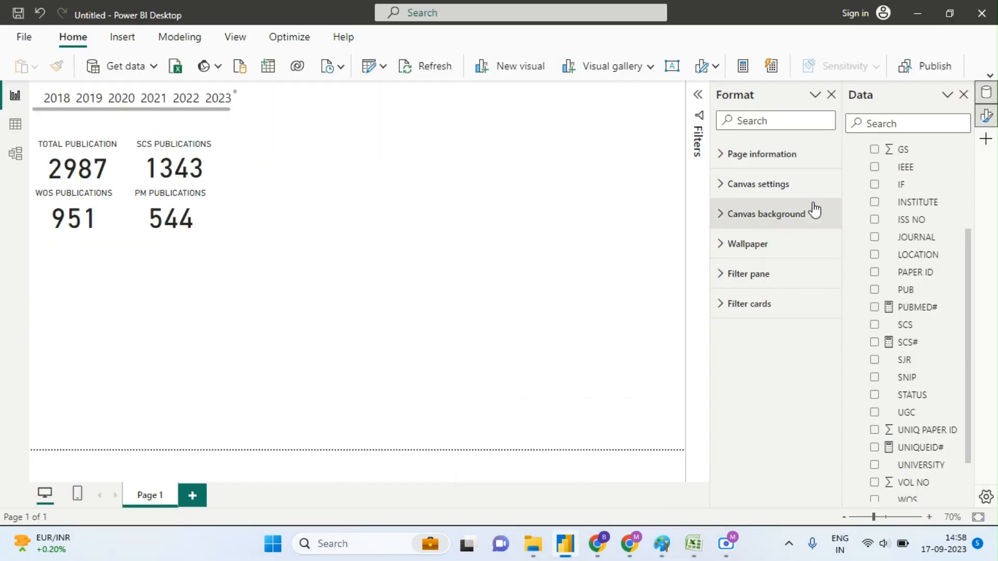
Step: Create a new measure named GS# in the ABC UNIVERSITY PUB DATA table
{"action": "left_click_drag", "start_coordinate": [968, 276], "coordinate": [974, 185]}
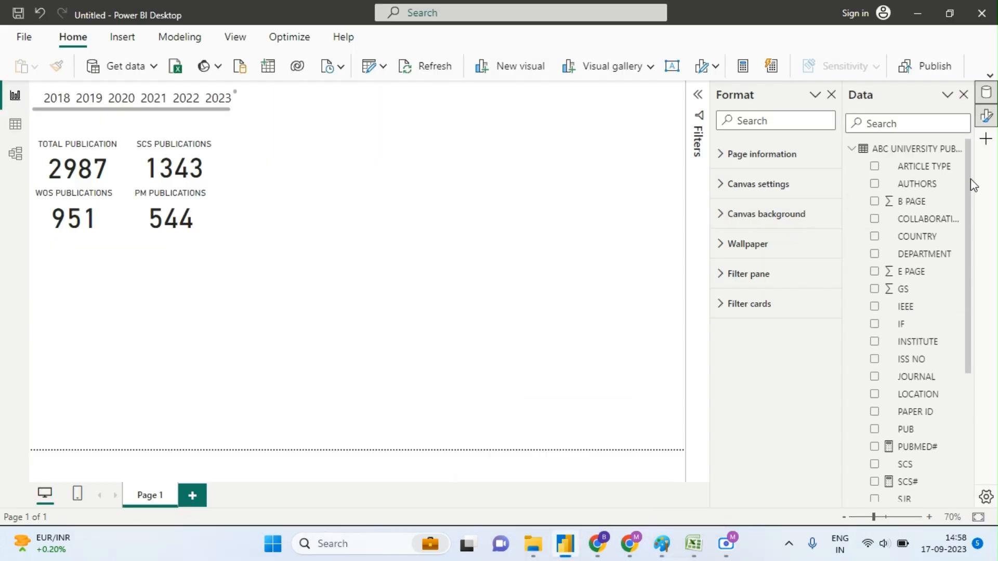
{"action": "right_click", "coordinate": [879, 155]}
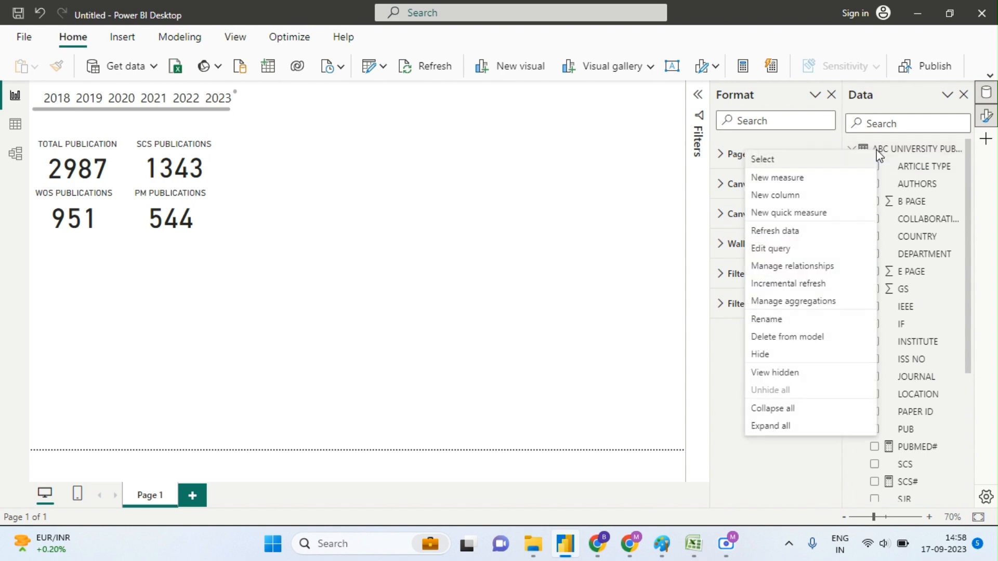
{"action": "left_click", "coordinate": [790, 181]}
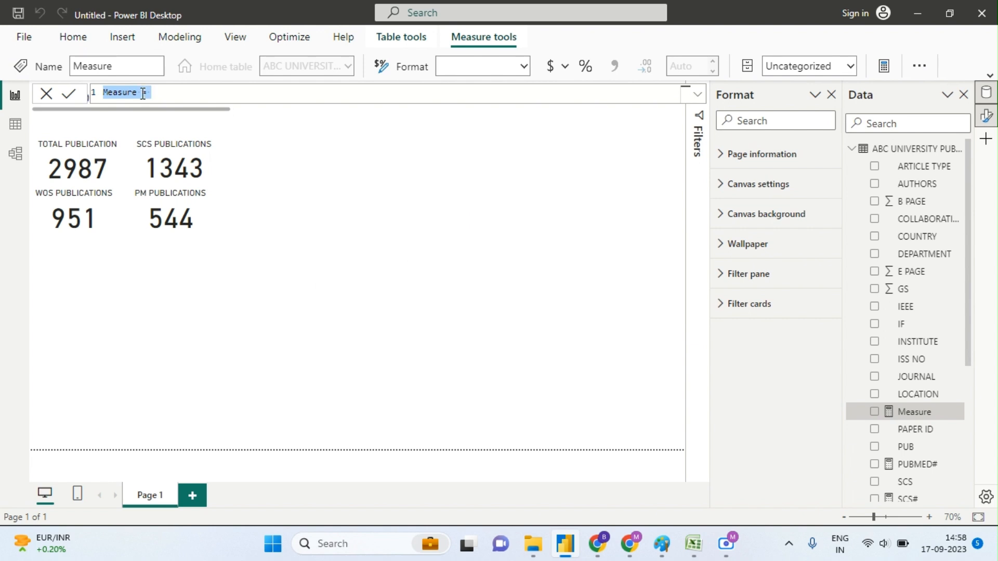
{"action": "left_click", "coordinate": [141, 94]}
{"action": "key", "text": "BackSpace"}
{"action": "key", "text": "BackSpace"}
{"action": "key", "text": "BackSpace"}
{"action": "key", "text": "BackSpace"}
{"action": "key", "text": "BackSpace"}
{"action": "key", "text": "BackSpace"}
{"action": "key", "text": "BackSpace"}
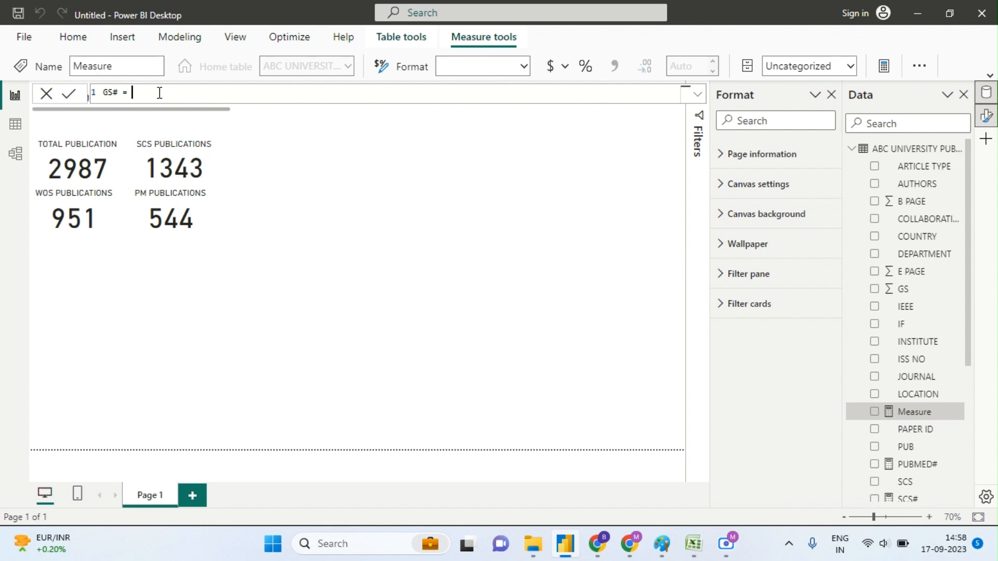
Step: Begin the GS# formula with CALCULATE and a DISTINCTCOUNT of 'ABC UNIVERSITY PUB DATA'[PAPER ID]
{"action": "type", "text": "CAL"}
{"action": "left_click", "coordinate": [175, 110]}
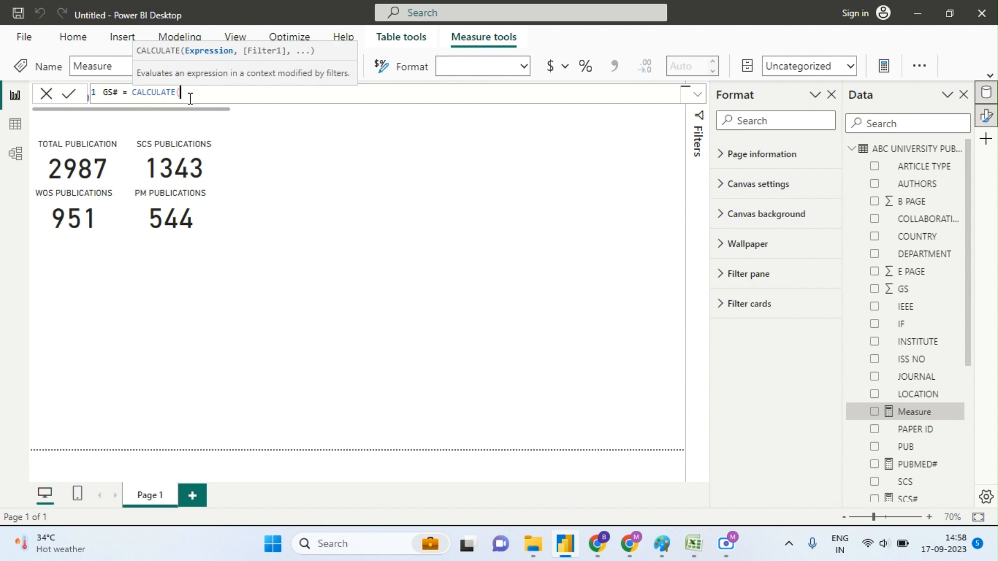
{"action": "type", "text": "DIS"}
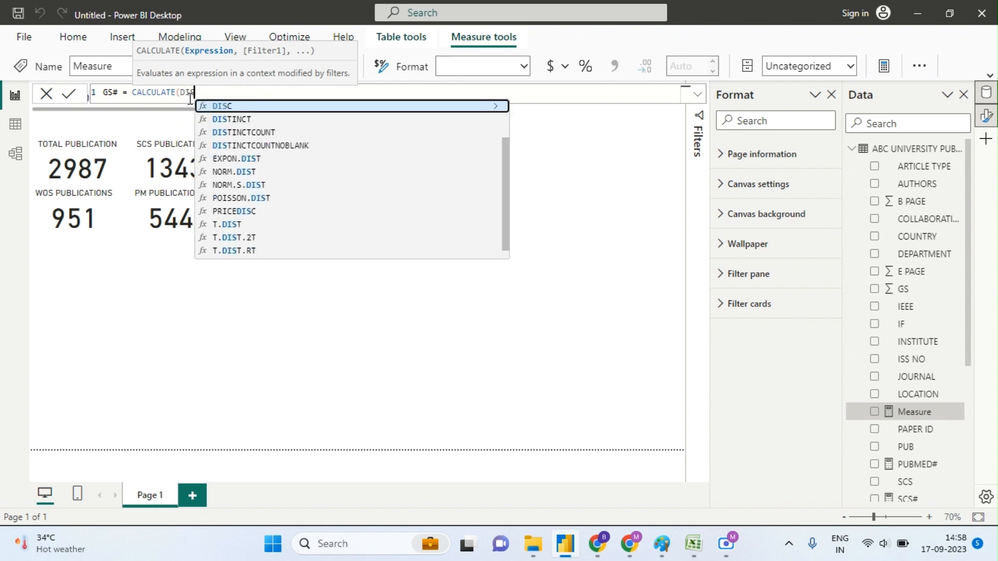
{"action": "left_click", "coordinate": [230, 133]}
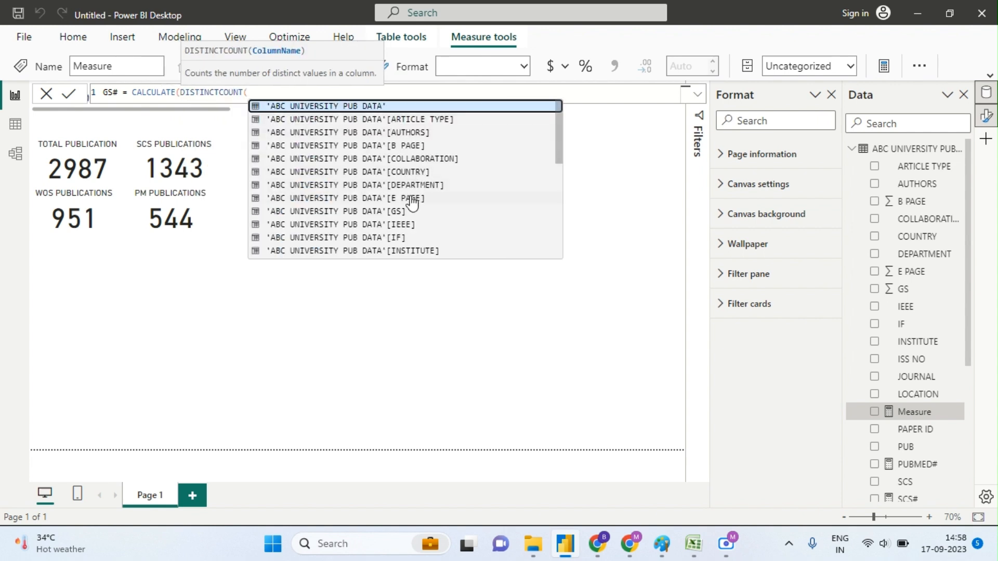
{"action": "scroll", "coordinate": [422, 208], "scroll_direction": "down", "scroll_amount": 3}
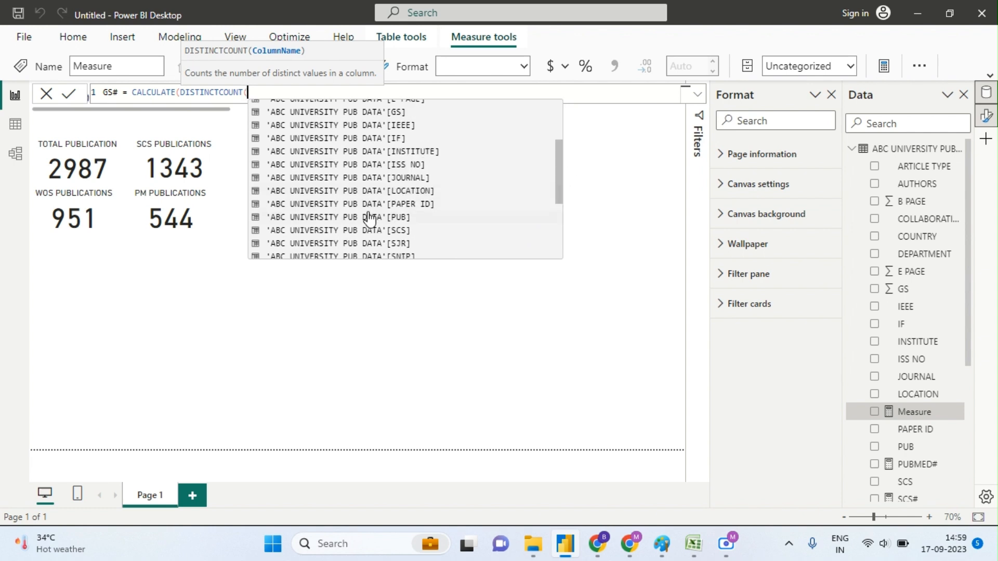
{"action": "left_click", "coordinate": [370, 210]}
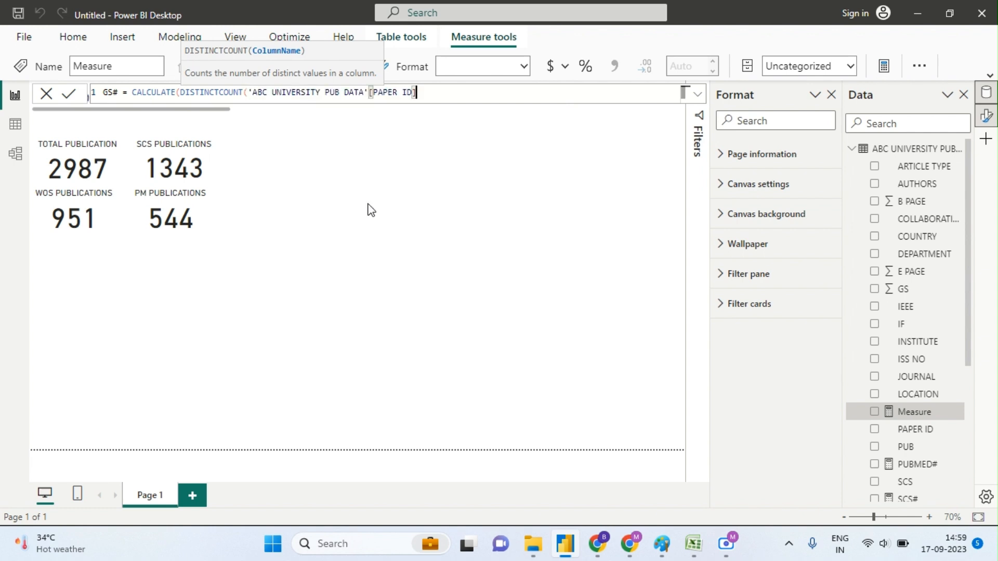
Step: Add the filter NOT(ISBLANK('ABC UNIVERSITY PUB DATA'[GS])) to the GS# formula, close all its parentheses and commit the measure
{"action": "type", "text": "), "}
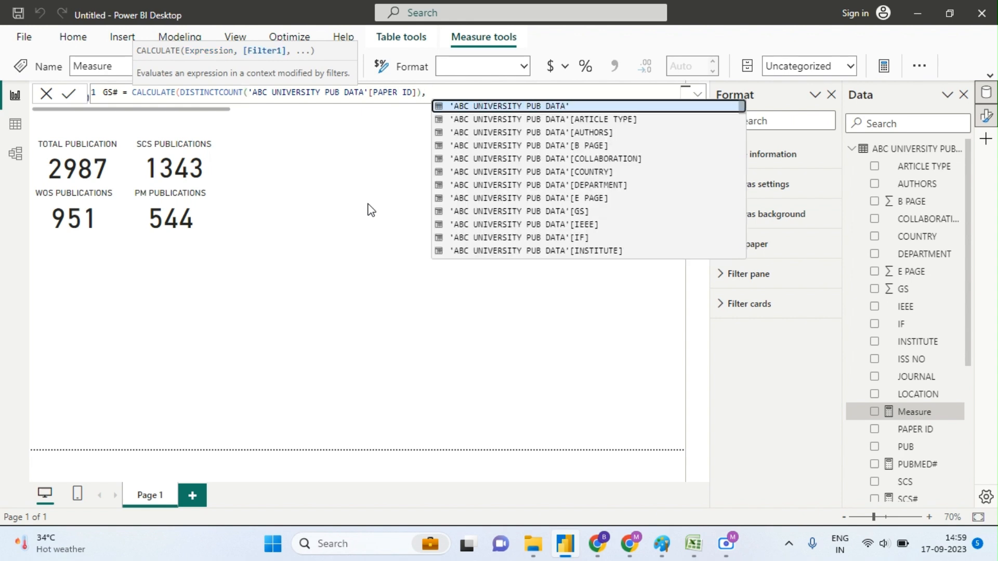
{"action": "type", "text": "NOT"}
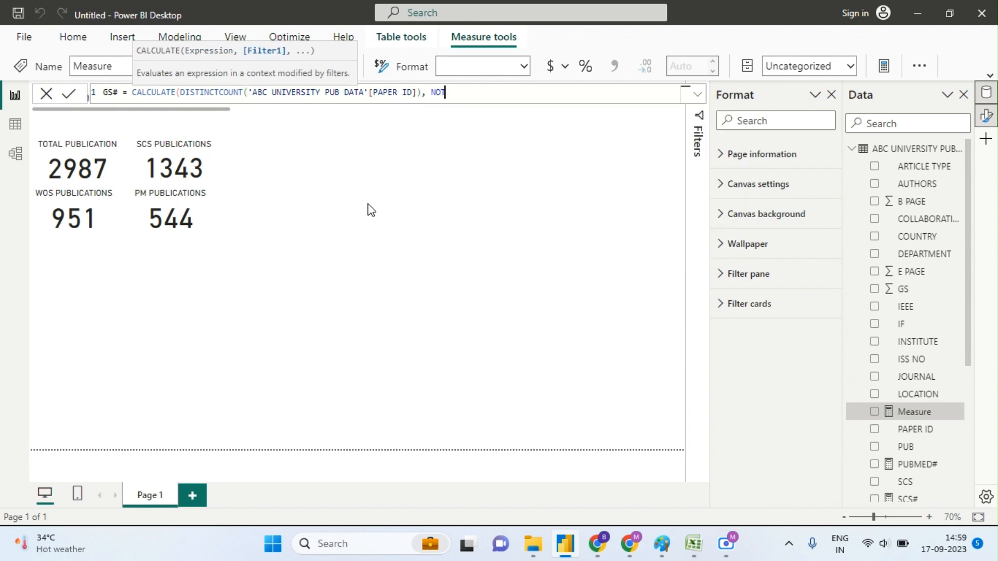
{"action": "type", "text": "(IS"}
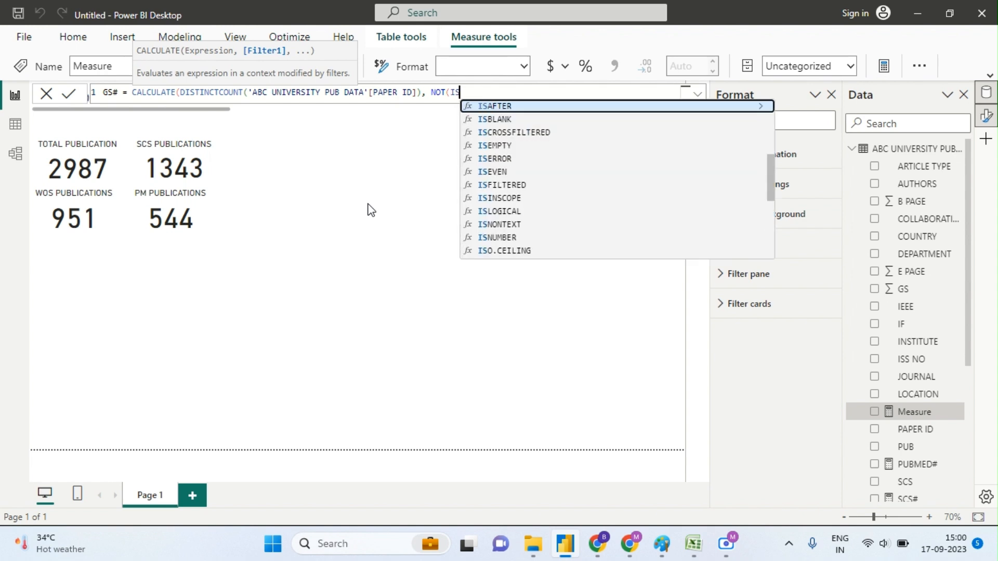
{"action": "left_click", "coordinate": [501, 119]}
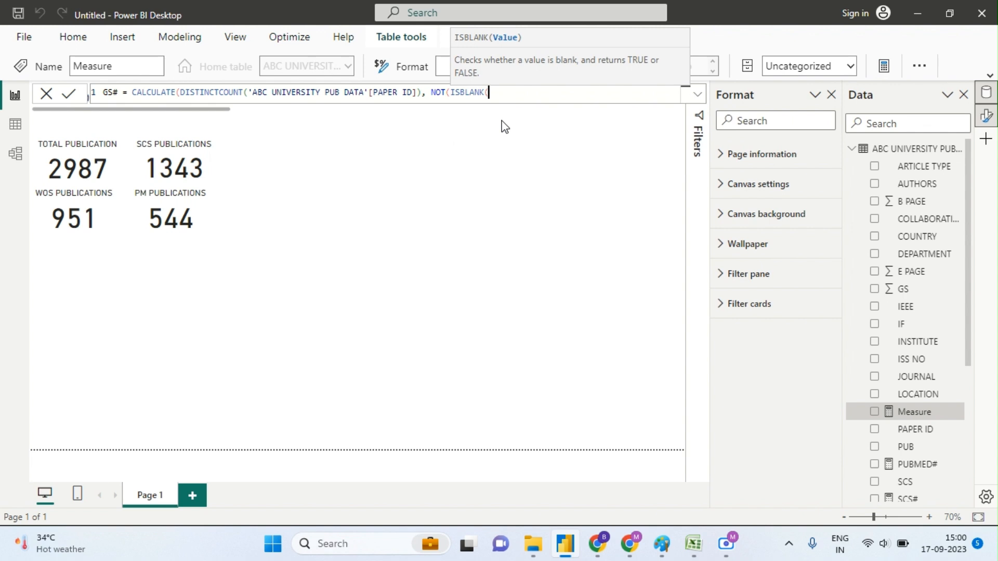
{"action": "type", "text": "GS"}
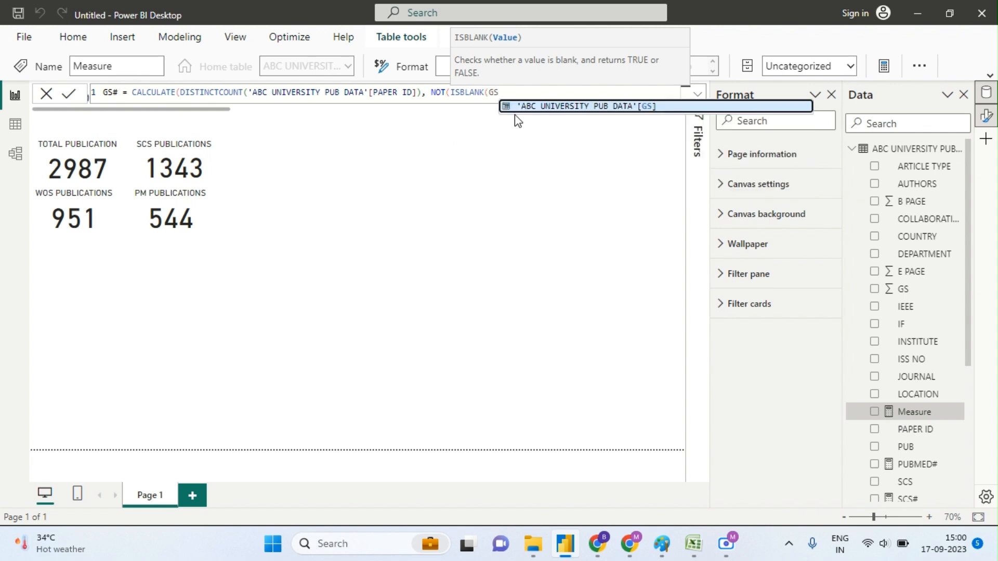
{"action": "left_click", "coordinate": [536, 106]}
{"action": "type", "text": ")"}
{"action": "key", "text": "Return"}
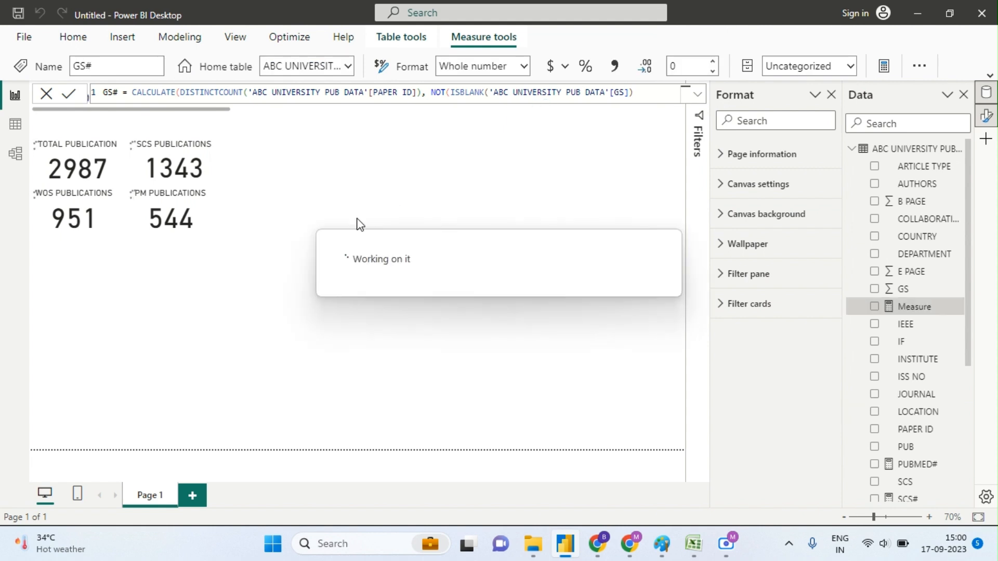
{"action": "type", "text": "))"}
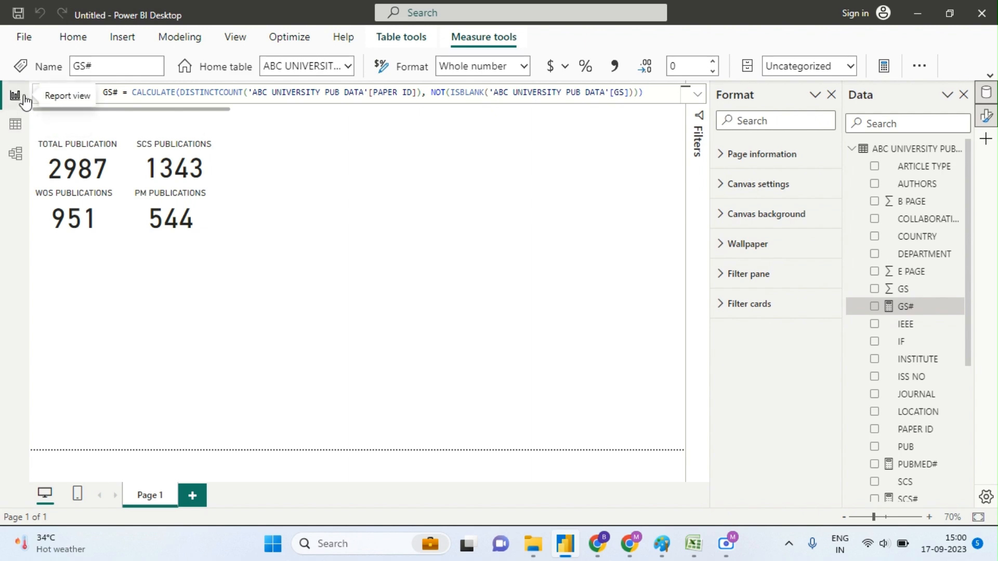
Step: Insert a new card visual in the report view and place it directly below the WOS PUBLICATIONS card
{"action": "left_click", "coordinate": [17, 124]}
{"action": "left_click", "coordinate": [15, 95]}
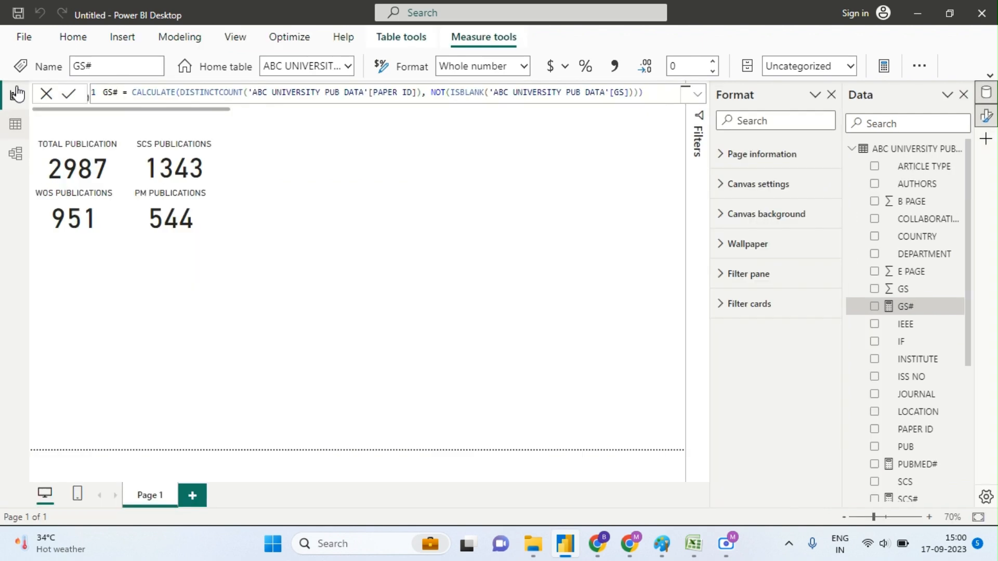
{"action": "left_click", "coordinate": [613, 66]}
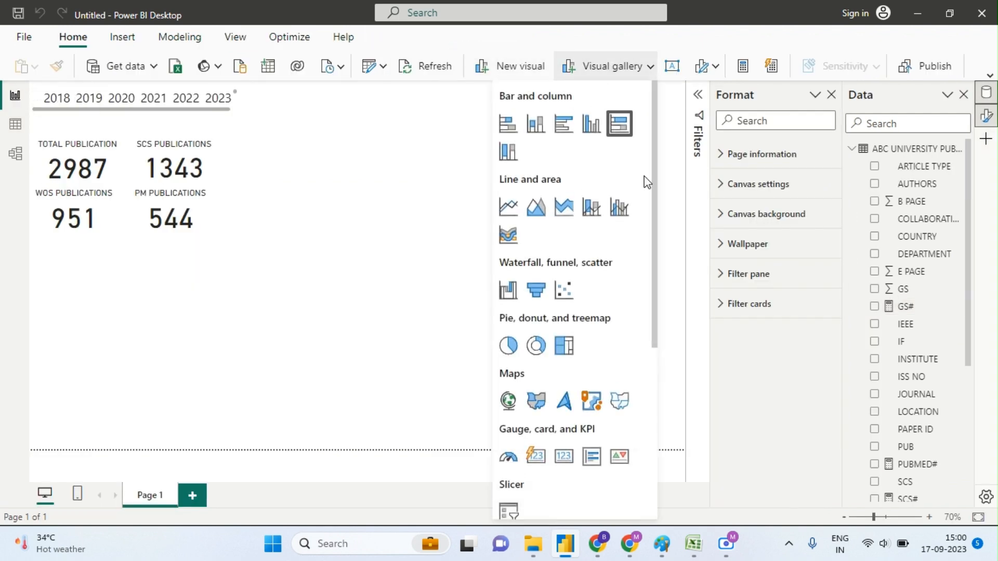
{"action": "left_click_drag", "start_coordinate": [657, 216], "coordinate": [657, 345]}
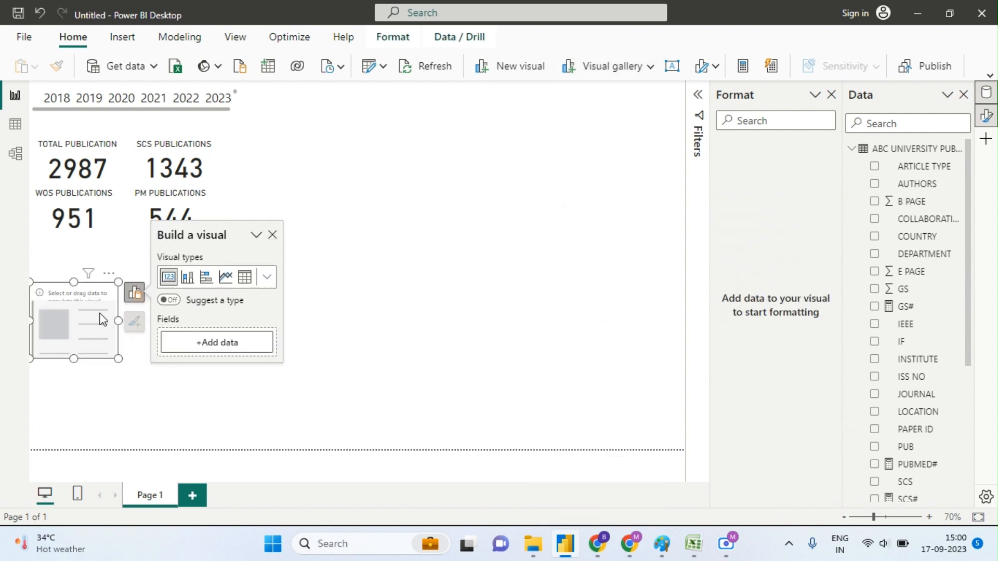
{"action": "left_click_drag", "start_coordinate": [103, 318], "coordinate": [101, 262]}
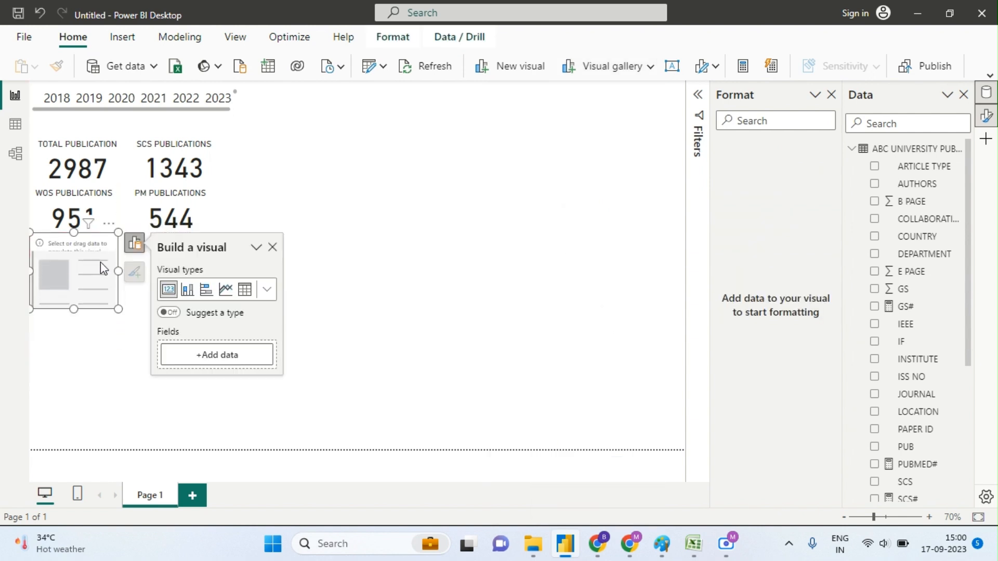
{"action": "left_click", "coordinate": [874, 289]}
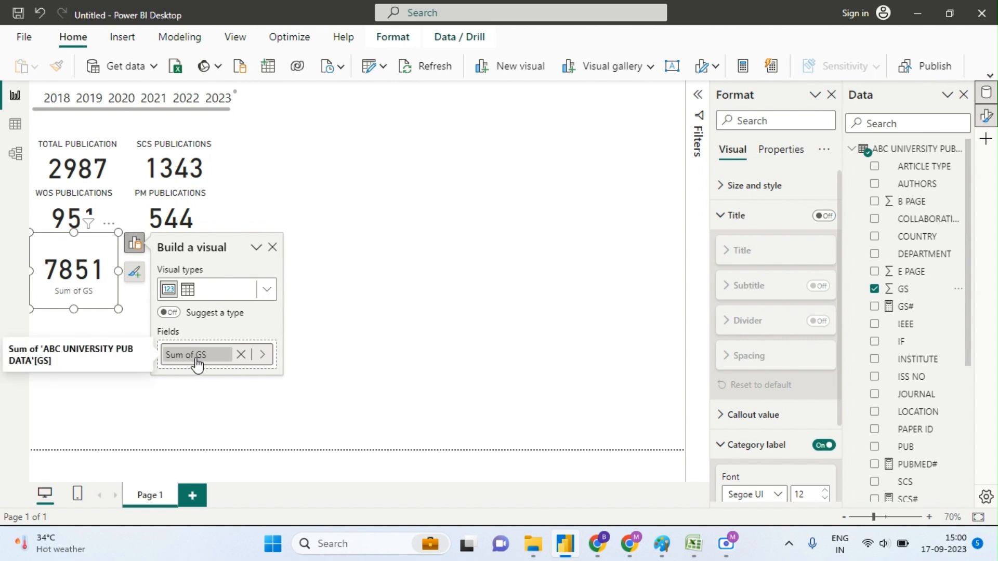
{"action": "left_click", "coordinate": [260, 357]}
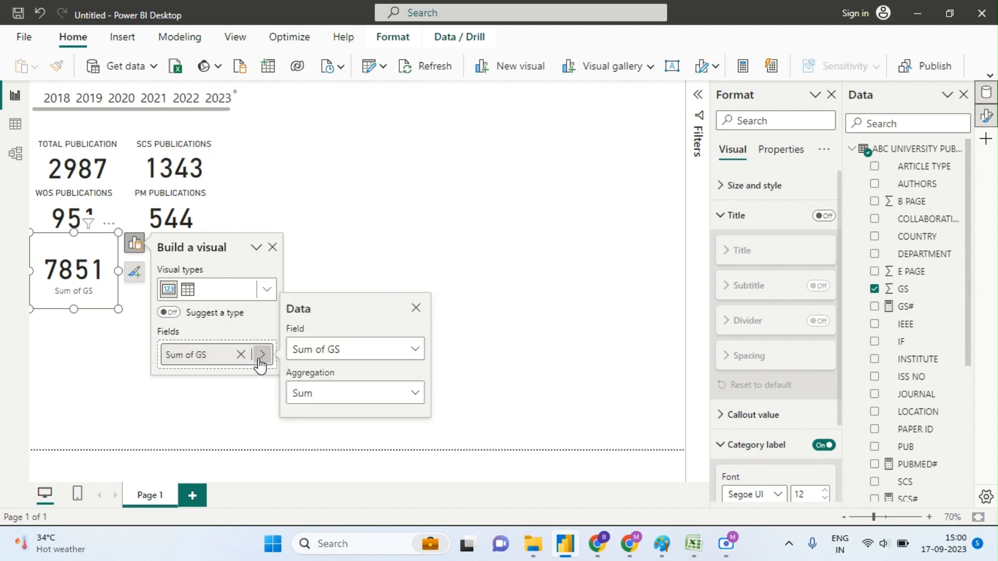
{"action": "left_click", "coordinate": [415, 350]}
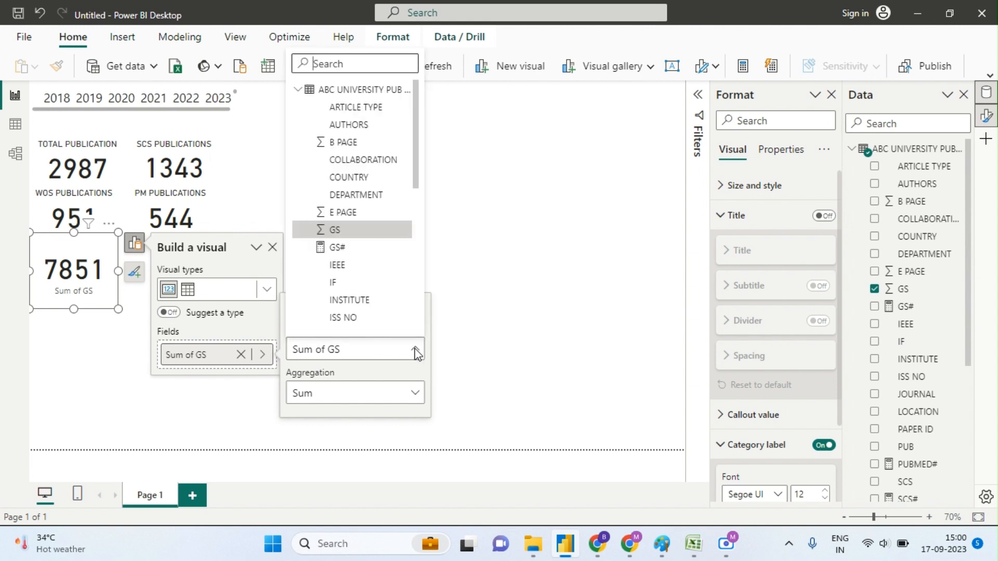
{"action": "left_click", "coordinate": [488, 302]}
{"action": "left_click", "coordinate": [875, 289]}
Step: Show the GS# measure on the new card, turn on the card's title and expand its title settings
{"action": "left_click", "coordinate": [875, 307]}
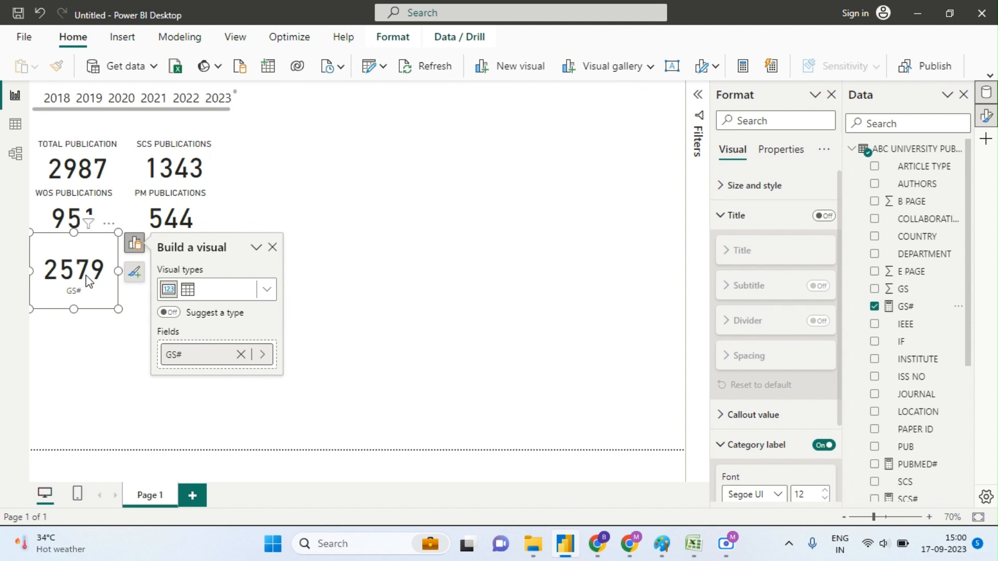
{"action": "left_click", "coordinate": [784, 216]}
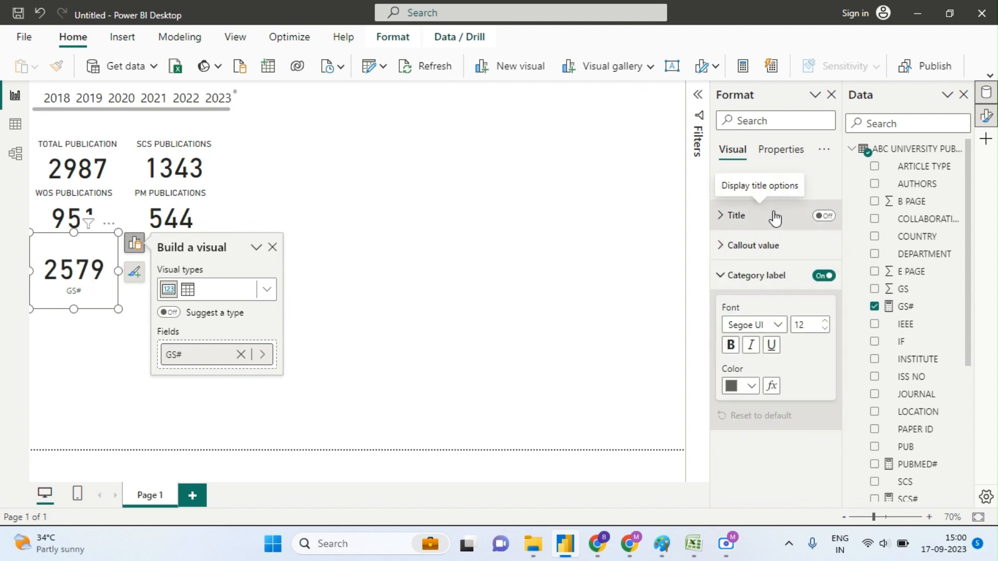
{"action": "left_click", "coordinate": [824, 216]}
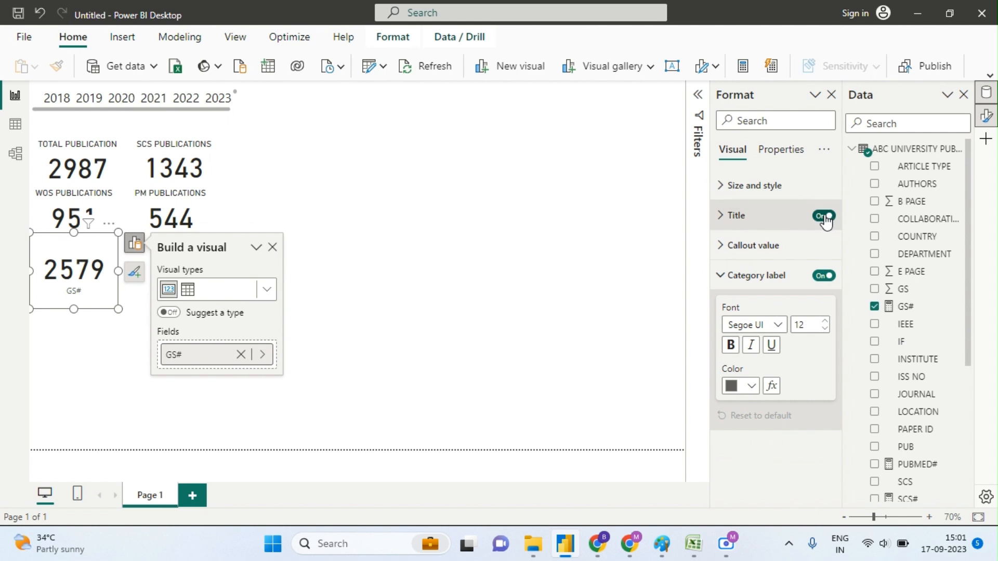
{"action": "left_click", "coordinate": [736, 217]}
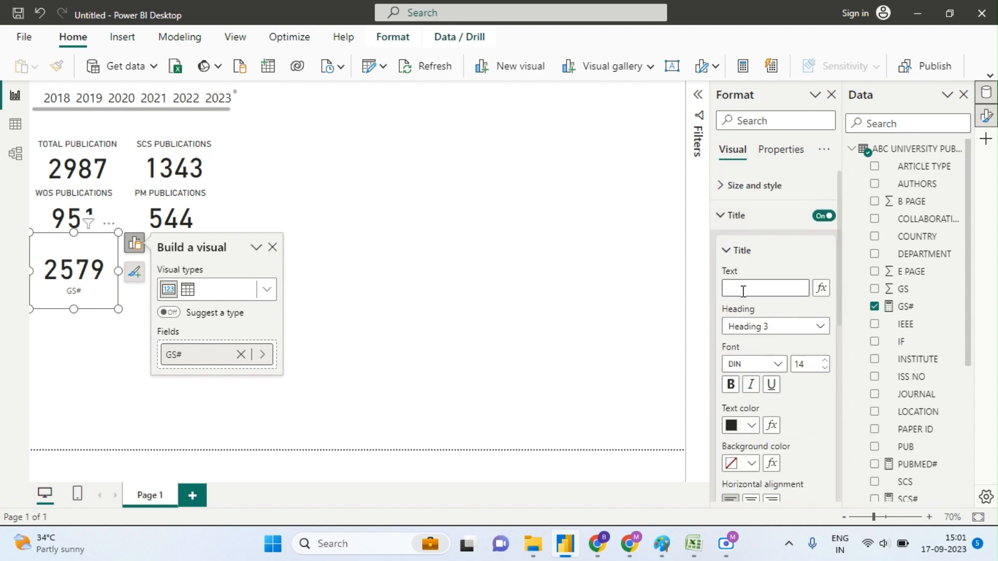
Step: Set the GS# card's title text to GS PUBLICATIONS and centre it horizontally
{"action": "left_click", "coordinate": [743, 292]}
{"action": "type", "text": "GS PUBLICATIONS"}
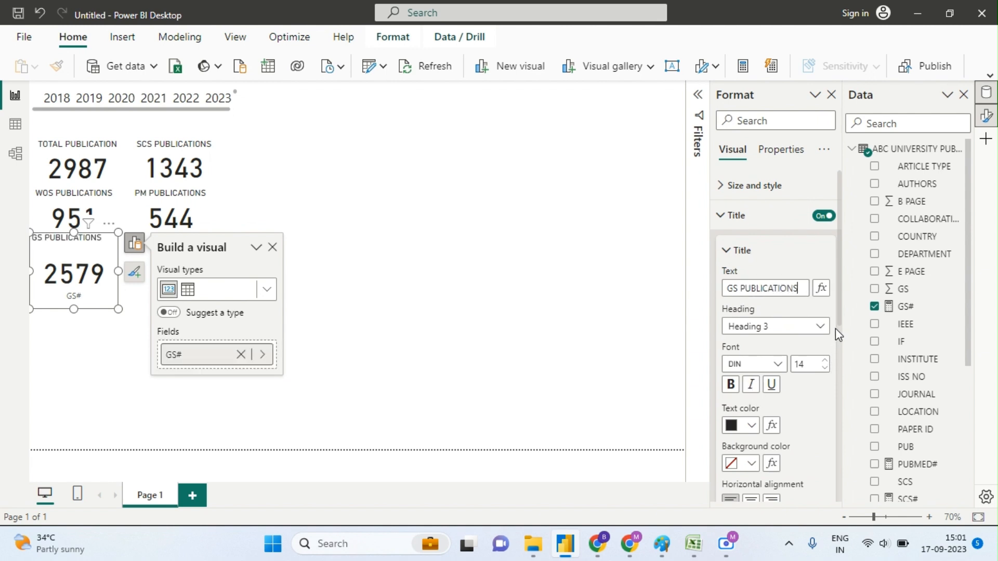
{"action": "left_click_drag", "start_coordinate": [842, 323], "coordinate": [841, 391]}
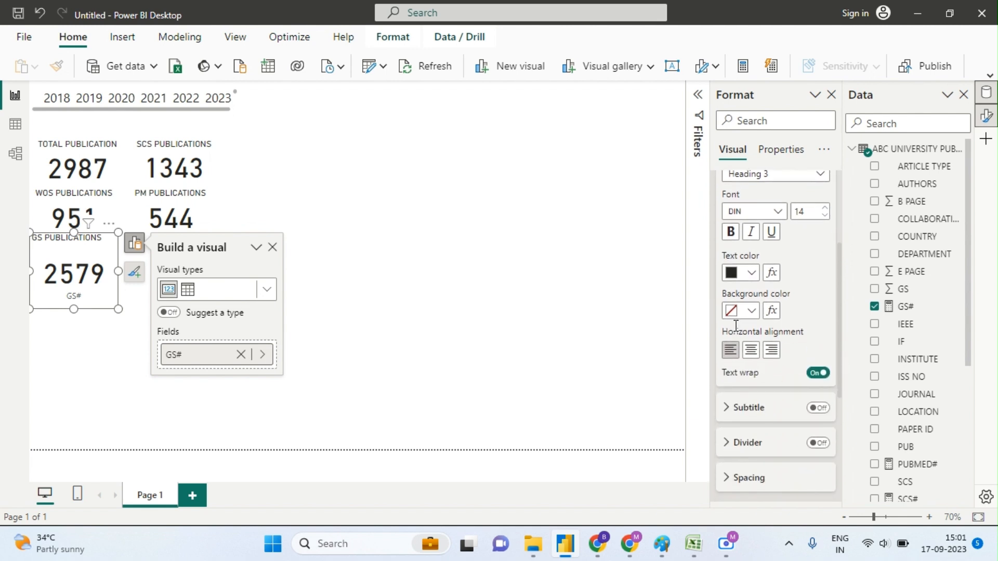
{"action": "left_click", "coordinate": [751, 352]}
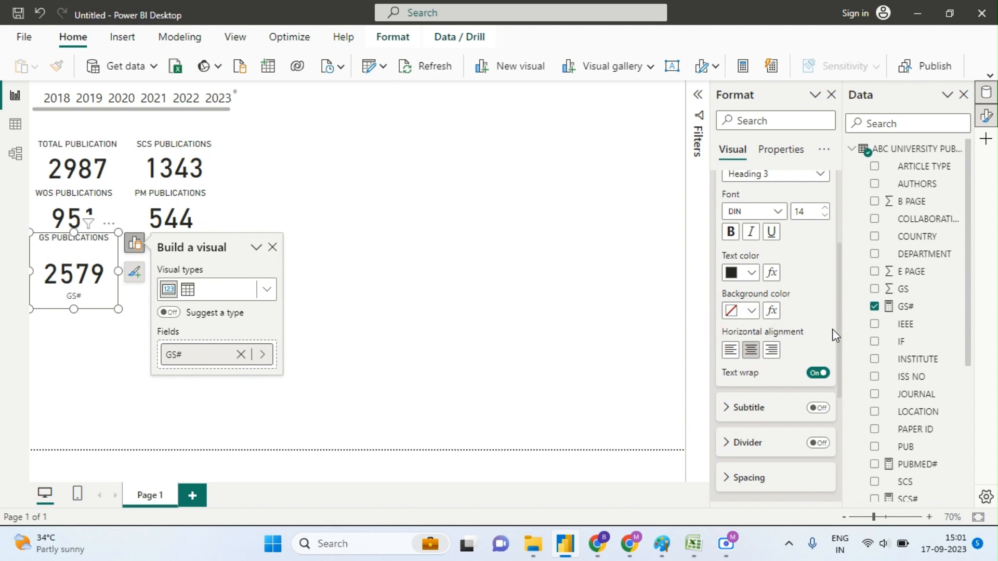
Step: Turn off the GS PUBLICATIONS card's category label and shrink the card to fit closely around its title and value
{"action": "left_click_drag", "start_coordinate": [841, 327], "coordinate": [841, 437]}
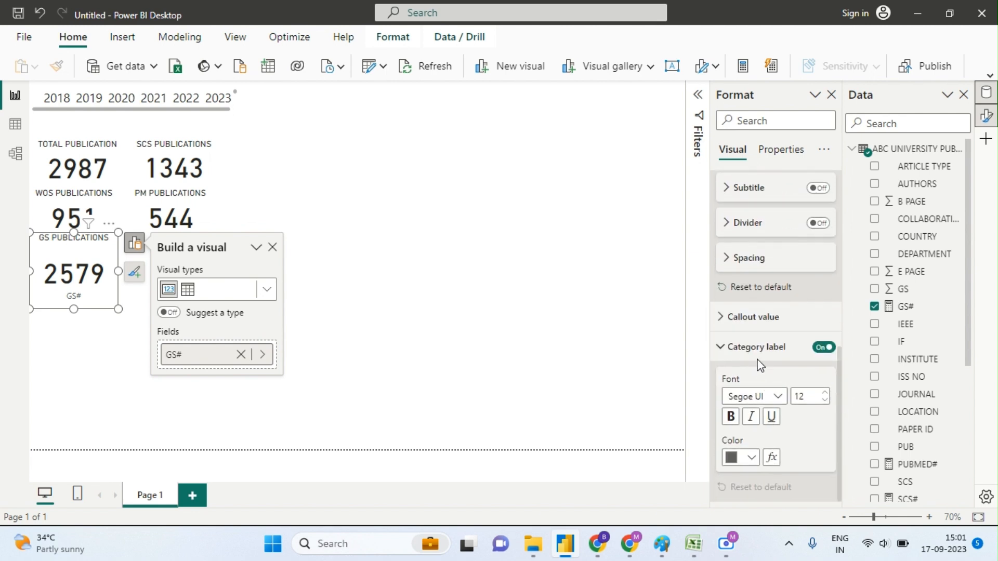
{"action": "left_click", "coordinate": [826, 348]}
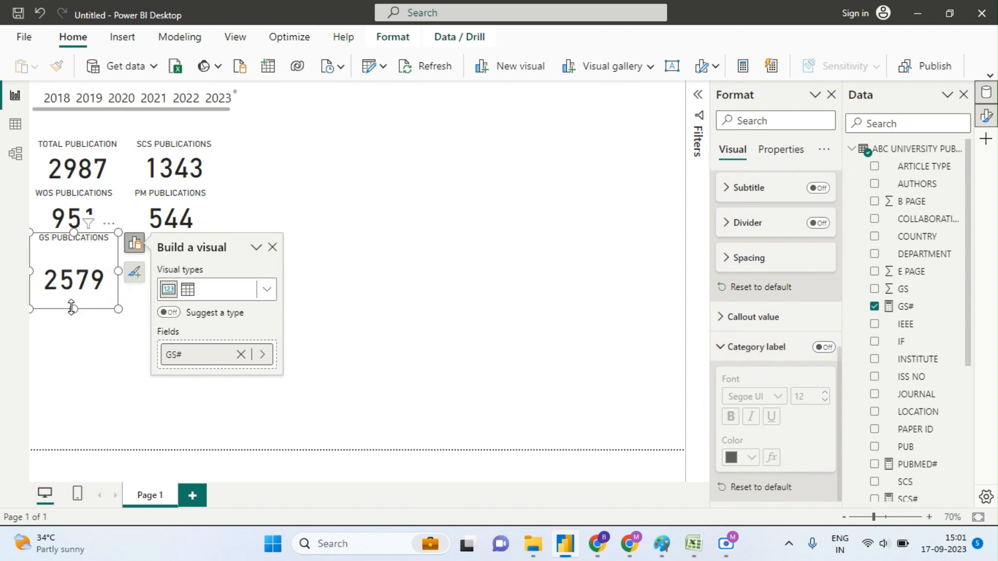
{"action": "left_click_drag", "start_coordinate": [72, 308], "coordinate": [73, 280]}
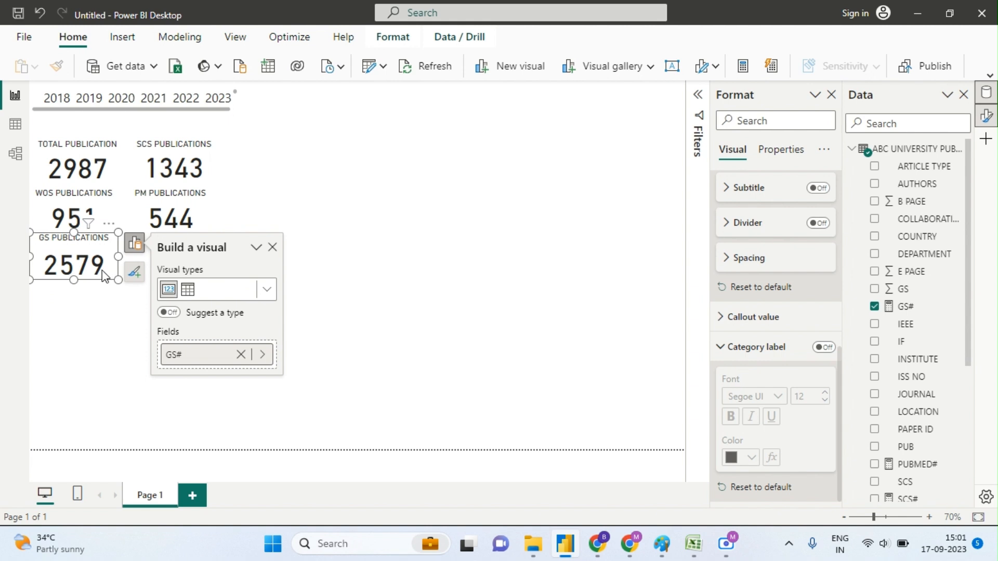
{"action": "left_click_drag", "start_coordinate": [118, 257], "coordinate": [112, 256]}
{"action": "left_click", "coordinate": [380, 289]}
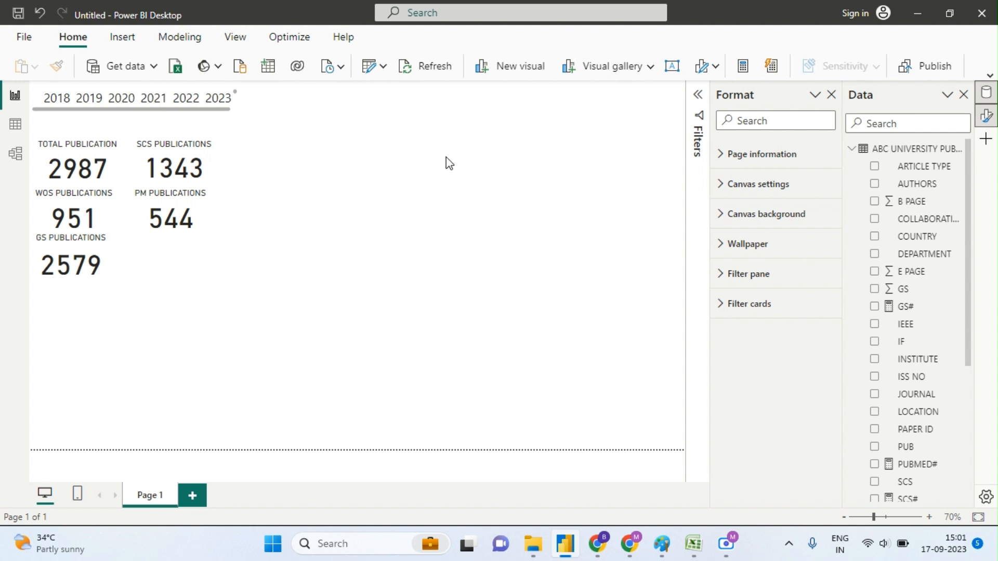
Step: Create a new measure in the ABC UNIVERSITY PUB DATA table and name it UGC# in its formula
{"action": "right_click", "coordinate": [915, 149]}
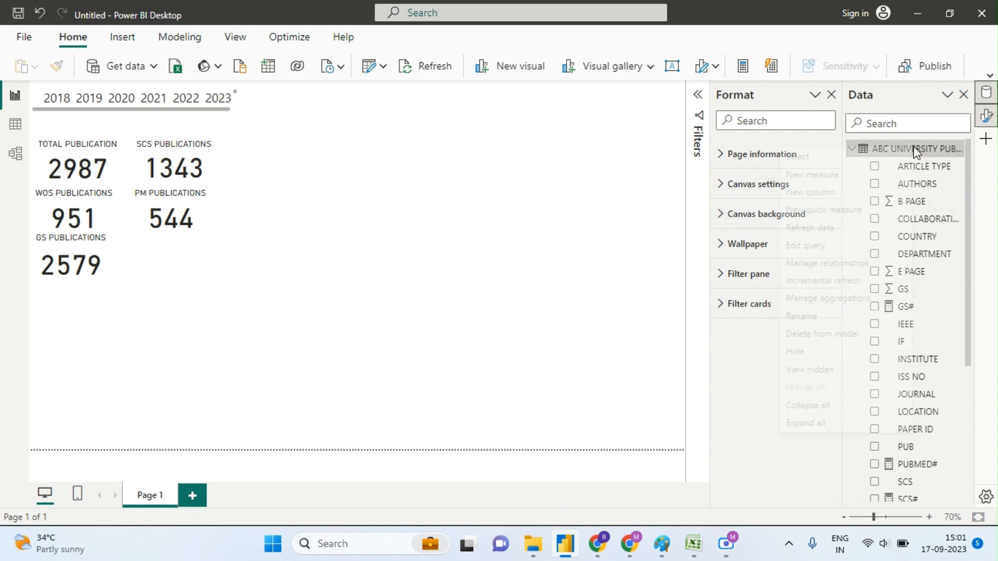
{"action": "left_click", "coordinate": [831, 176]}
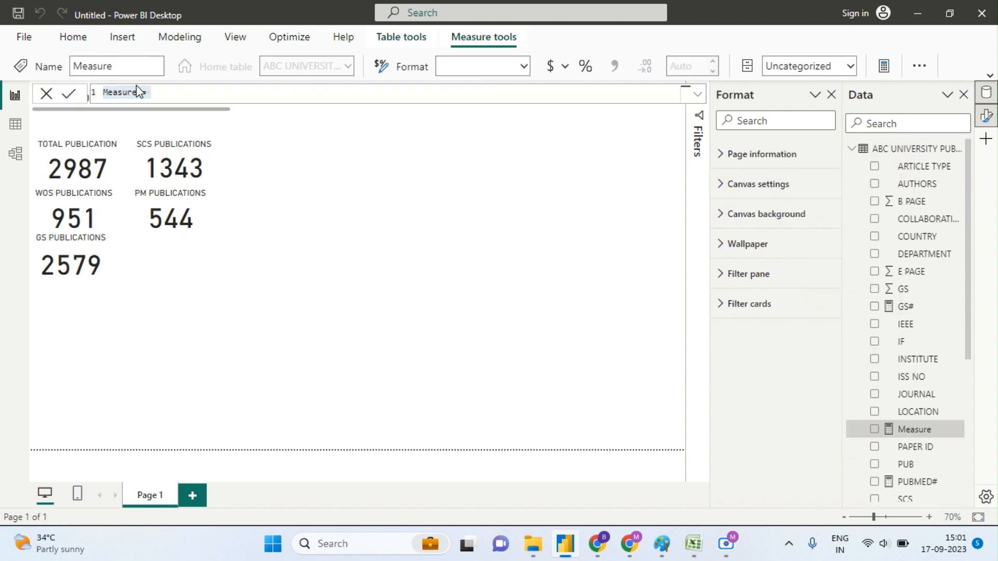
{"action": "left_click", "coordinate": [138, 95]}
{"action": "key", "text": "BackSpace"}
{"action": "key", "text": "BackSpace"}
{"action": "key", "text": "BackSpace"}
{"action": "key", "text": "BackSpace"}
{"action": "key", "text": "BackSpace"}
{"action": "key", "text": "BackSpace"}
{"action": "key", "text": "BackSpace"}
{"action": "type", "text": "UGS"}
{"action": "type", "text": "C#"}
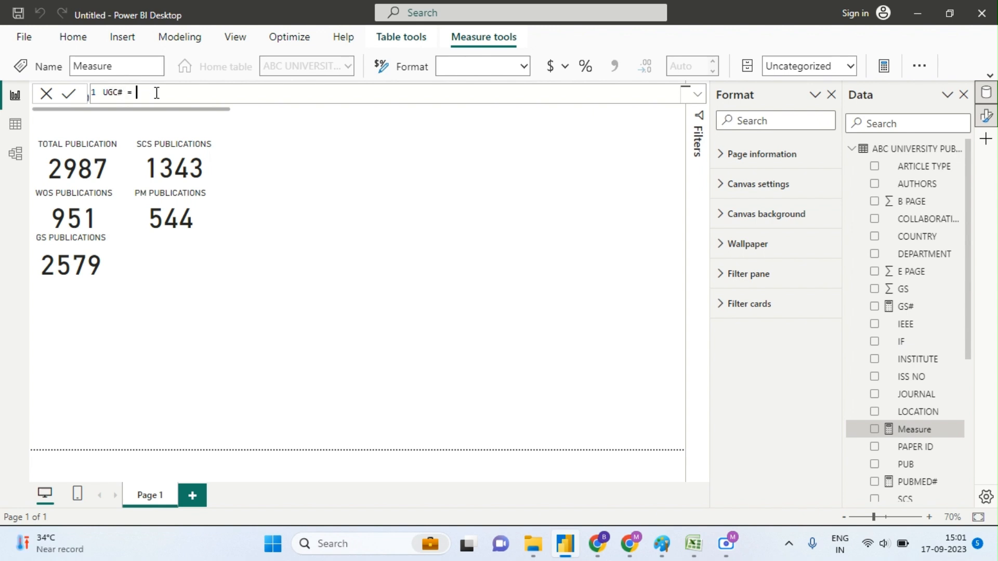
Step: Start the UGC# formula with CALCULATE(DISTINCTCOUNT('ABC UNIVERSITY PUB DATA'[PAPER ID]
{"action": "type", "text": "CAL"}
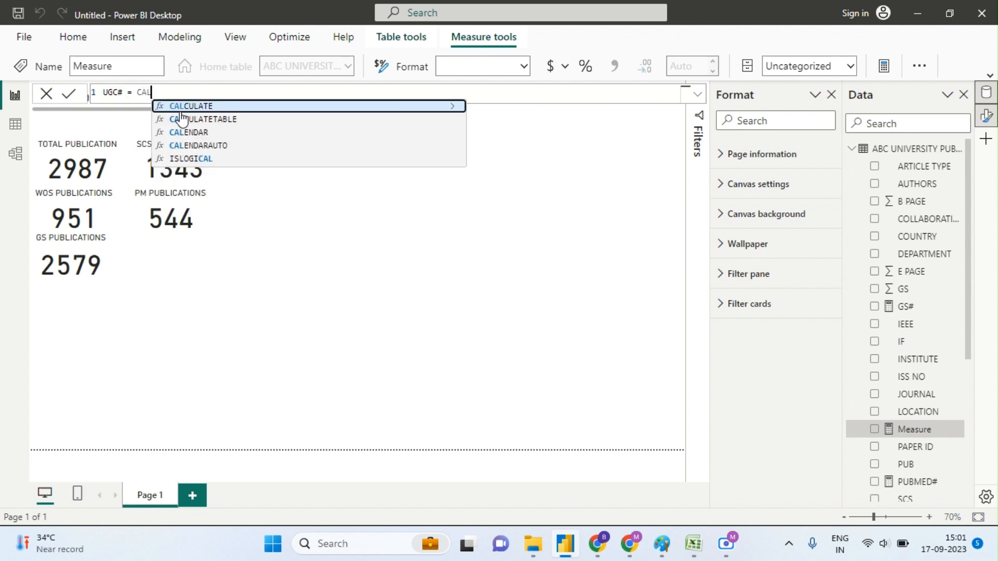
{"action": "left_click", "coordinate": [182, 108]}
{"action": "type", "text": "DIS"}
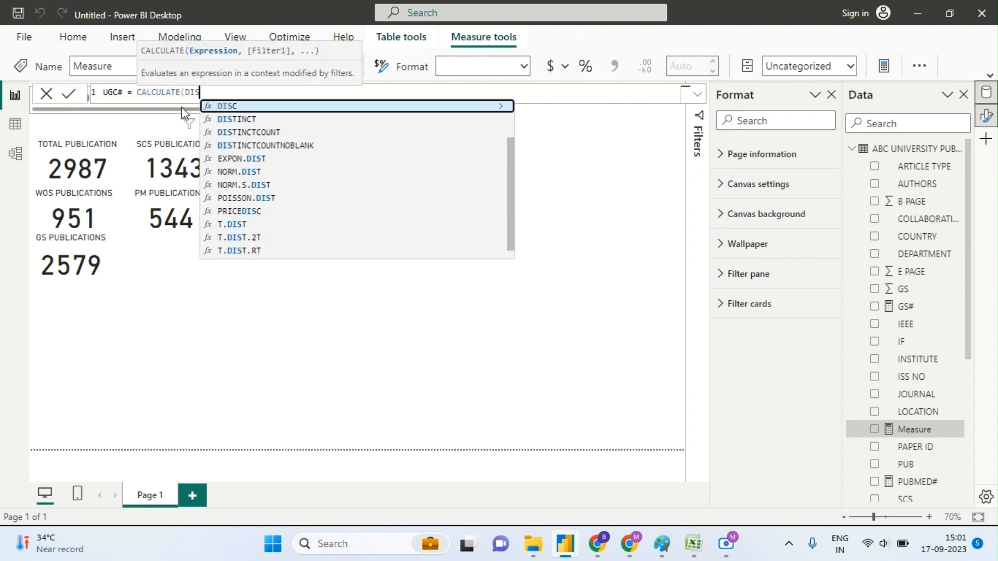
{"action": "left_click", "coordinate": [229, 133]}
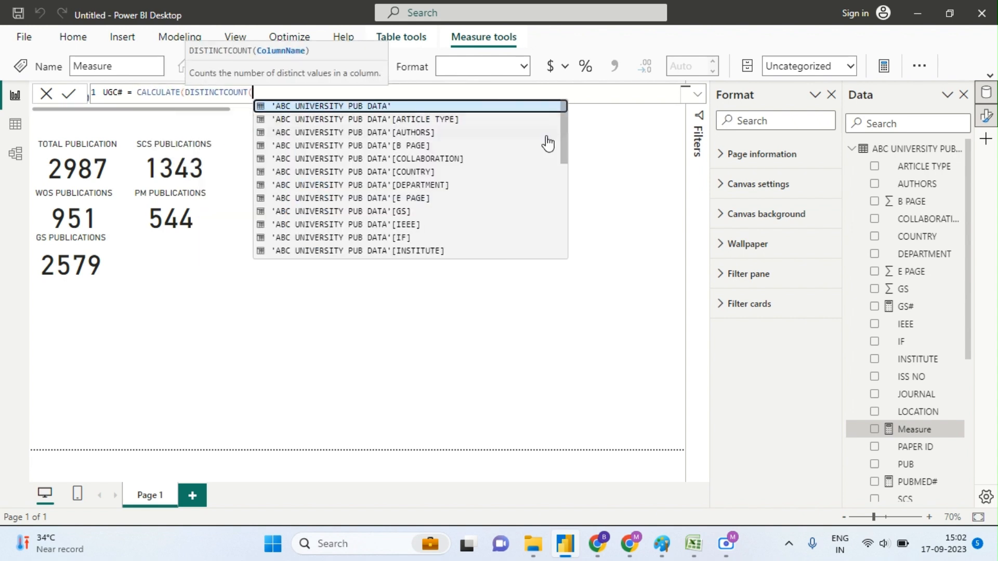
{"action": "double_click", "coordinate": [567, 139]}
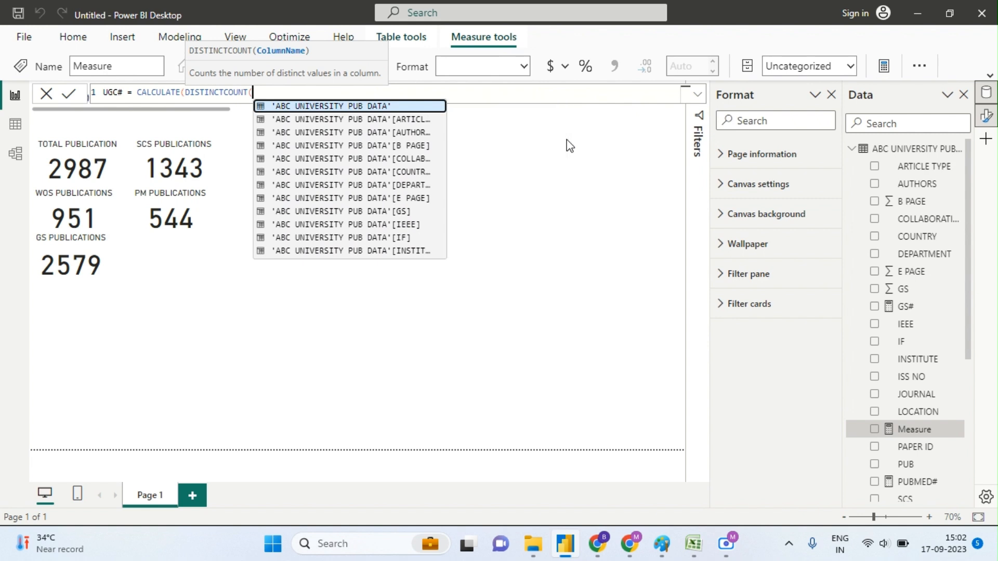
{"action": "left_click_drag", "start_coordinate": [444, 142], "coordinate": [443, 192]}
{"action": "left_click", "coordinate": [420, 194]}
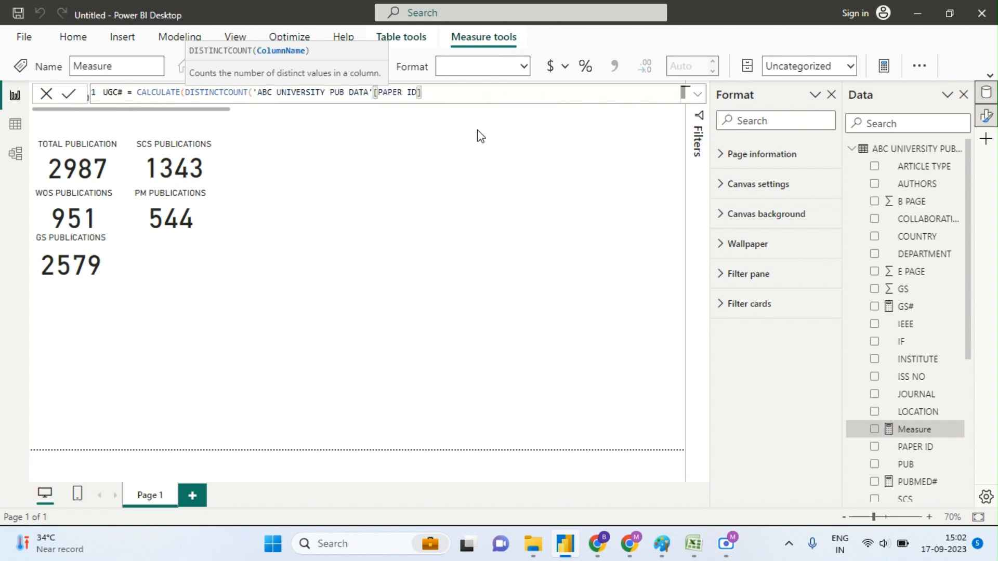
Step: Close the distinct count, add the filter NOT(ISBLANK('ABC UNIVERSITY PUB DATA'[UGC])) to the UGC# formula and commit the measure
{"action": "type", "text": "), "}
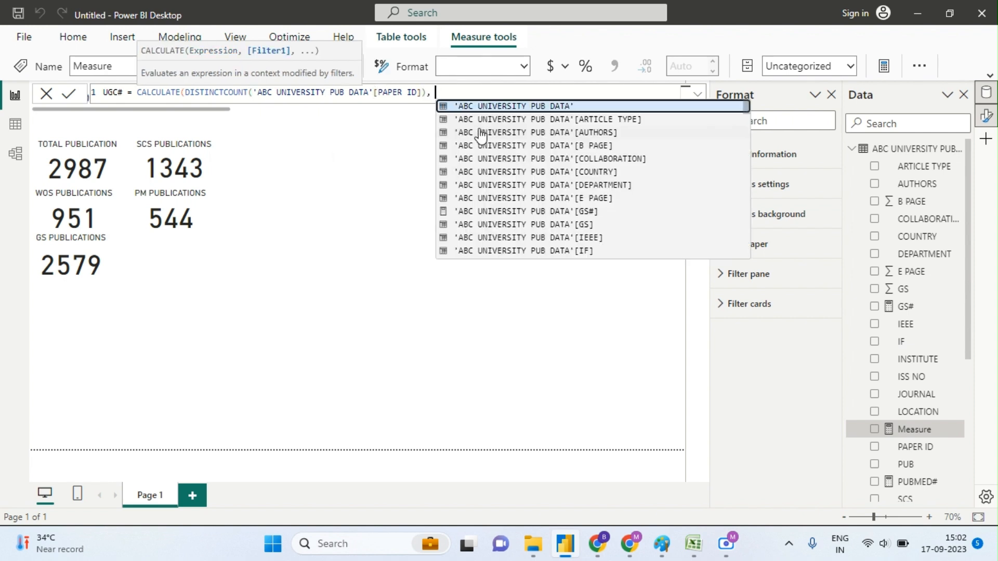
{"action": "type", "text": "NOT"}
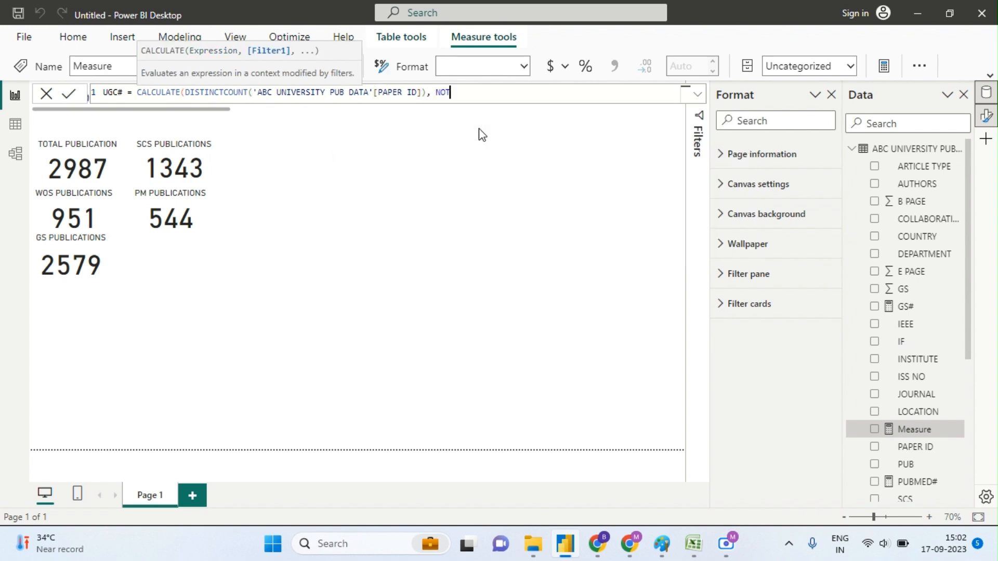
{"action": "type", "text": "(IS"}
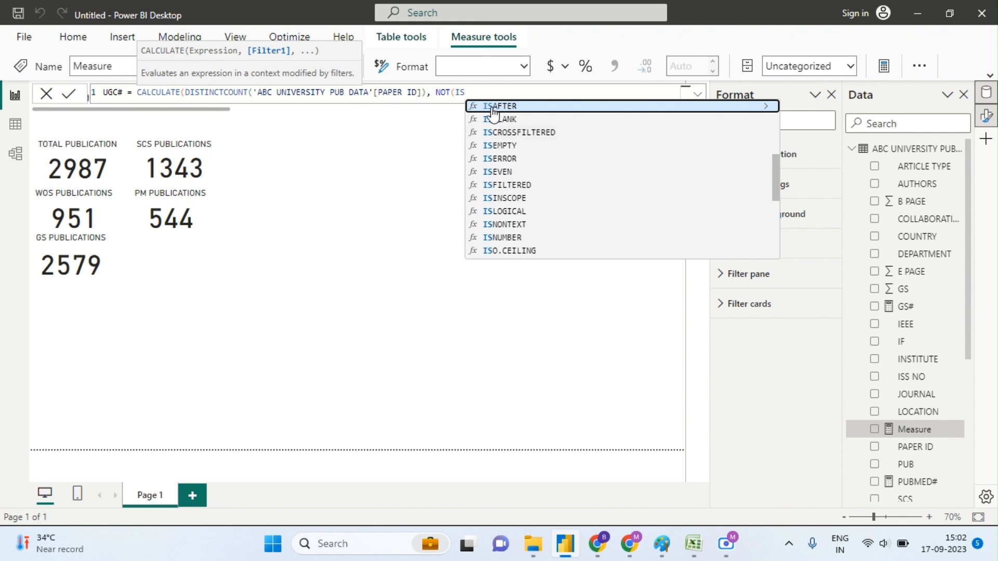
{"action": "left_click", "coordinate": [503, 122]}
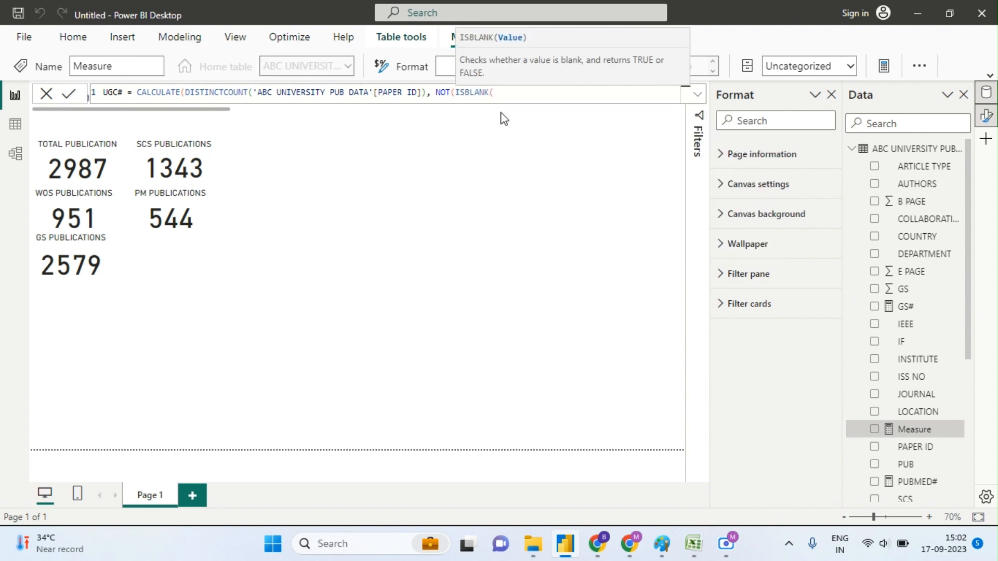
{"action": "type", "text": "UGC"}
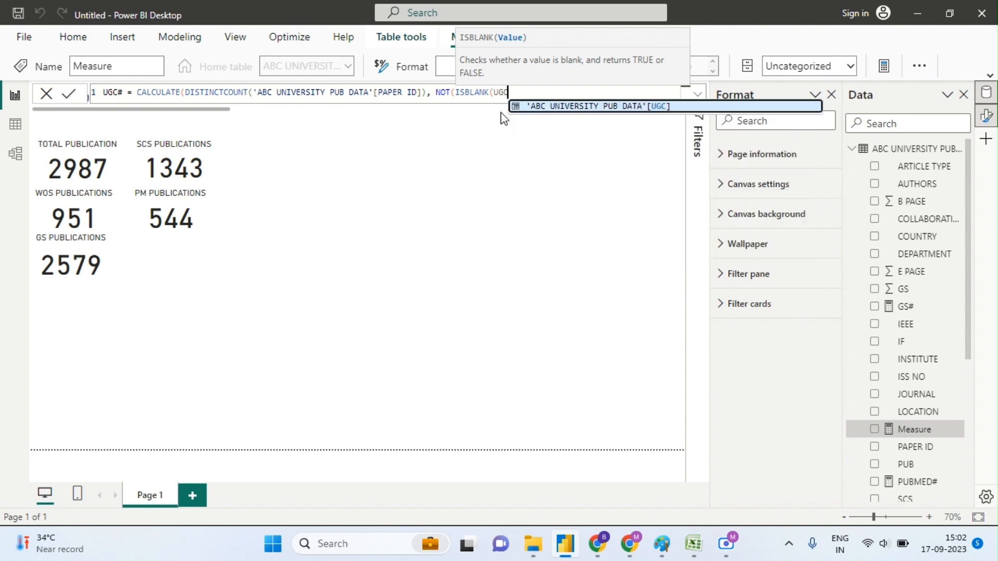
{"action": "left_click", "coordinate": [518, 109]}
{"action": "type", "text": ")"}
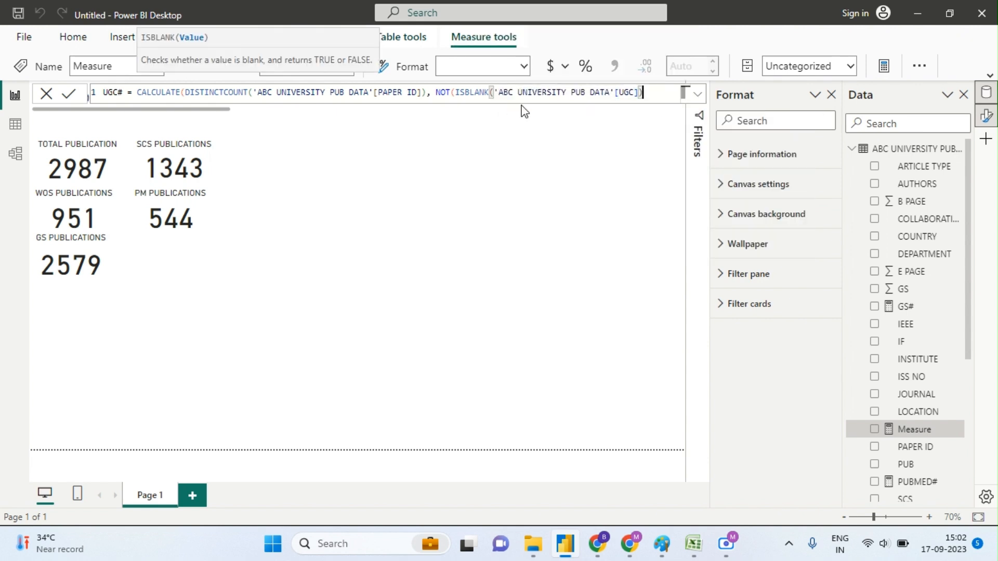
{"action": "key", "text": "Return"}
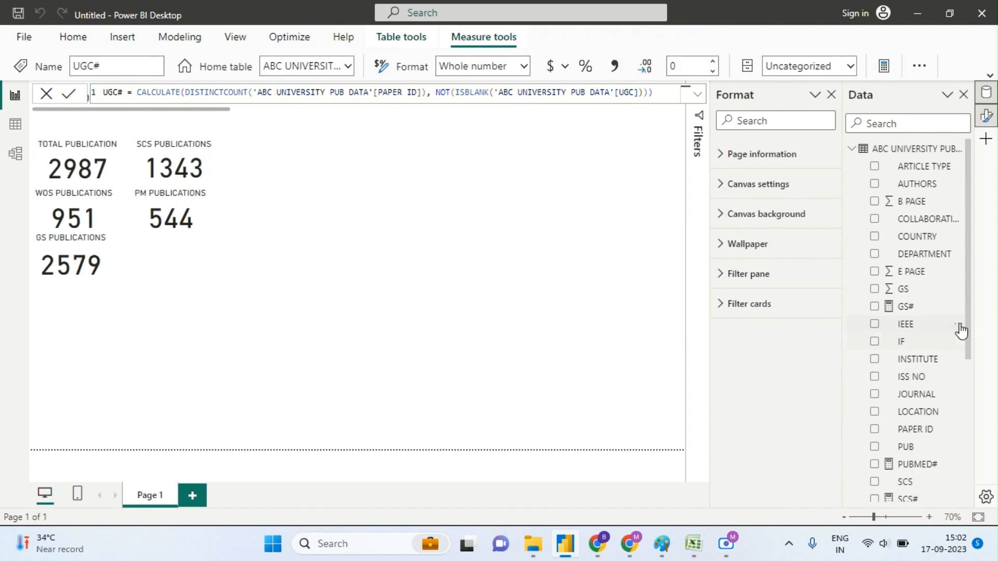
Step: Insert a new card visual on the report page and place it below the PM PUBLICATIONS card, beside the GS PUBLICATIONS card
{"action": "left_click_drag", "start_coordinate": [967, 329], "coordinate": [959, 466]}
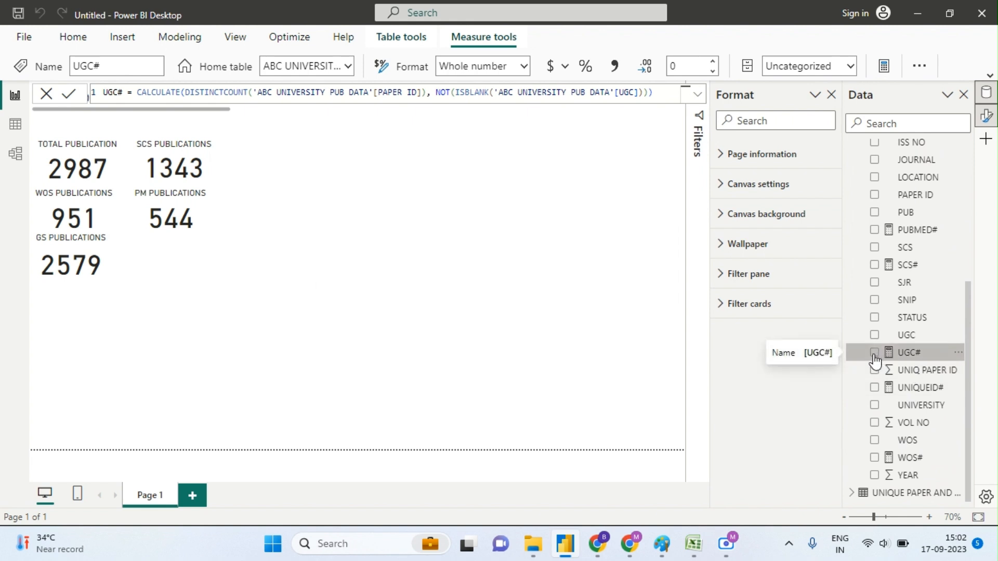
{"action": "left_click", "coordinate": [283, 248]}
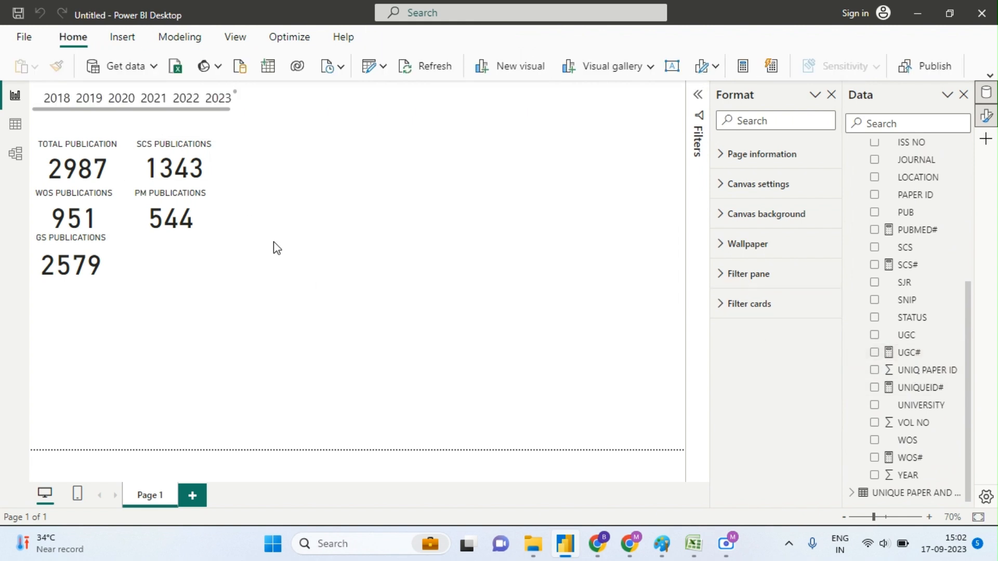
{"action": "left_click", "coordinate": [588, 67]}
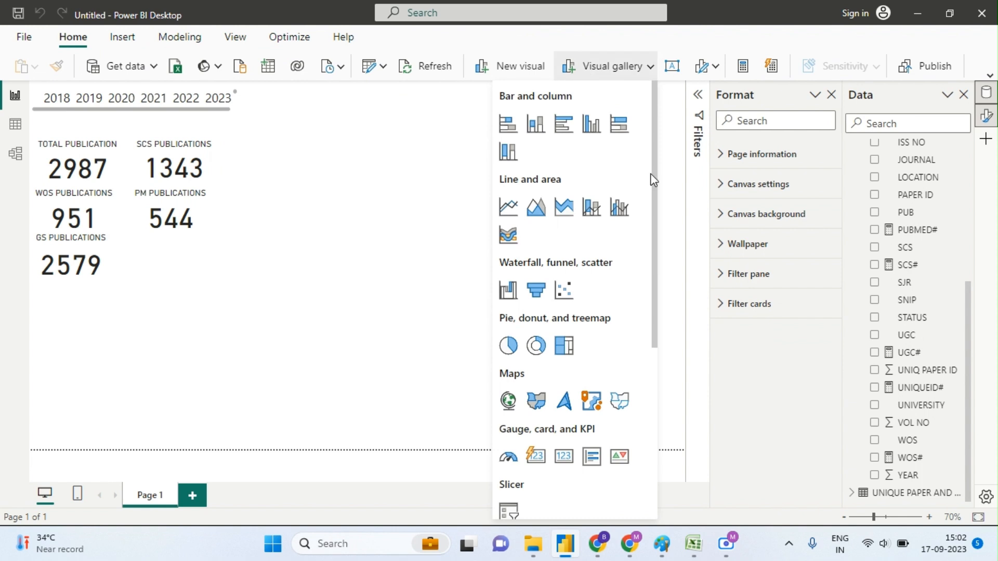
{"action": "left_click_drag", "start_coordinate": [656, 182], "coordinate": [657, 312]}
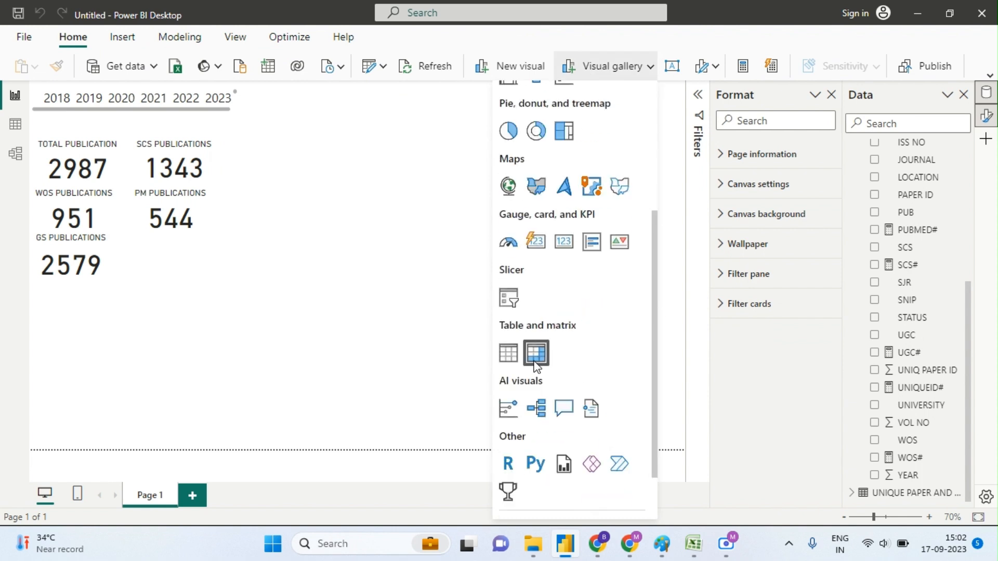
{"action": "left_click", "coordinate": [564, 241]}
{"action": "left_click_drag", "start_coordinate": [92, 359], "coordinate": [196, 255]}
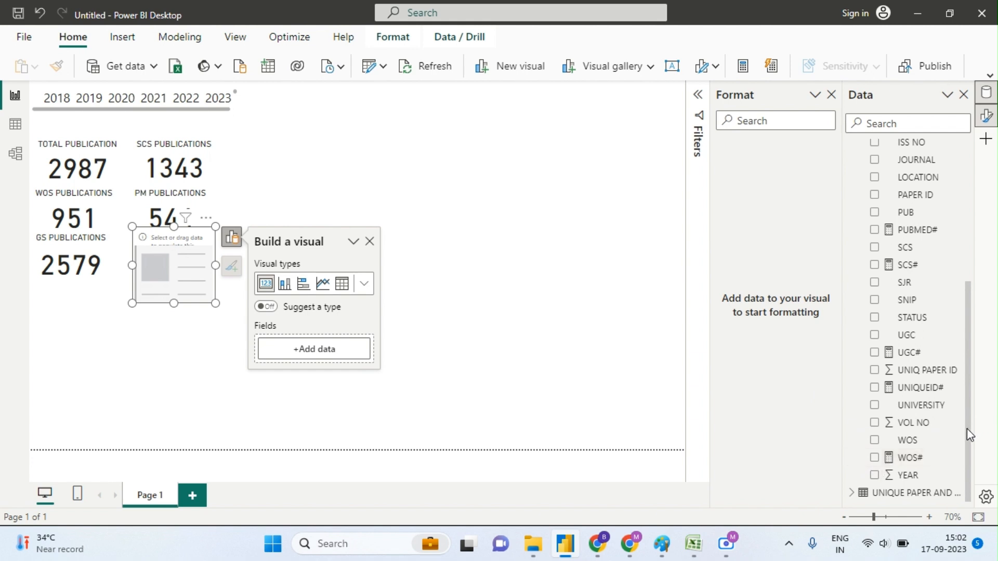
Step: Show the UGC# measure on the new card, align the card with its neighbours and reduce its height
{"action": "left_click", "coordinate": [873, 354]}
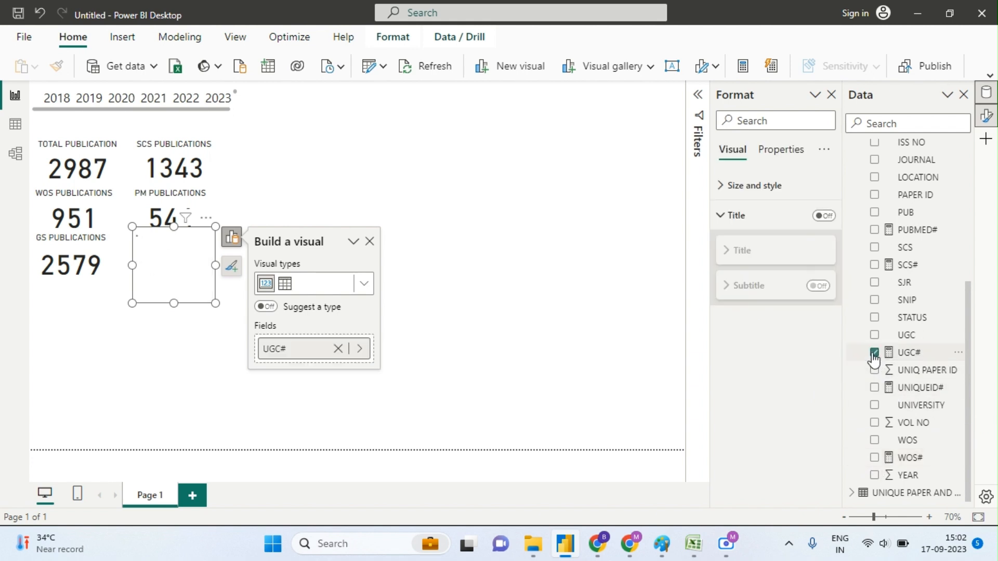
{"action": "left_click_drag", "start_coordinate": [188, 268], "coordinate": [180, 259]}
{"action": "left_click_drag", "start_coordinate": [167, 218], "coordinate": [167, 231]}
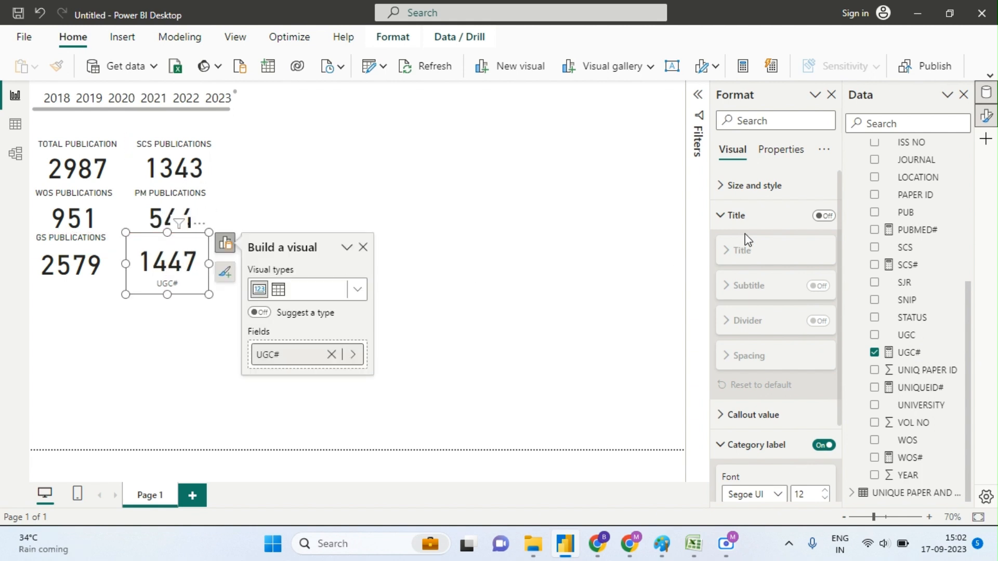
Step: Turn on the UGC# card's title and set its text to UGC PUBLICATIONS
{"action": "left_click", "coordinate": [764, 225]}
{"action": "left_click", "coordinate": [825, 216]}
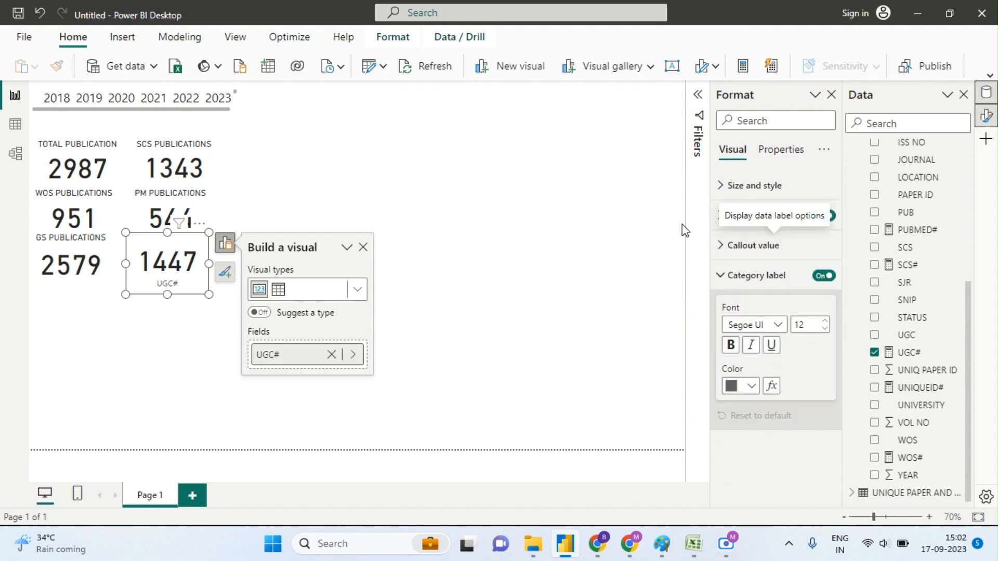
{"action": "left_click", "coordinate": [762, 216]}
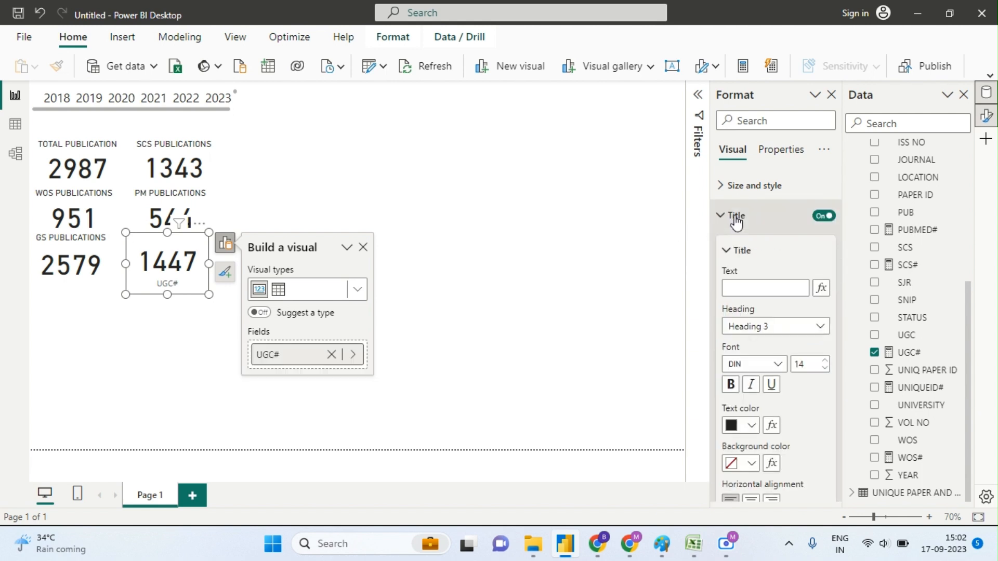
{"action": "left_click", "coordinate": [744, 284]}
{"action": "type", "text": "UGC PUBLIC"}
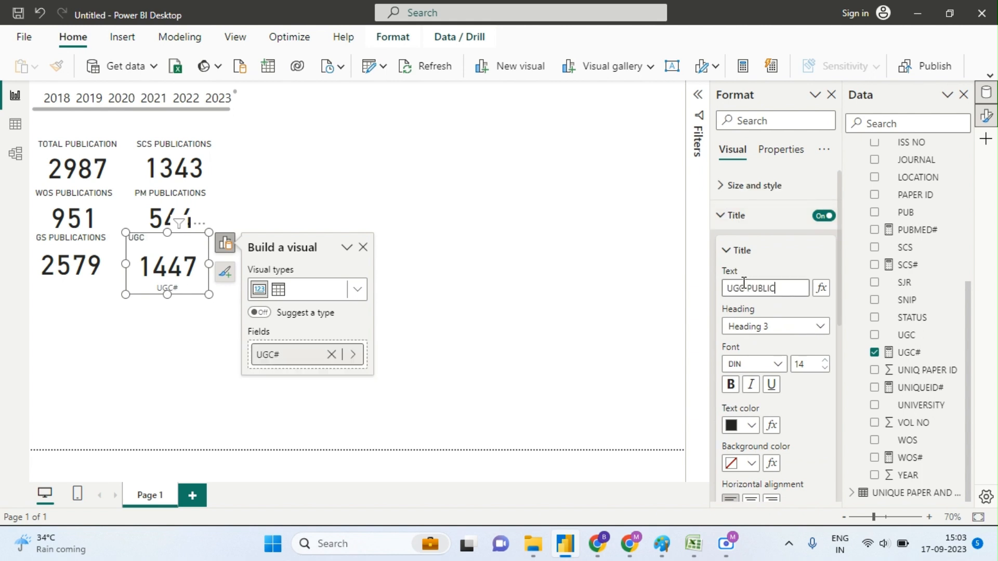
{"action": "type", "text": "ATIONS"}
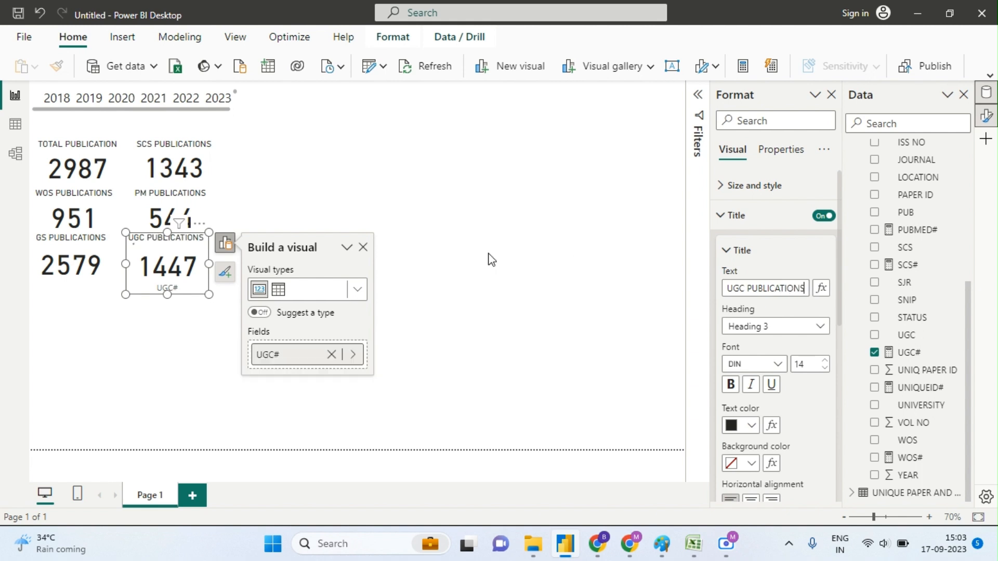
{"action": "left_click", "coordinate": [498, 291]}
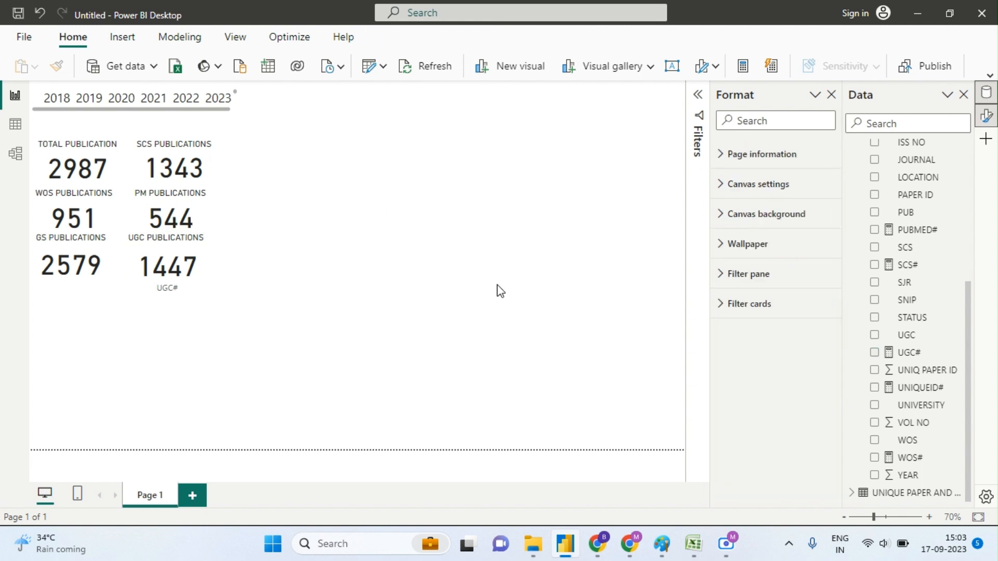
Step: Centre the UGC PUBLICATIONS card's title horizontally and turn off the card's category label
{"action": "left_click", "coordinate": [195, 274]}
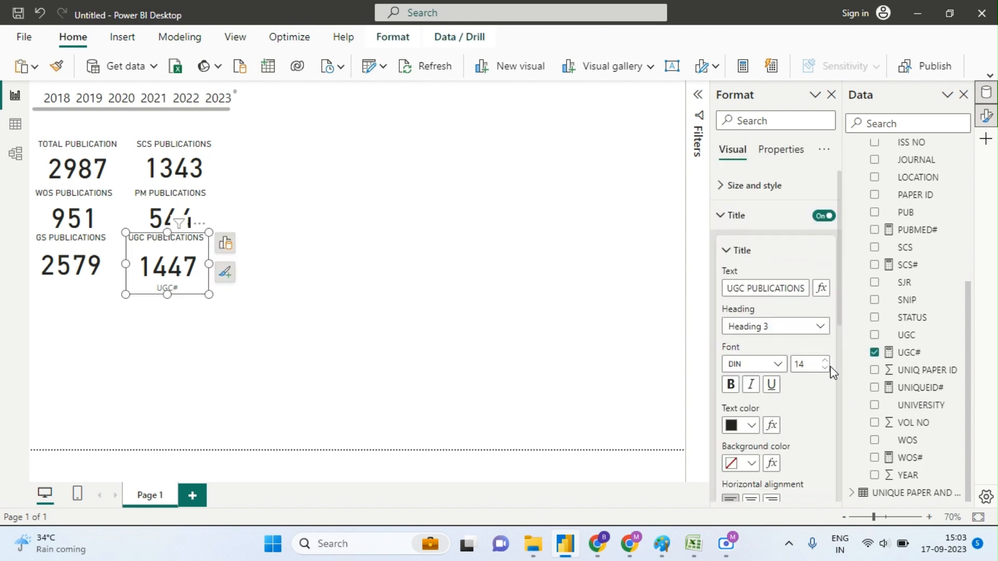
{"action": "left_click_drag", "start_coordinate": [841, 317], "coordinate": [839, 362]}
{"action": "left_click", "coordinate": [749, 403]}
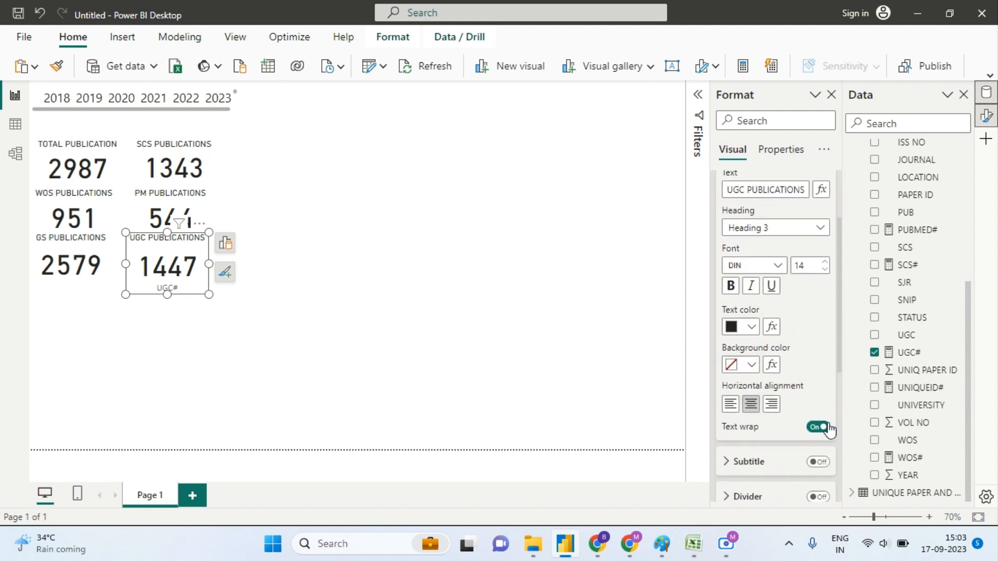
{"action": "left_click_drag", "start_coordinate": [837, 359], "coordinate": [845, 446]}
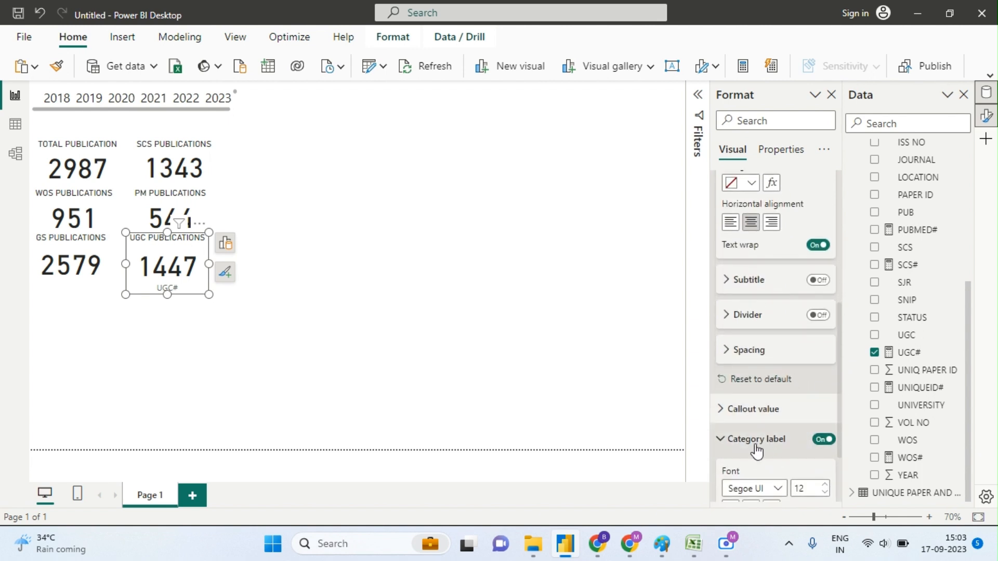
{"action": "left_click", "coordinate": [823, 441]}
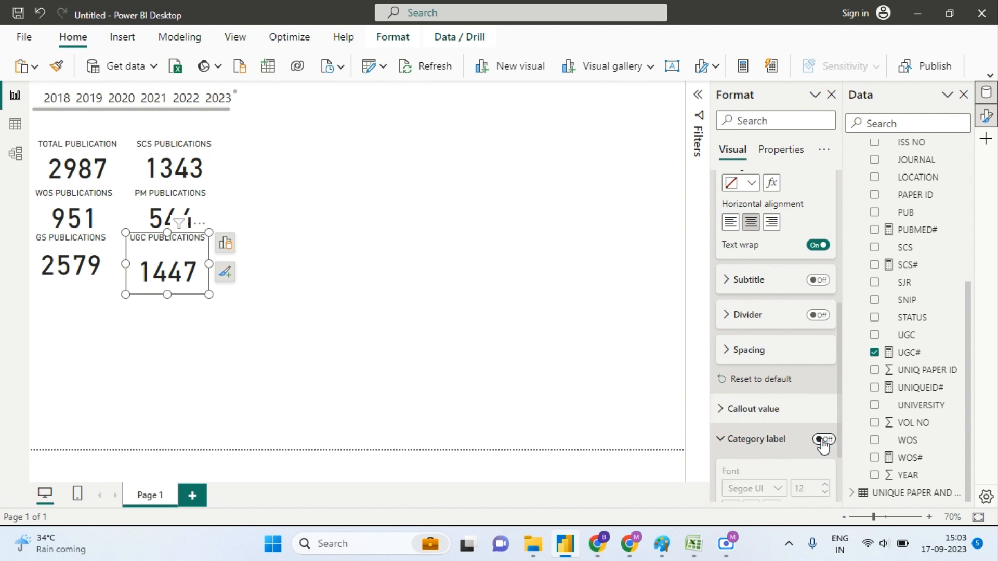
Step: Reduce the height of the UGC PUBLICATIONS card and align it with the GS PUBLICATIONS card beside it
{"action": "scroll", "coordinate": [838, 371], "scroll_direction": "down", "scroll_amount": 3}
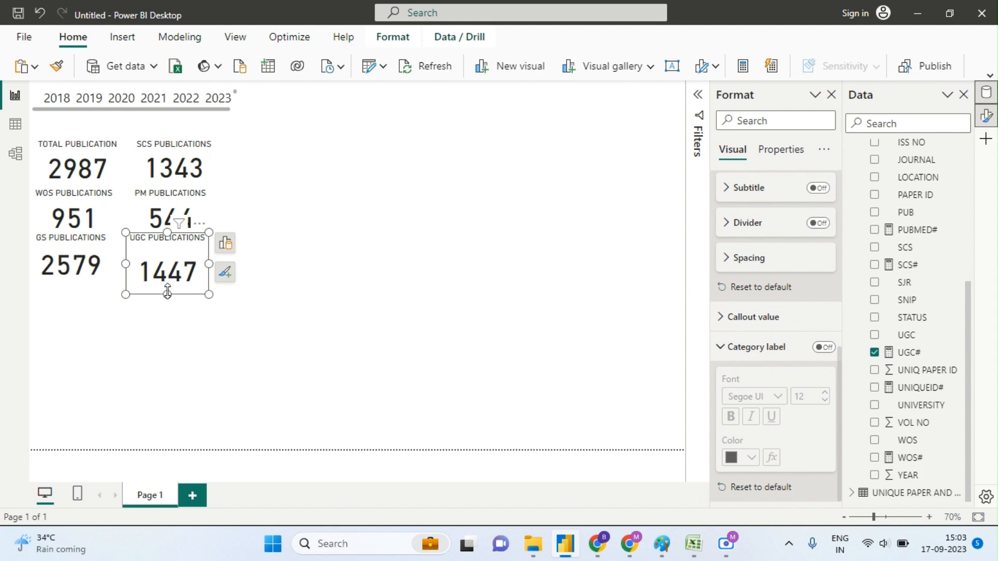
{"action": "left_click_drag", "start_coordinate": [167, 294], "coordinate": [185, 256]}
{"action": "left_click", "coordinate": [249, 363]}
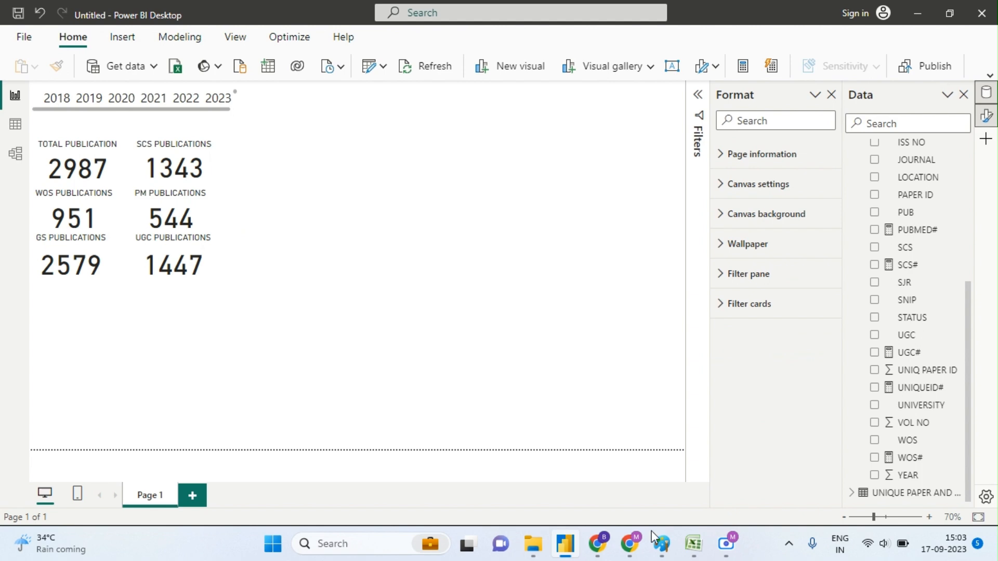
Step: Following the reference image in Paint, arrange the PM, GS and UGC PUBLICATIONS cards in one row beneath the year slicer
{"action": "mouse_move", "coordinate": [656, 538]}
{"action": "left_click", "coordinate": [644, 450]}
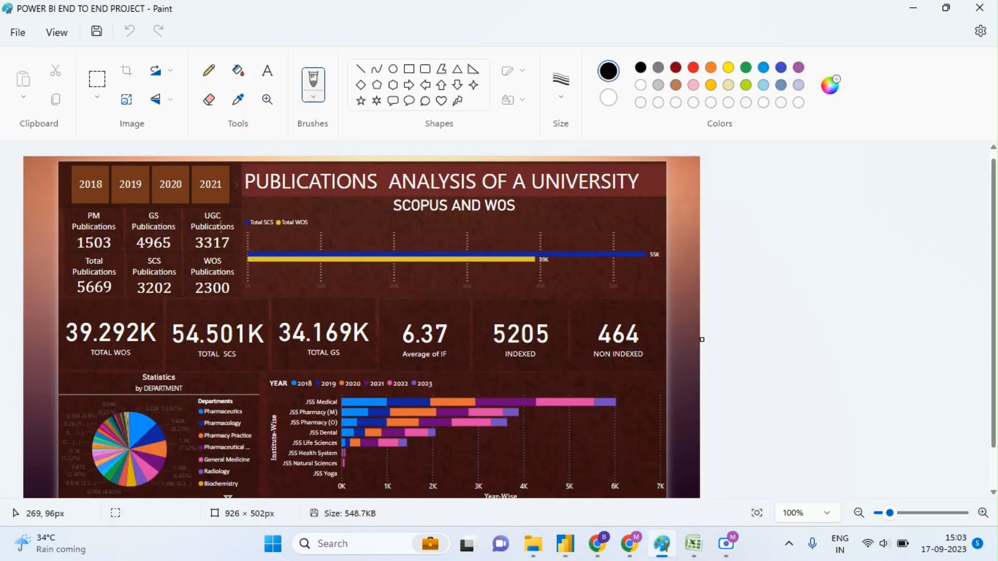
{"action": "mouse_move", "coordinate": [657, 555]}
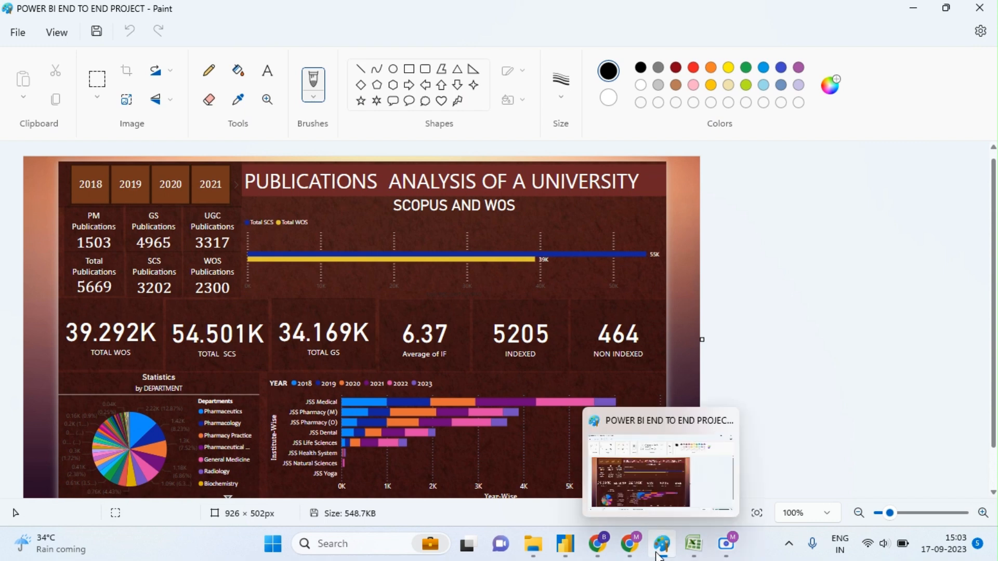
{"action": "mouse_move", "coordinate": [565, 546]}
{"action": "left_click", "coordinate": [556, 447]}
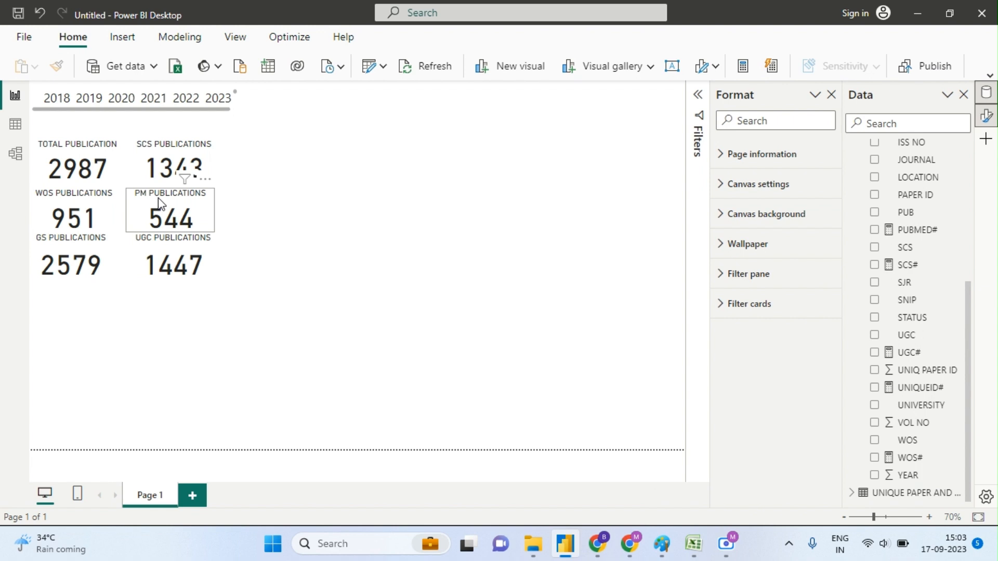
{"action": "left_click_drag", "start_coordinate": [97, 157], "coordinate": [304, 232]}
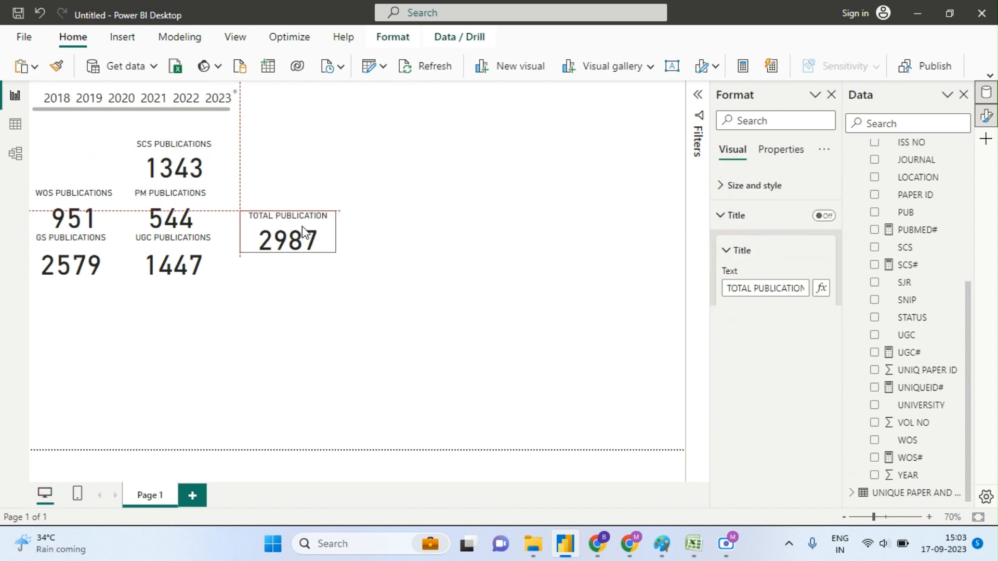
{"action": "left_click_drag", "start_coordinate": [95, 155], "coordinate": [89, 149]}
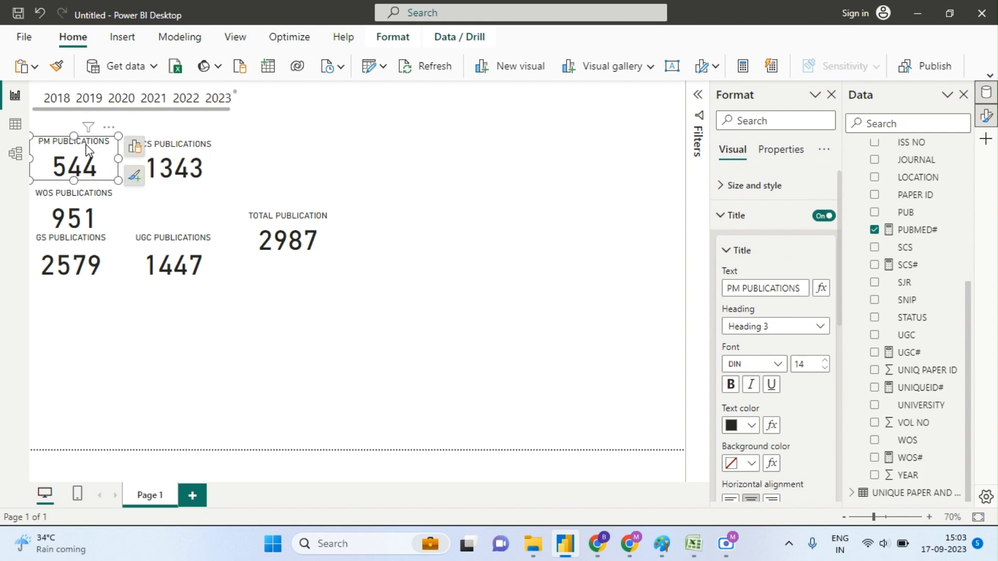
{"action": "left_click_drag", "start_coordinate": [73, 254], "coordinate": [274, 156]}
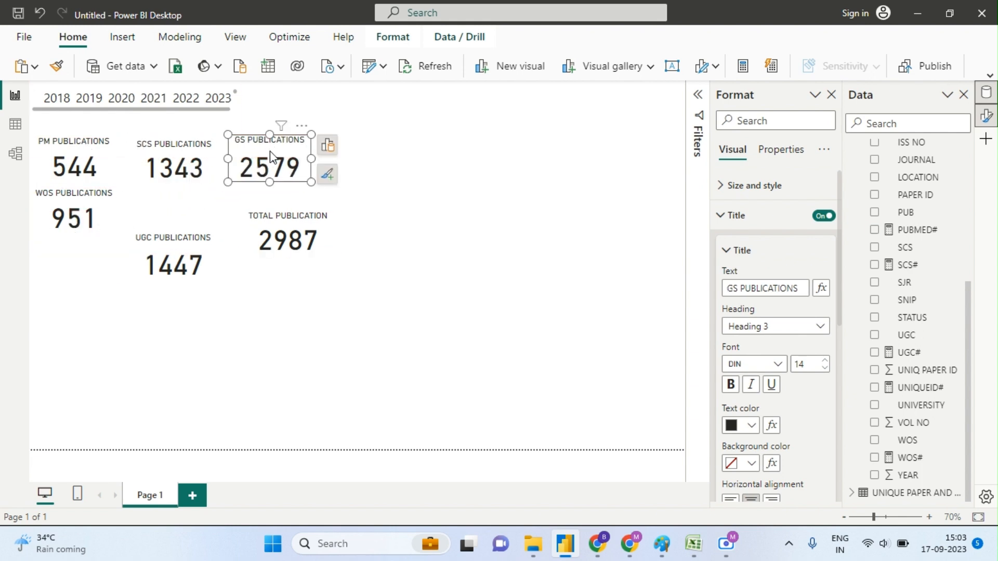
{"action": "left_click_drag", "start_coordinate": [173, 154], "coordinate": [76, 258]}
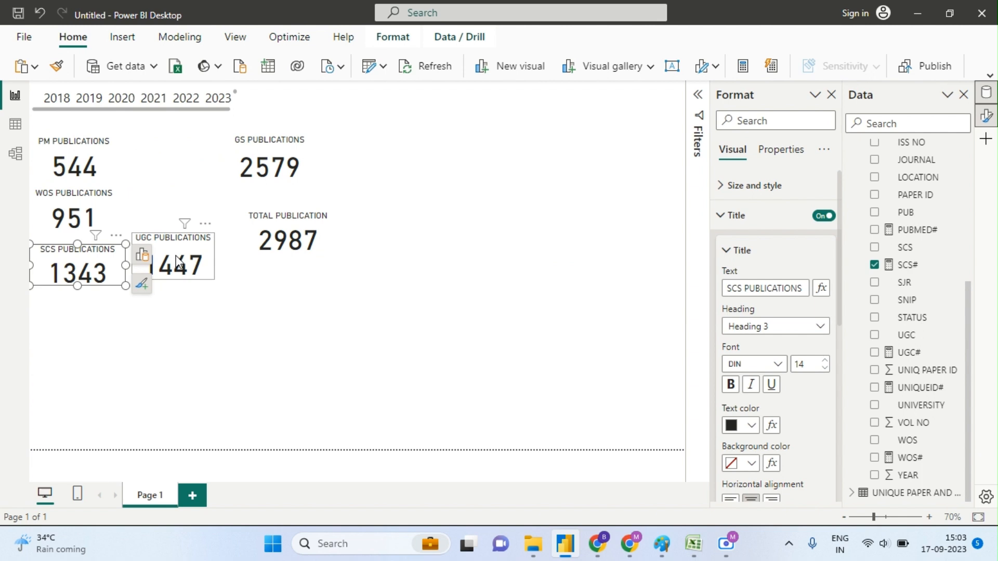
{"action": "left_click_drag", "start_coordinate": [266, 172], "coordinate": [153, 170]}
{"action": "left_click_drag", "start_coordinate": [183, 268], "coordinate": [263, 173]}
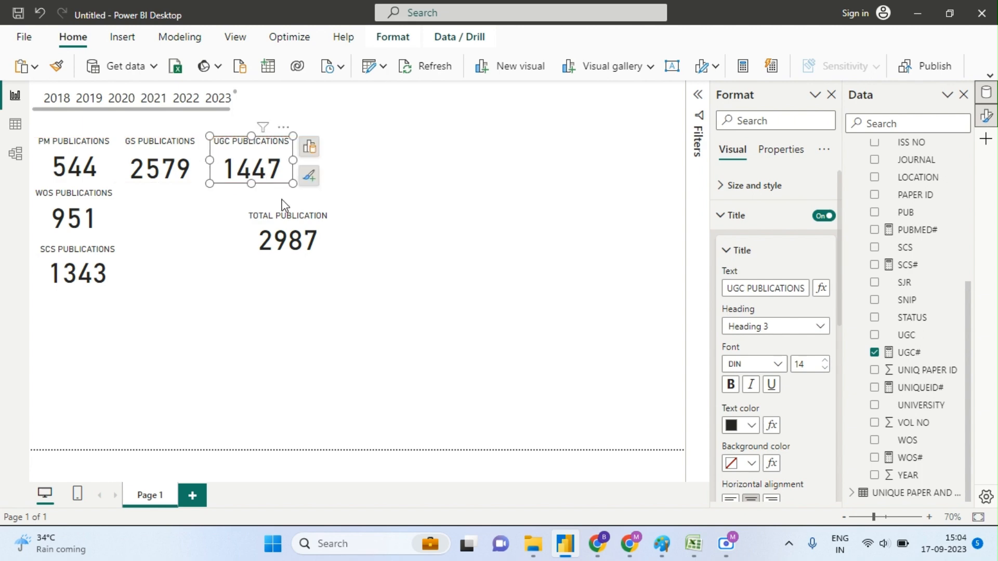
Step: Arrange the TOTAL PUBLICATION, SCS PUBLICATIONS and WOS PUBLICATIONS cards in a second row below the PM, GS and UGC cards, as in the reference
{"action": "left_click", "coordinate": [662, 544]}
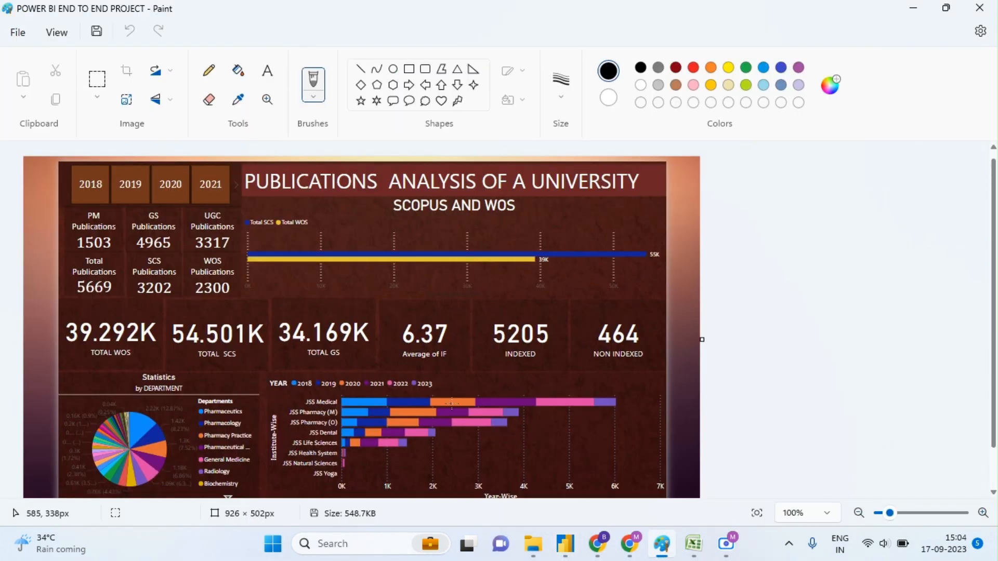
{"action": "left_click", "coordinate": [659, 547]}
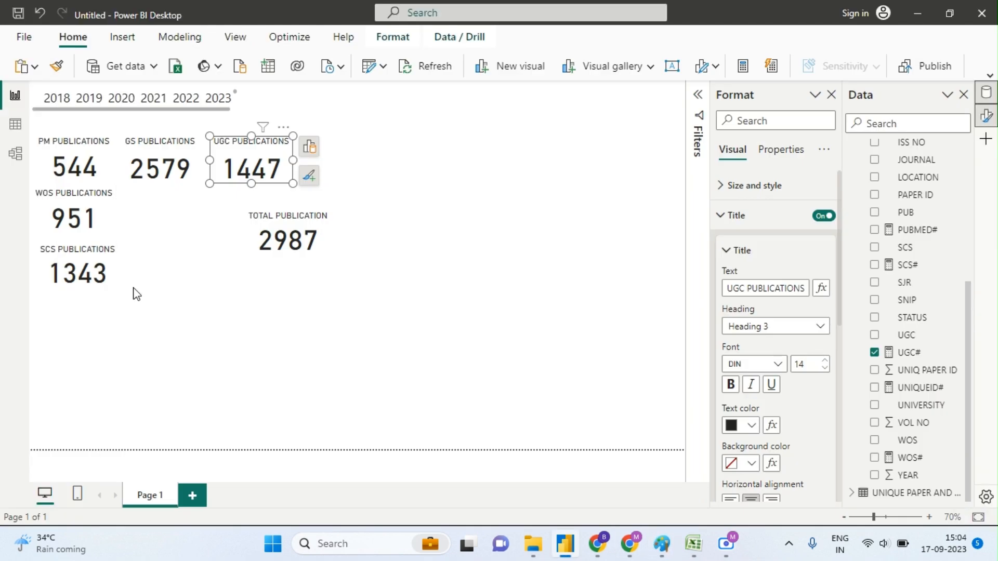
{"action": "left_click_drag", "start_coordinate": [78, 218], "coordinate": [248, 343]}
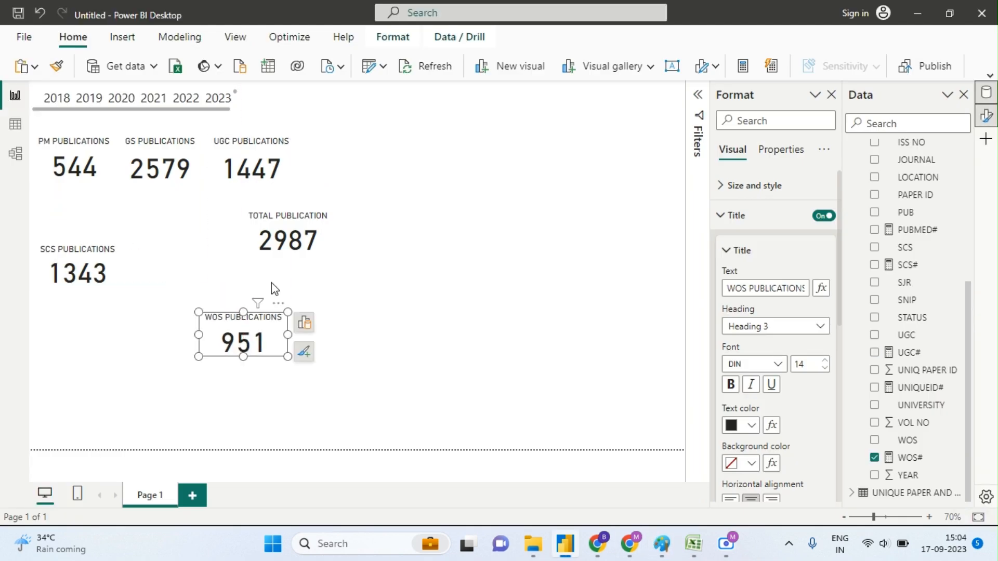
{"action": "left_click_drag", "start_coordinate": [301, 240], "coordinate": [92, 217]}
{"action": "left_click_drag", "start_coordinate": [84, 275], "coordinate": [178, 215]}
{"action": "left_click_drag", "start_coordinate": [219, 305], "coordinate": [243, 199]}
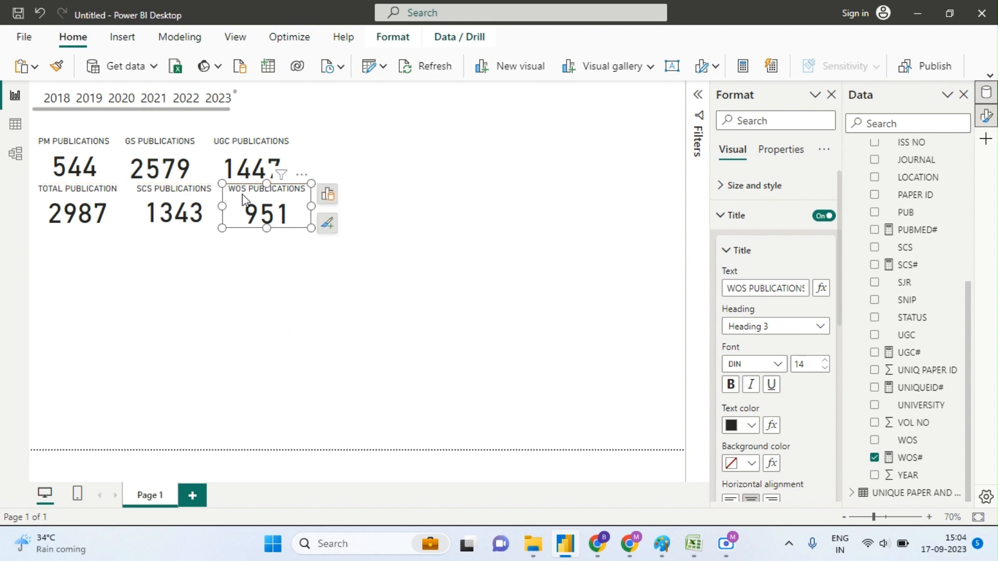
Step: Narrow the TOTAL PUBLICATION, SCS PUBLICATIONS and WOS PUBLICATIONS cards so that each title wraps onto two lines
{"action": "left_click", "coordinate": [93, 199]}
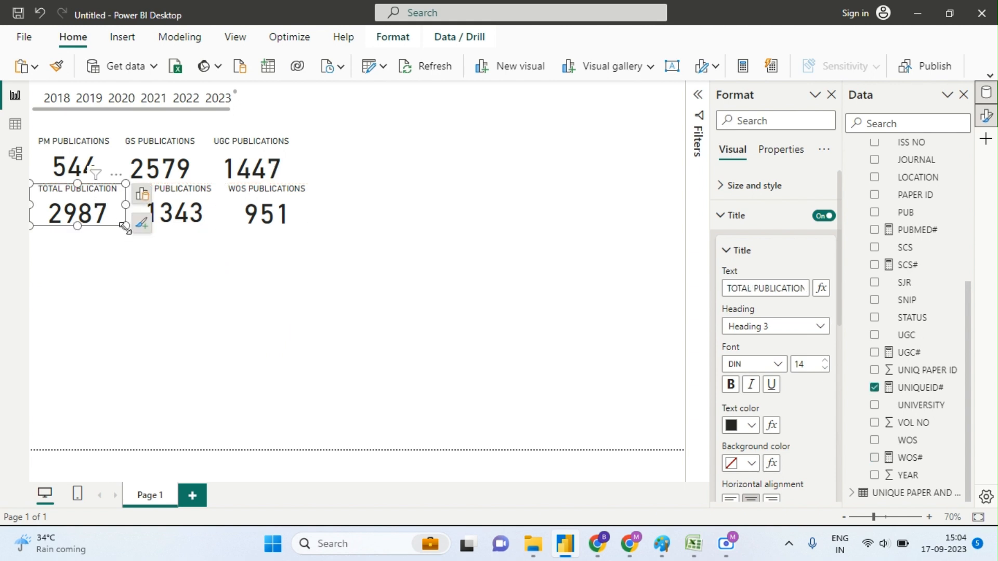
{"action": "left_click_drag", "start_coordinate": [125, 228], "coordinate": [112, 227]}
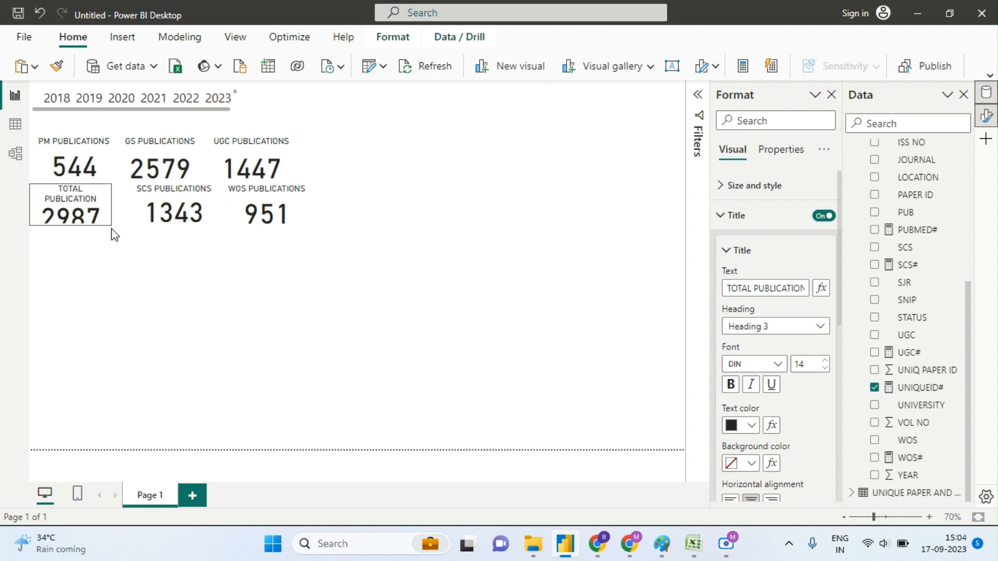
{"action": "left_click", "coordinate": [185, 229]}
{"action": "left_click_drag", "start_coordinate": [219, 222], "coordinate": [198, 224]}
{"action": "left_click", "coordinate": [303, 227]}
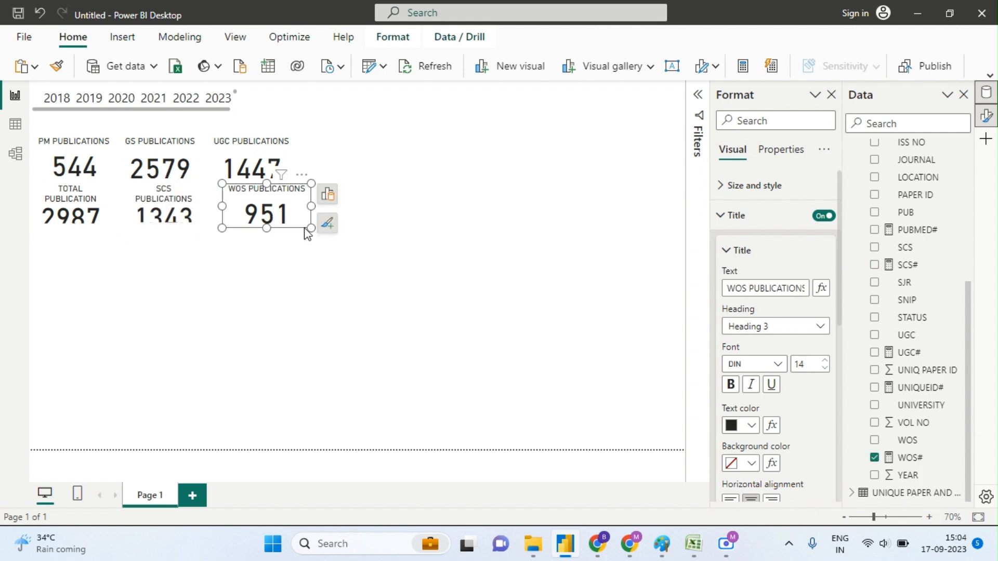
{"action": "left_click_drag", "start_coordinate": [311, 228], "coordinate": [292, 229]}
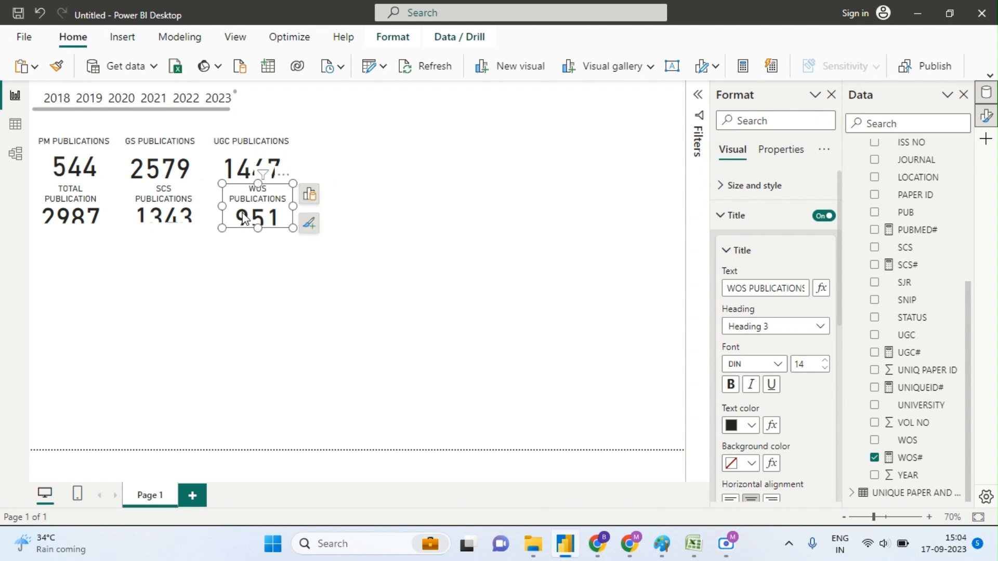
Step: Nudge the WOS PUBLICATIONS card slightly up and towards the SCS PUBLICATIONS card so it sits under the UGC PUBLICATIONS card
{"action": "key", "text": "Up"}
{"action": "key", "text": "Up"}
{"action": "key", "text": "Up"}
{"action": "key", "text": "Up"}
{"action": "key", "text": "Up"}
{"action": "key", "text": "Left"}
{"action": "key", "text": "Left"}
{"action": "key", "text": "Left"}
{"action": "key", "text": "Left"}
{"action": "key", "text": "Left"}
{"action": "key", "text": "Left"}
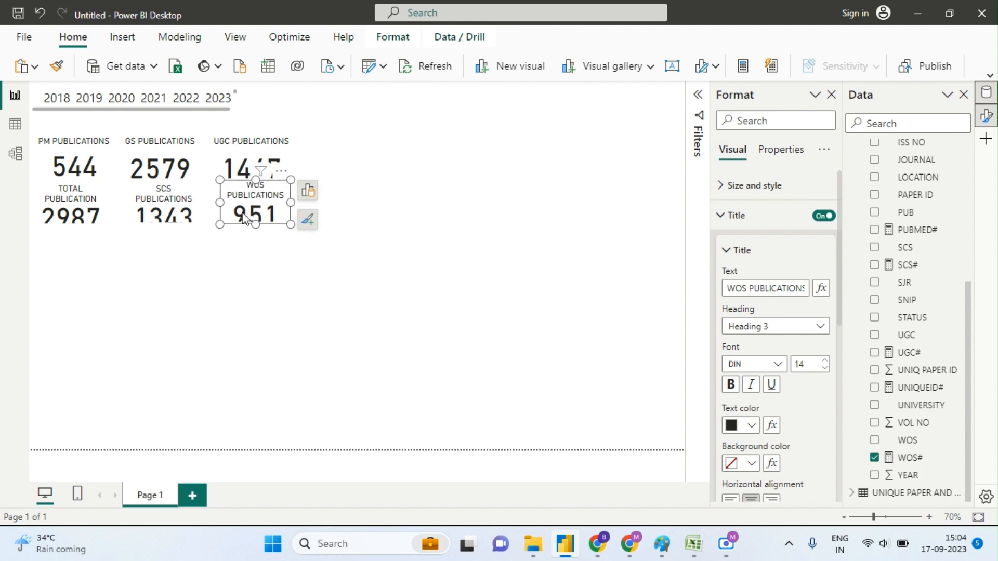
{"action": "key", "text": "Left"}
{"action": "key", "text": "Left"}
{"action": "key", "text": "Left"}
{"action": "key", "text": "Left"}
{"action": "key", "text": "Left"}
{"action": "key", "text": "Left"}
{"action": "key", "text": "Left"}
{"action": "key", "text": "Left"}
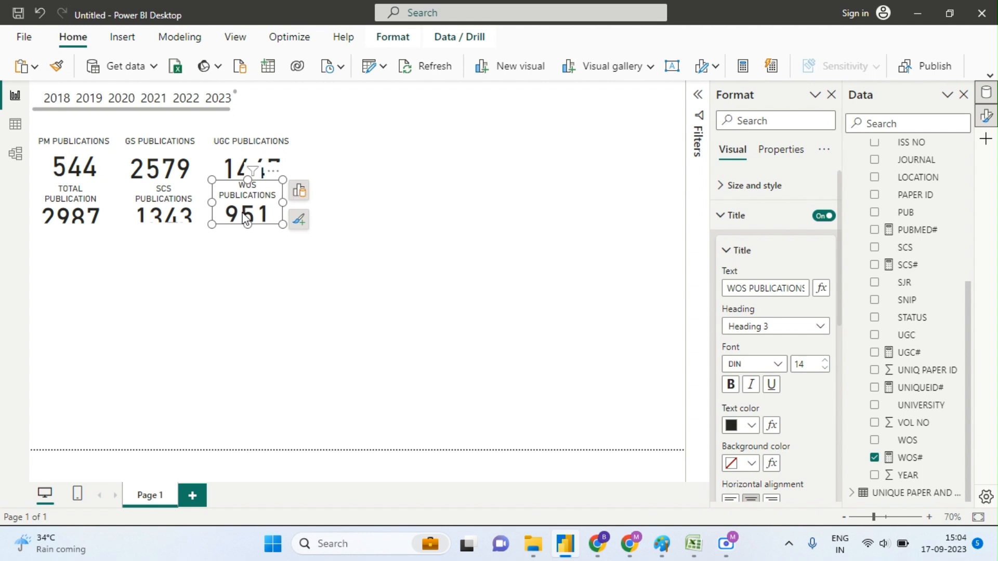
Step: Nudge the PM, GS and UGC PUBLICATIONS cards slightly up together, closer to the year slicer
{"action": "left_click", "coordinate": [87, 160]}
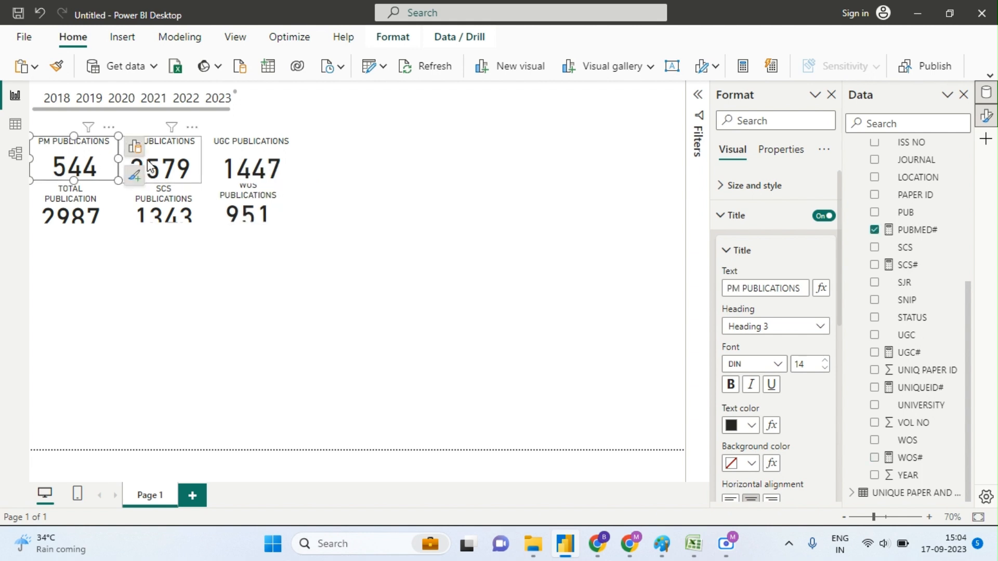
{"action": "left_click", "coordinate": [180, 168], "text": "ctrl"}
{"action": "left_click", "coordinate": [265, 174], "text": "ctrl"}
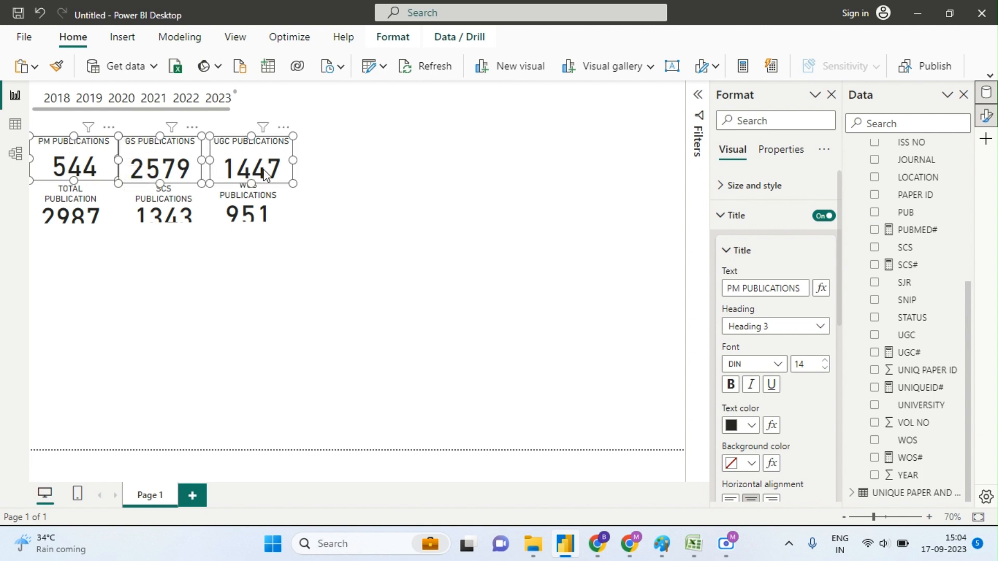
{"action": "key", "text": "Up"}
{"action": "key", "text": "Up"}
{"action": "key", "text": "Up"}
{"action": "key", "text": "Up"}
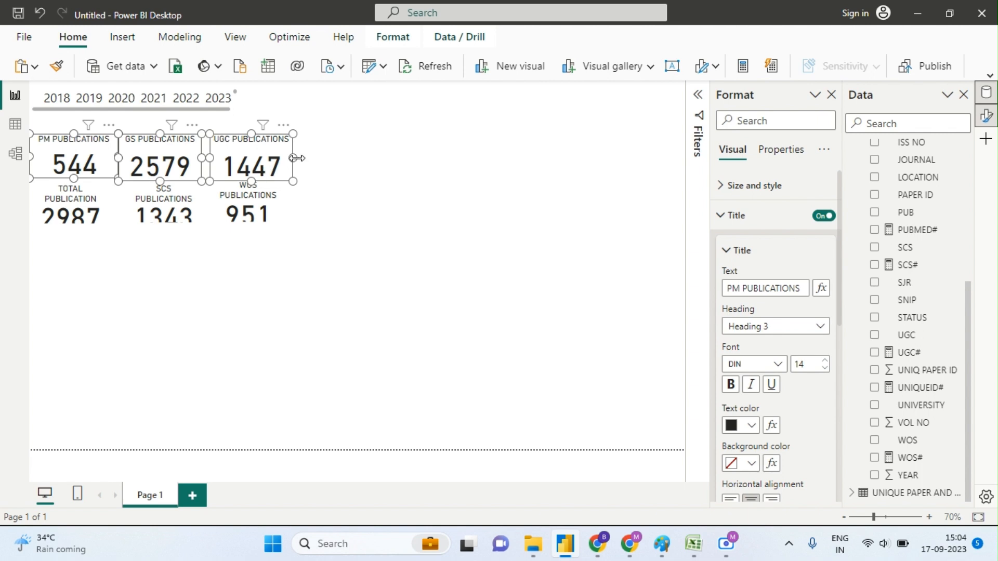
Step: Place the UGC PUBLICATIONS card directly beside the GS card and narrow the UGC, GS and PM cards so their titles wrap
{"action": "left_click_drag", "start_coordinate": [295, 158], "coordinate": [284, 158]}
{"action": "left_click_drag", "start_coordinate": [210, 157], "coordinate": [203, 165]}
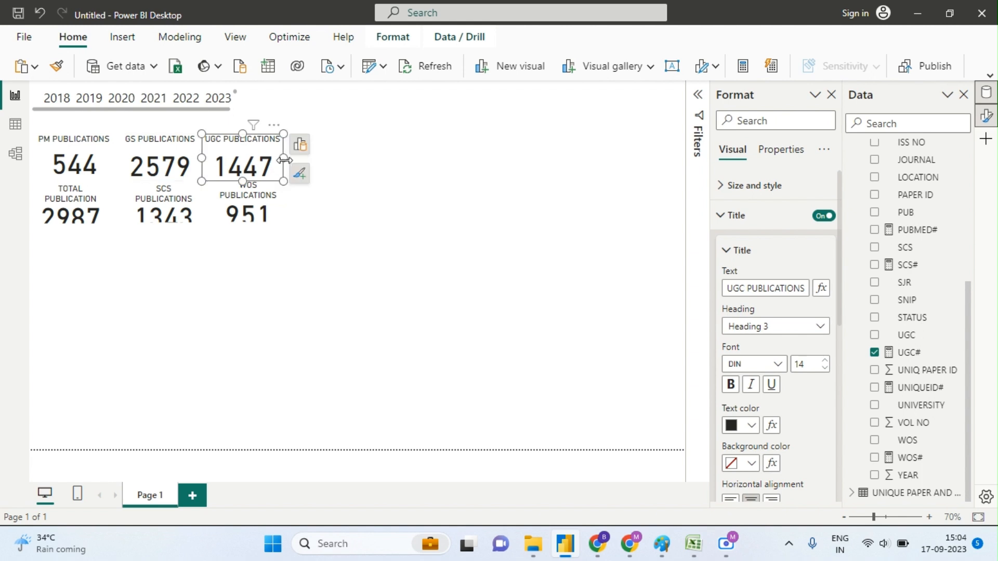
{"action": "left_click_drag", "start_coordinate": [283, 158], "coordinate": [276, 162]}
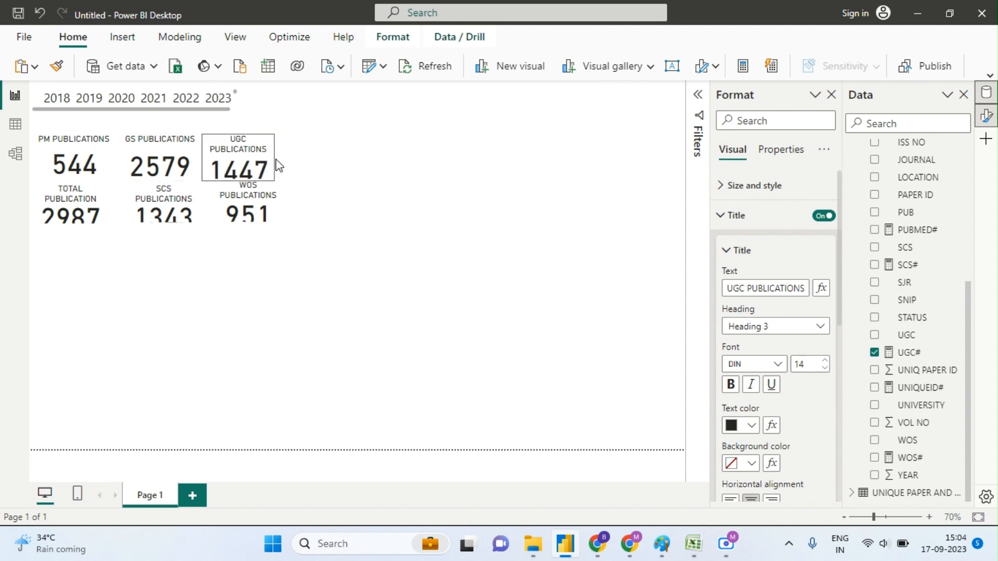
{"action": "left_click", "coordinate": [189, 163]}
{"action": "left_click_drag", "start_coordinate": [198, 156], "coordinate": [191, 157]}
{"action": "left_click", "coordinate": [103, 164]}
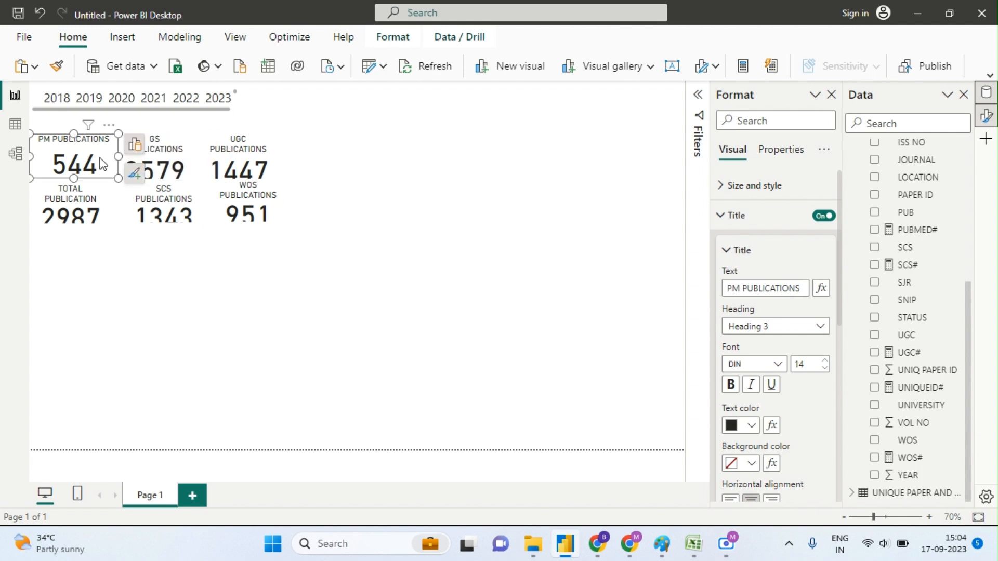
{"action": "left_click_drag", "start_coordinate": [116, 164], "coordinate": [102, 160]}
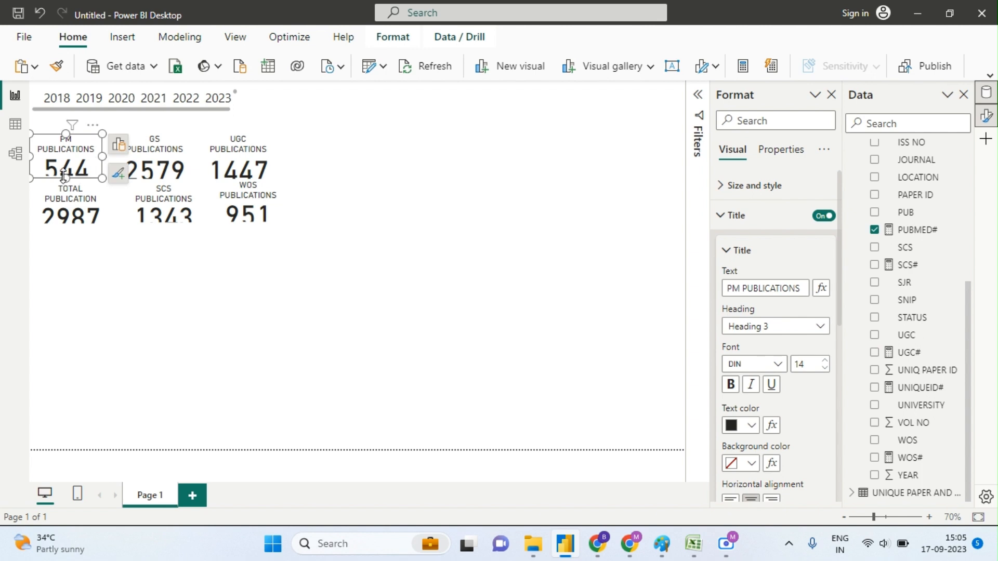
Step: Make the SCS and WOS PUBLICATIONS cards slightly taller and align them under the GS and UGC PUBLICATIONS cards
{"action": "left_click", "coordinate": [134, 292]}
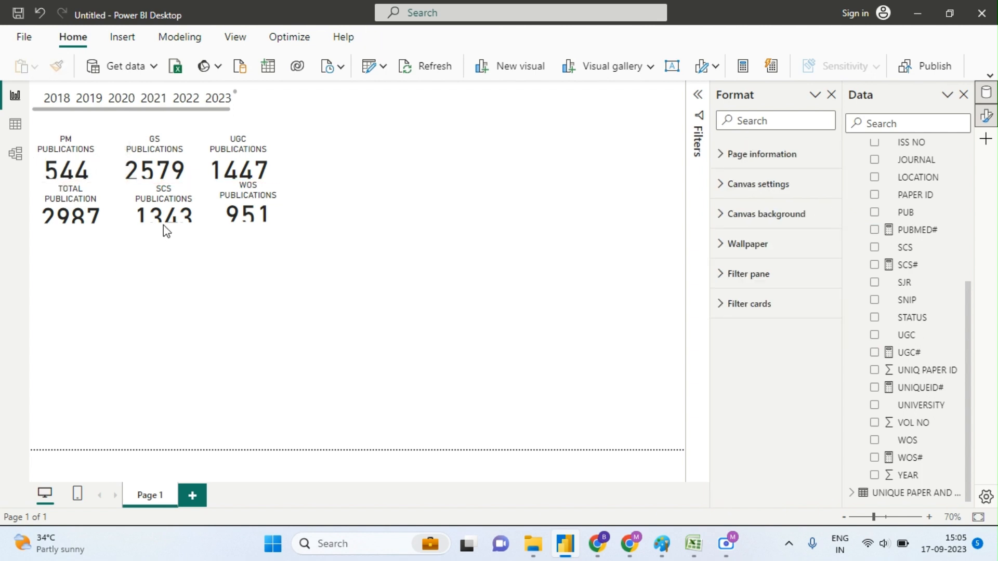
{"action": "left_click", "coordinate": [163, 224]}
{"action": "left_click_drag", "start_coordinate": [162, 225], "coordinate": [157, 212]}
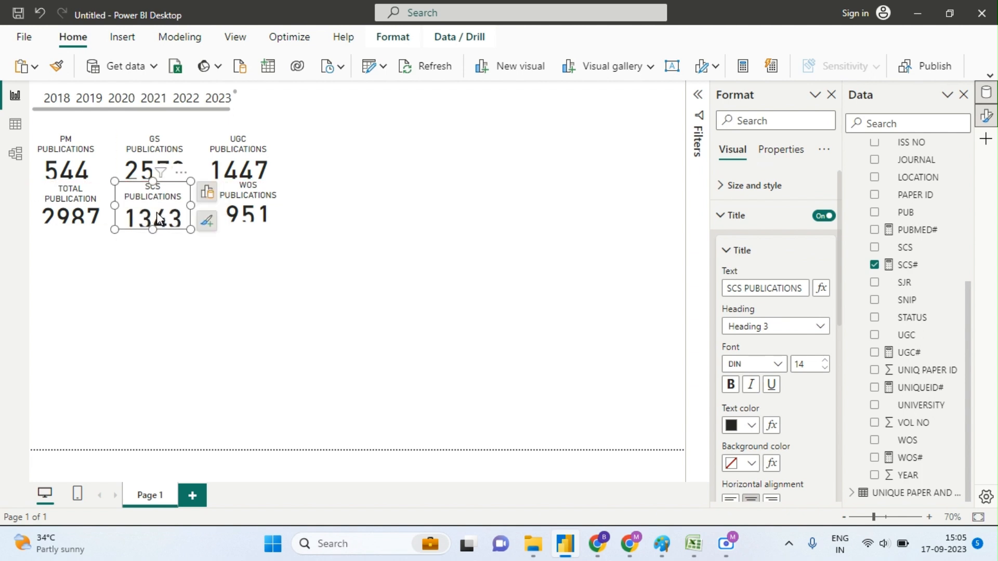
{"action": "left_click", "coordinate": [258, 223]}
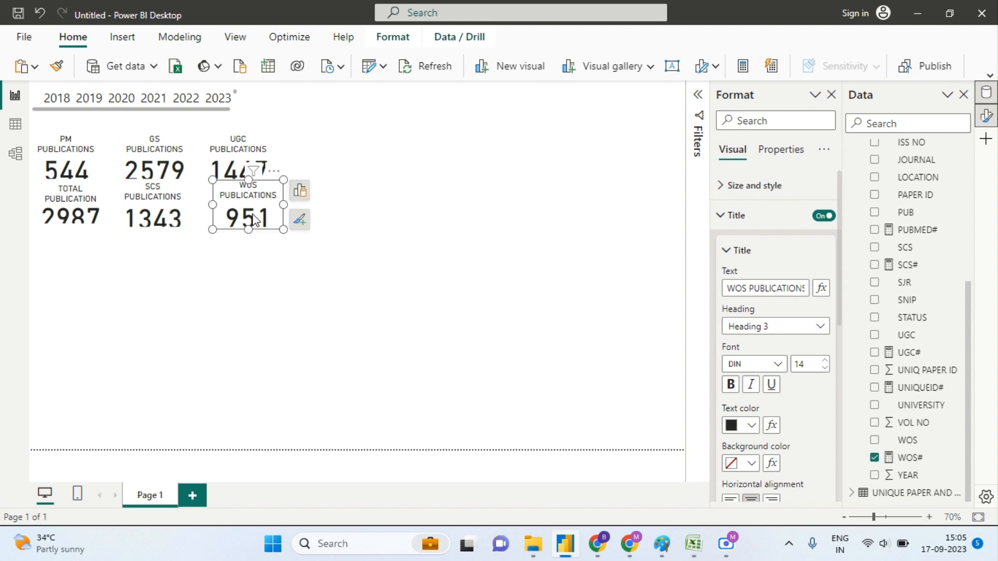
{"action": "left_click_drag", "start_coordinate": [258, 219], "coordinate": [249, 218]}
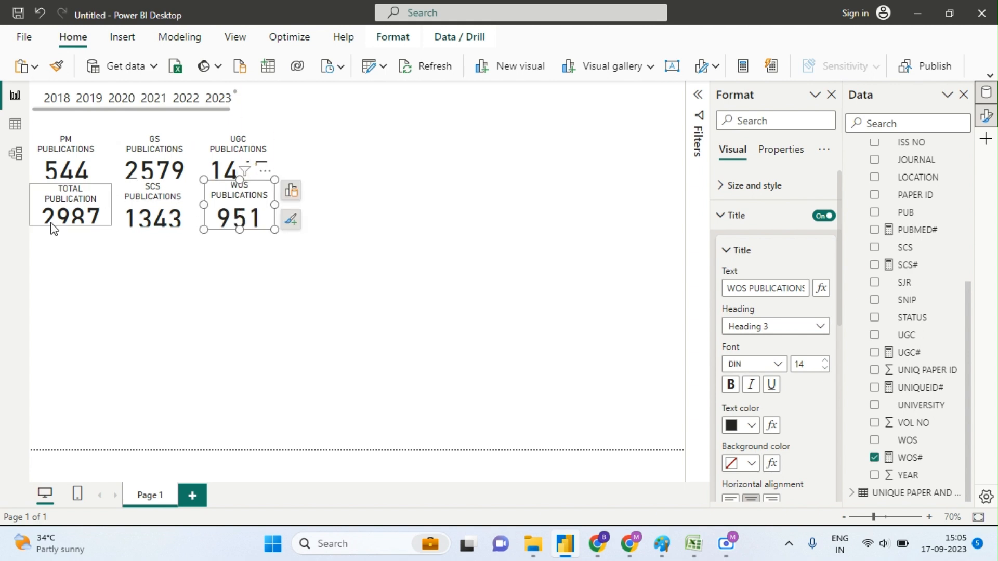
{"action": "left_click", "coordinate": [445, 301]}
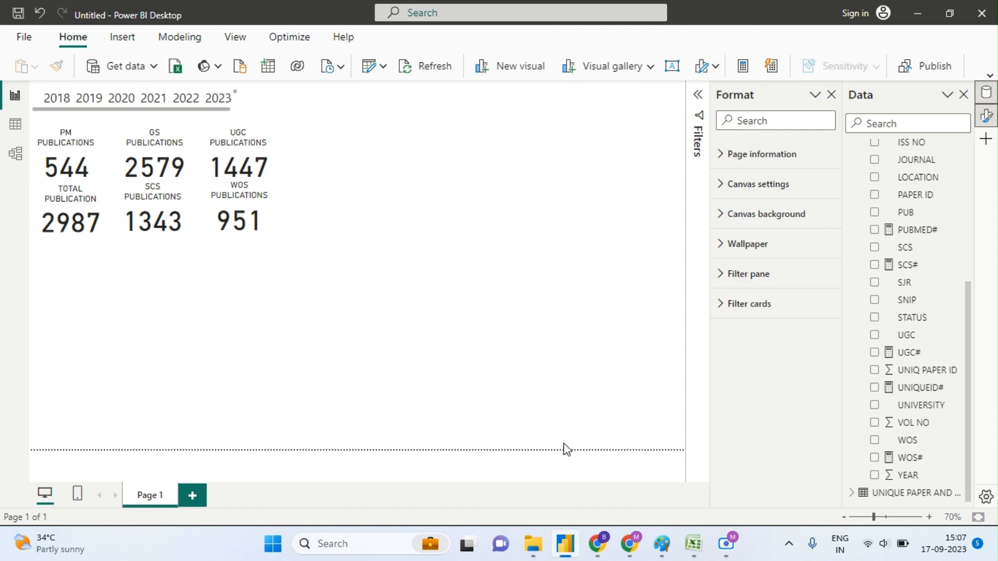
Step: Switch to Paint to view the reference dashboard image
{"action": "left_click", "coordinate": [662, 544]}
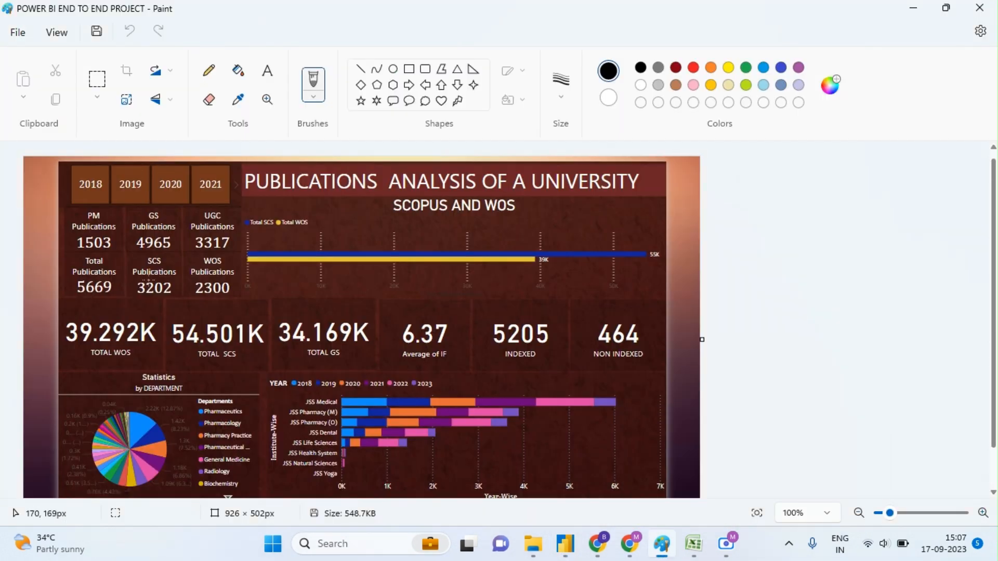